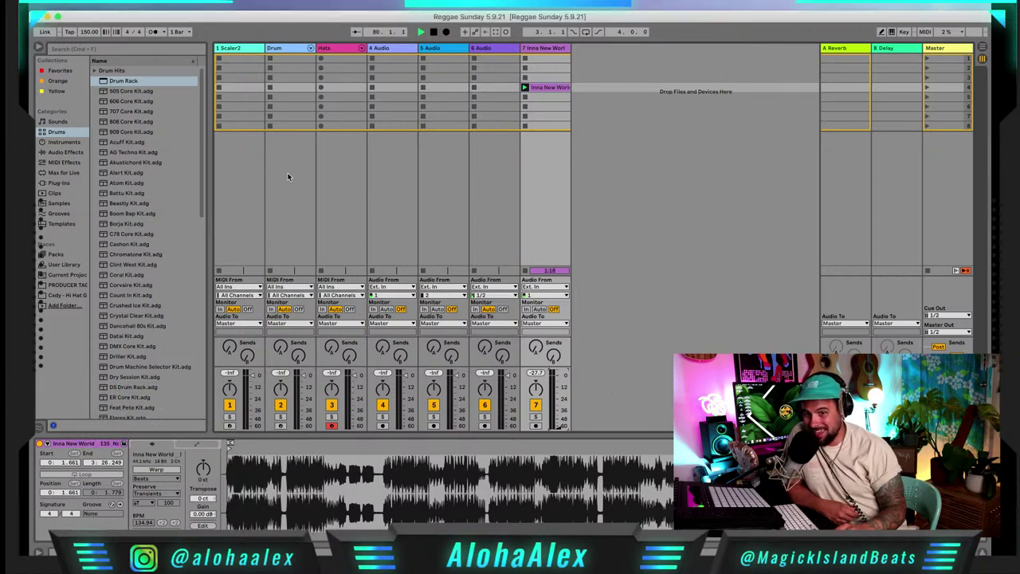
Select the Scaler2 track, open its Scaler 2 plugin window, and move it to the upper left
click(236, 48)
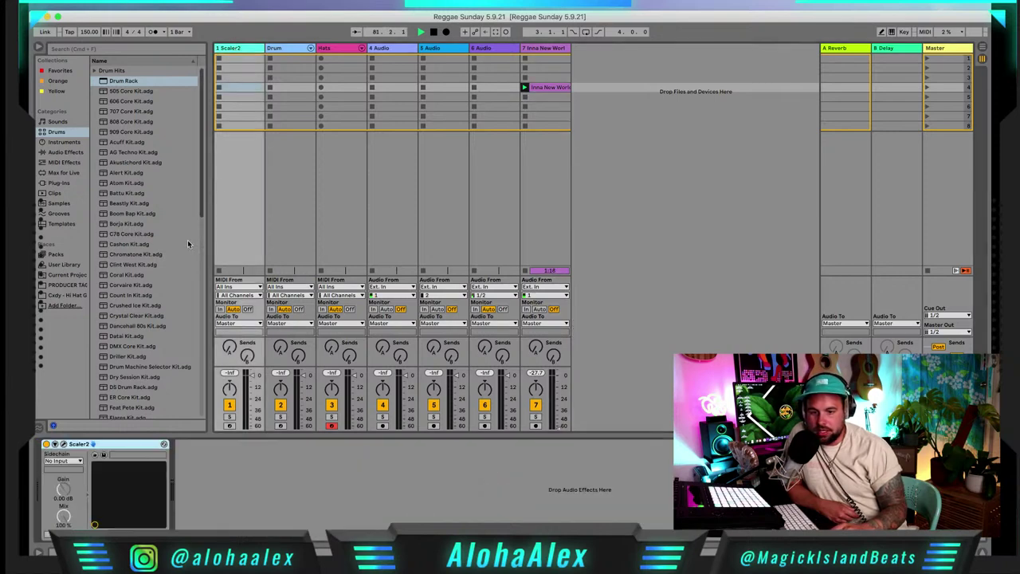
click(64, 444)
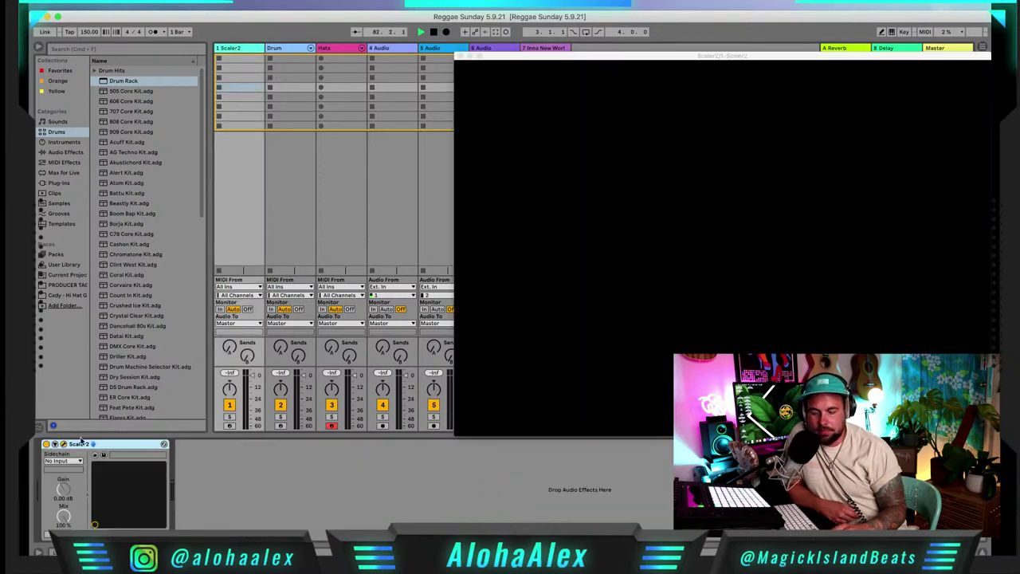
drag(519, 59, 185, 17)
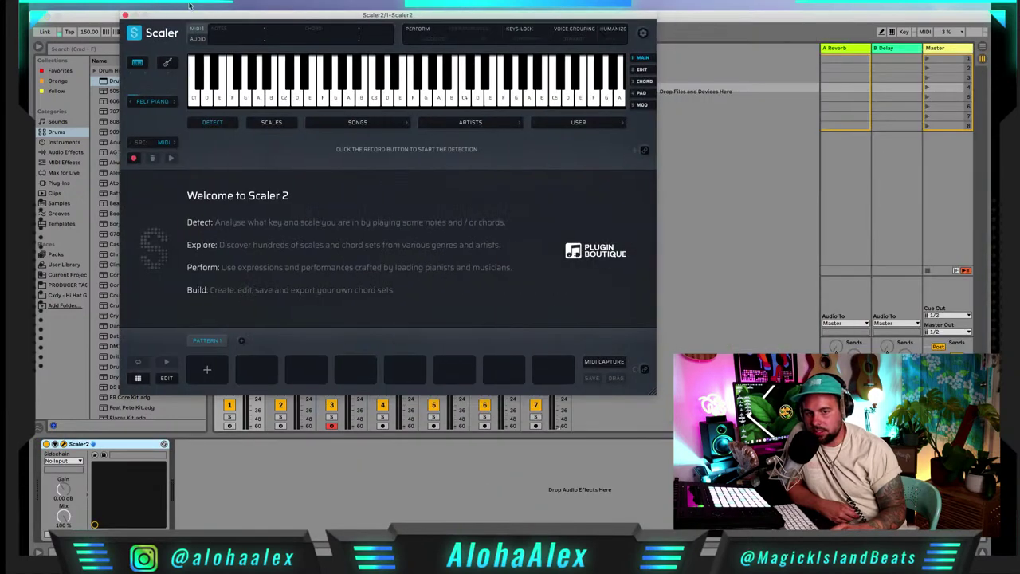
Load the Synthwave 5 chord set from the Synthwave genre of the song list
click(367, 124)
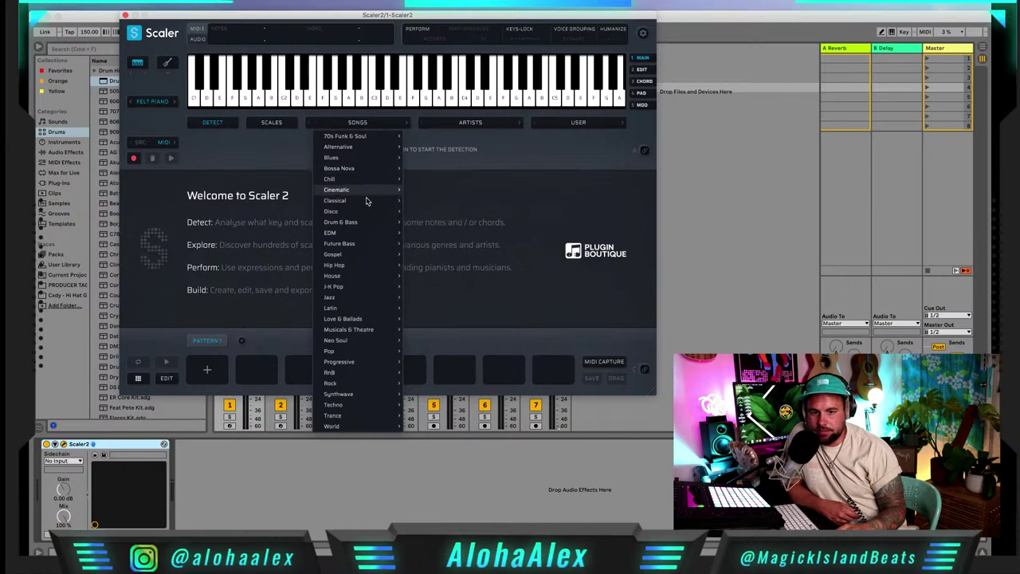
mouse_move(369, 260)
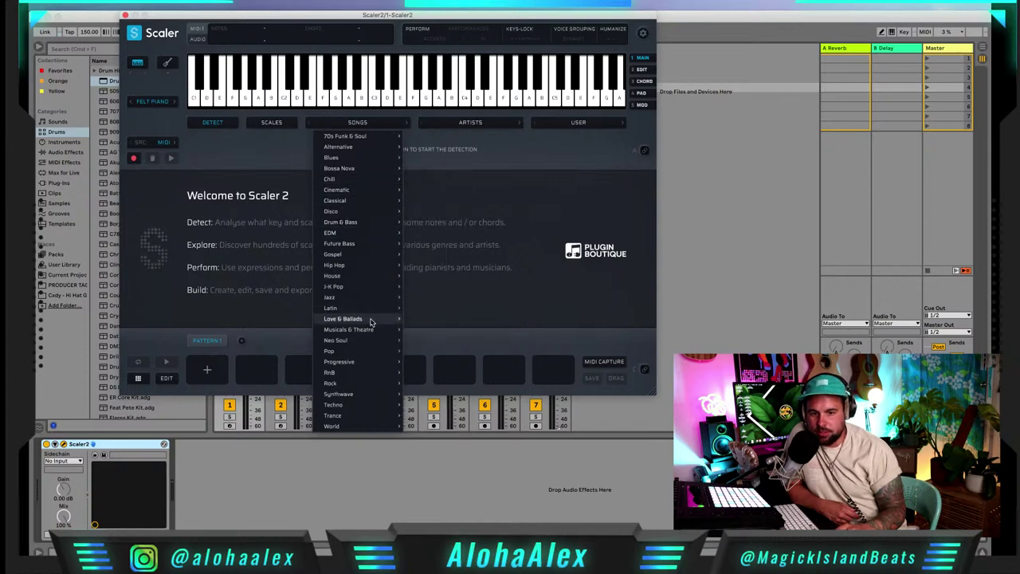
mouse_move(371, 329)
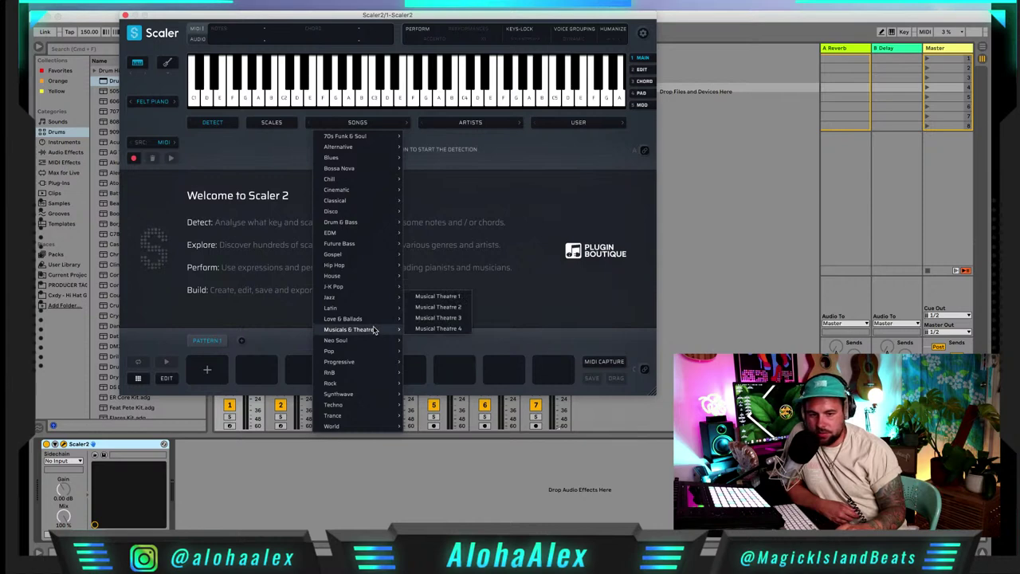
mouse_move(375, 391)
click(435, 220)
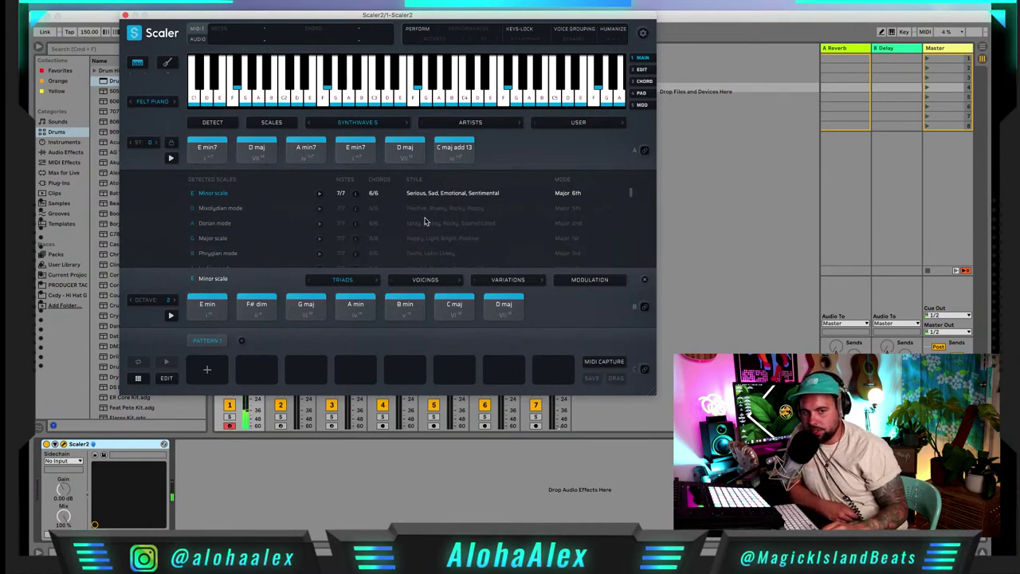
Bind keyboard notes to trigger the chords and turn on Dynamic voice grouping
click(645, 152)
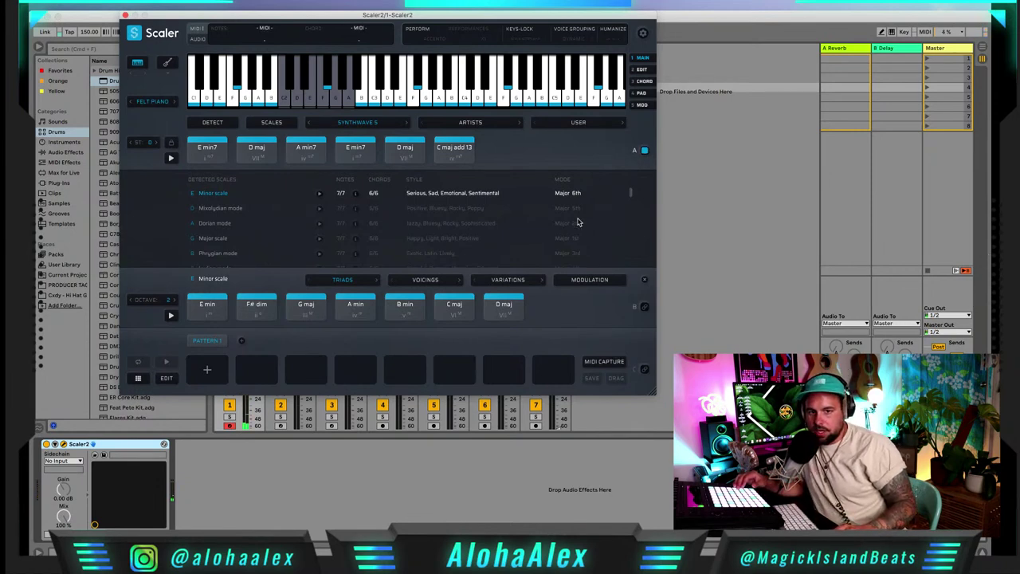
click(573, 30)
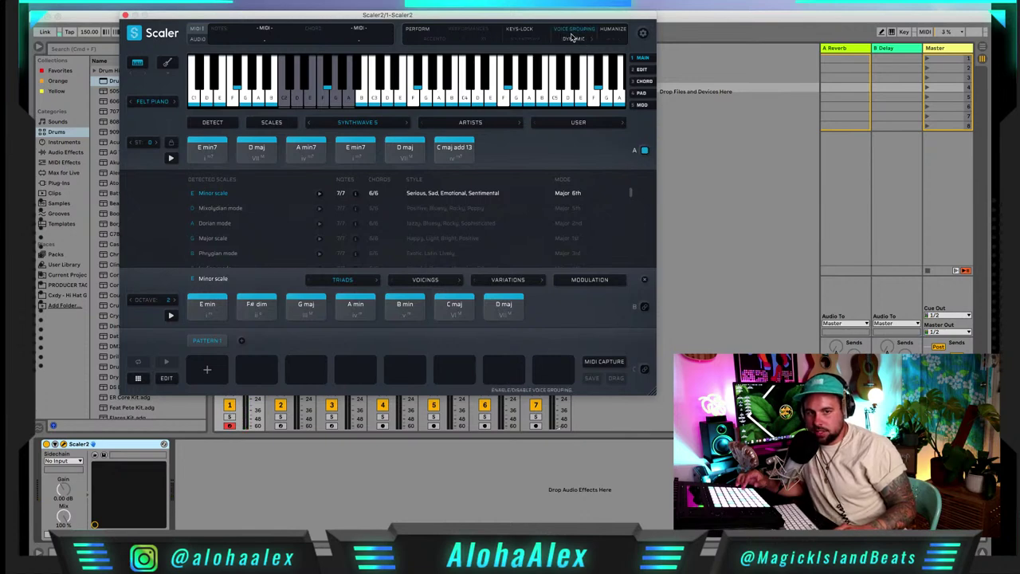
Switch voice grouping from Dynamic to Dynamic +1 Oct
click(581, 39)
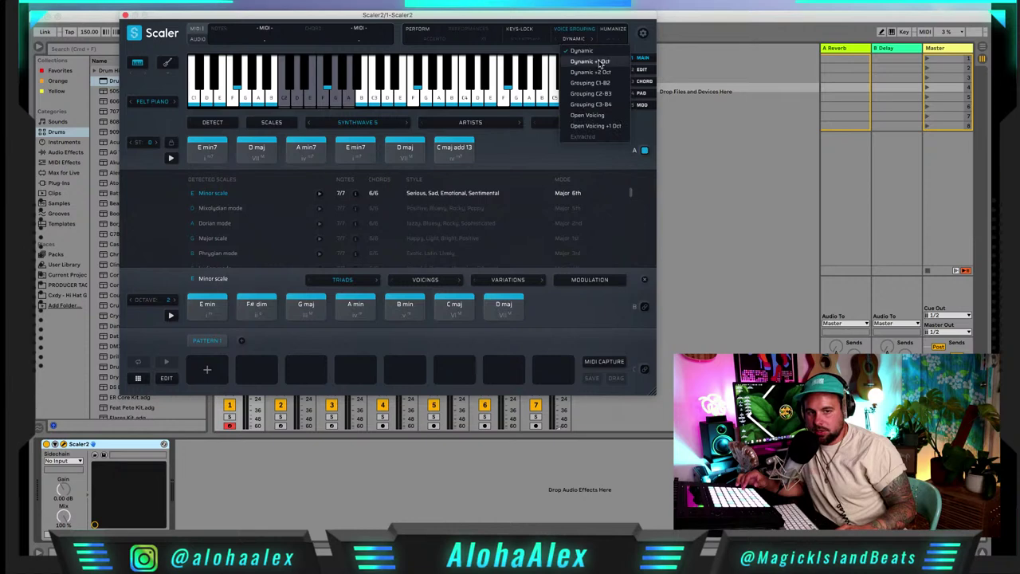
click(597, 61)
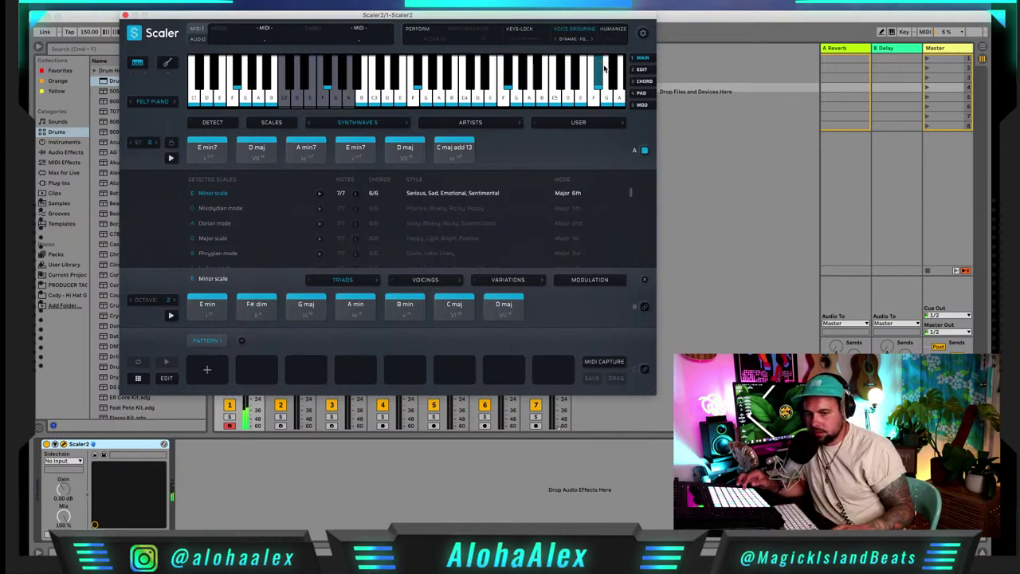
Advance to the Synthwave 6 chord set and hide the plugin to reveal the session view
click(407, 124)
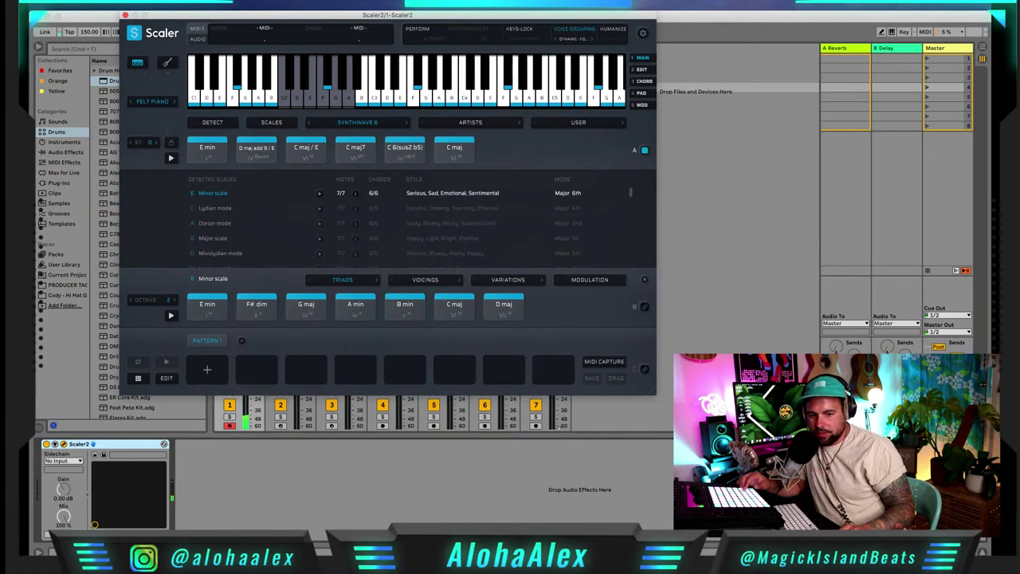
key(super+Tab)
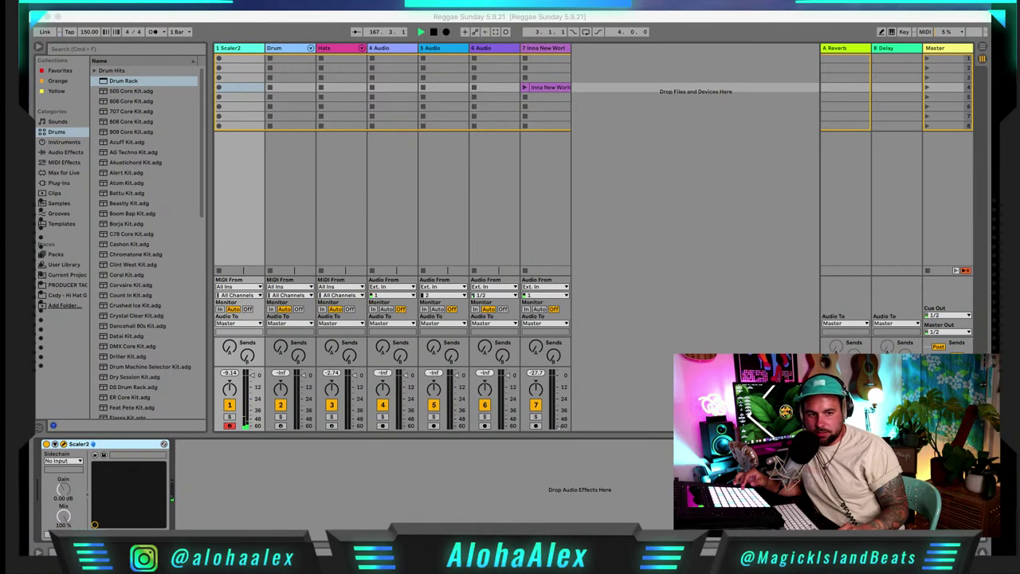
Restore the Scaler window, step through Synthwave 7 to Synthwave 8, and enable Perform mode
click(347, 217)
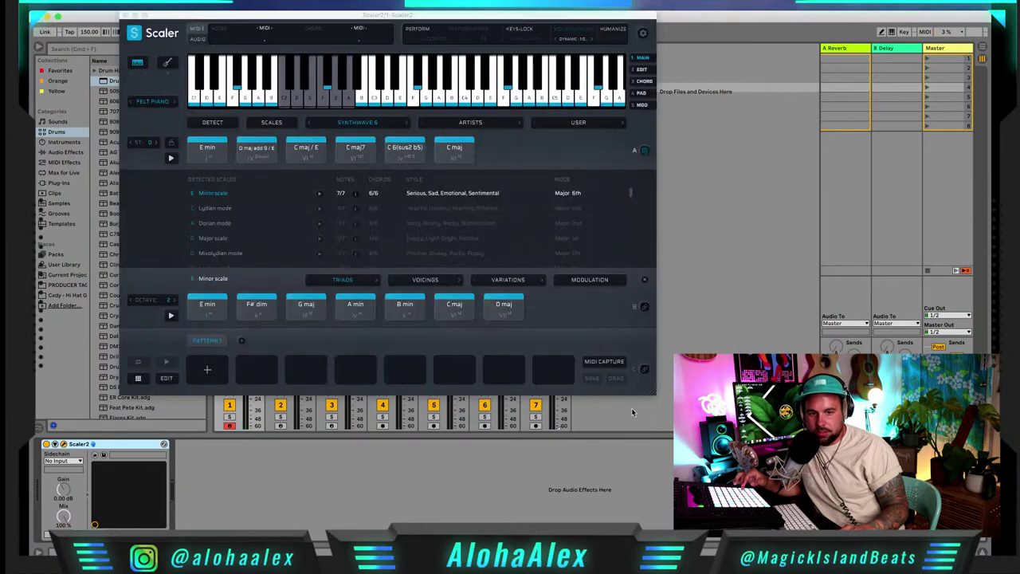
click(410, 124)
click(408, 124)
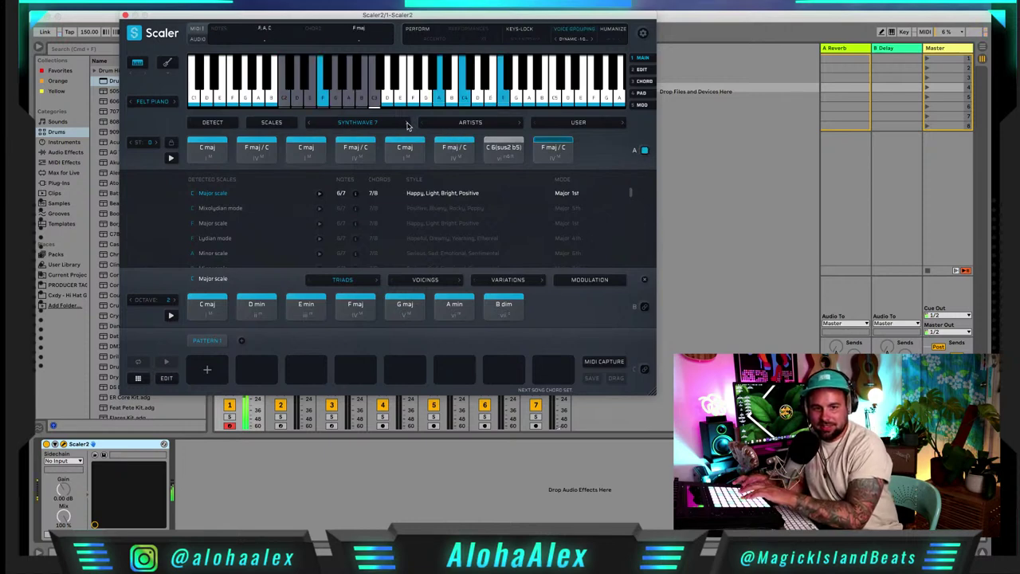
click(406, 125)
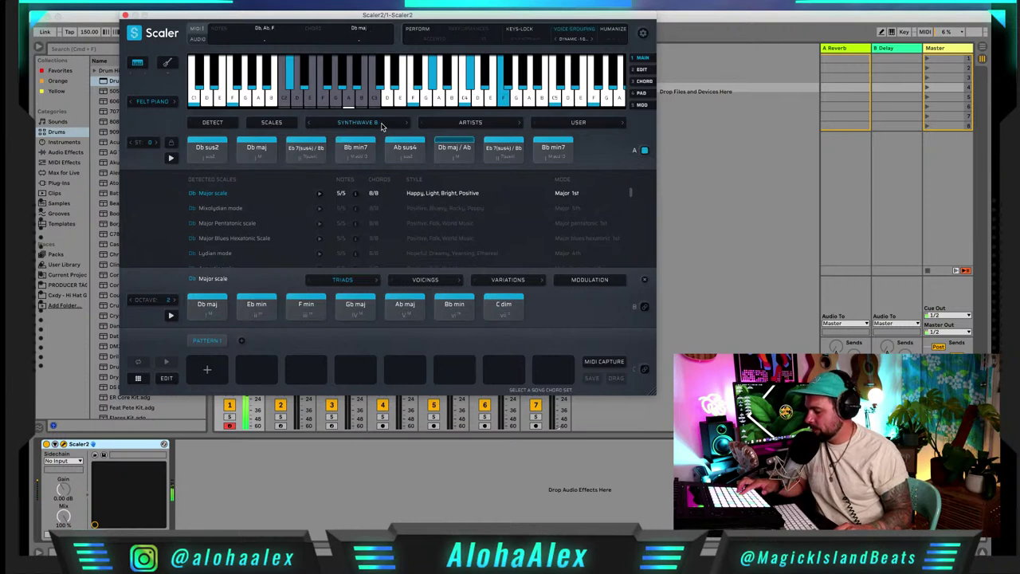
click(418, 34)
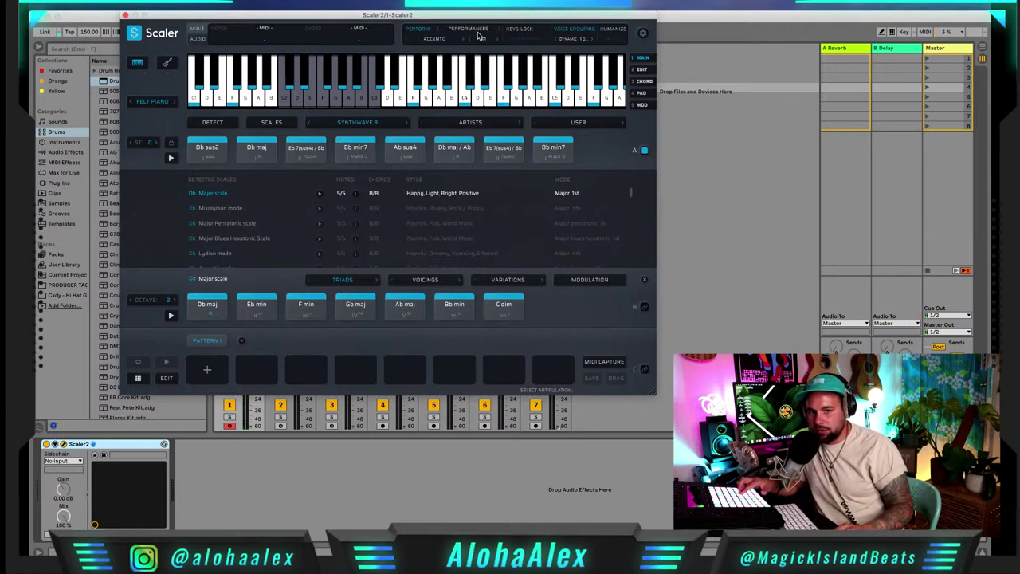
Set the performance type to Melody with the Riff A All pattern
click(476, 31)
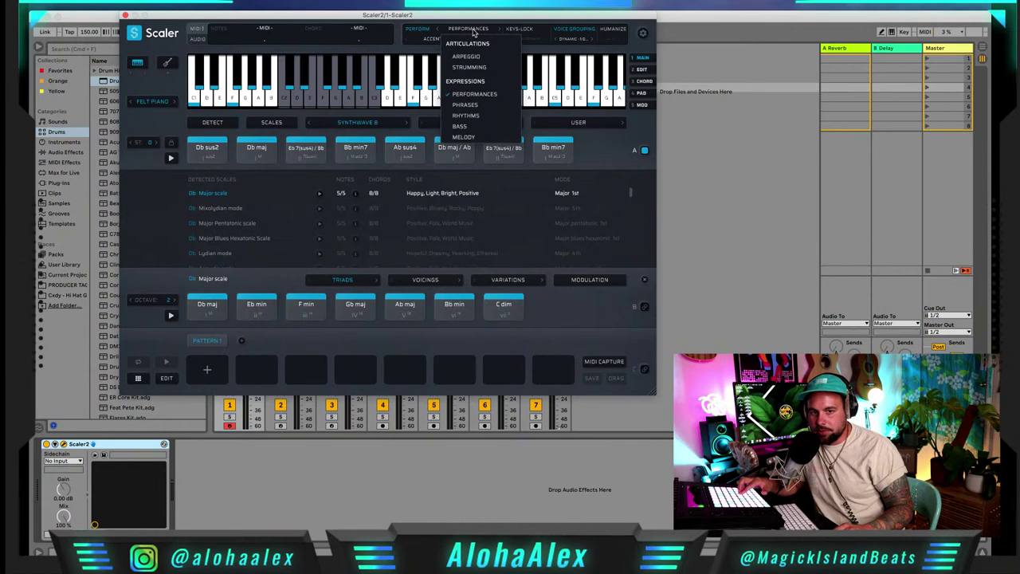
click(476, 139)
click(432, 33)
mouse_move(451, 218)
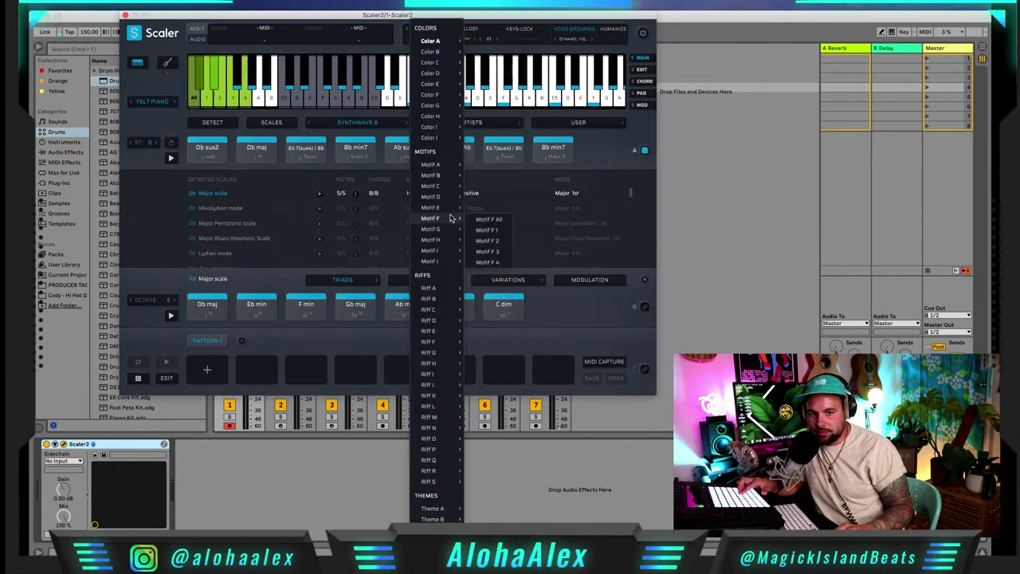
mouse_move(446, 171)
mouse_move(448, 291)
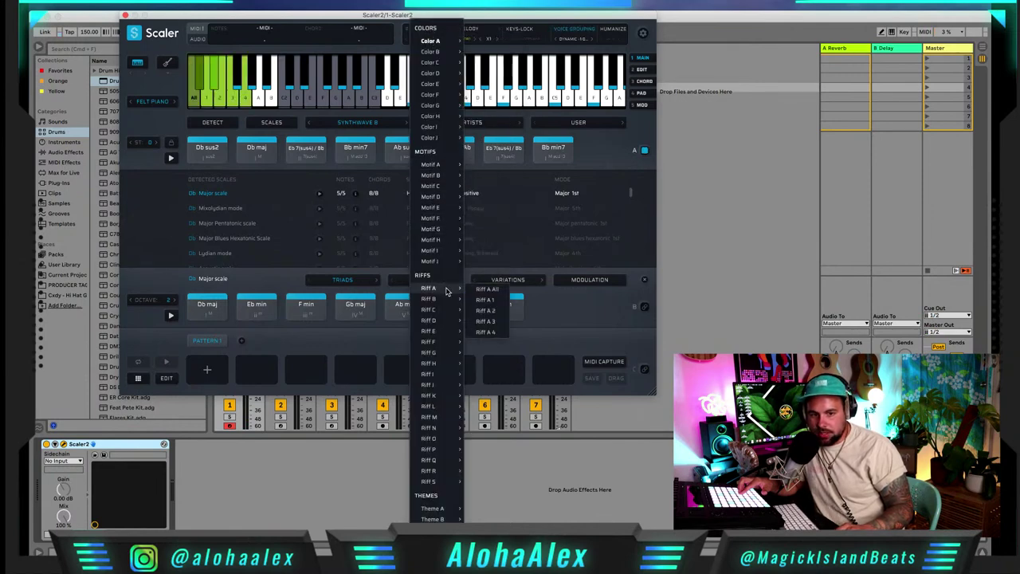
click(483, 290)
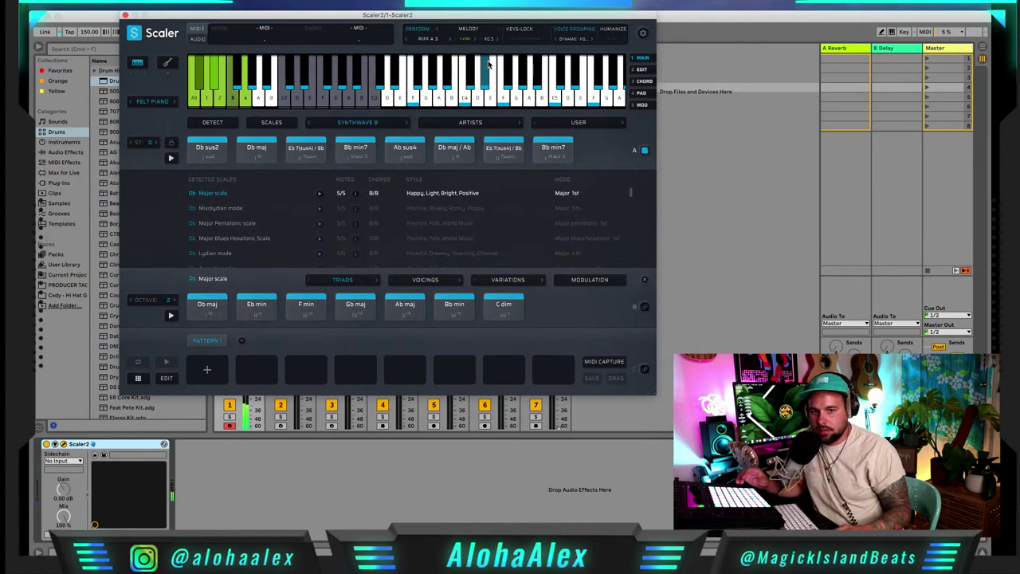
Replace the riff with the Motif A All pattern, then hide and reshow the plugin
click(430, 40)
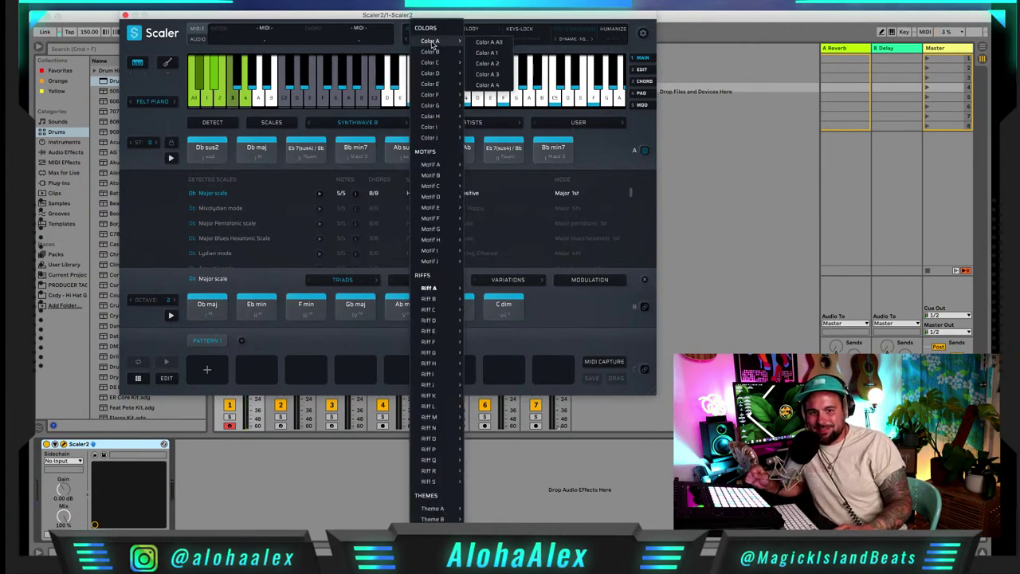
mouse_move(439, 288)
mouse_move(438, 164)
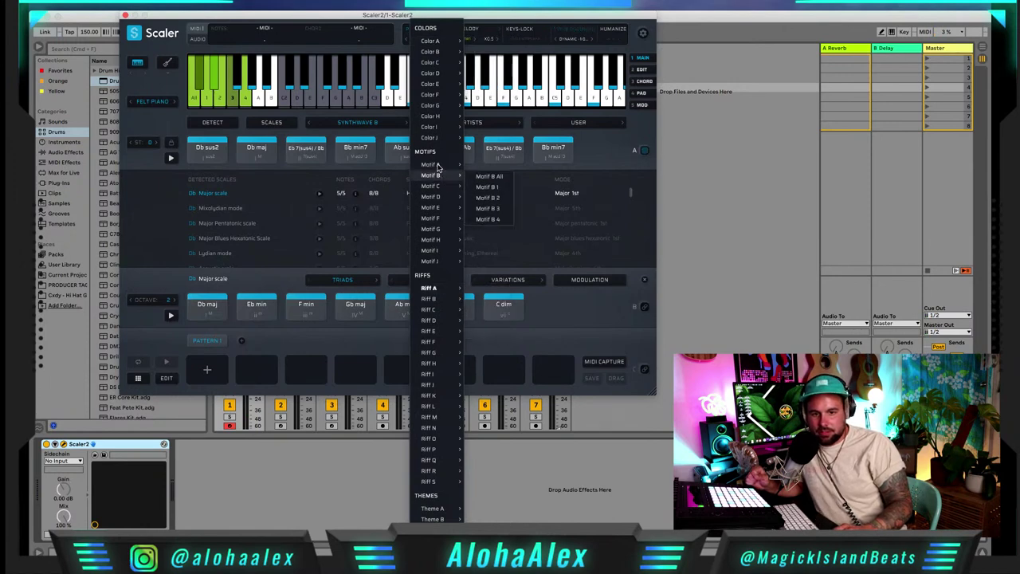
click(487, 170)
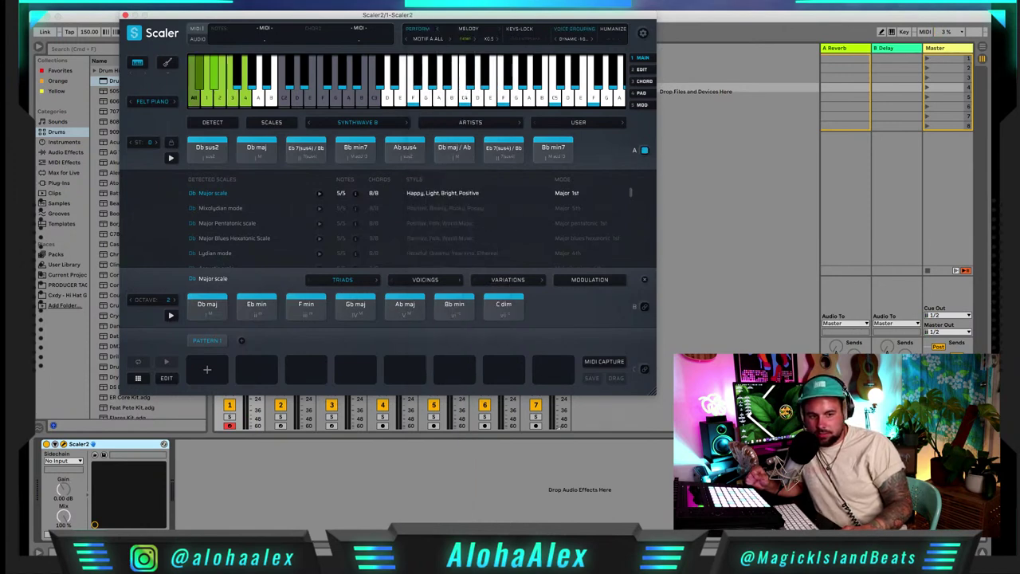
key(super+Tab)
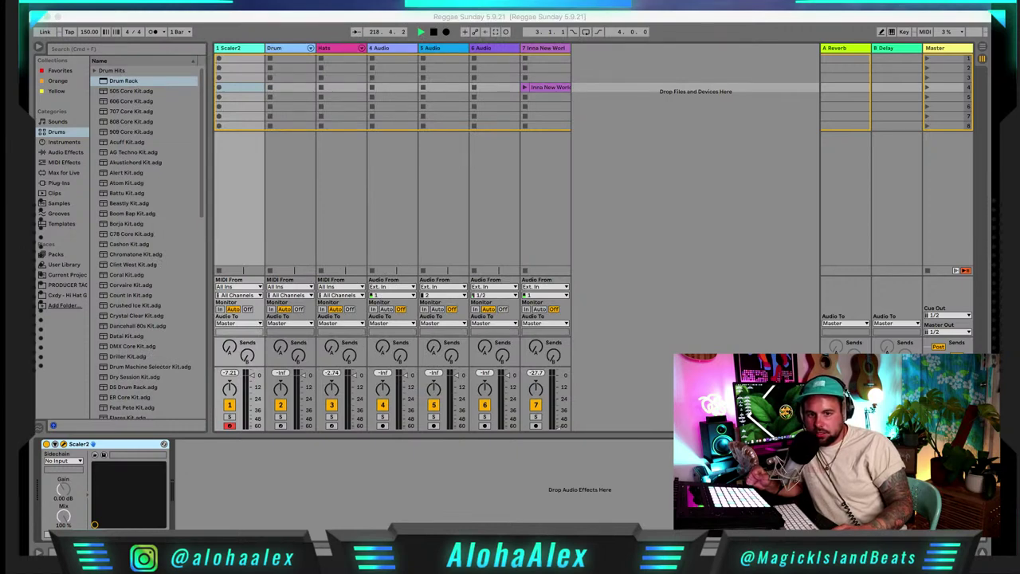
key(super+Tab)
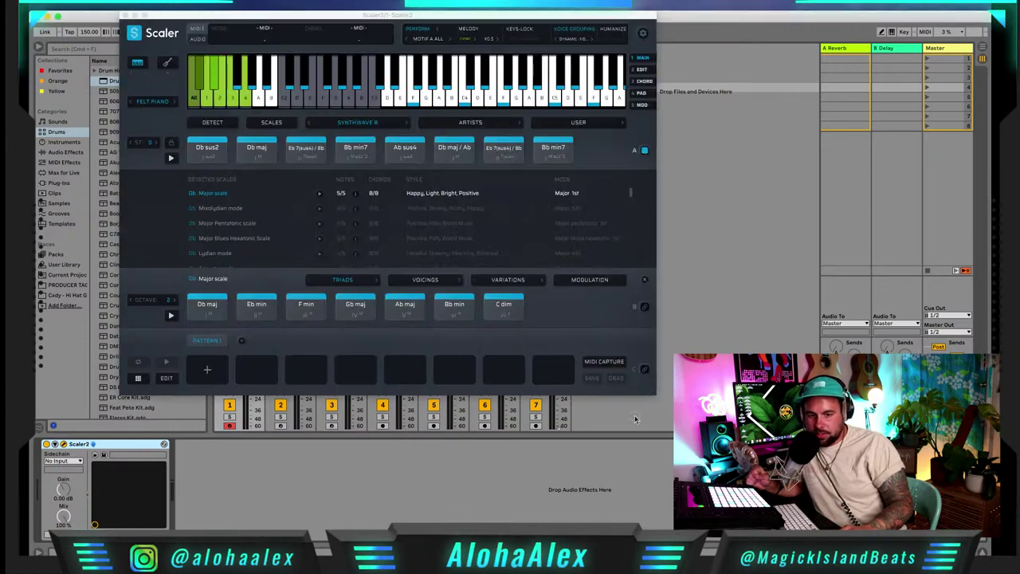
Load the Chill 4 chord set from the Chill genre in the song list
click(370, 125)
mouse_move(366, 149)
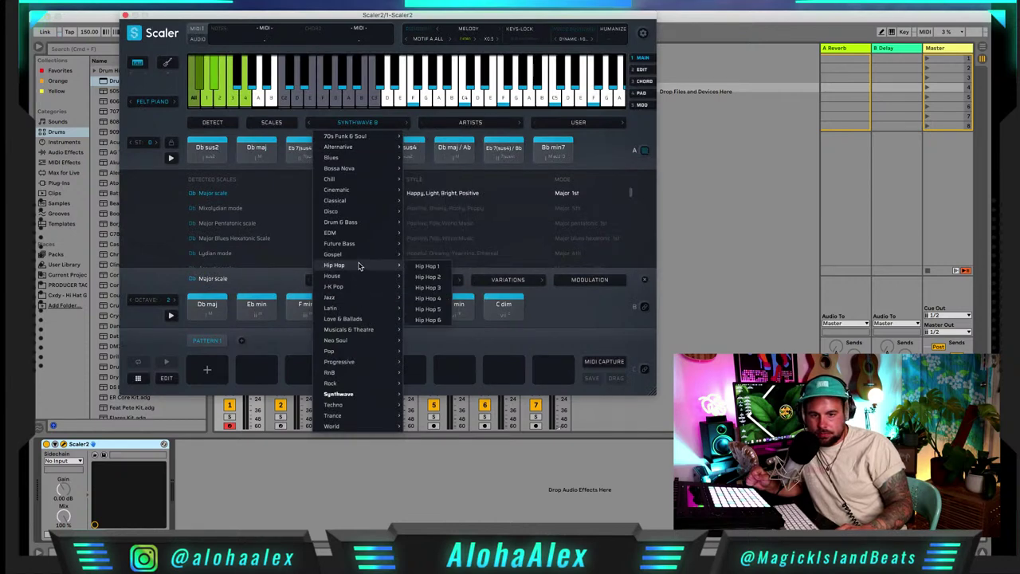
mouse_move(359, 232)
mouse_move(361, 184)
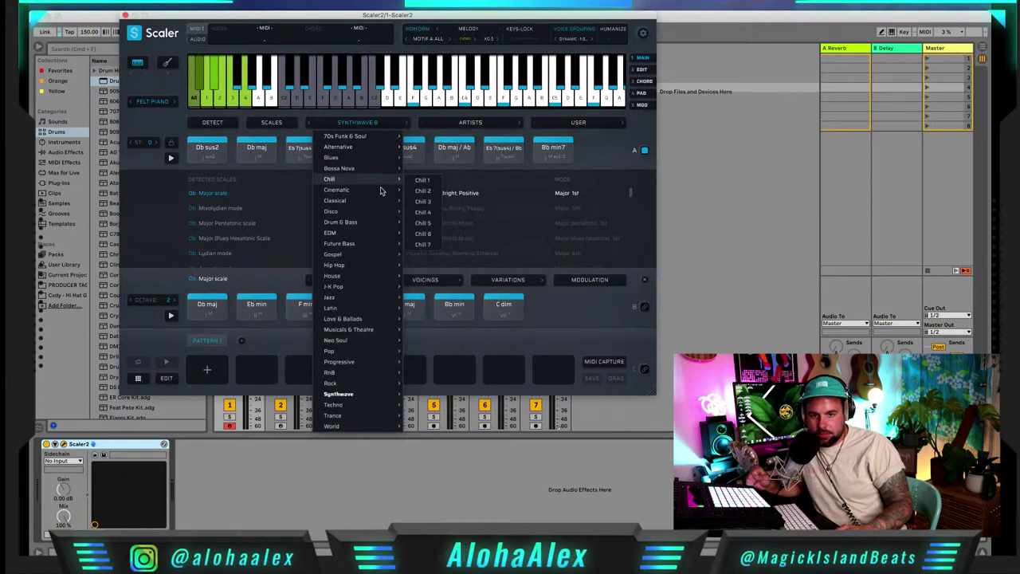
click(423, 212)
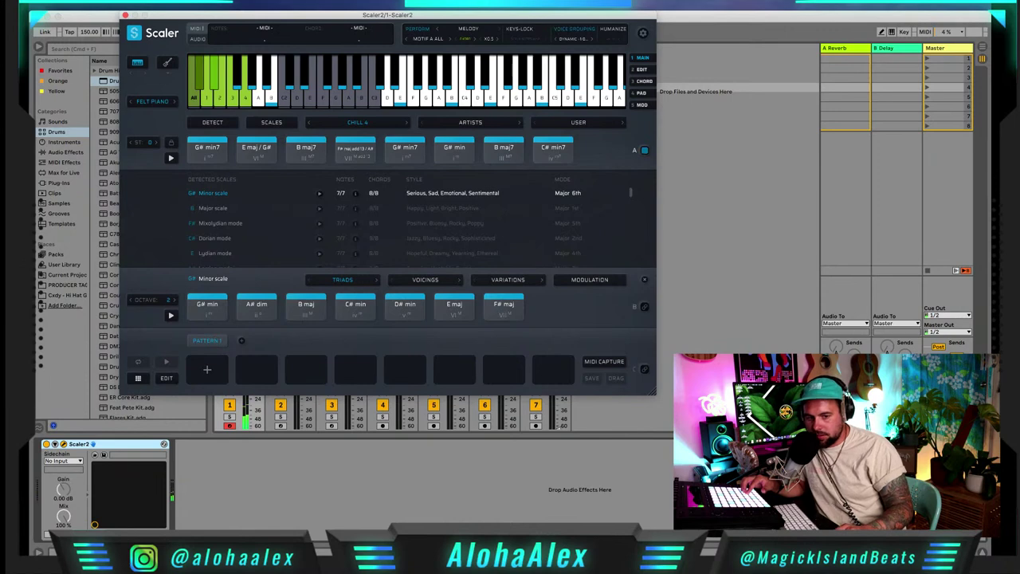
Toggle the Scaler window back up, shift it right over the browser, and turn on the metronome
key(super+Tab)
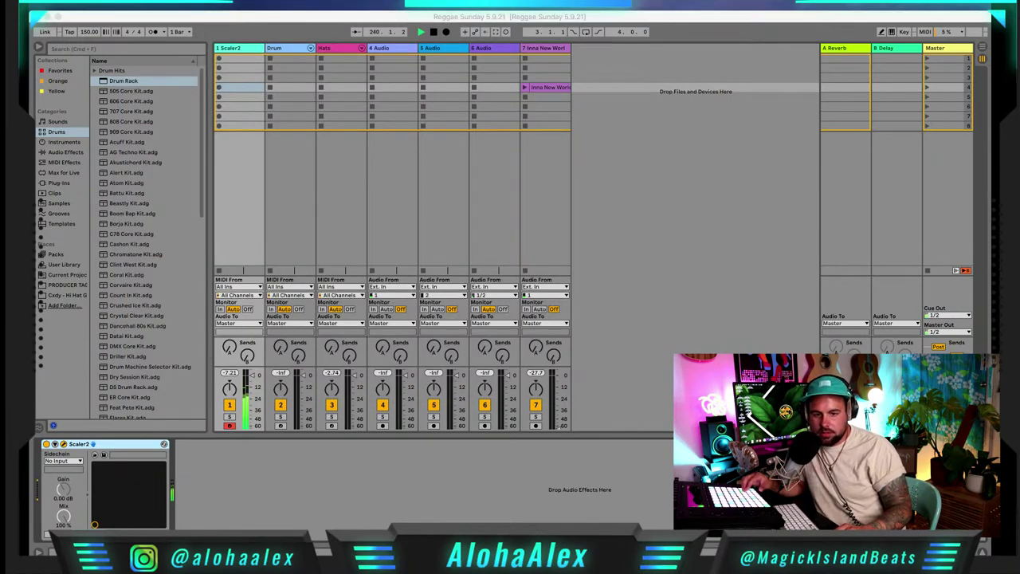
key(super+Tab)
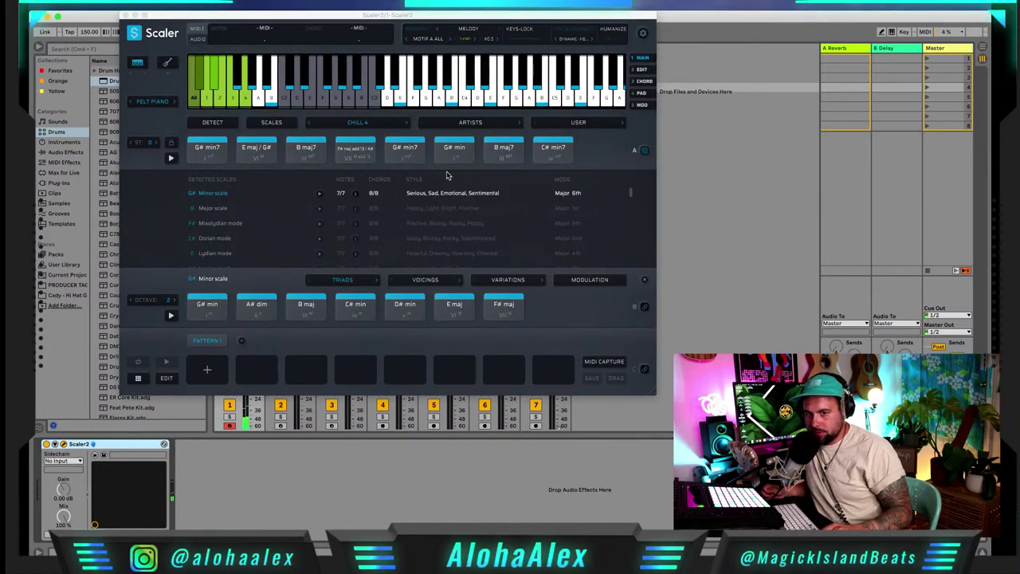
drag(275, 15, 410, 15)
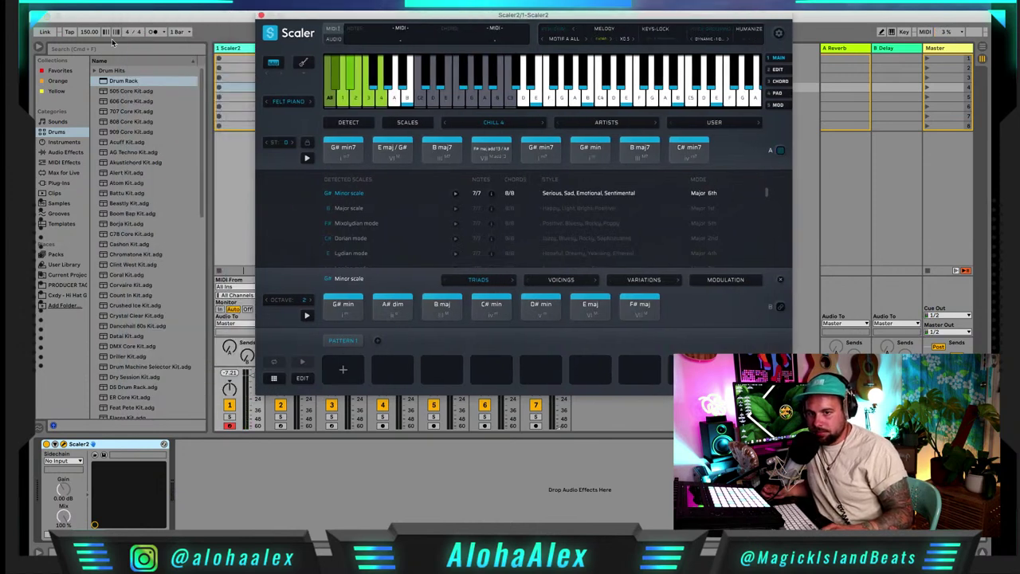
click(151, 33)
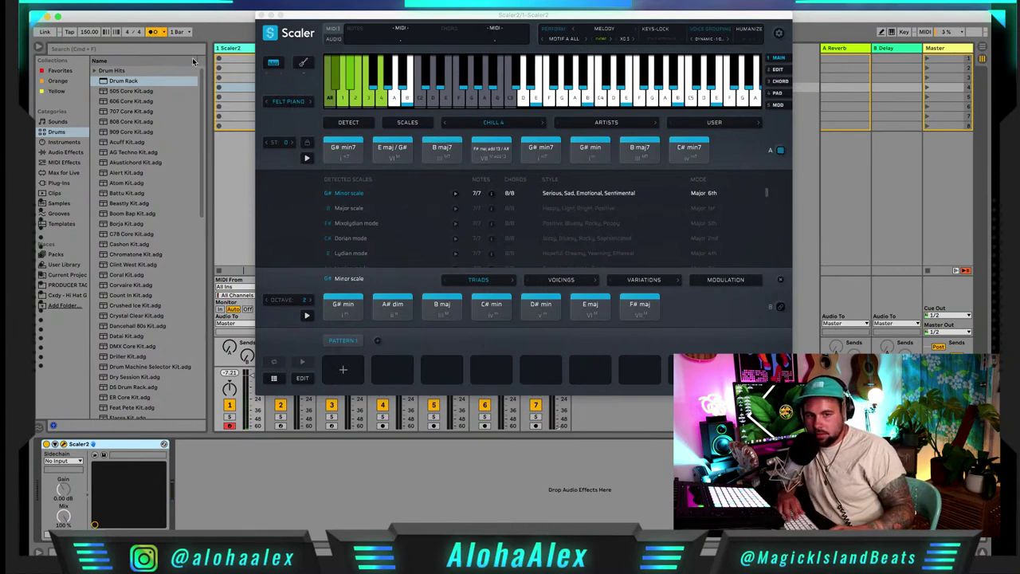
Audition the Chill 5 chord set, then switch to Chill 3
click(540, 124)
click(540, 124)
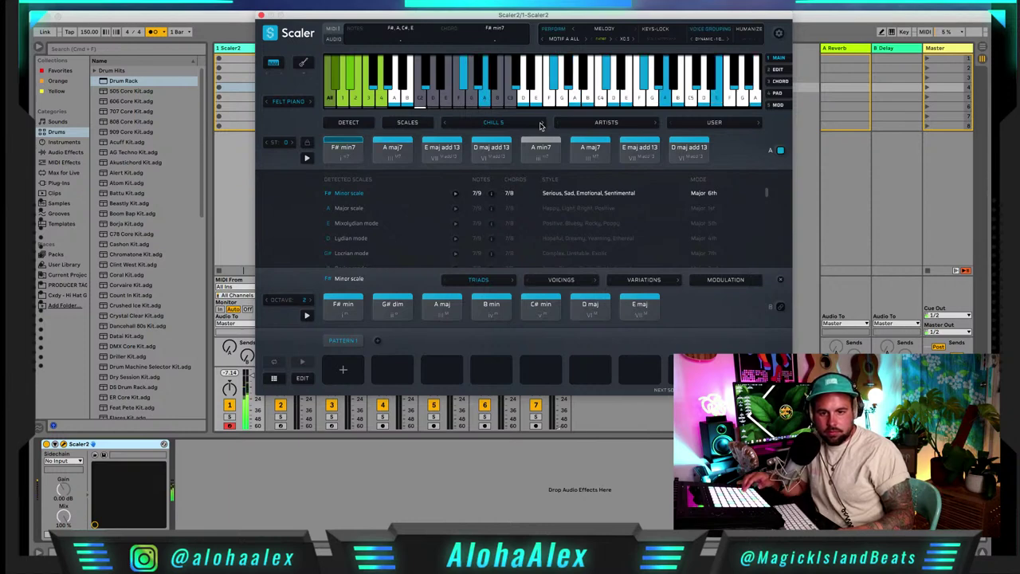
click(514, 127)
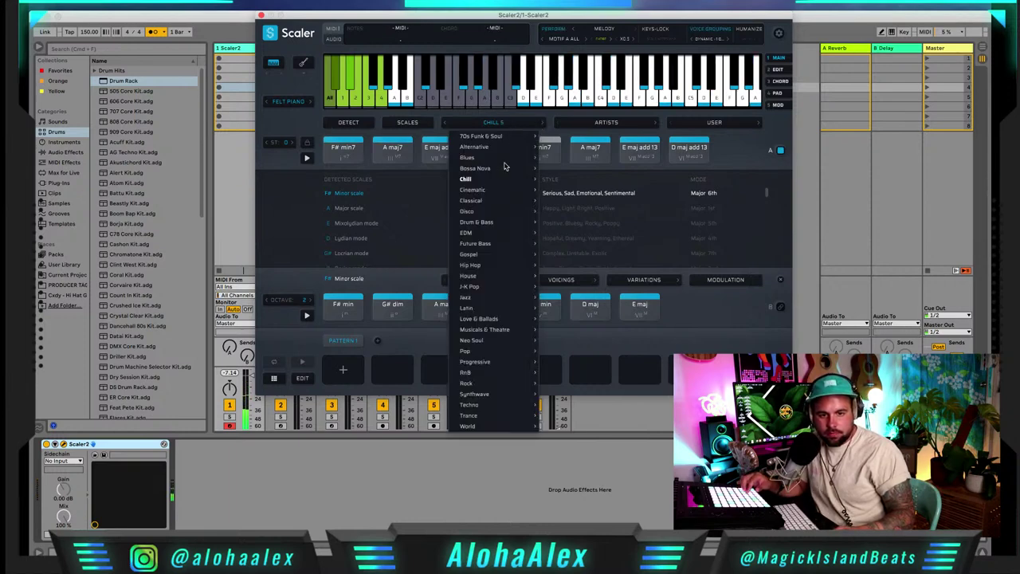
mouse_move(501, 178)
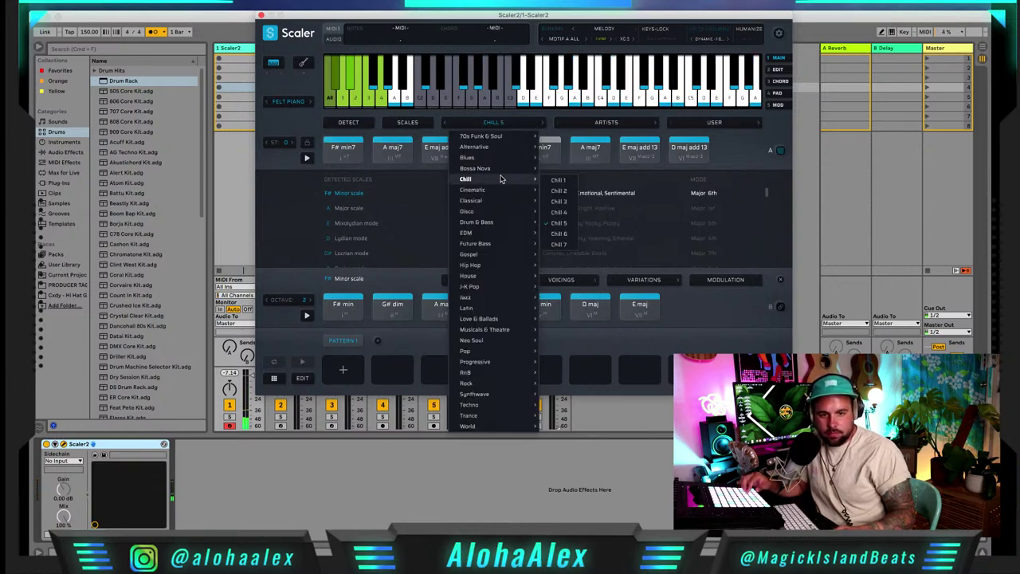
click(560, 202)
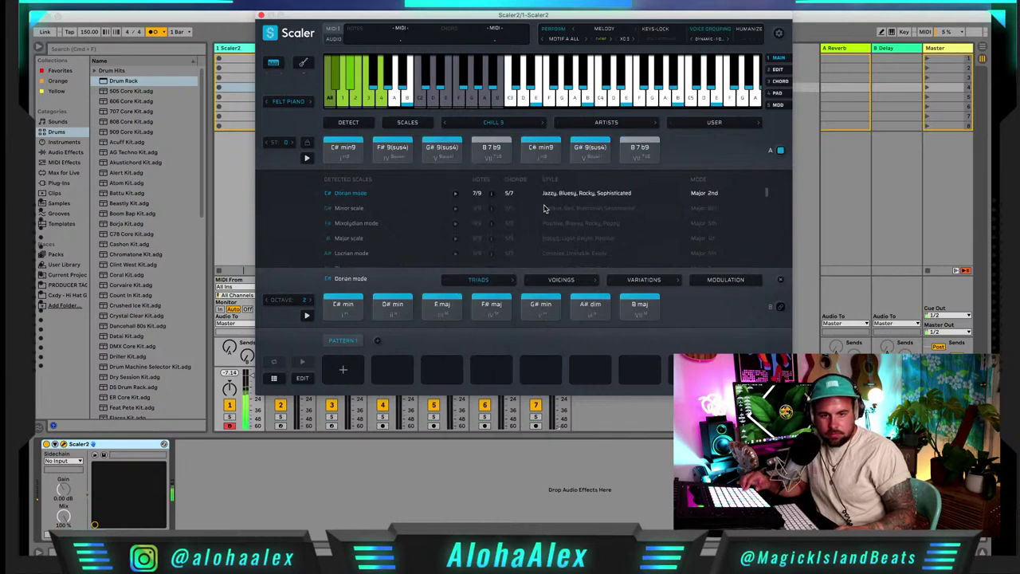
Try the Latin 3 chord set, then step forward to Latin 4
click(485, 125)
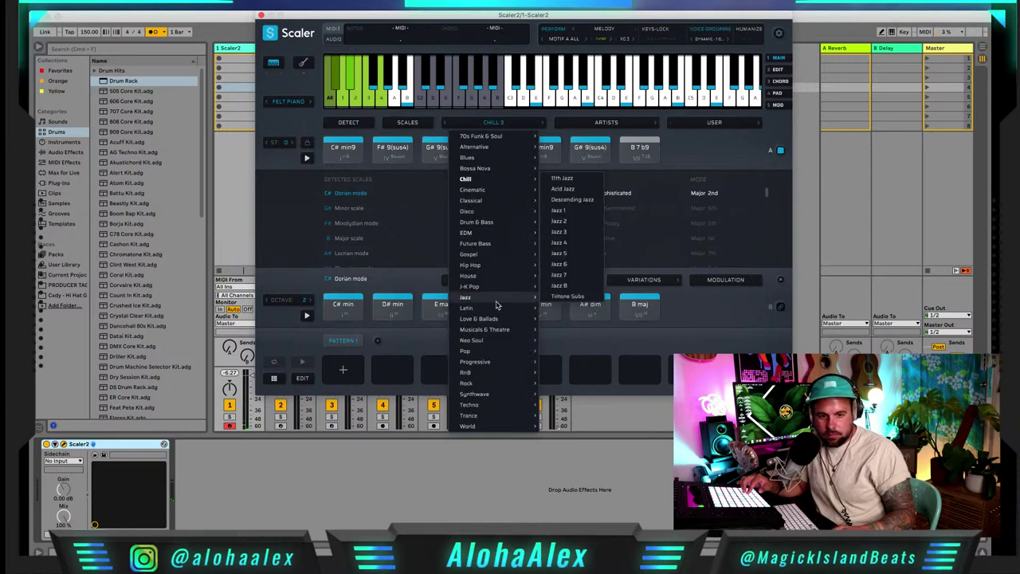
mouse_move(494, 310)
click(559, 232)
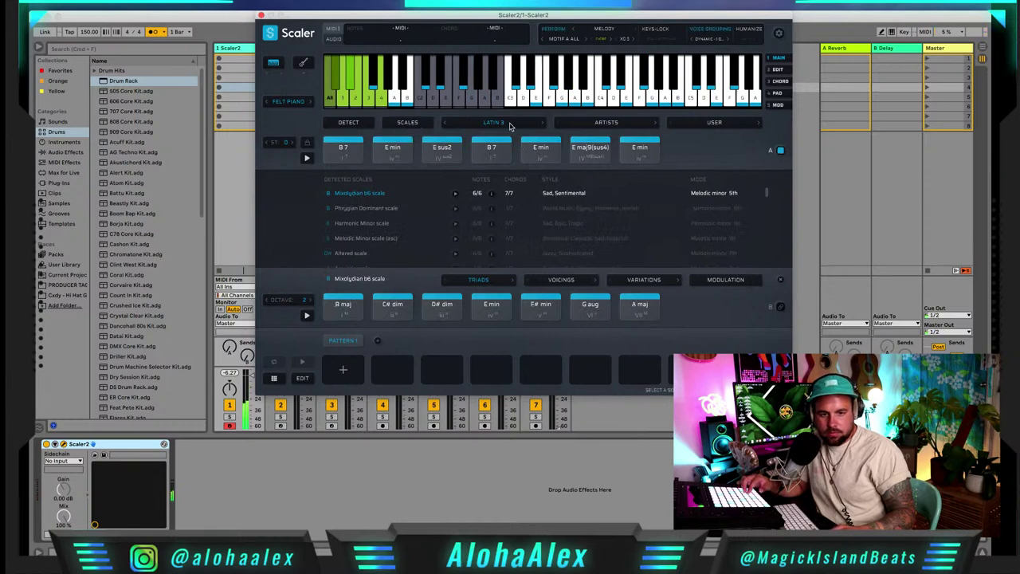
click(542, 124)
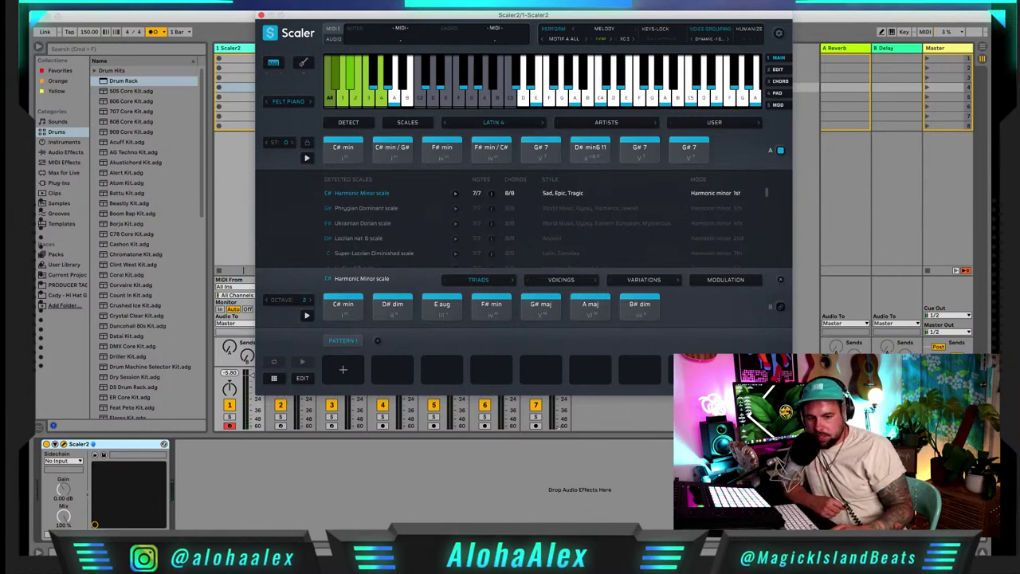
Hide the Scaler2 chord window, then bring it back up showing the Latin 4 progression
key(super+Tab)
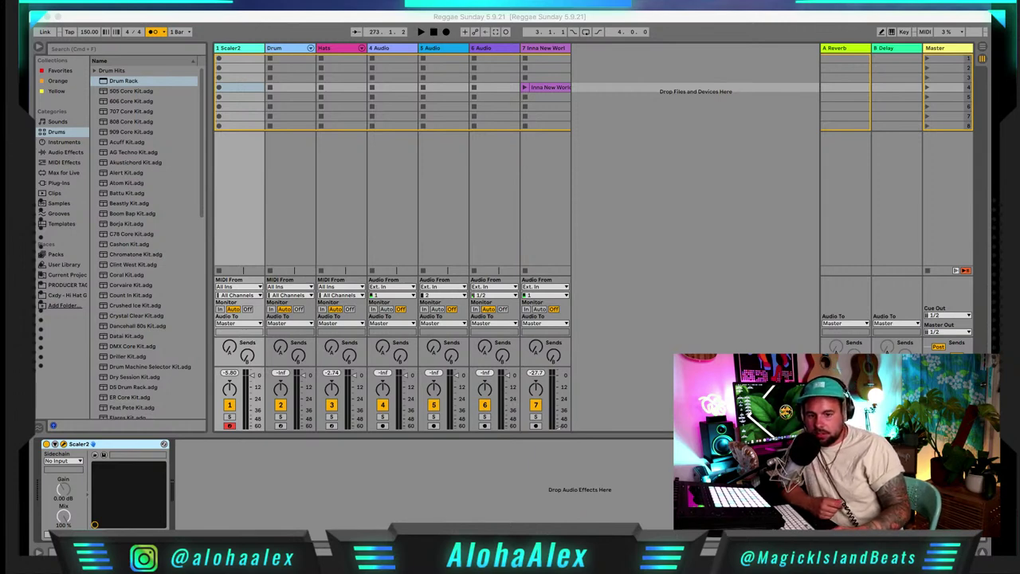
key(super+Tab)
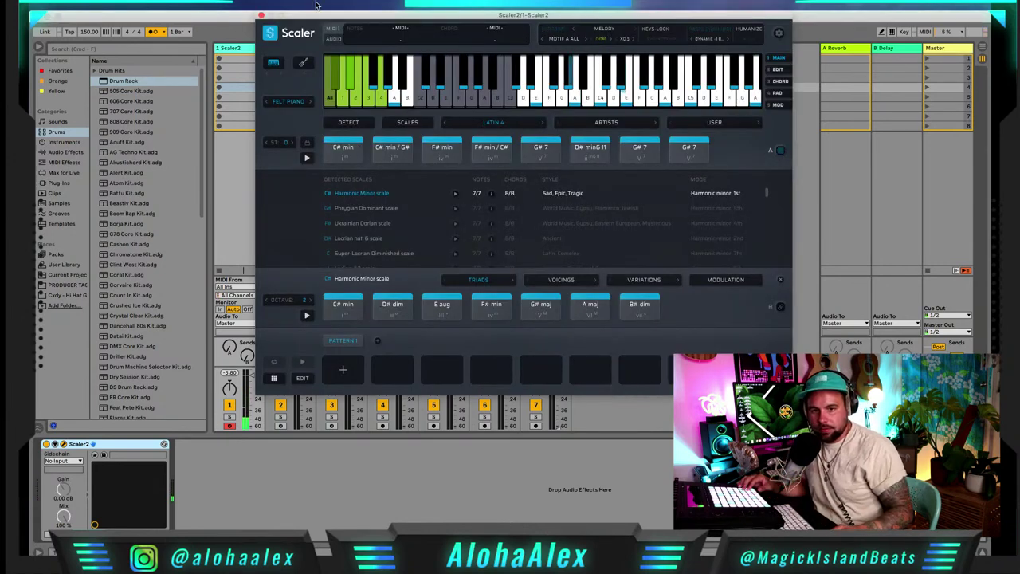
Record a 20-beat Latin 4 chord loop into Scaler2's first clip slot, then stop playback
drag(292, 15, 368, 59)
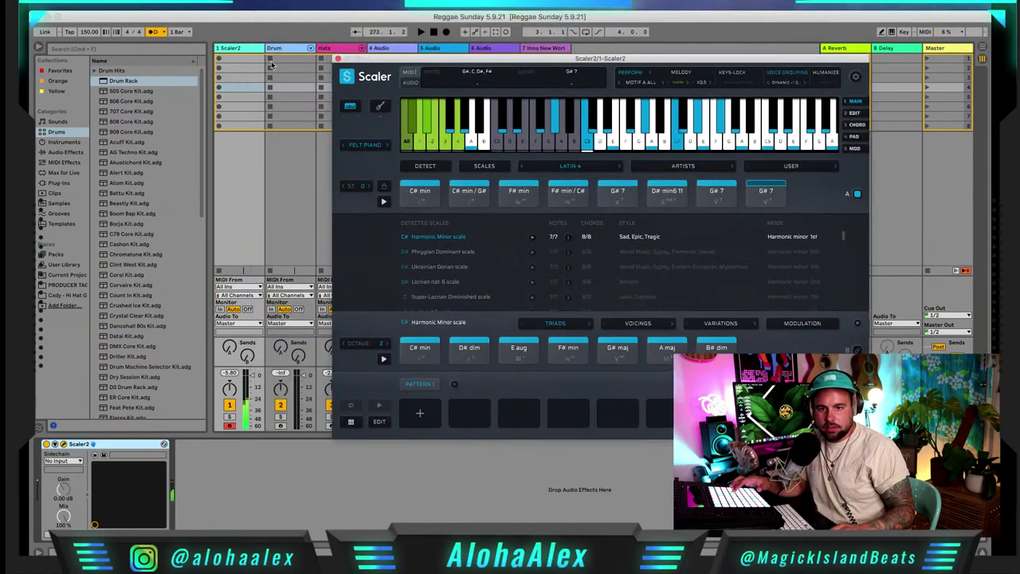
click(219, 60)
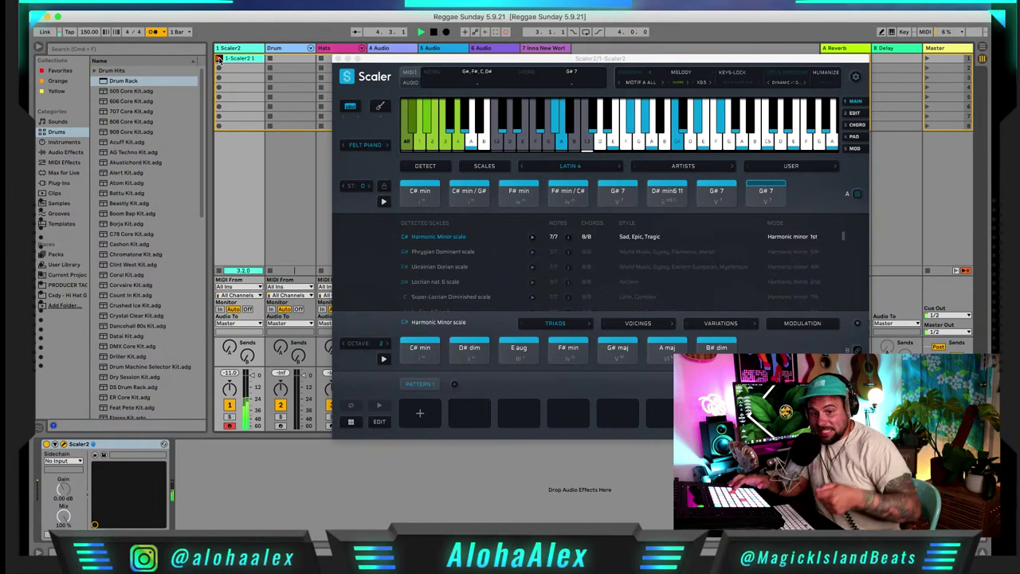
click(219, 59)
key(space)
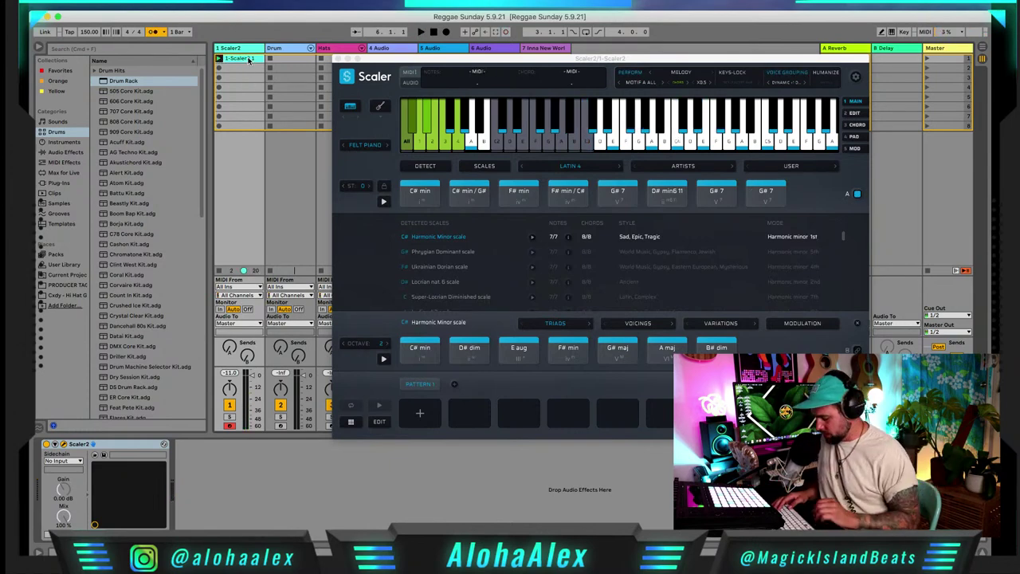
Rename the first Scaler2 clip 'intro' and start recording a second chord clip below it
key(super+r)
text(Ubnt==)
key(BackSpace)
key(BackSpace)
text(Ub)
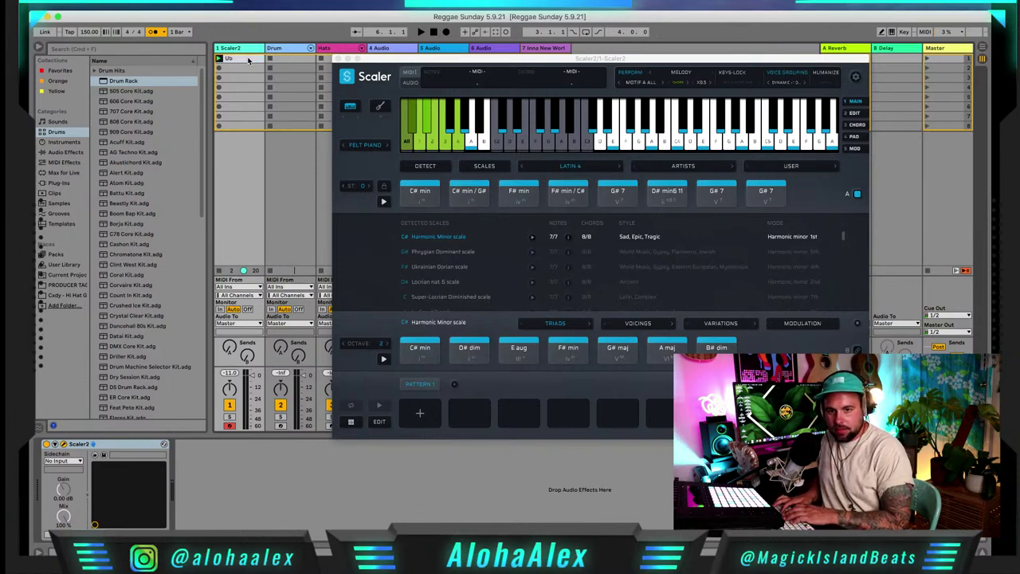
key(BackSpace)
key(BackSpace)
text(intro)
click(221, 70)
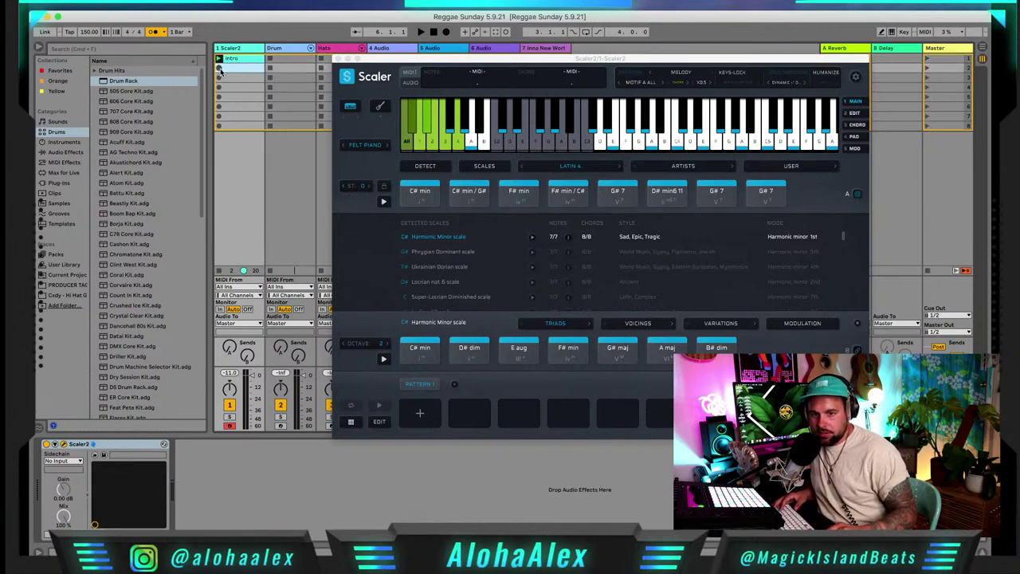
click(220, 70)
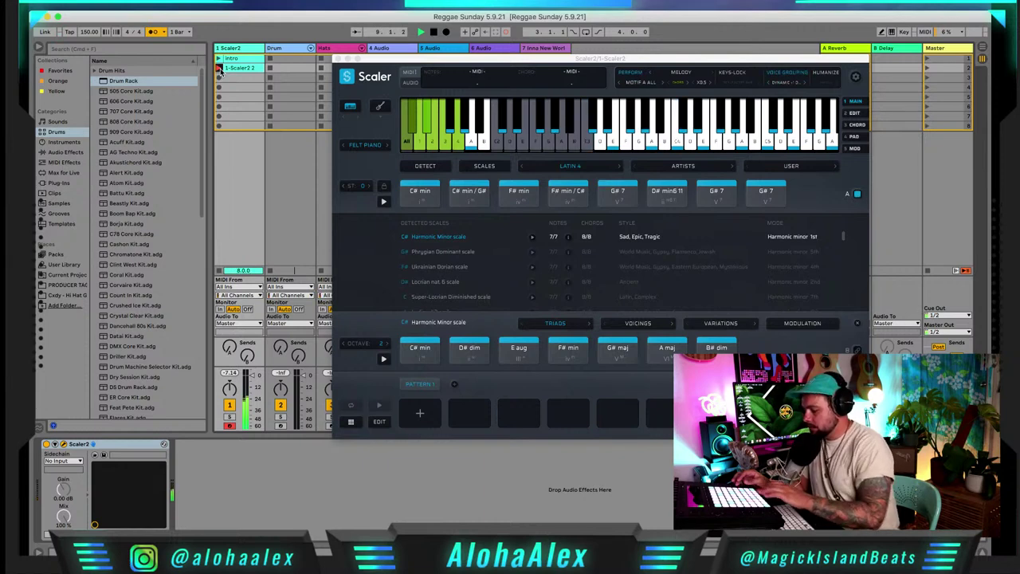
Stop recording the second Scaler2 clip and hide the Scaler window
key(space)
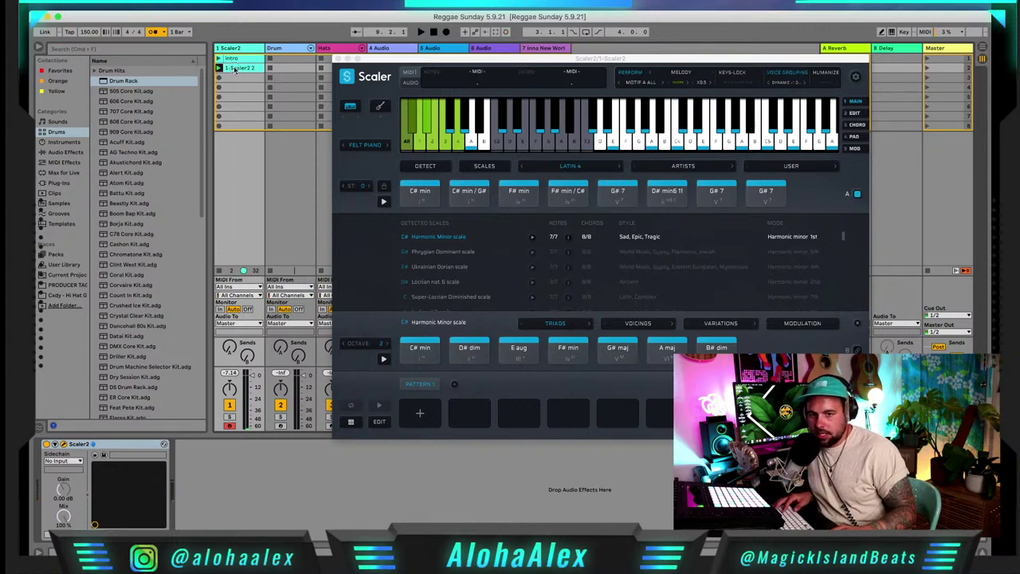
key(super+Tab)
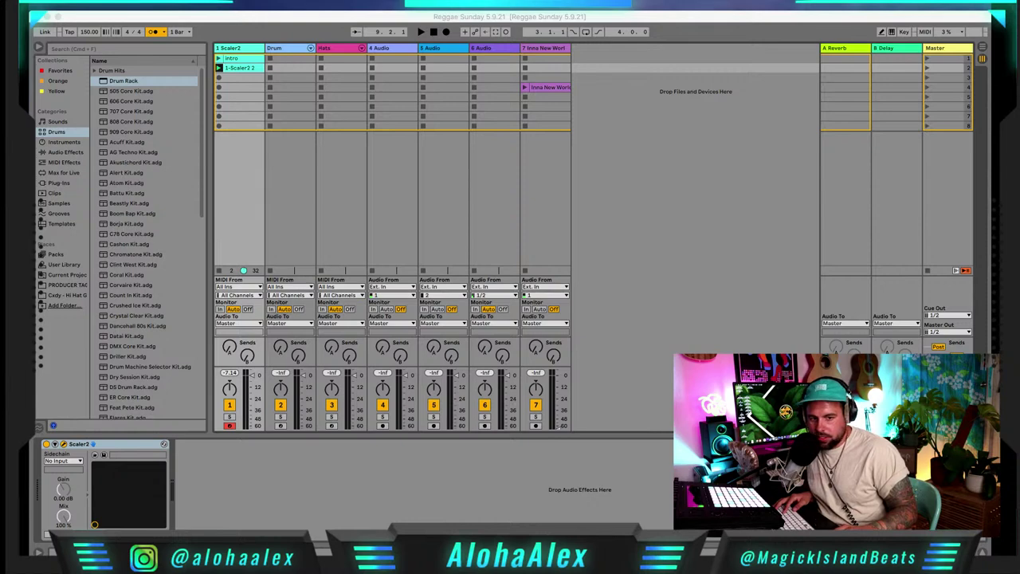
key(super+Tab)
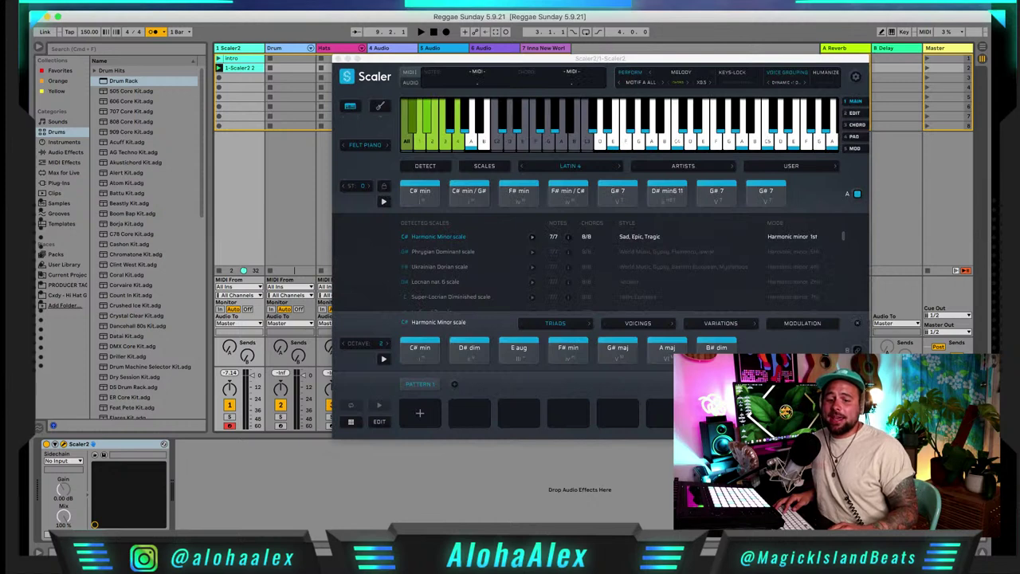
key(super+Tab)
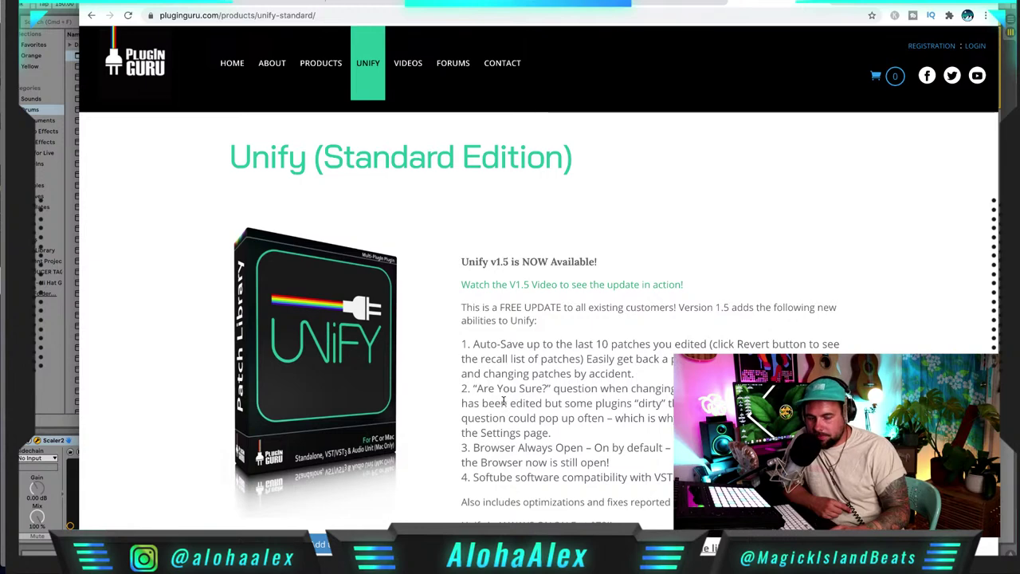
Add the free Unify DEMO Version from PluginGuru Products to the cart and go to checkout
click(319, 64)
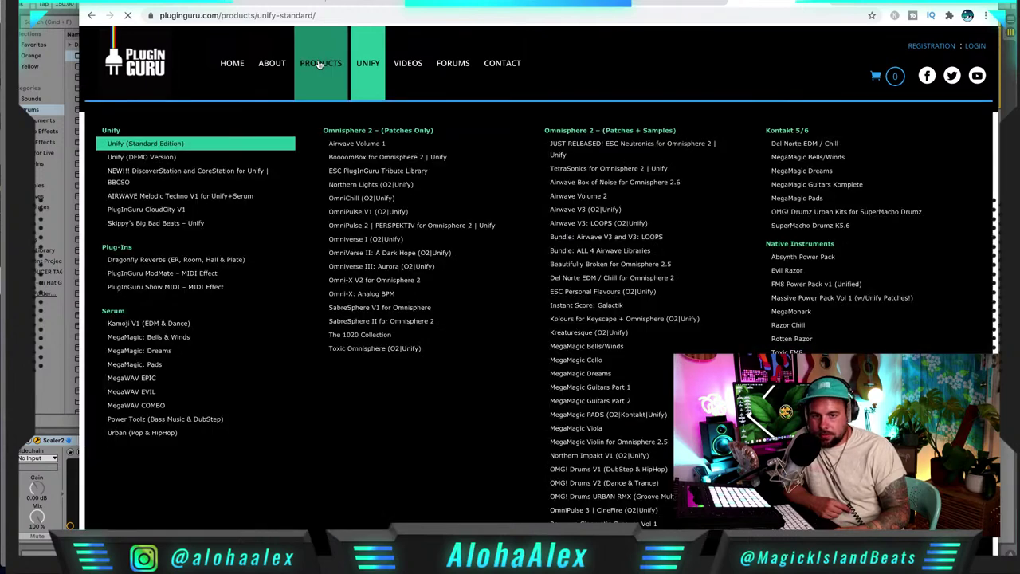
click(151, 160)
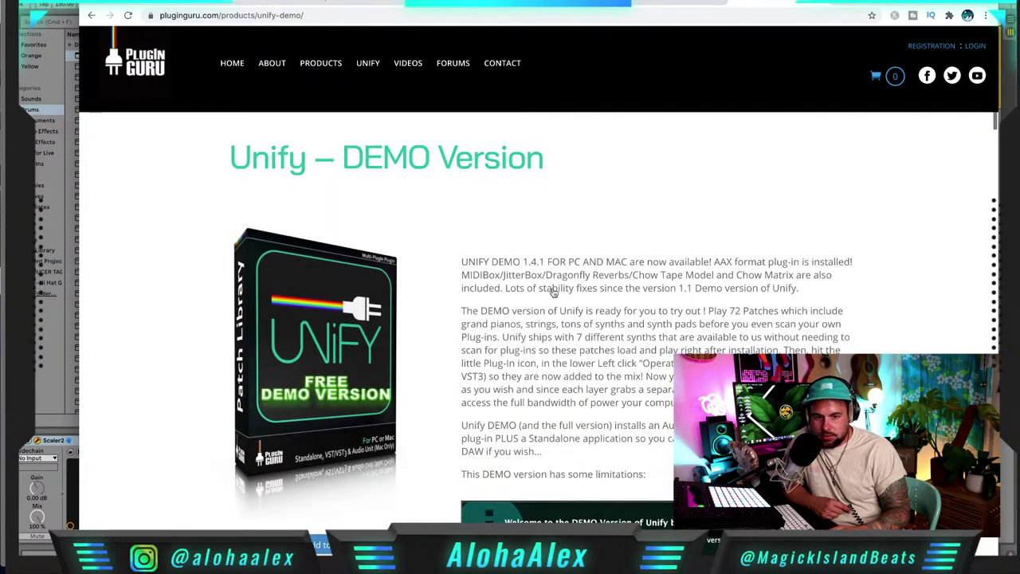
scroll(538, 283, down, 2)
scroll(538, 283, down, 2)
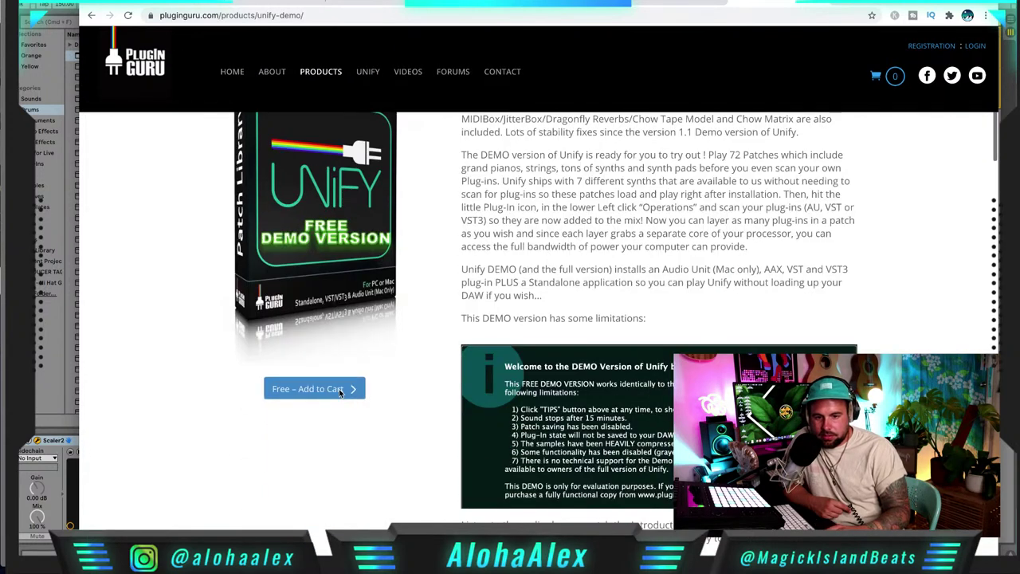
click(334, 390)
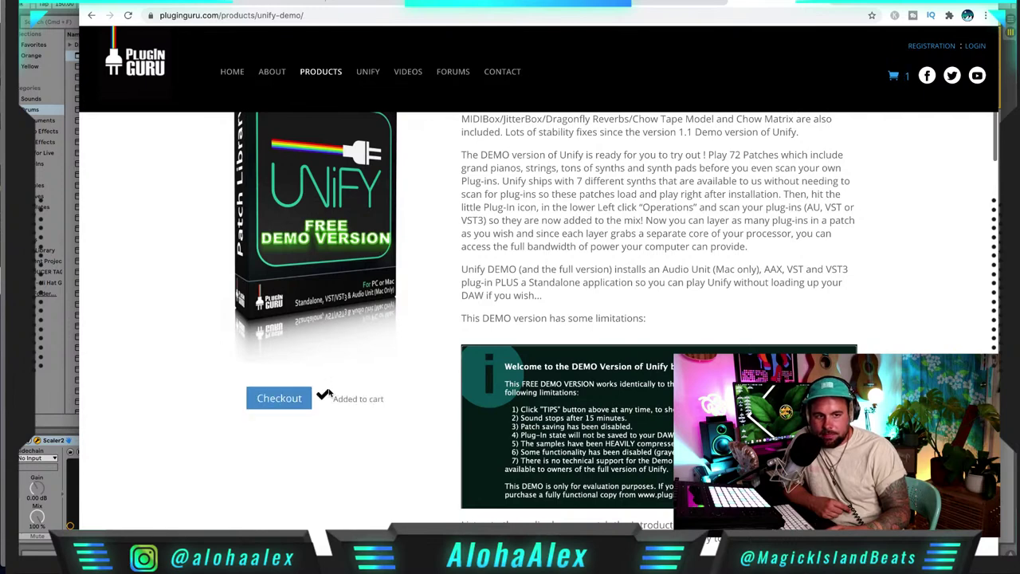
click(894, 77)
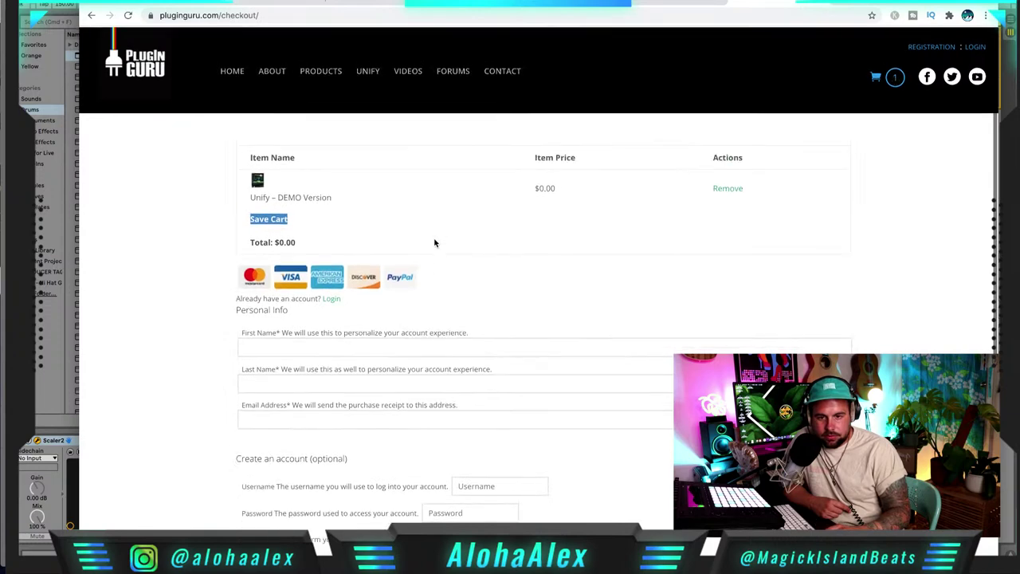
Fill the checkout name and e-mail fields from the browser's saved contact details
scroll(434, 242, down, 3)
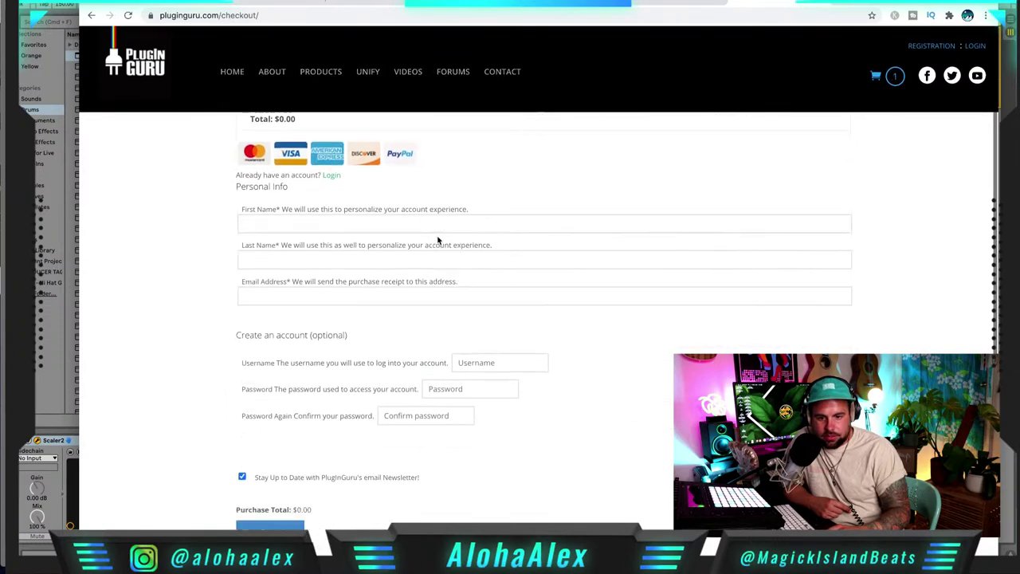
scroll(438, 235, up, 1)
click(374, 218)
click(373, 218)
click(271, 250)
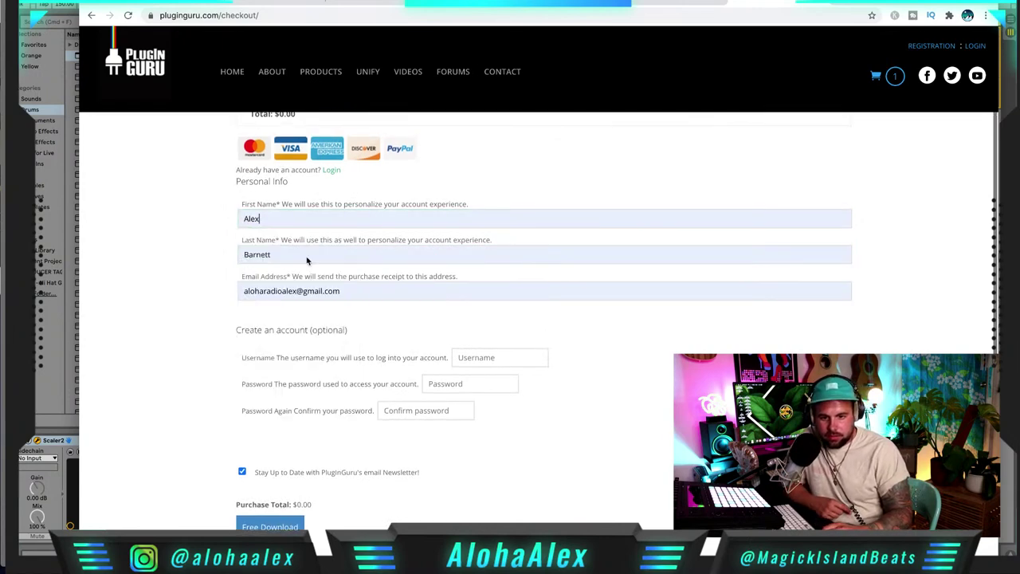
scroll(430, 314, down, 1)
Enter an account username and password, opt out of the newsletter, and submit the free download
click(495, 324)
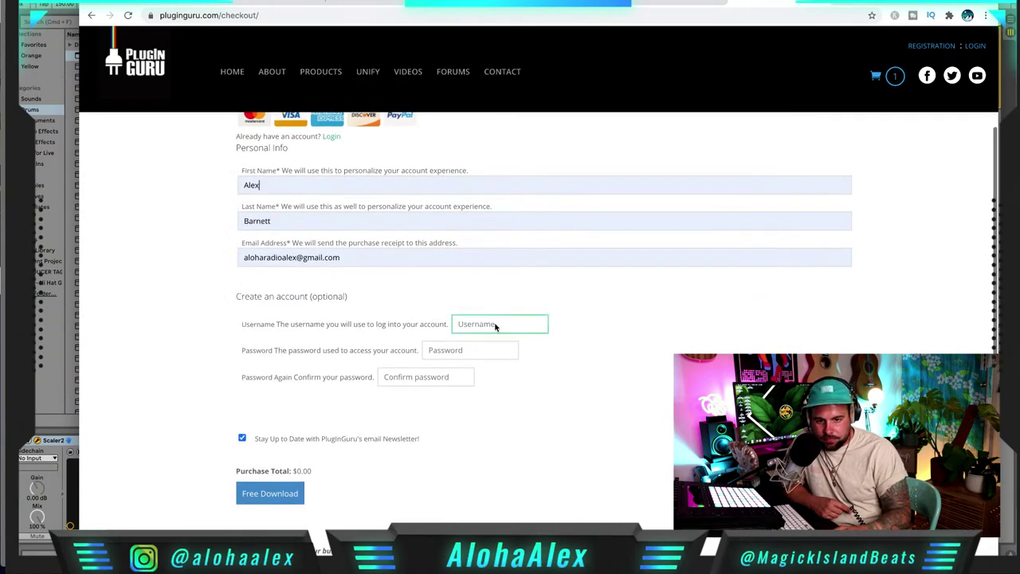
text(alohaalex)
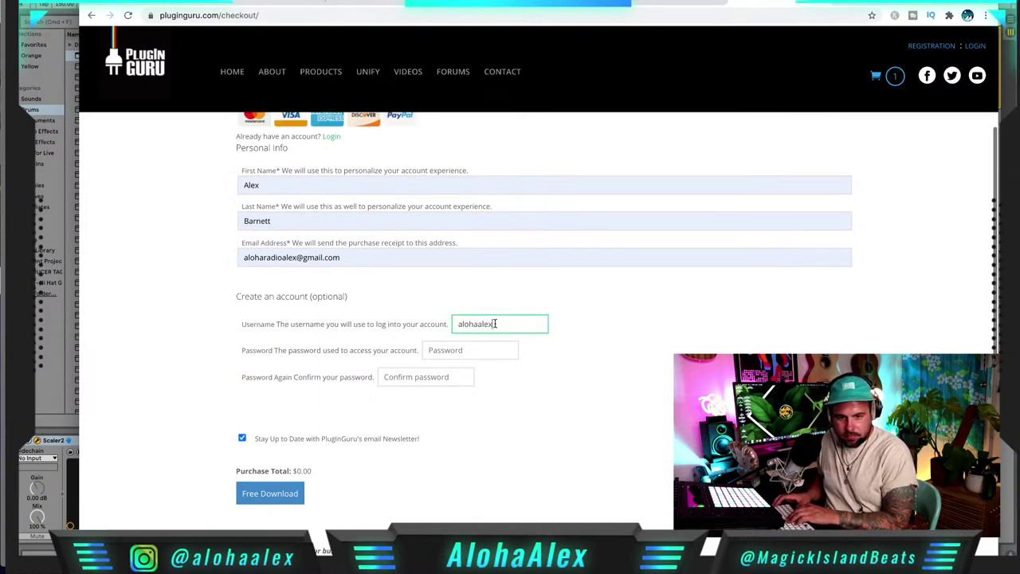
key(Tab)
text(******)
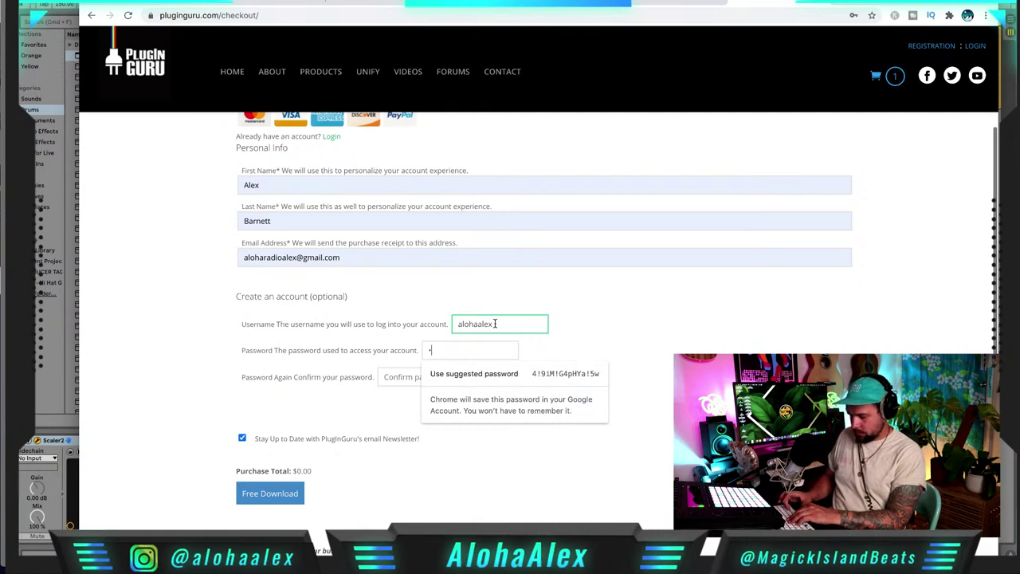
text(****)
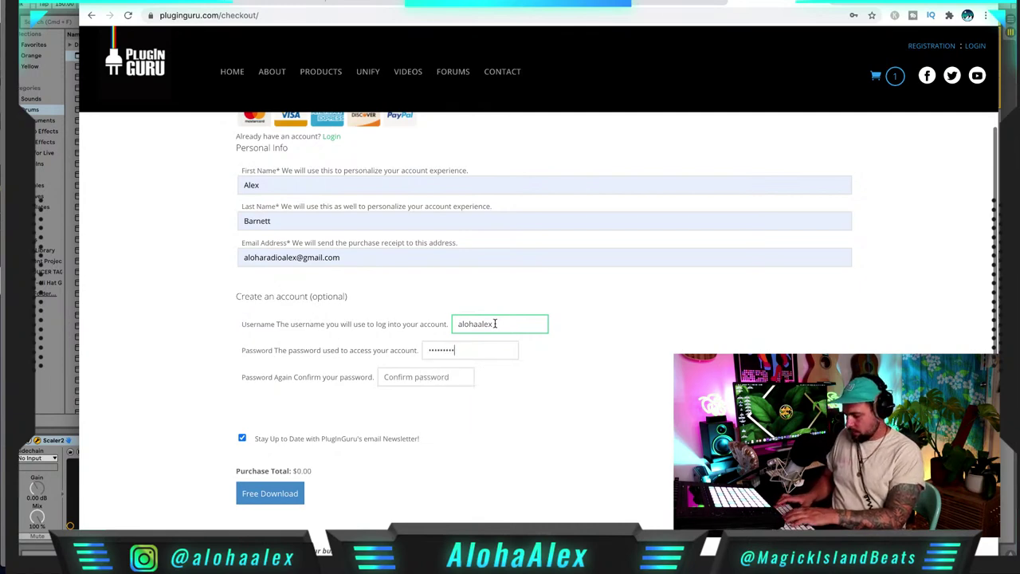
text(**********)
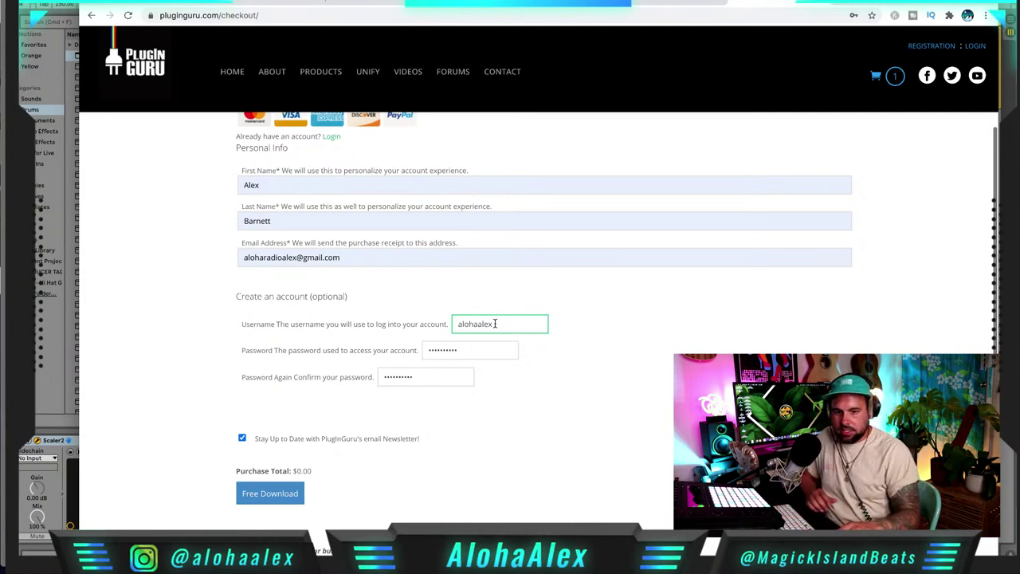
click(243, 438)
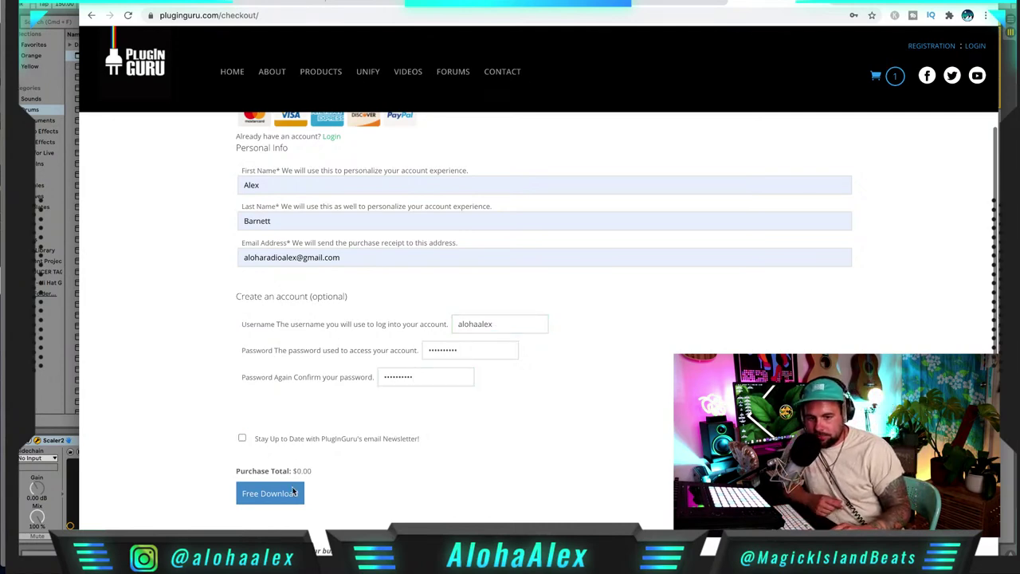
click(291, 495)
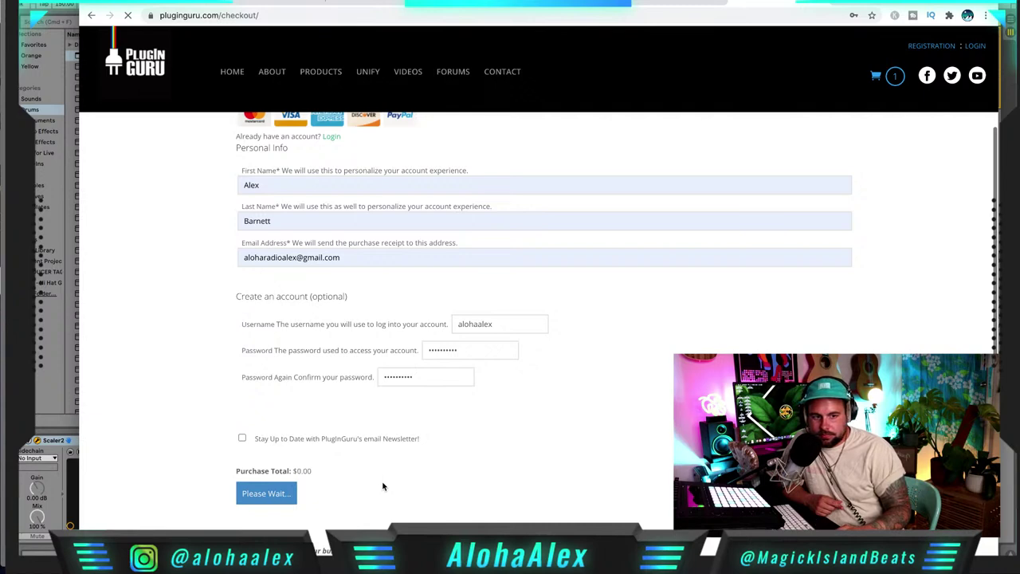
scroll(407, 482, down, 2)
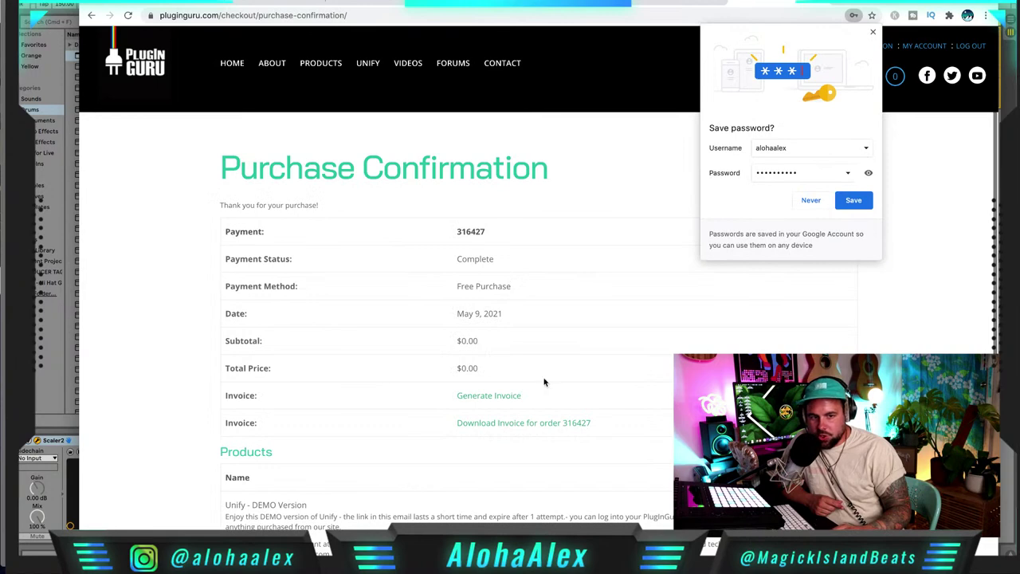
Dismiss Chrome's save-password and compromised-password popups and scroll toward the download links
click(851, 205)
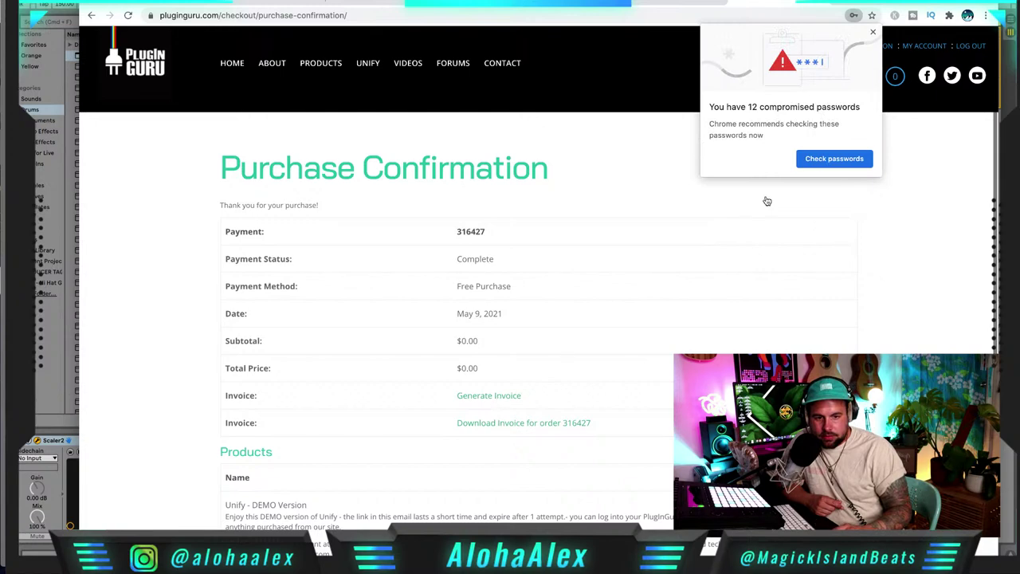
click(874, 34)
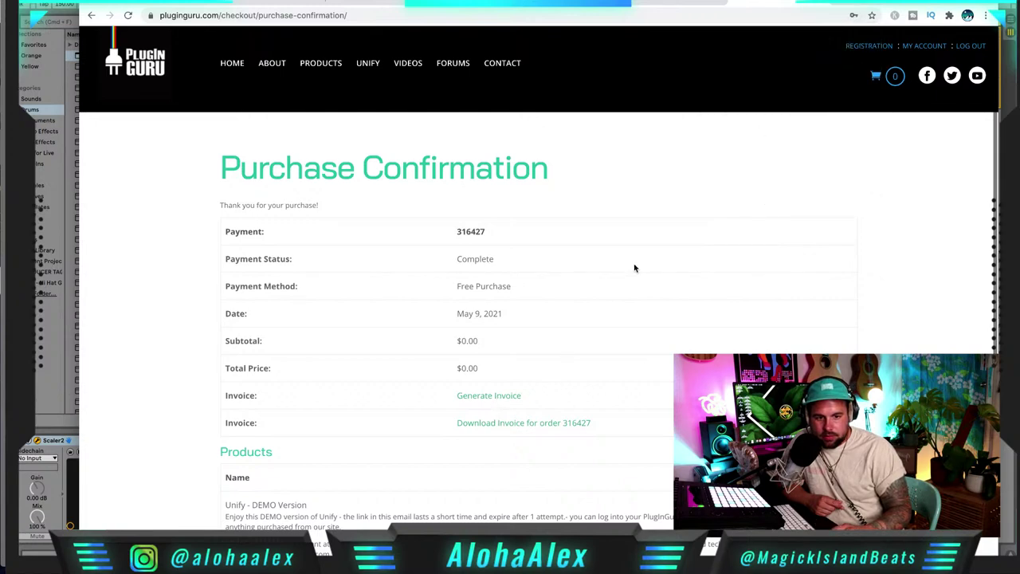
scroll(634, 267, down, 2)
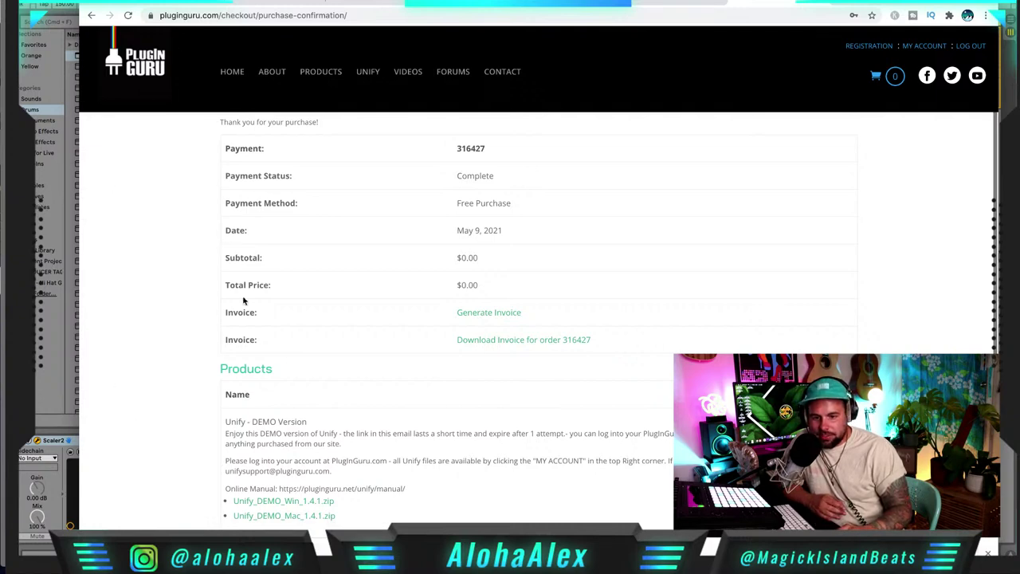
Play the 1-Scaler2 2 chords into Scaler and drag its MIDI capture into the Scaler2 track's third slot
key(super+Tab)
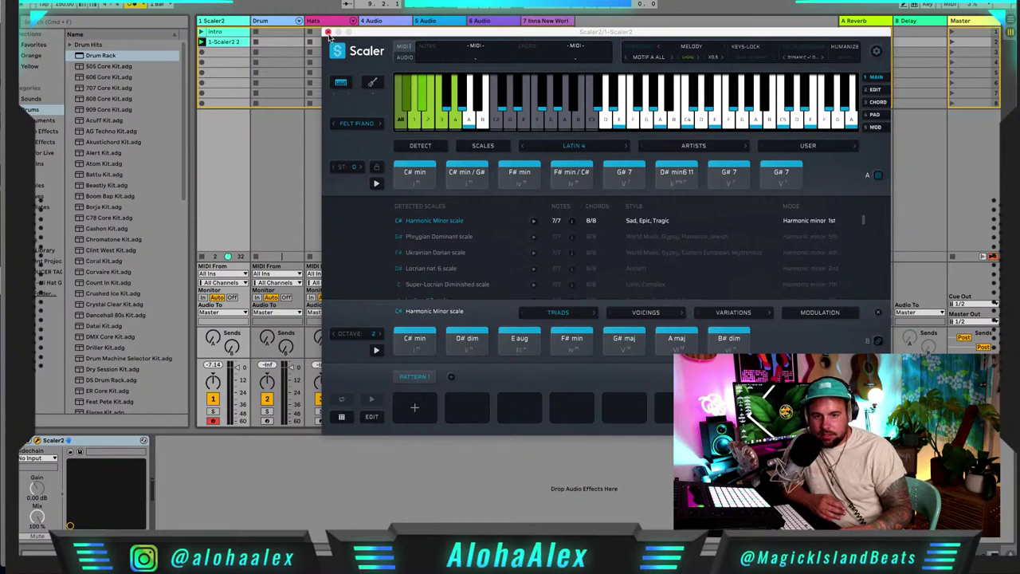
click(219, 43)
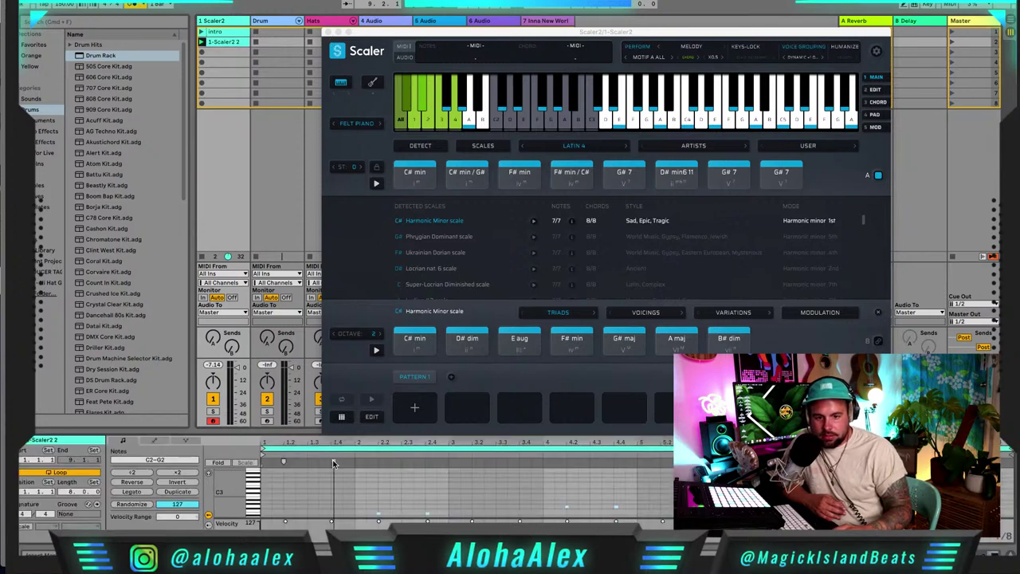
scroll(328, 495, up, 3)
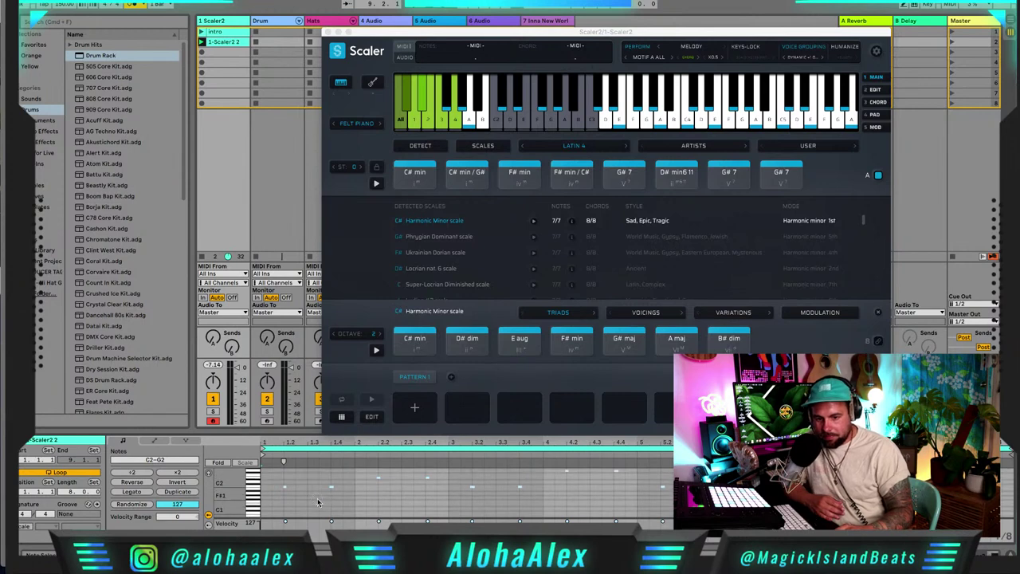
key(super+a)
key(space)
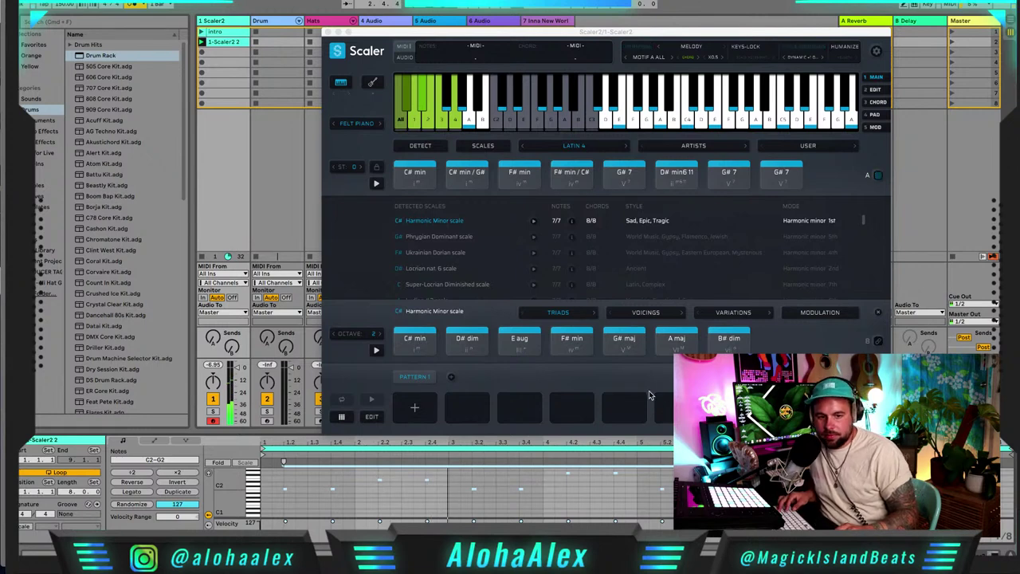
click(404, 46)
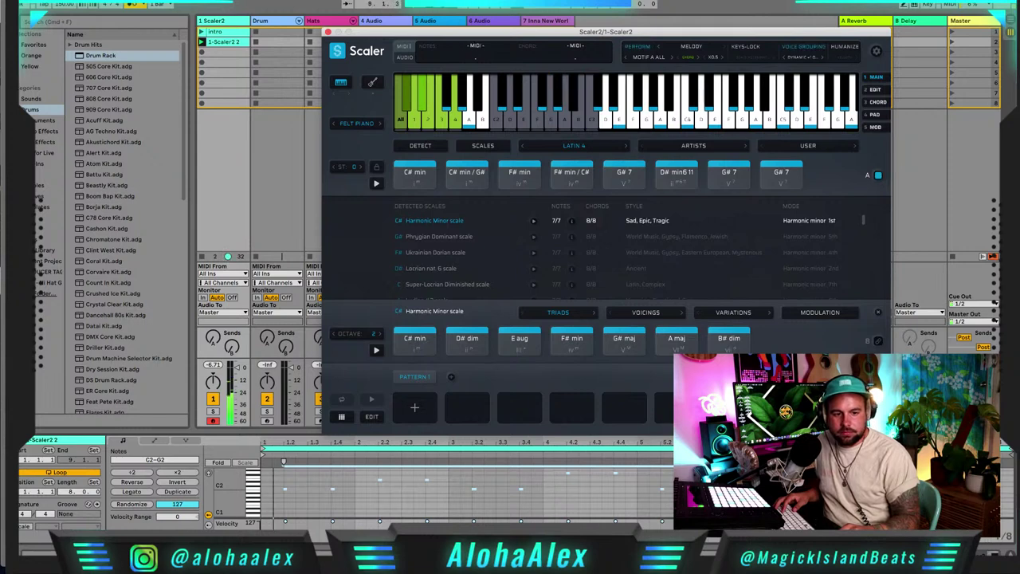
drag(405, 46, 226, 54)
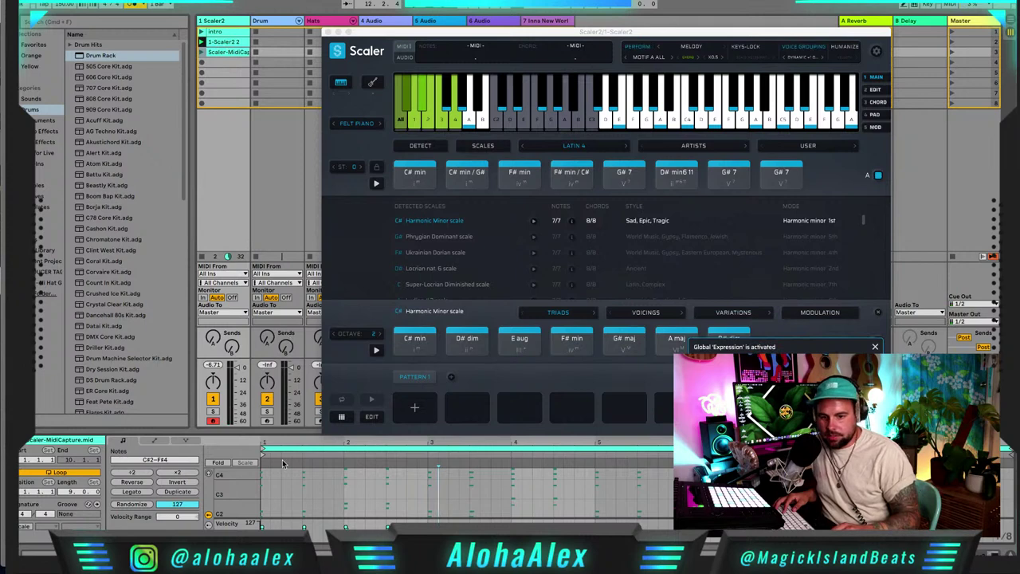
Launch the Intro and Scaler-MidiCapture clips, then turn off Scaler's keyboard binding
scroll(328, 491, up, 1)
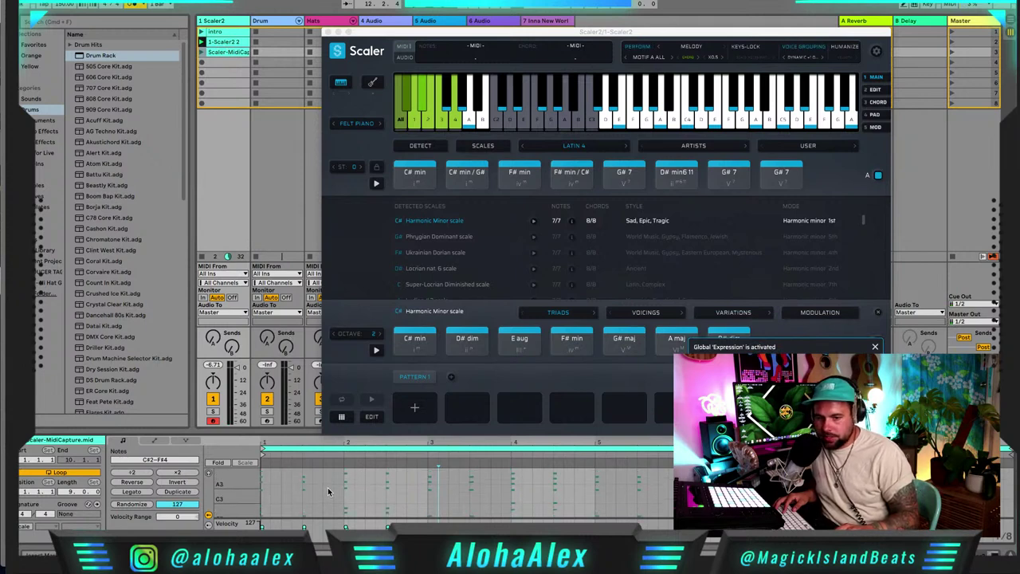
drag(292, 444, 345, 505)
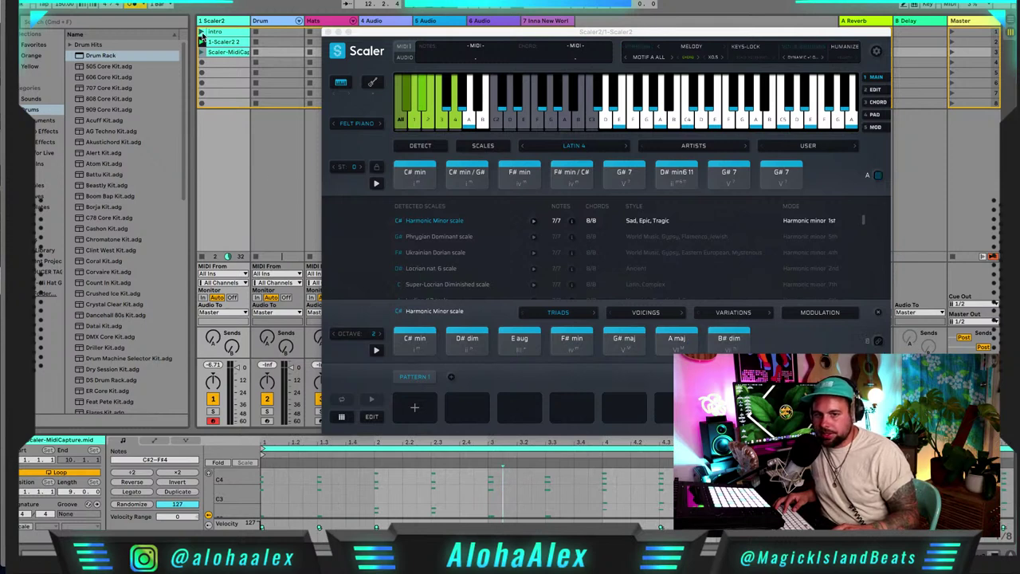
click(202, 32)
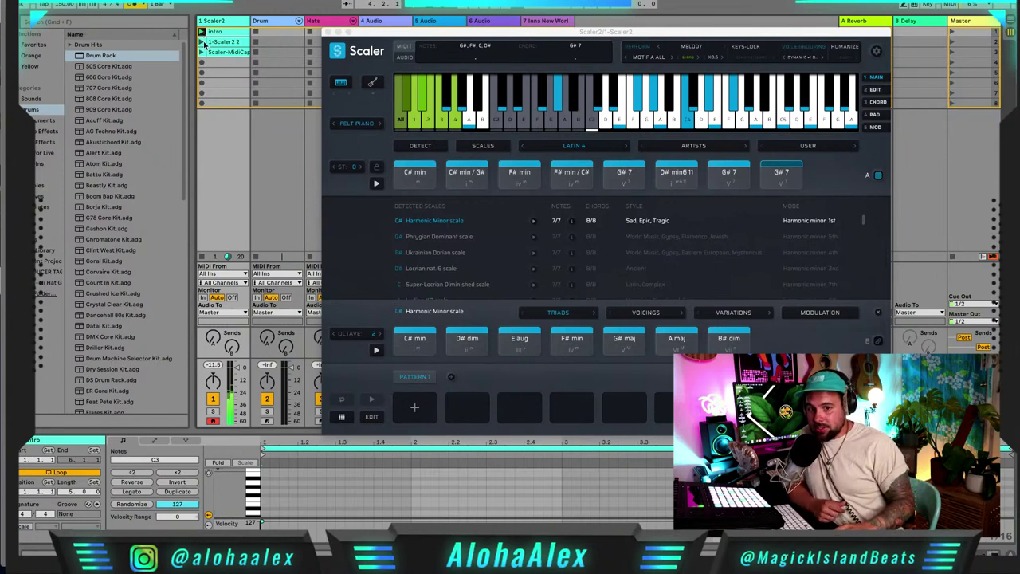
click(201, 53)
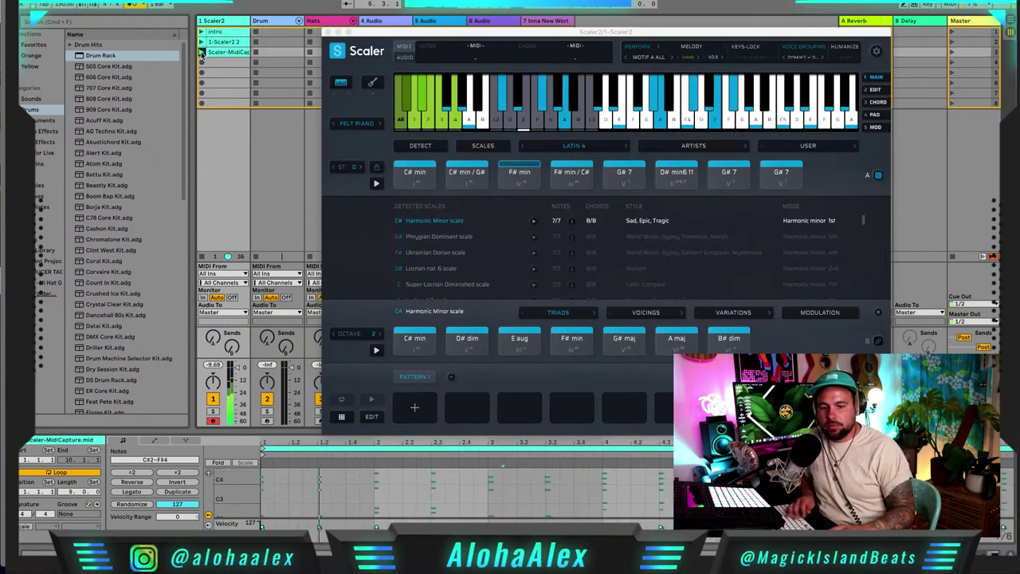
click(877, 174)
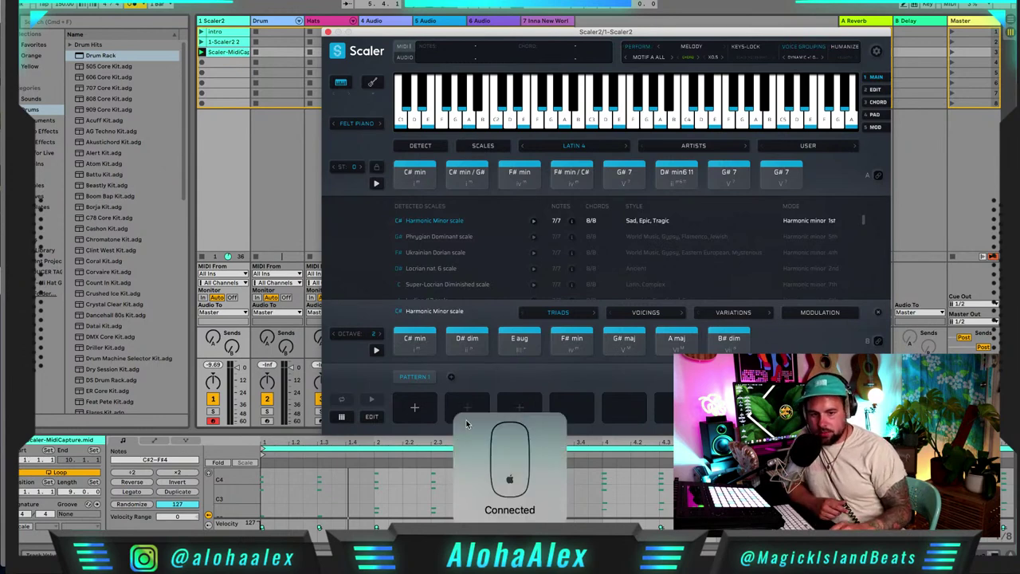
Play the Scaler-MidiCapture notes from the start, then select an empty Drum slot and arm the Drum track
drag(280, 440, 303, 488)
key(super+a)
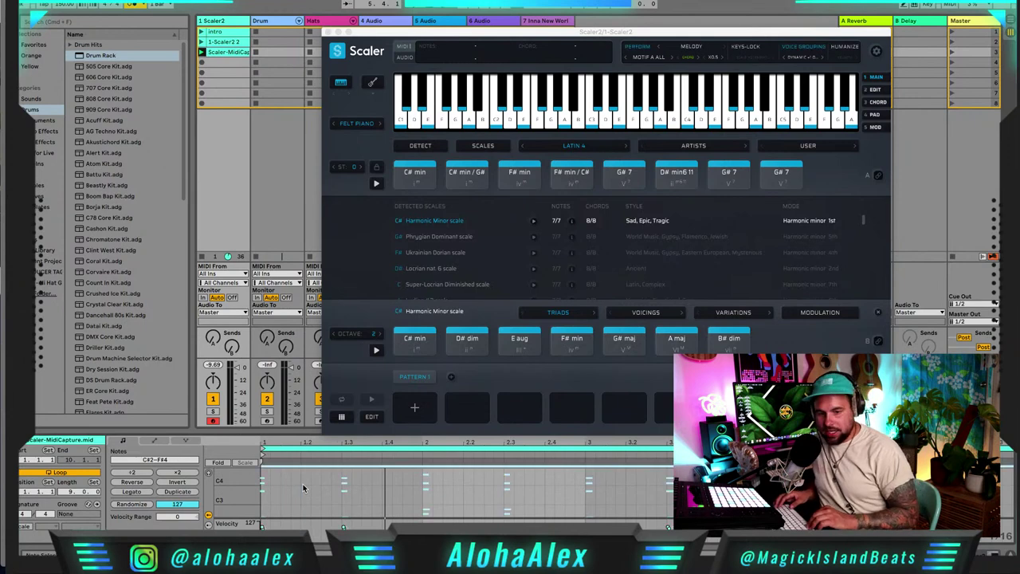
scroll(303, 488, right, 7)
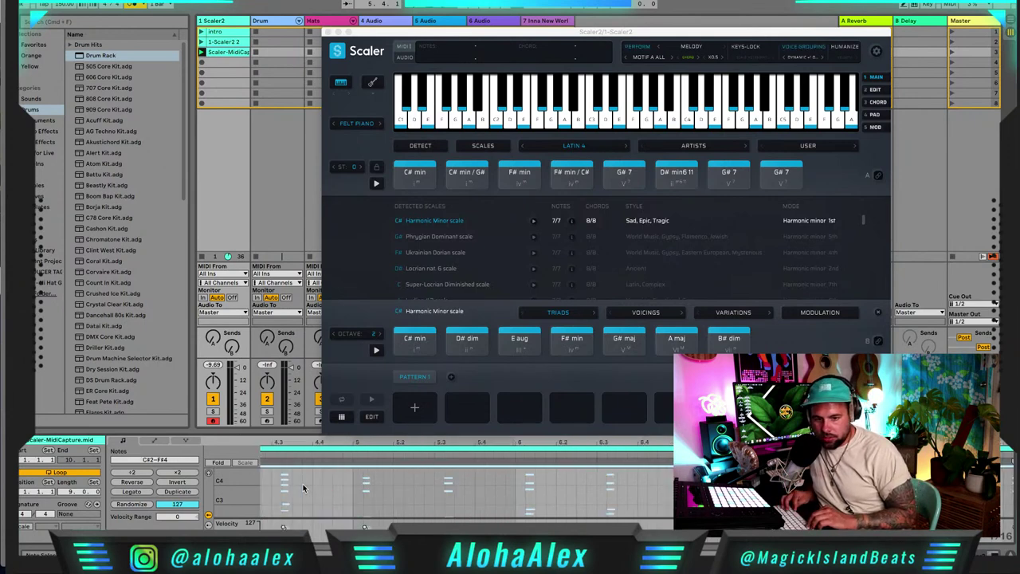
scroll(303, 487, right, 1)
scroll(302, 488, left, 4)
scroll(318, 490, left, 9)
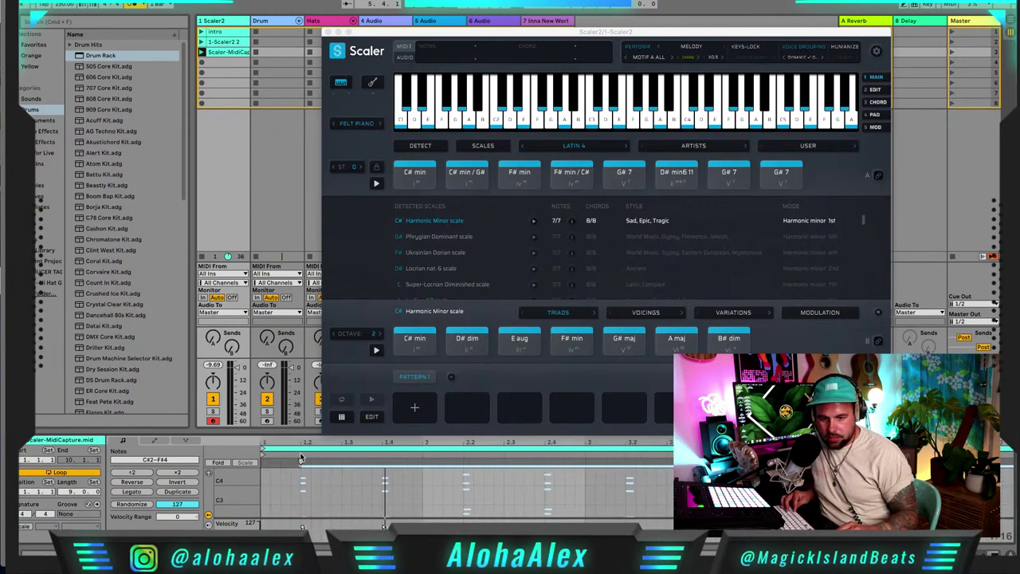
key(space)
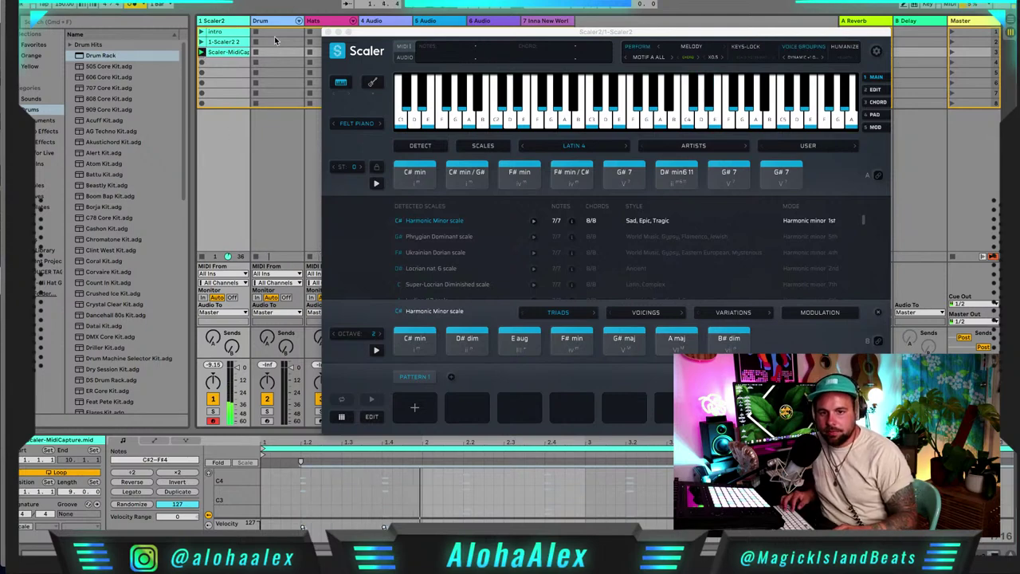
click(277, 53)
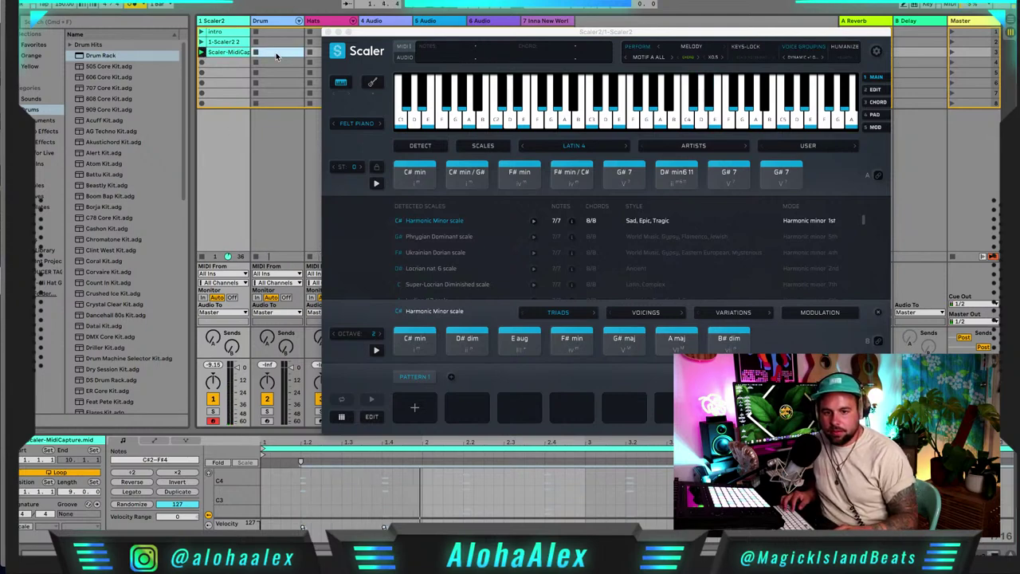
click(267, 422)
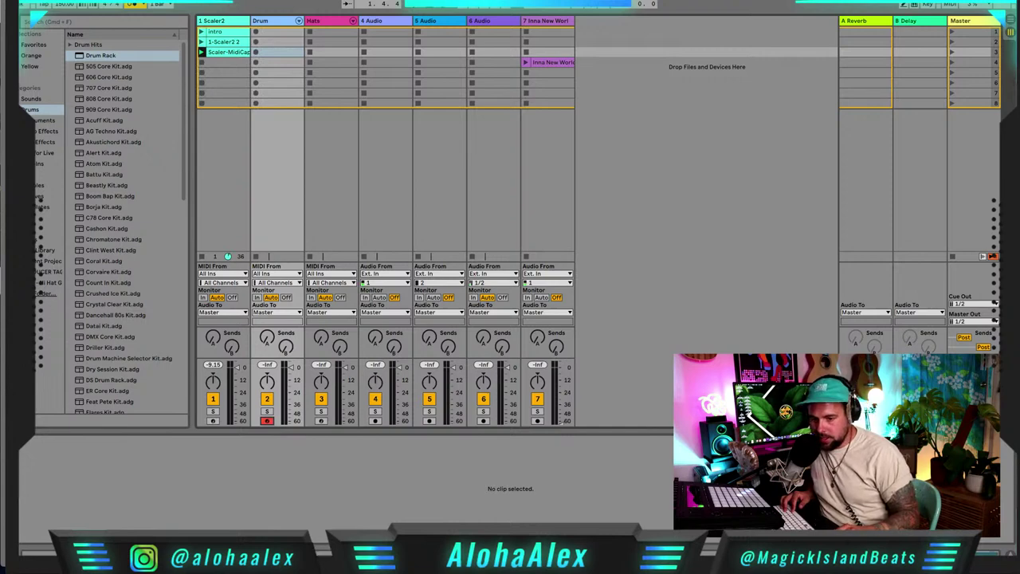
Record a Drum 1 clip of kick and snare hits into the Drum track's third clip slot
key(super+Tab)
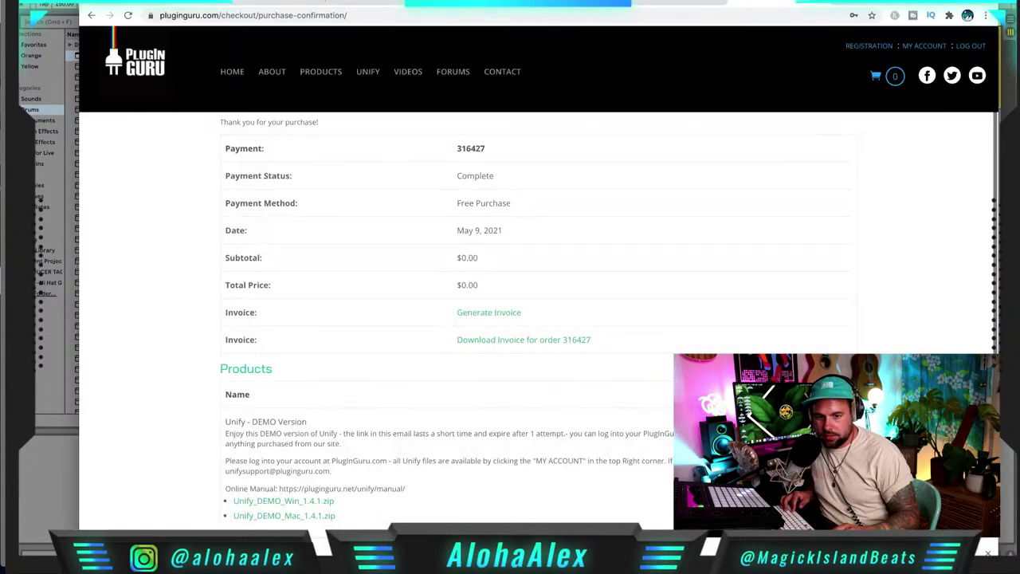
click(64, 488)
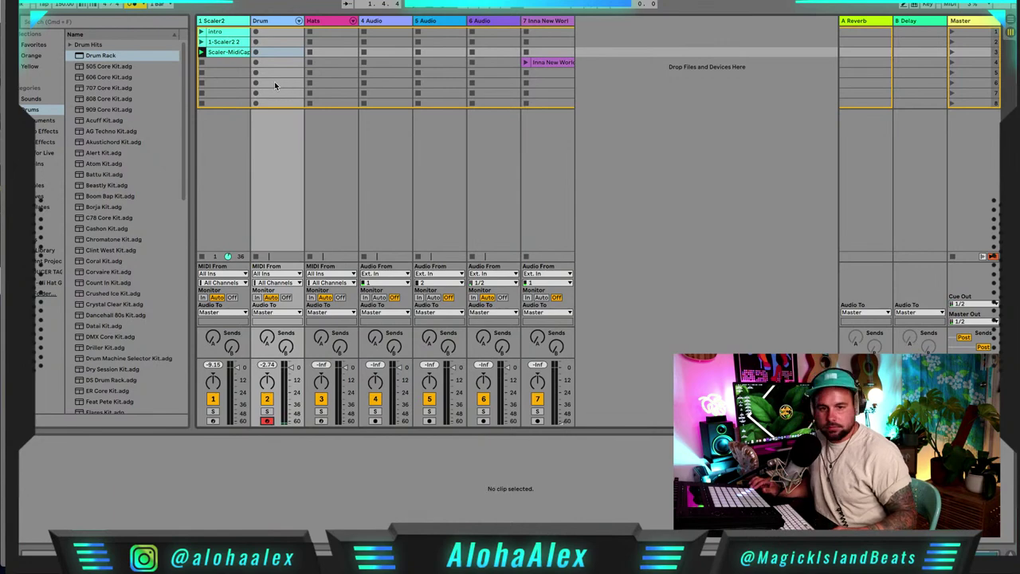
click(256, 53)
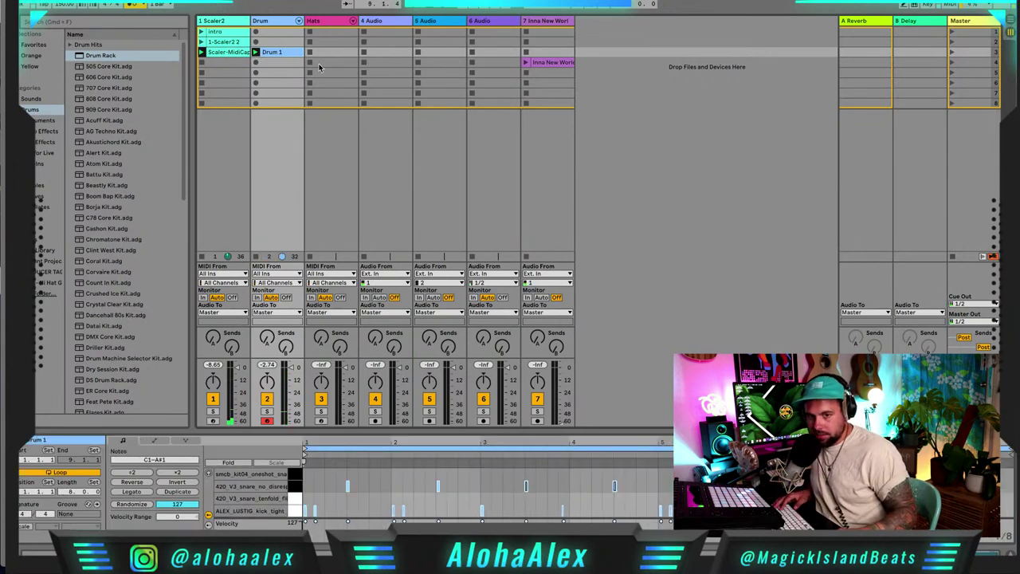
Delete the Drum 1 clip and record a new looping Drum 2 clip on the Drum track
key(Delete)
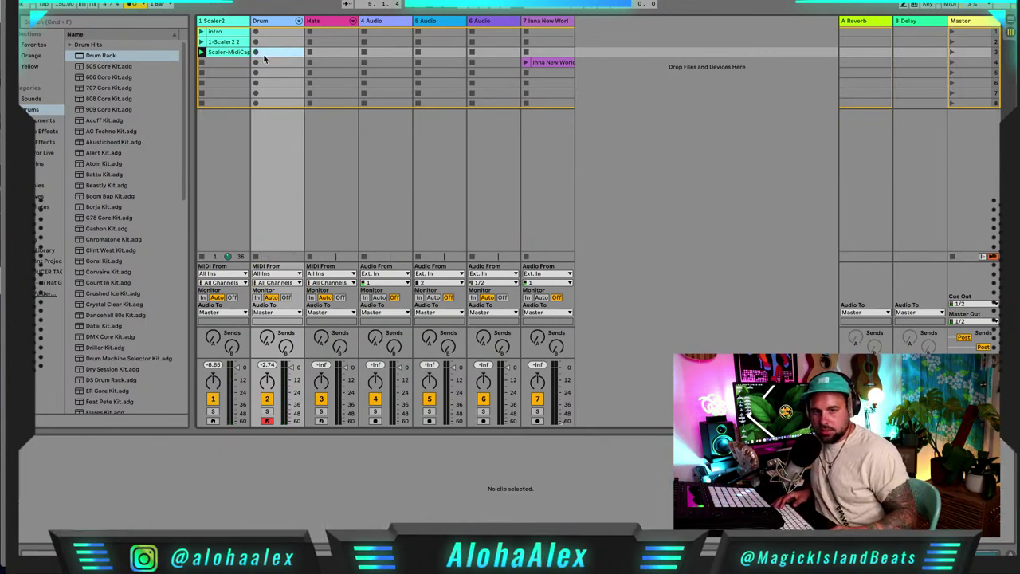
click(255, 52)
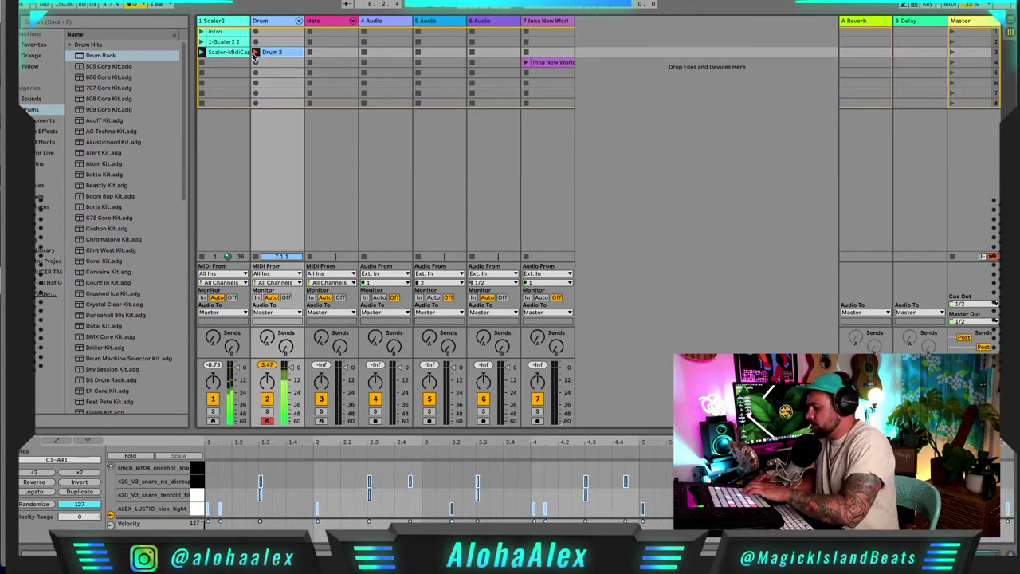
click(255, 54)
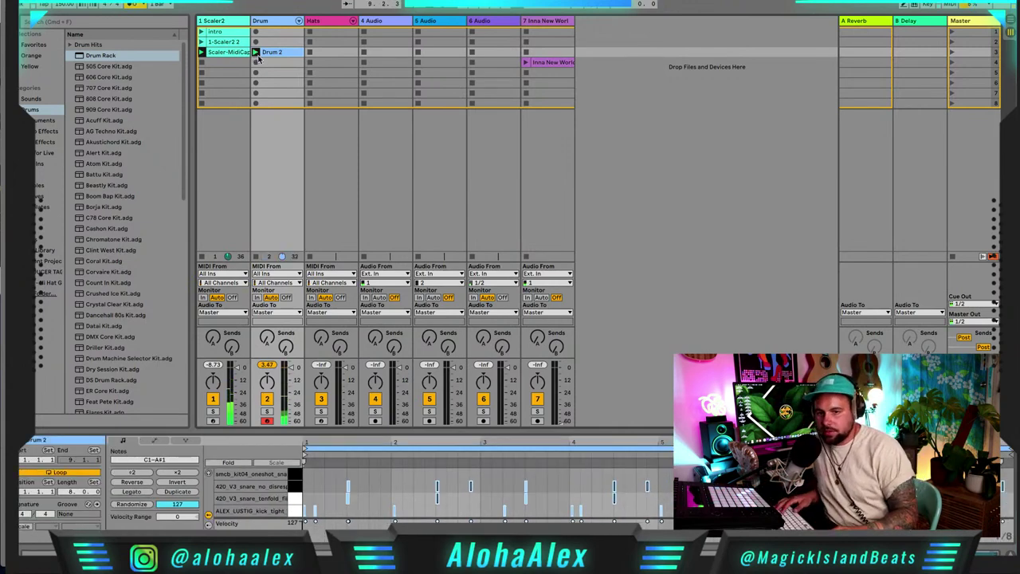
Zoom into the Drum 2 clip's notes, dismiss the iMessage alert and clear the note selection
drag(365, 441, 369, 483)
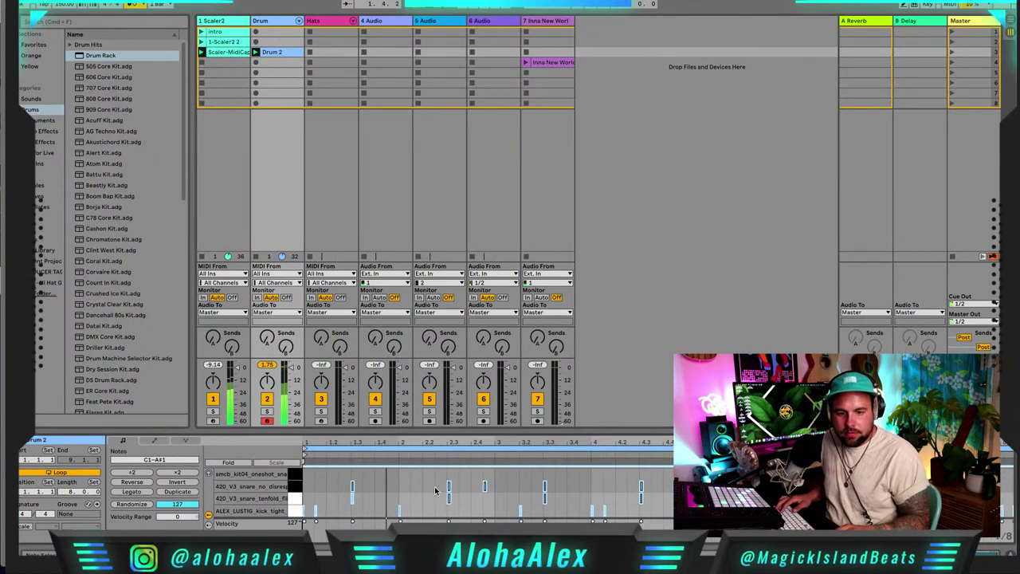
scroll(467, 498, right, 2)
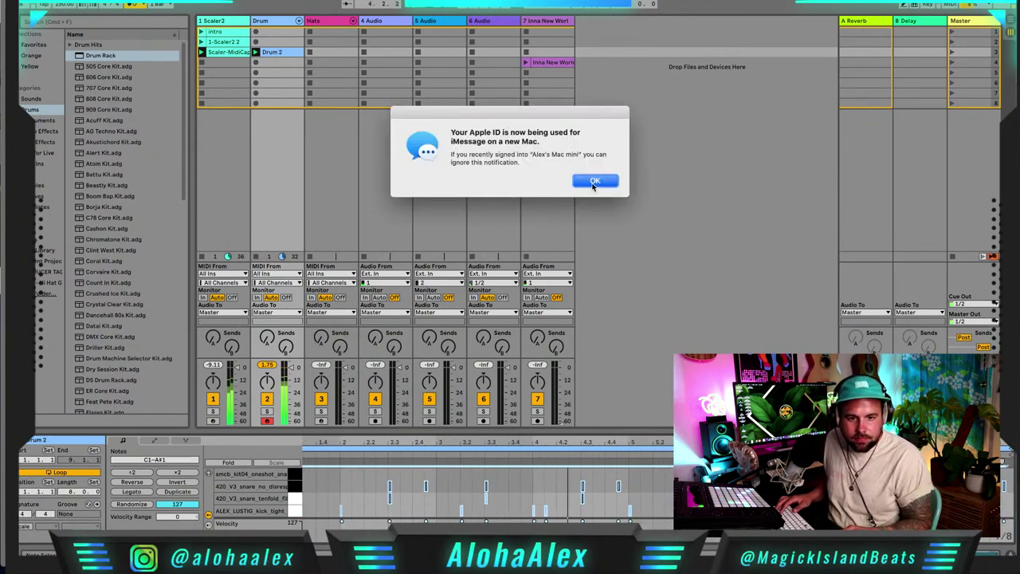
click(595, 181)
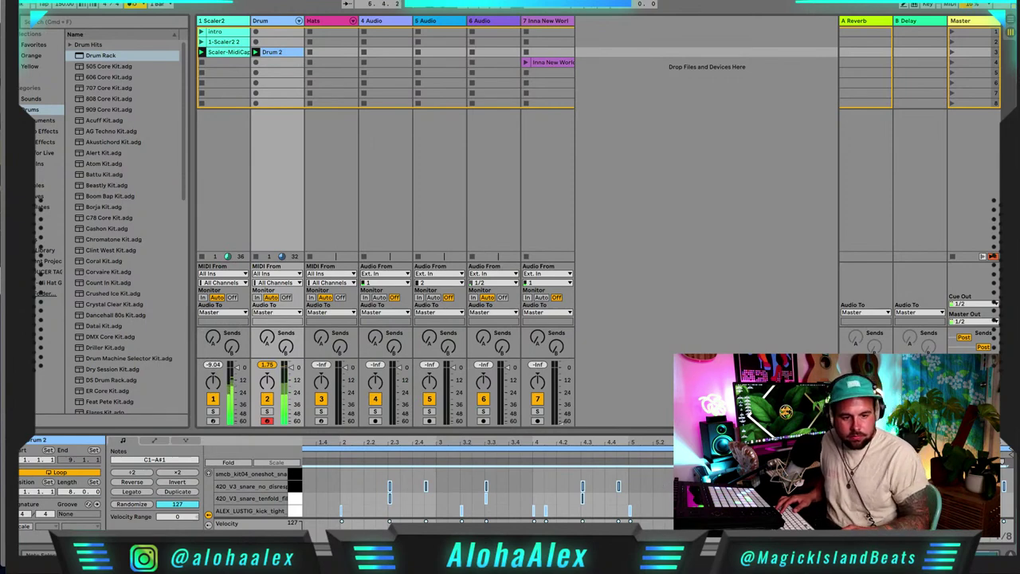
click(461, 511)
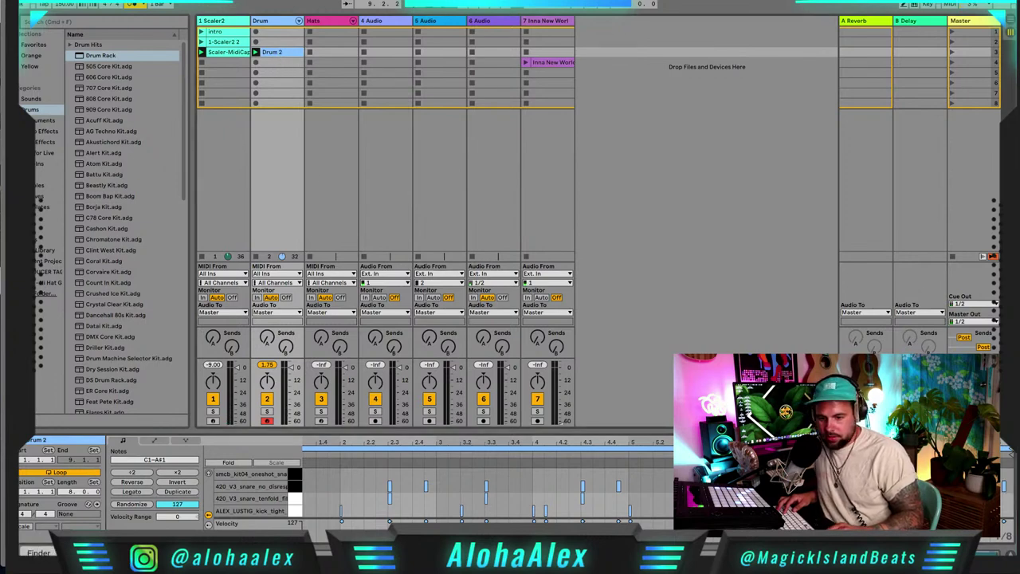
click(40, 554)
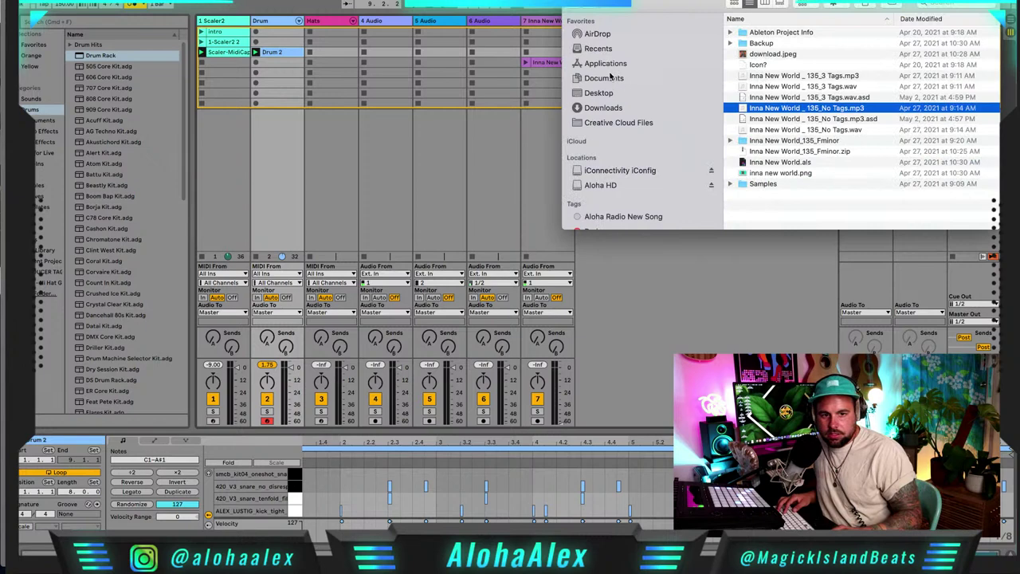
In Downloads, extract Unify_DEMO_Mac_1.4.1.zip, expand the resulting folder and run UnifyDemo.pkg
click(608, 109)
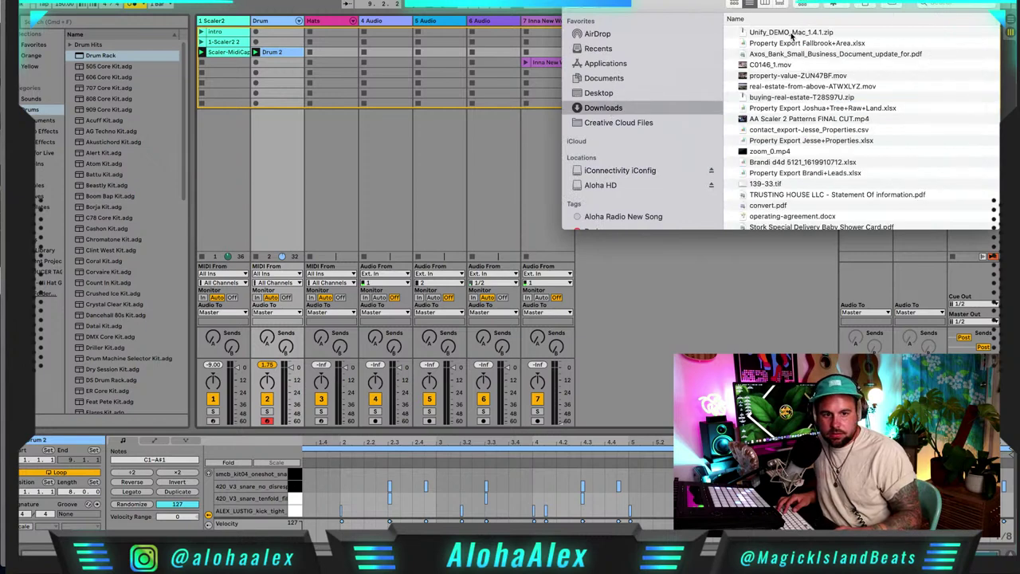
click(773, 43)
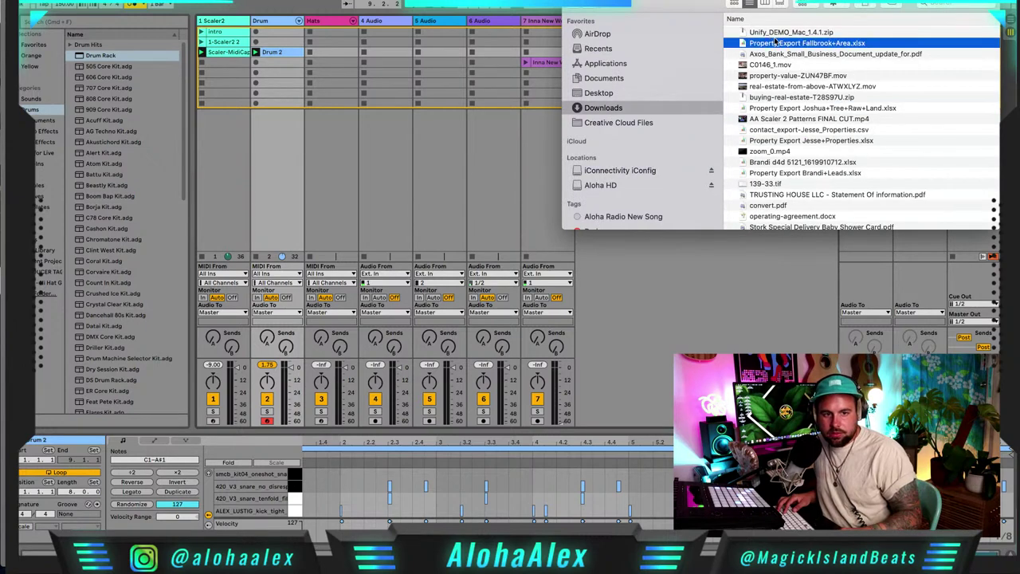
double_click(771, 32)
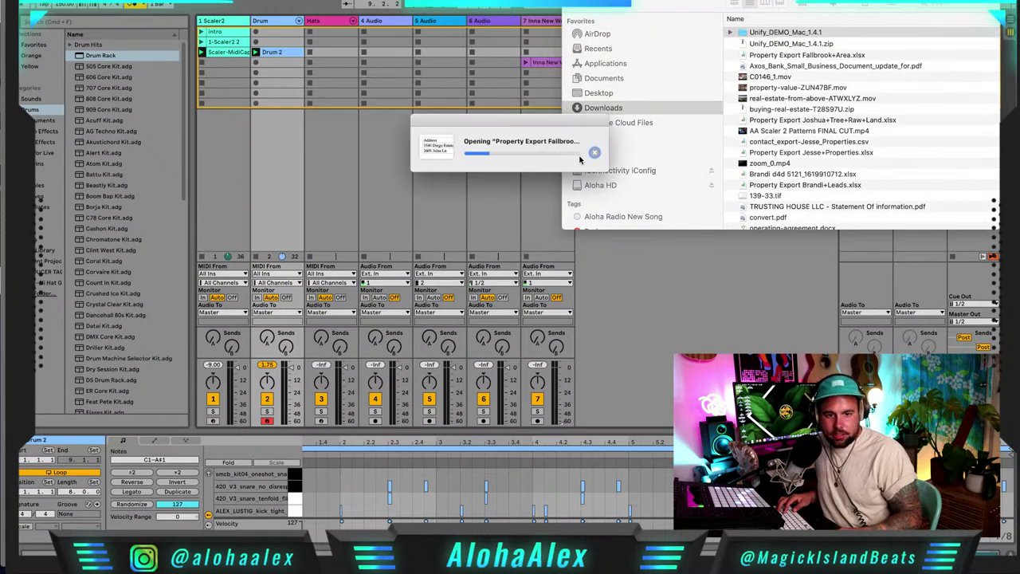
click(745, 34)
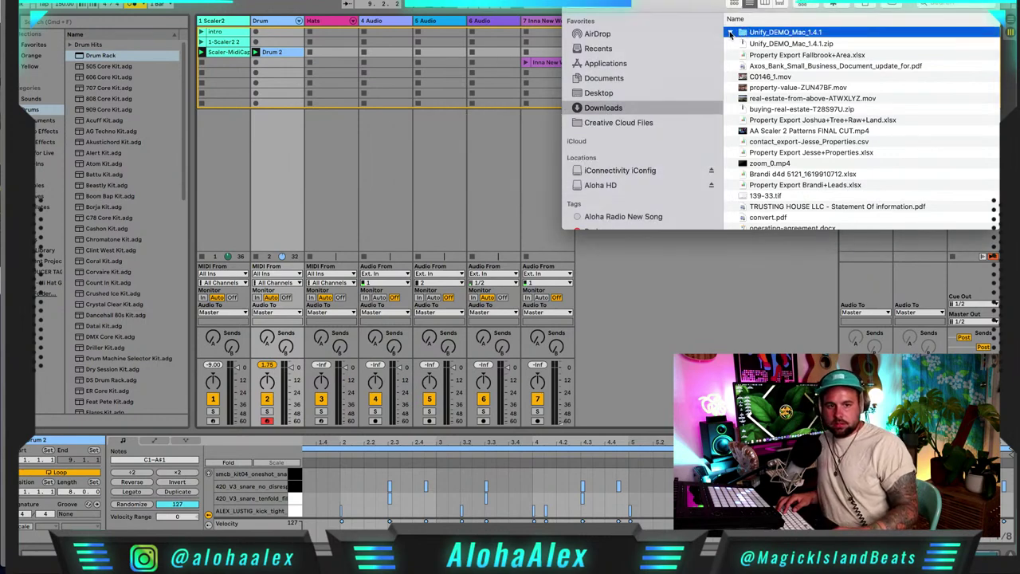
click(730, 32)
double_click(773, 64)
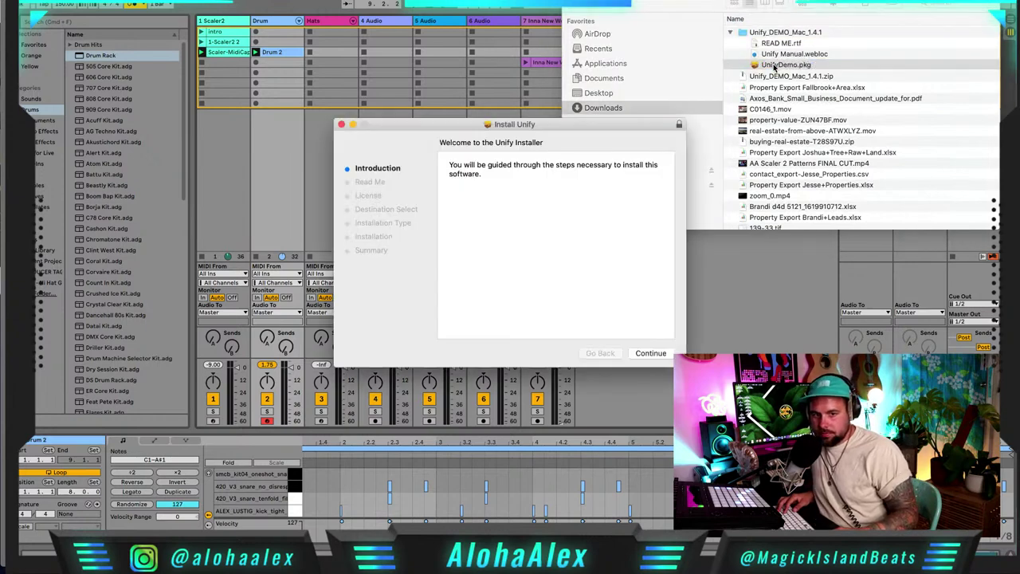
Accept the Unify license and install Unify on Macintosh HD
click(656, 359)
click(655, 356)
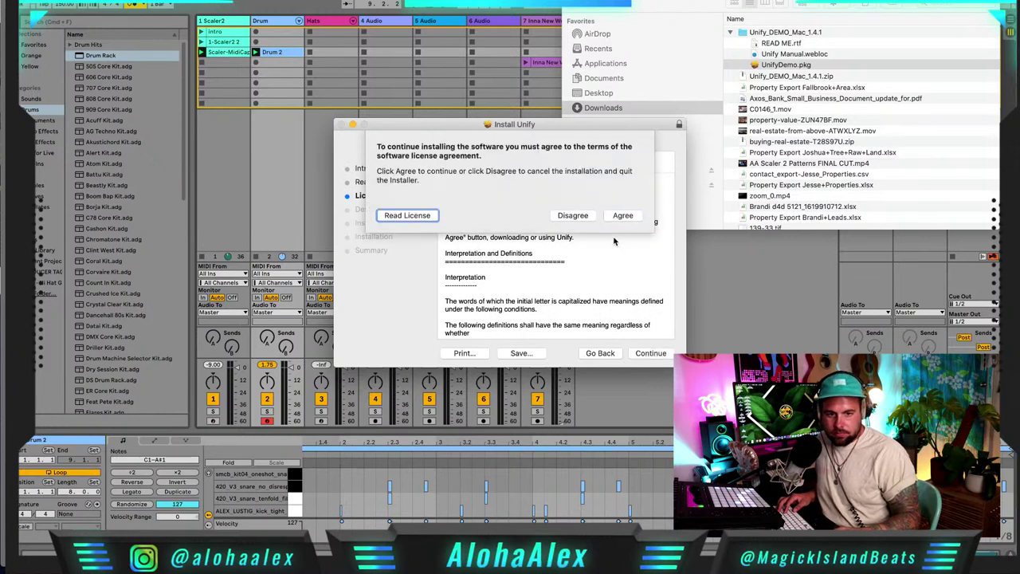
click(621, 218)
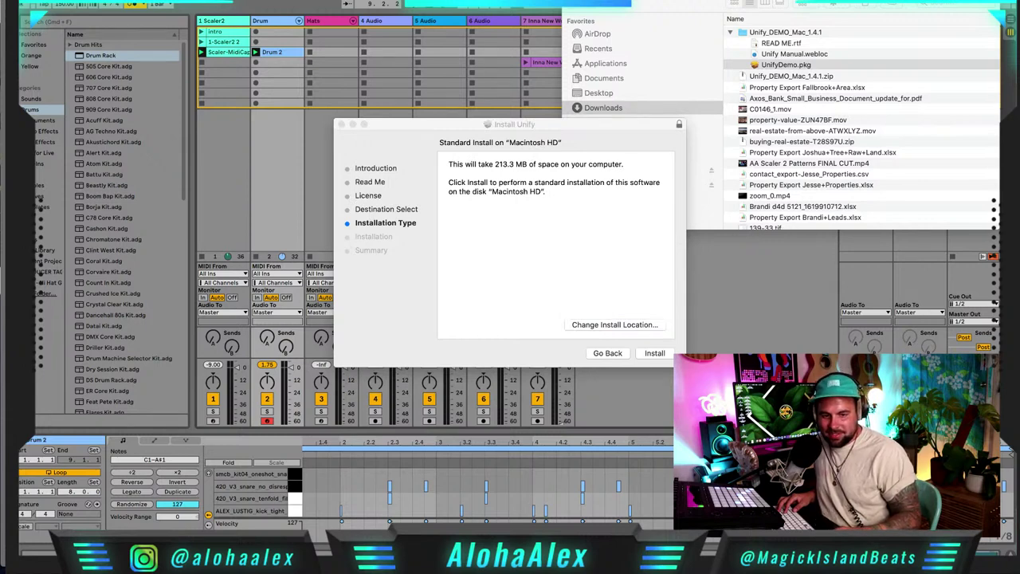
click(570, 357)
click(652, 356)
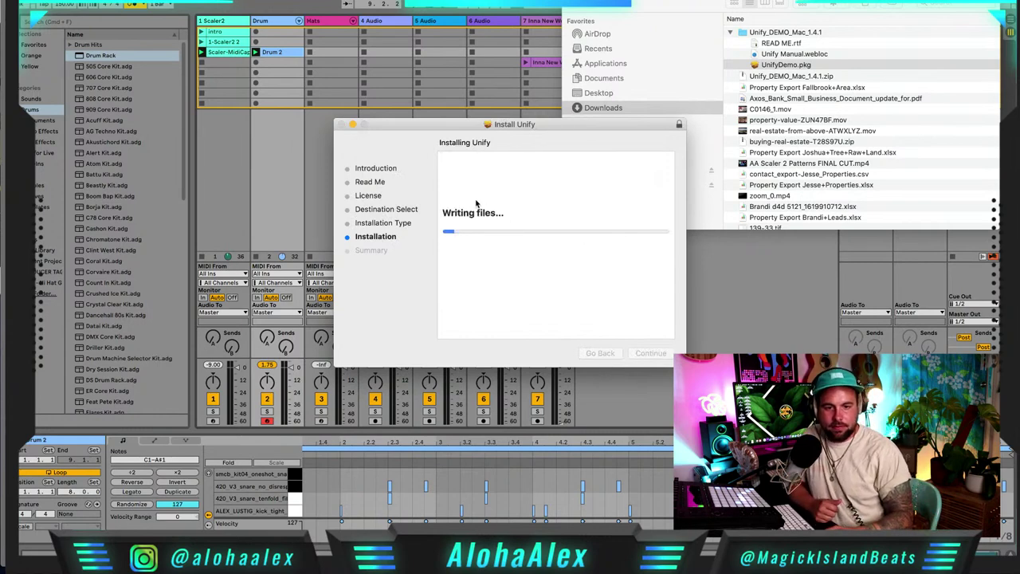
drag(460, 129, 457, 86)
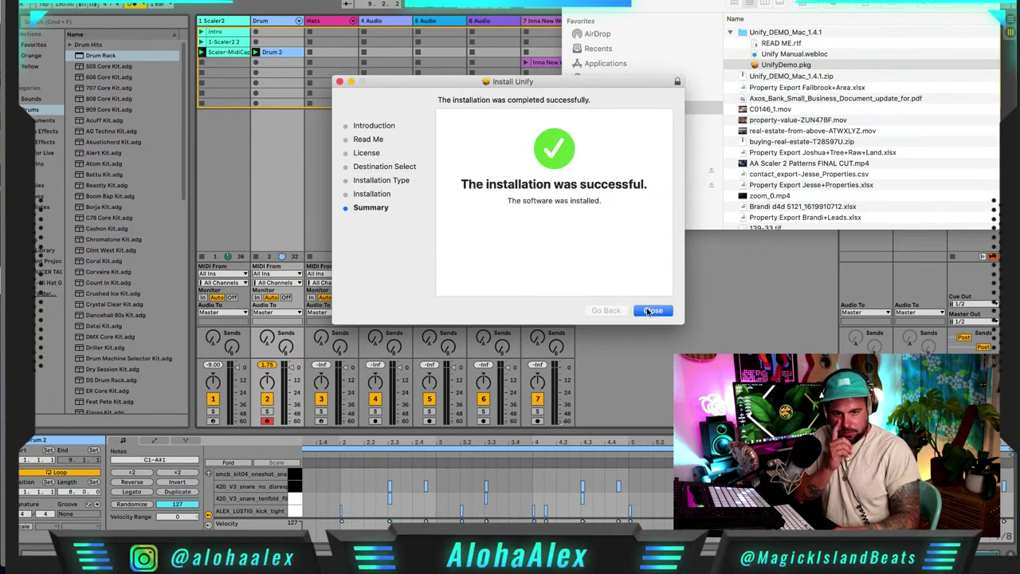
Close the finished installer, allow Downloads access and move UnifyDemo.pkg to the Trash
click(652, 311)
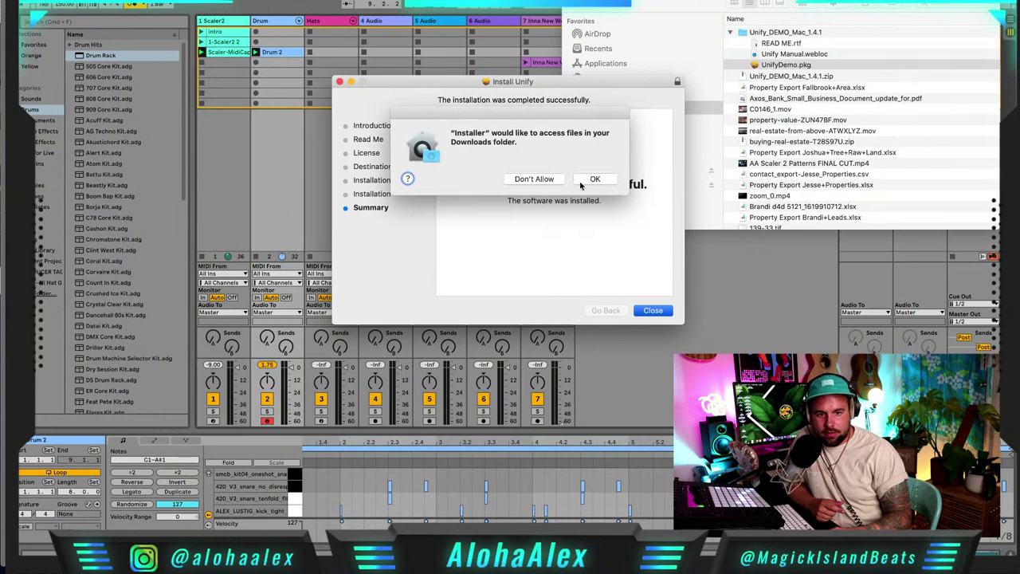
click(593, 179)
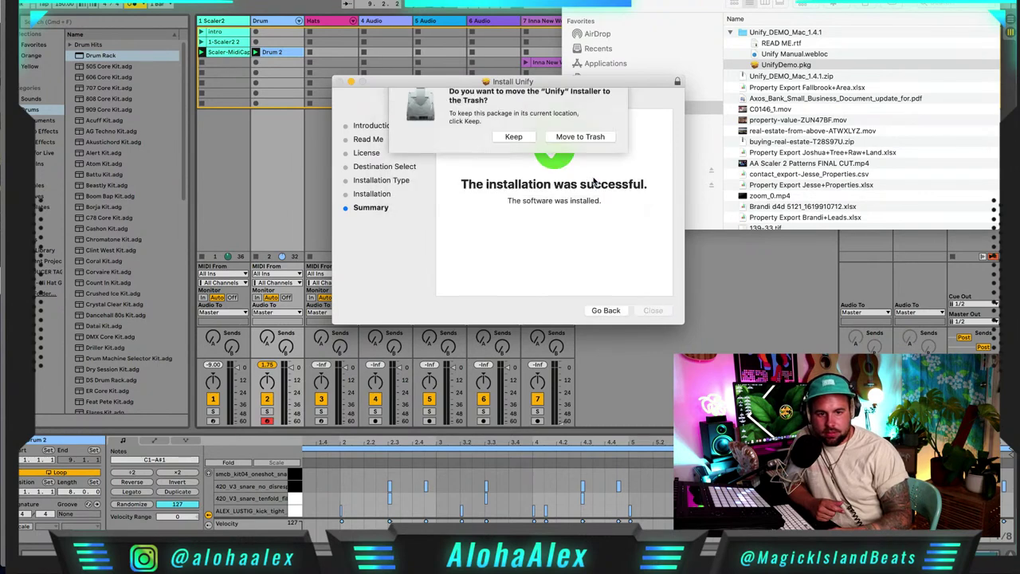
click(581, 138)
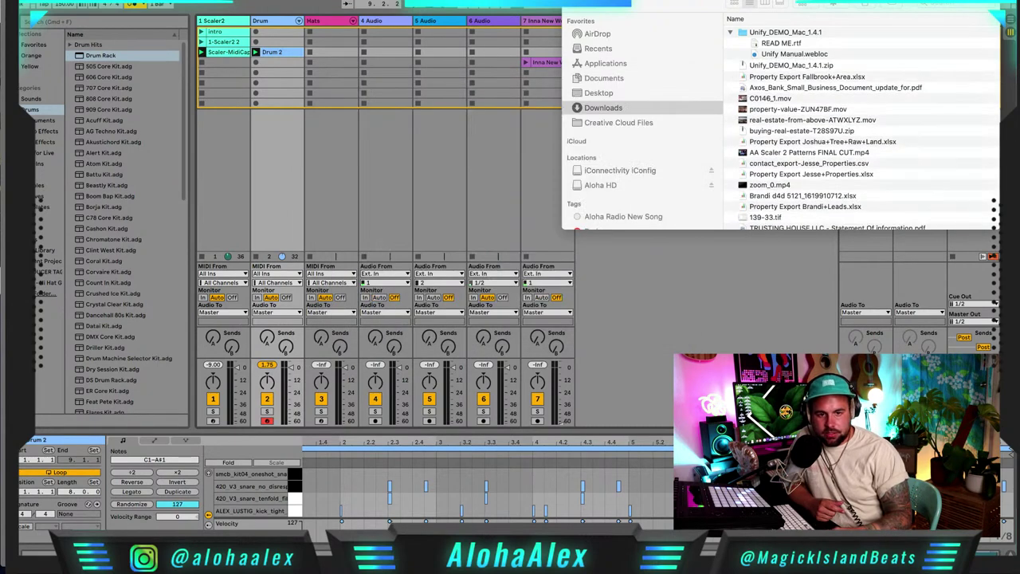
click(636, 387)
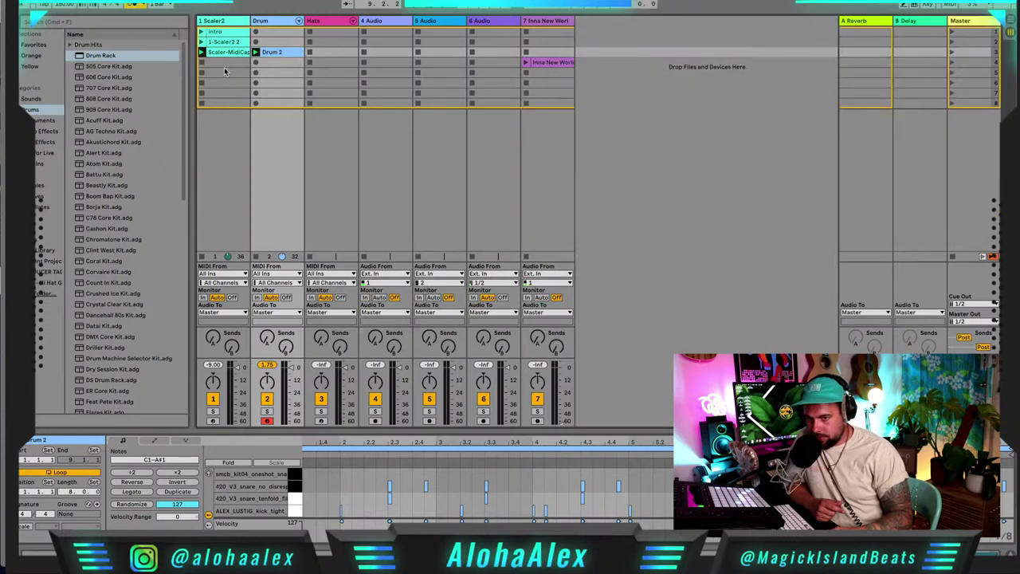
Save the Live Set from the File menu
click(38, 1)
mouse_move(64, 1)
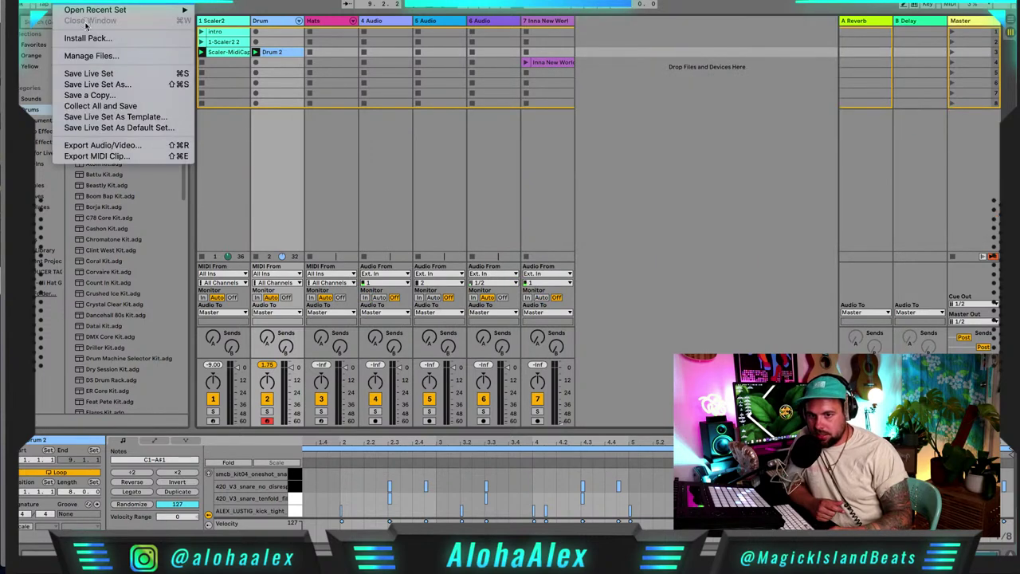
click(123, 73)
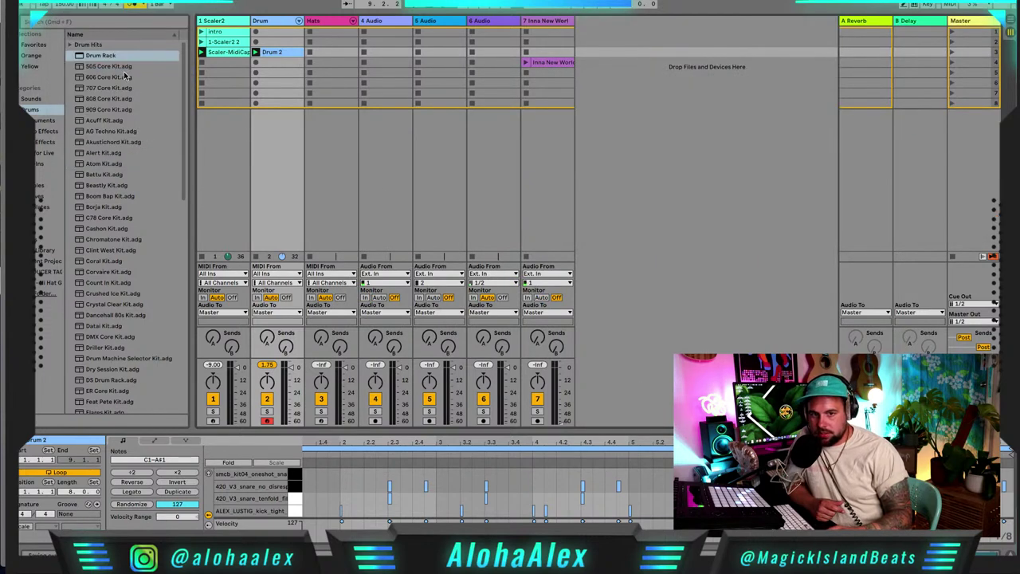
Check the Plug-Ins page of Live's Preferences, with Audio Units and VST2 folders On, then close it
click(64, 0)
click(64, 1)
click(64, 1)
click(51, 6)
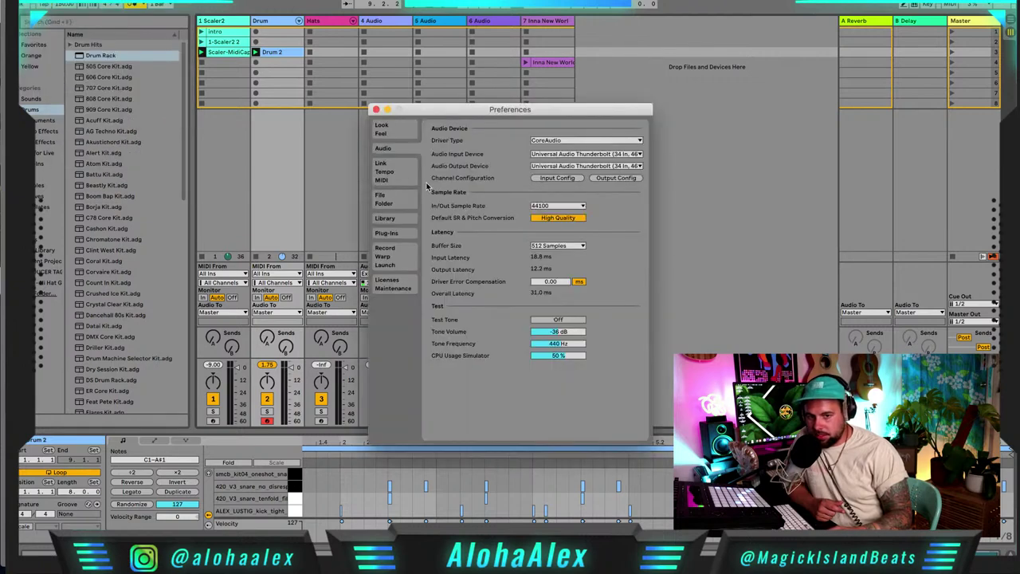
click(398, 233)
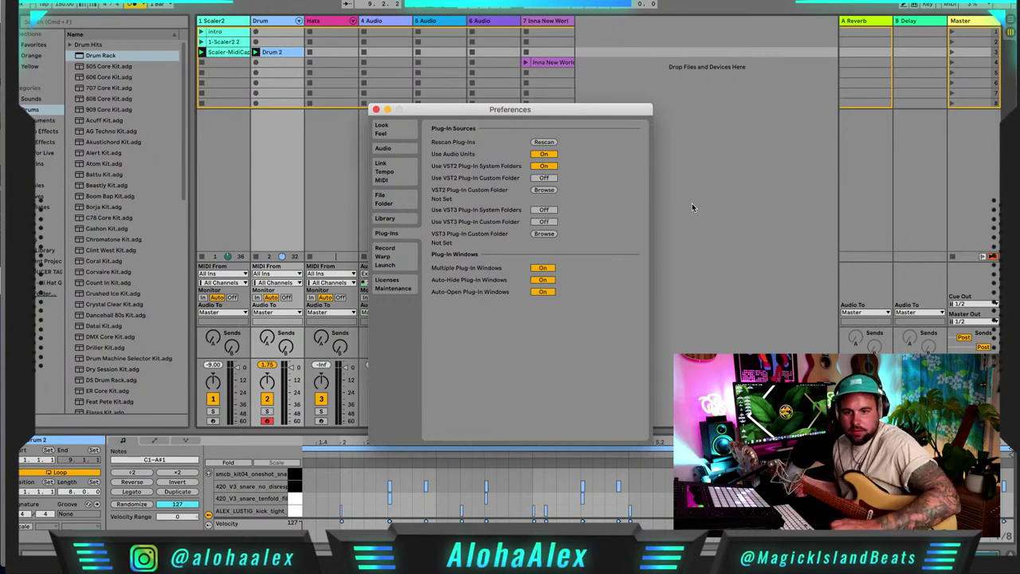
click(376, 110)
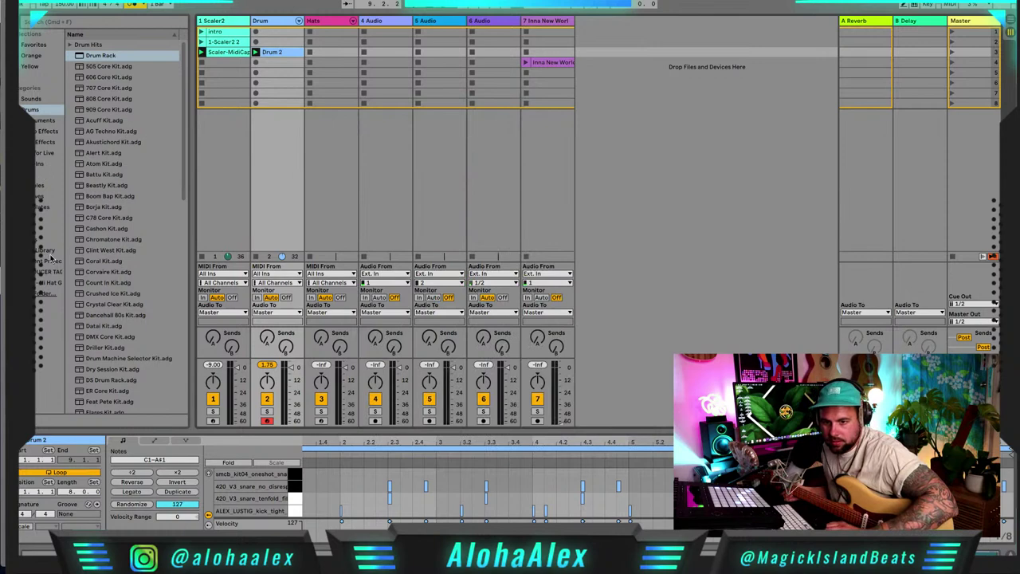
Select Unify in the browser's VST plug-ins folder and load it with Enter
click(42, 164)
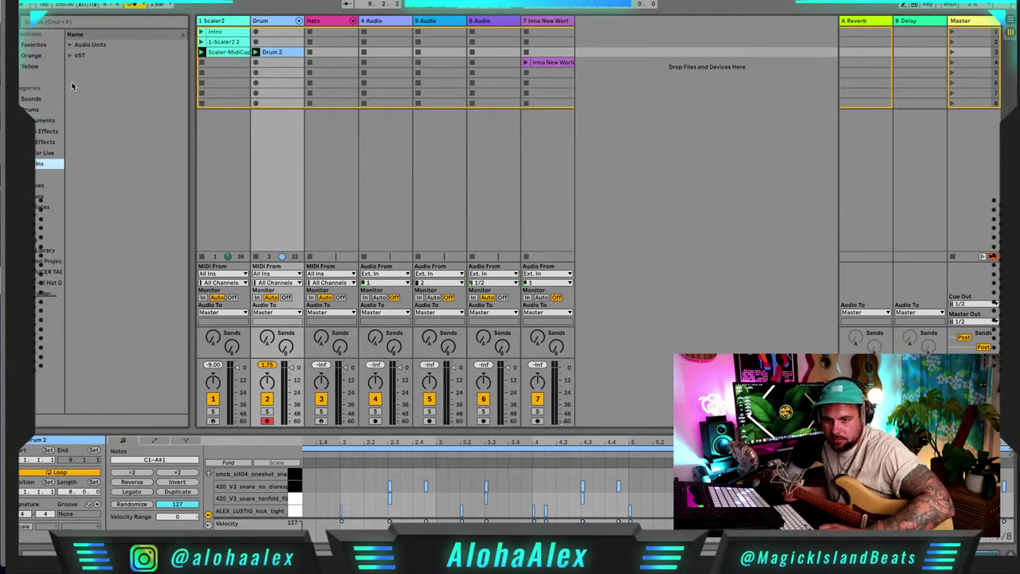
click(69, 55)
scroll(135, 247, down, 10)
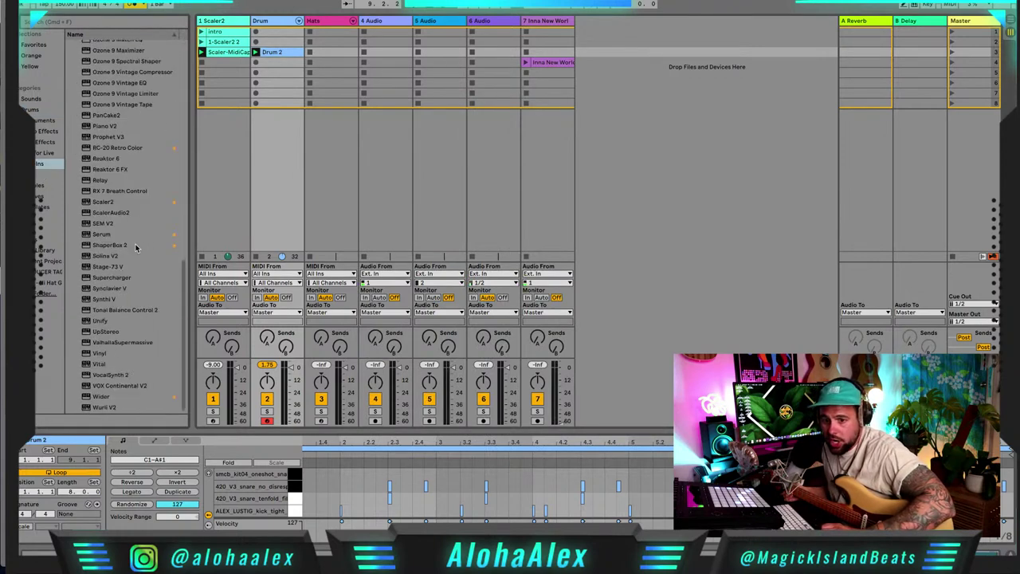
click(99, 321)
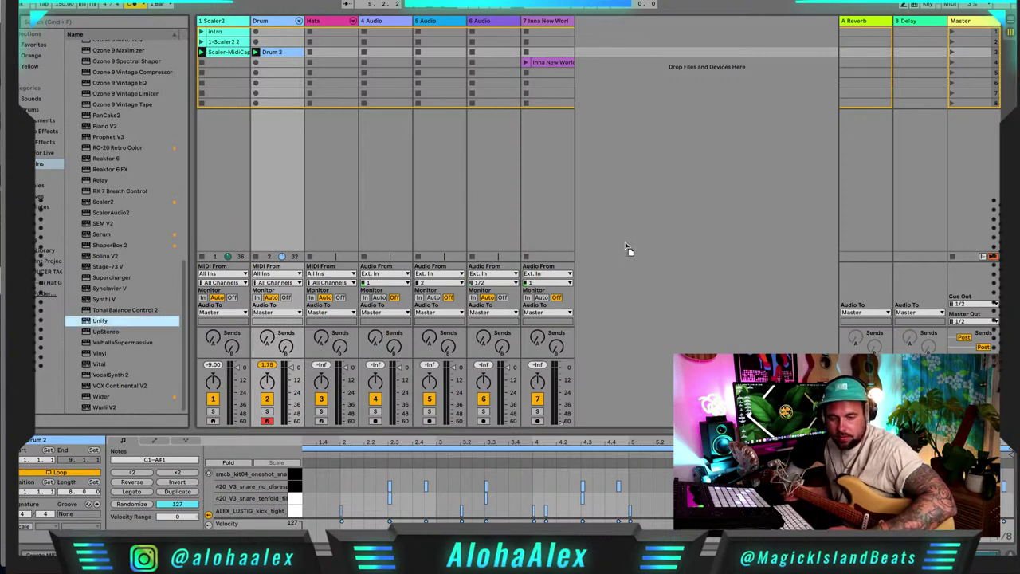
key(Return)
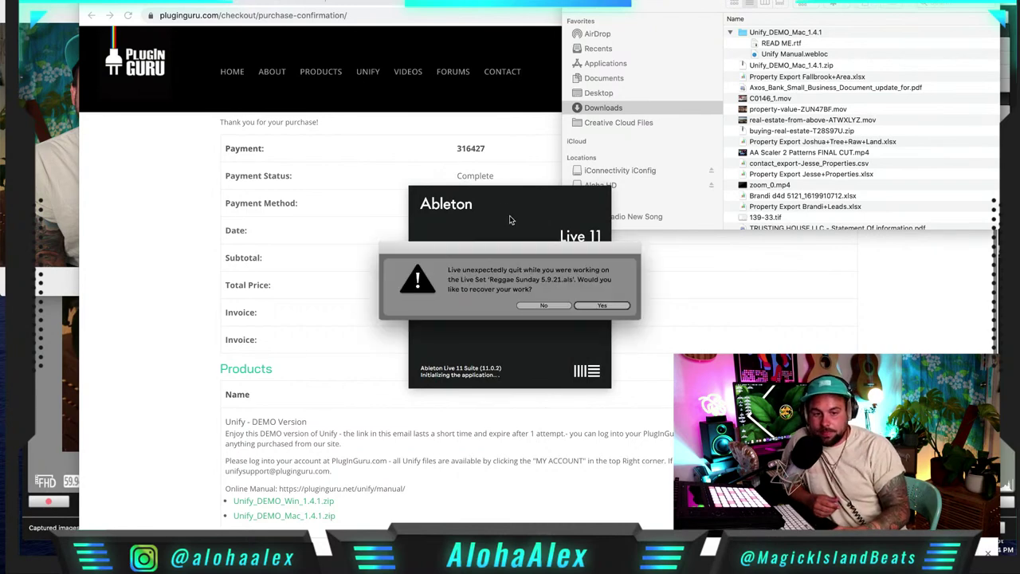
Recover the unsaved work in Reggae Sunday 5.9.21 and close the crash report
click(604, 306)
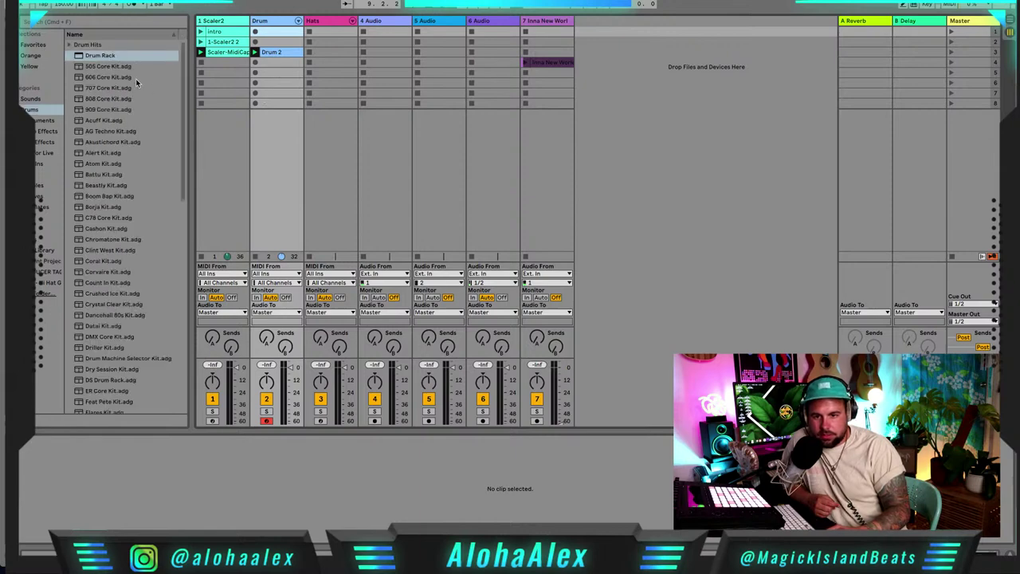
scroll(121, 176, down, 12)
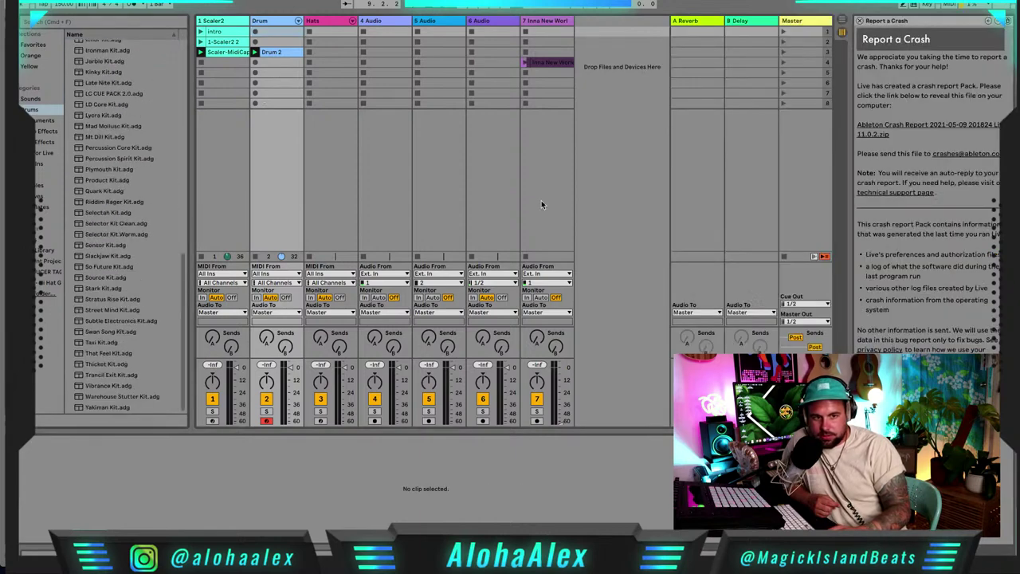
click(859, 20)
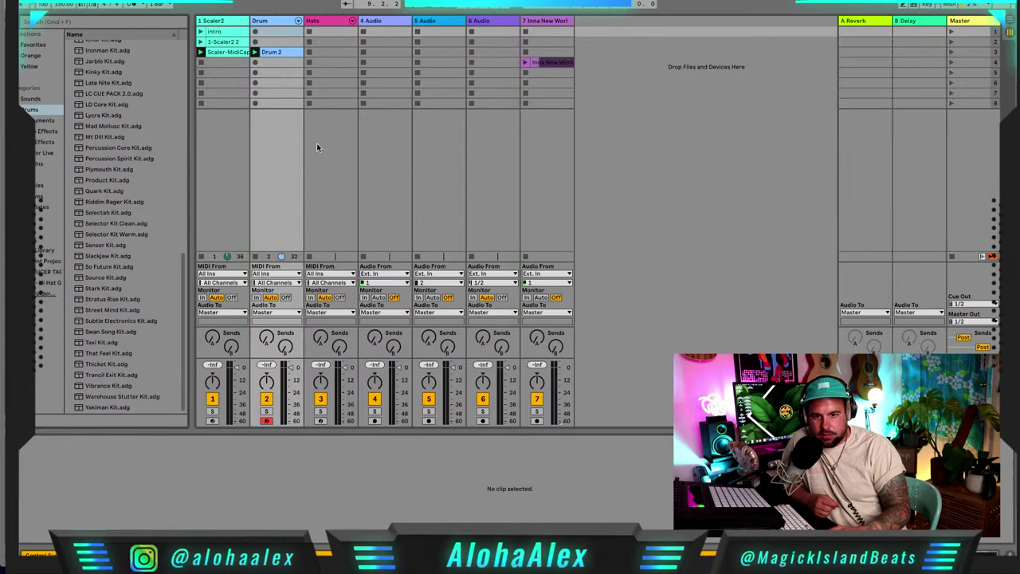
Select Unify again in the browser's VST plug-ins folder
click(38, 163)
click(70, 56)
scroll(111, 215, down, 10)
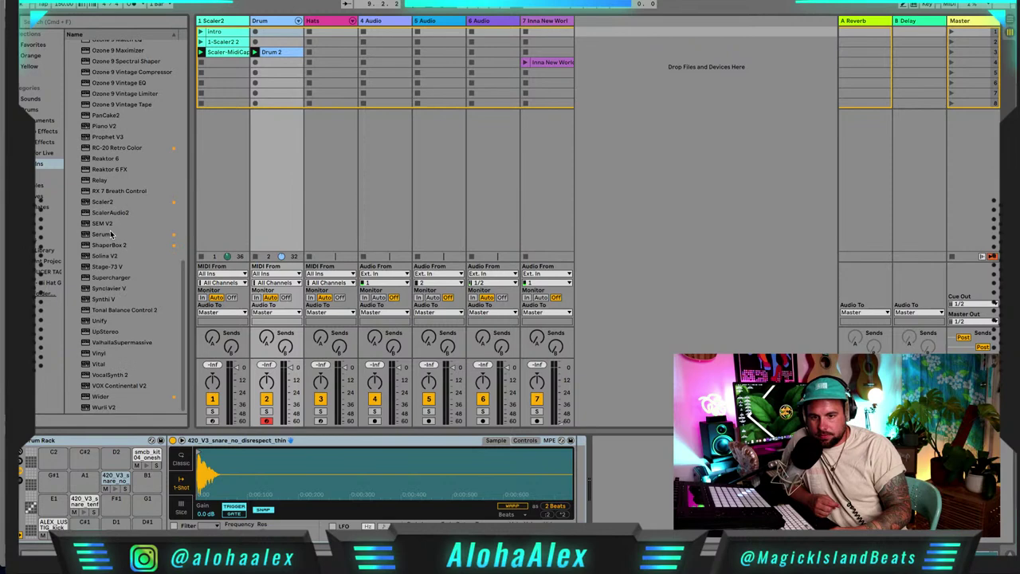
click(100, 321)
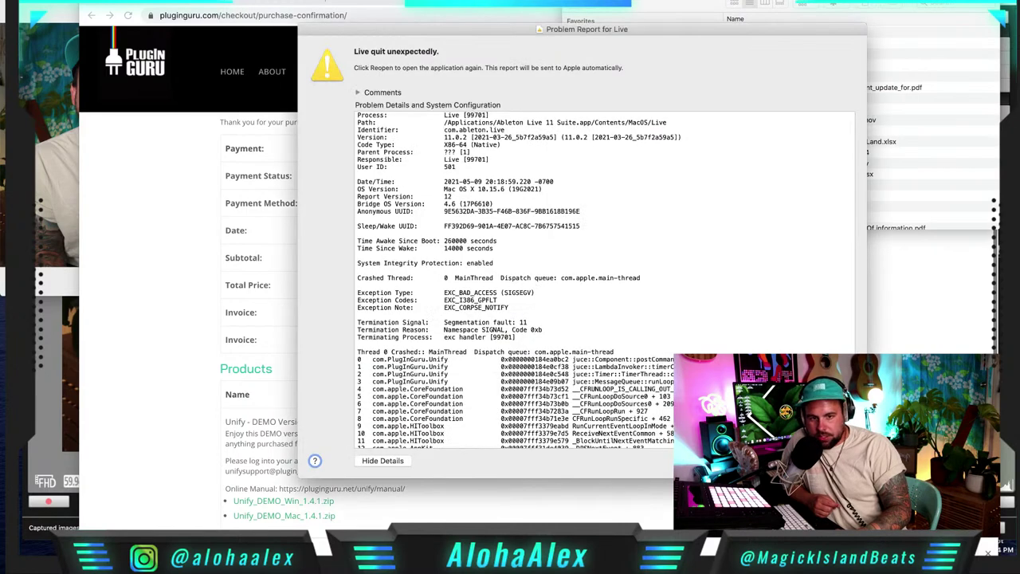
After the second crash, dismiss the report, relaunch Live and recover the set again
key(Return)
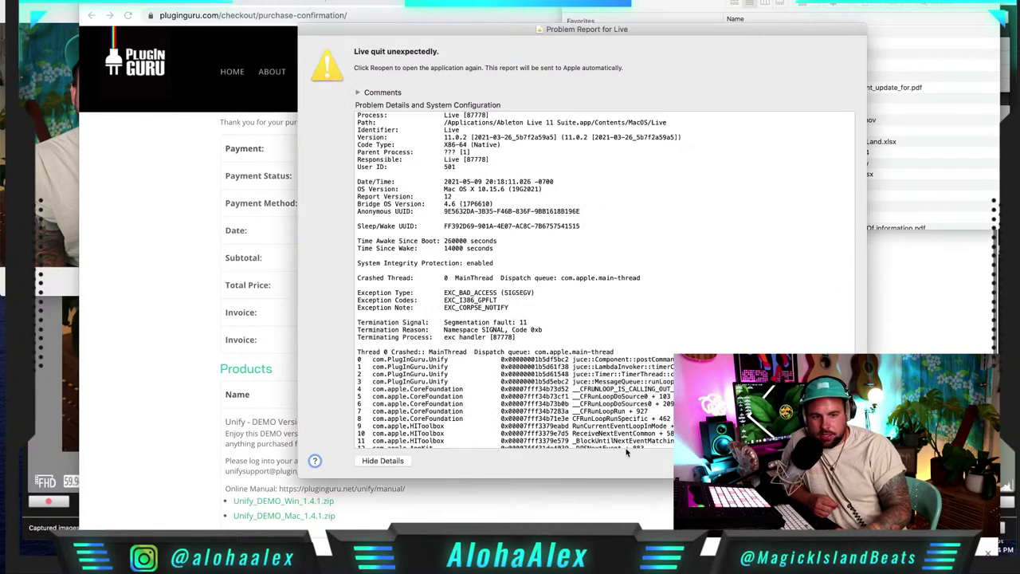
key(Return)
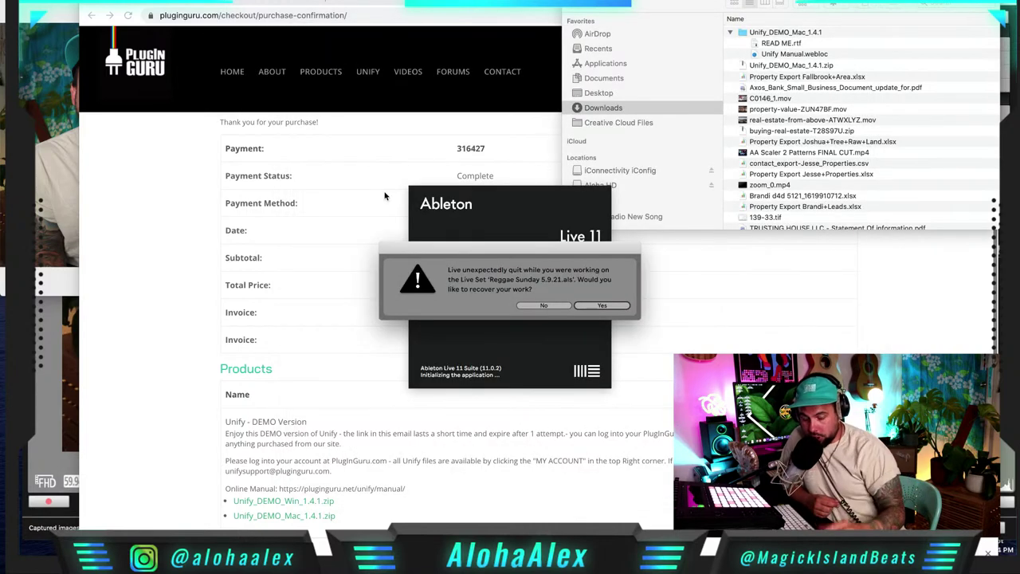
click(598, 305)
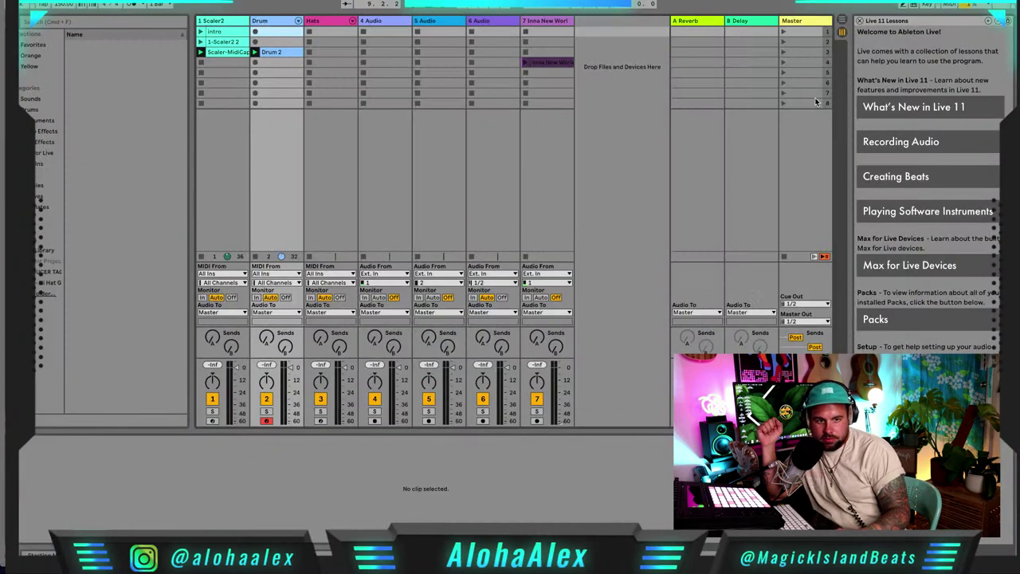
Close the Lessons panel and double-click Unify under VST plug-ins to load it on the Drum track
click(859, 20)
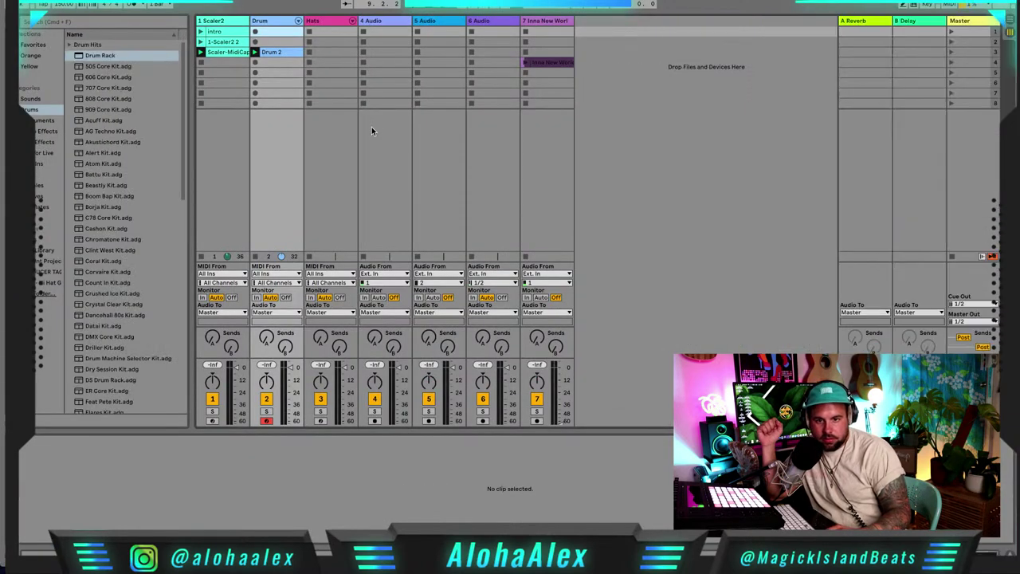
click(40, 163)
click(70, 55)
scroll(104, 140, down, 5)
scroll(104, 140, down, 8)
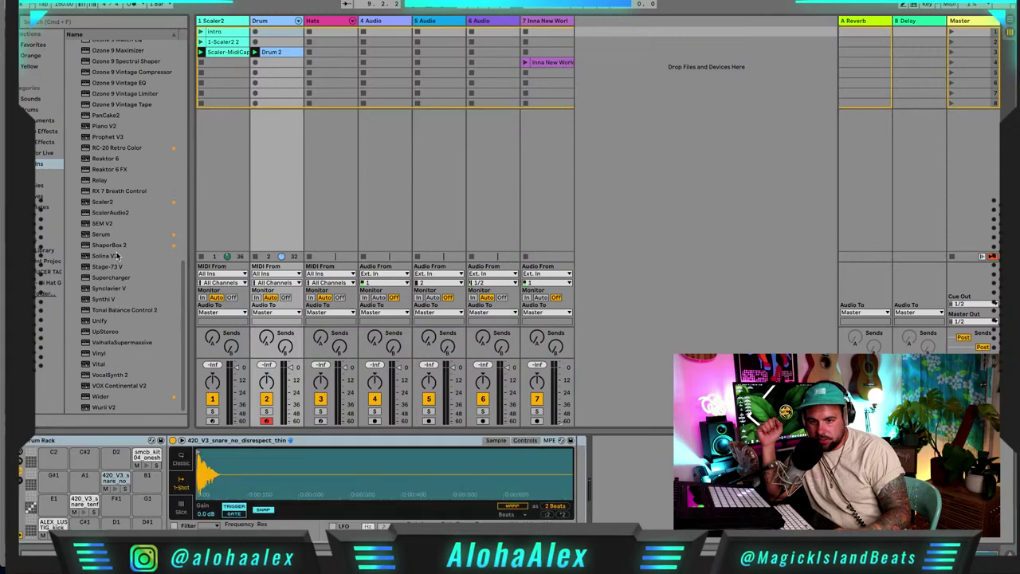
double_click(101, 322)
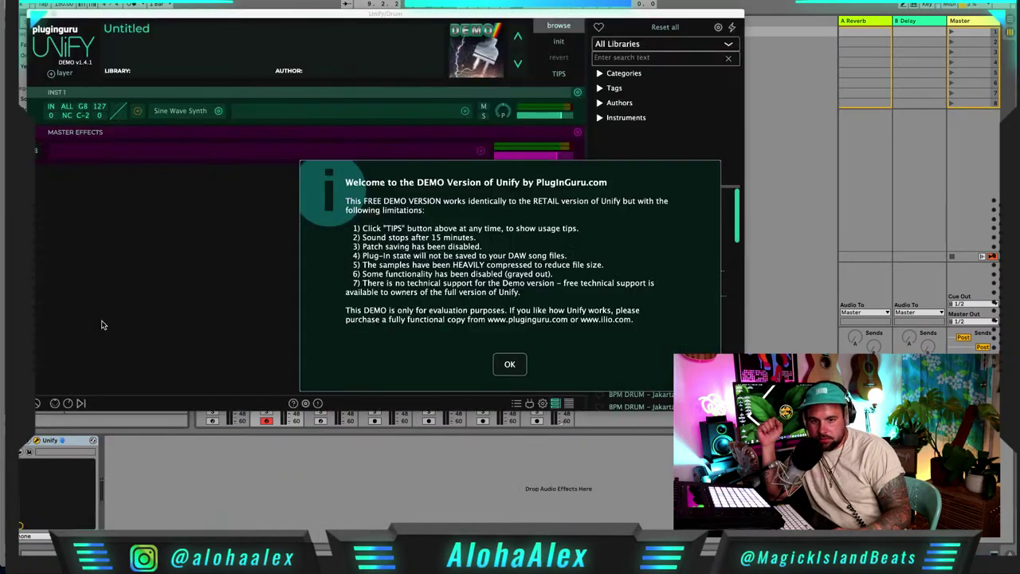
Dismiss Unify's demo and tips notices and filter the patch browser to the Rhodes category
click(510, 367)
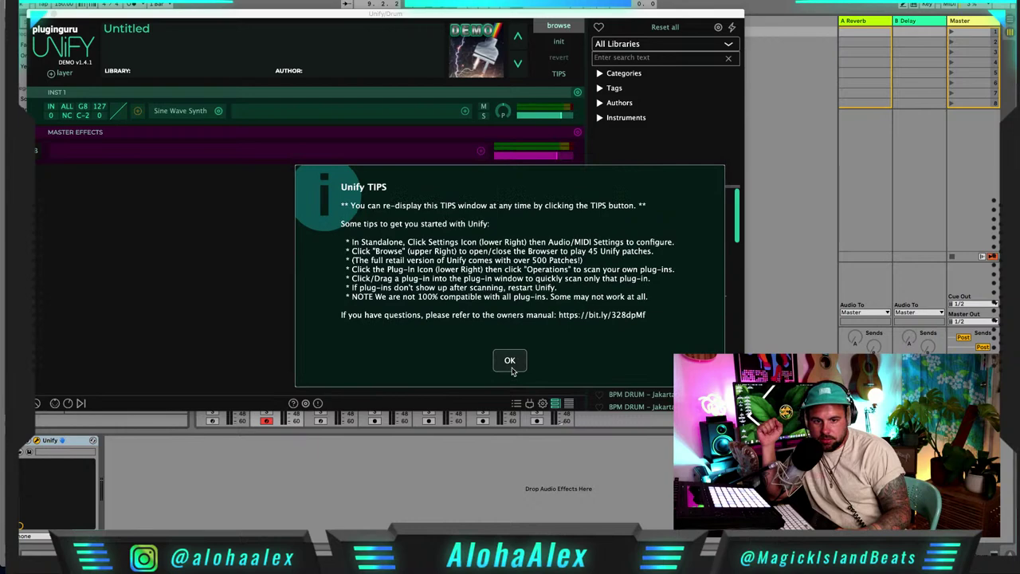
click(510, 360)
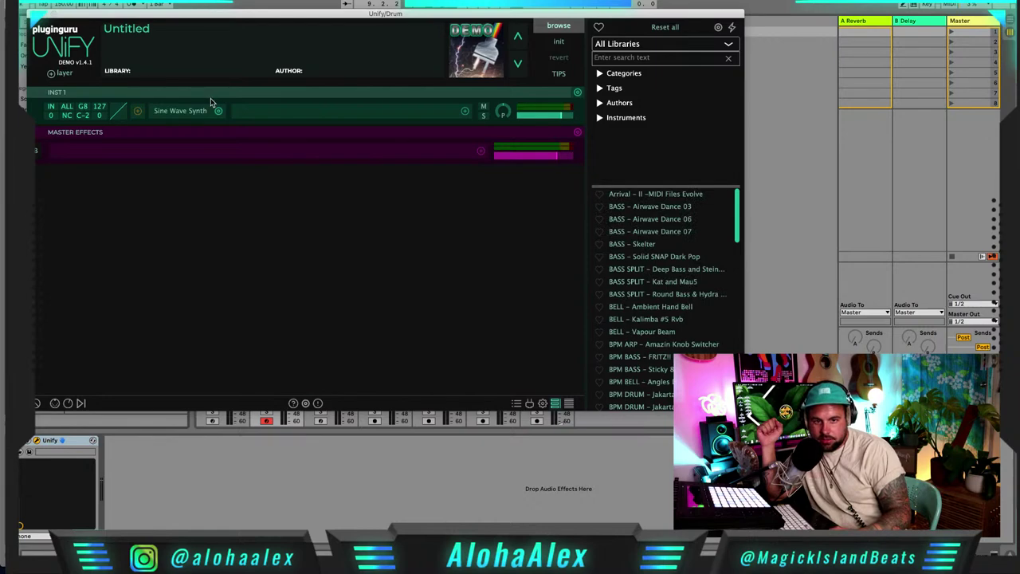
click(601, 75)
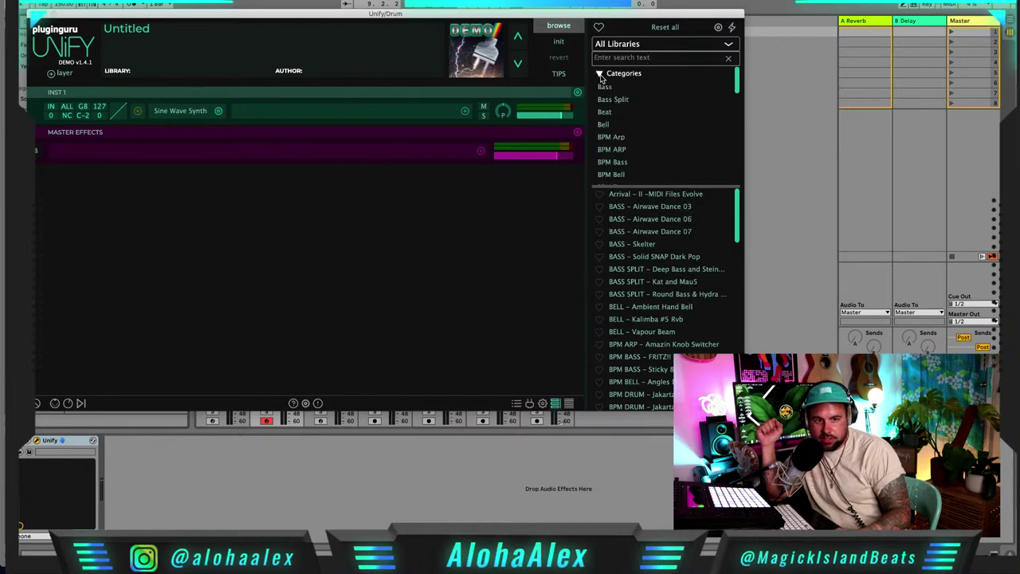
scroll(657, 105, down, 5)
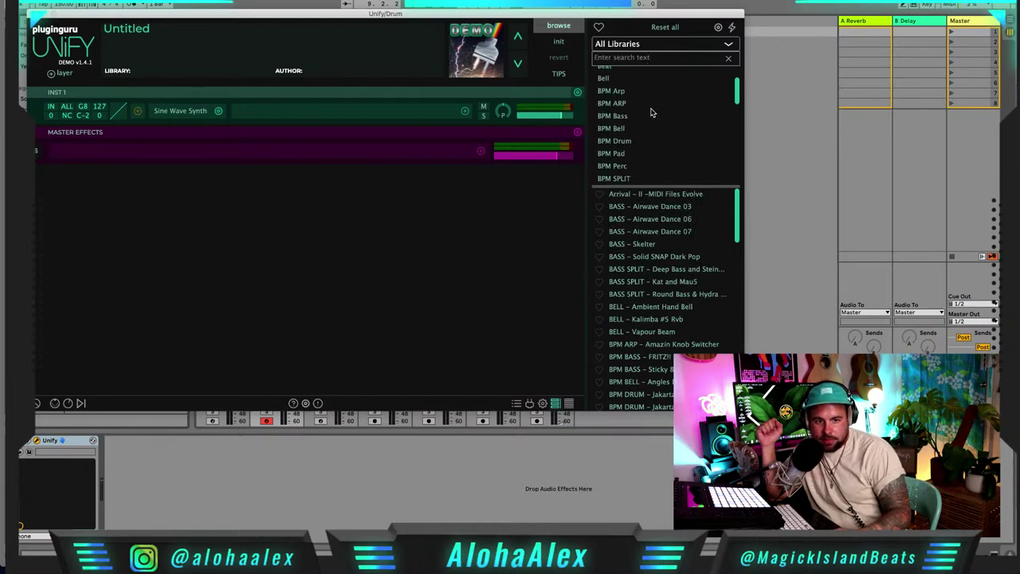
scroll(651, 112, down, 5)
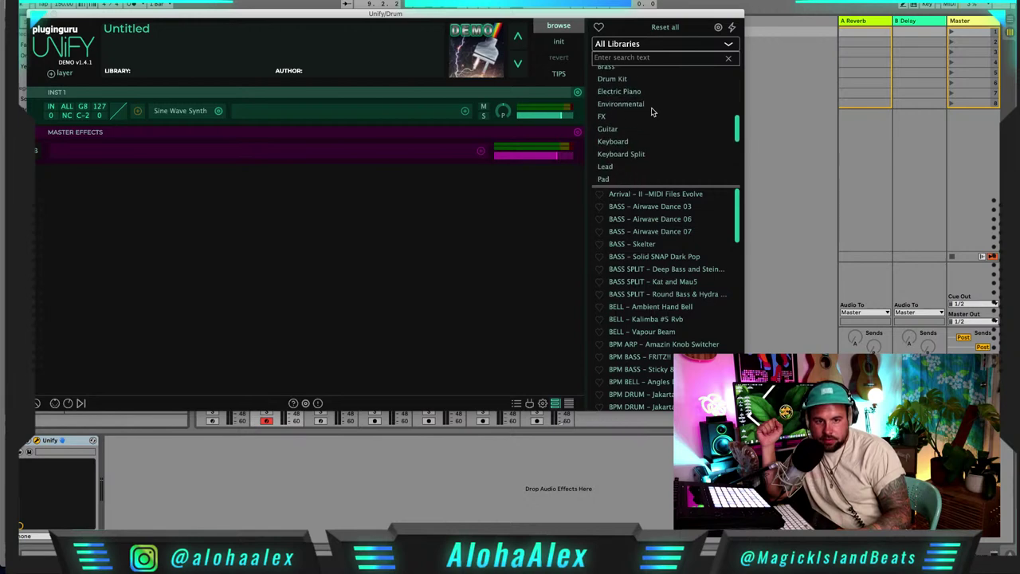
scroll(651, 111, down, 4)
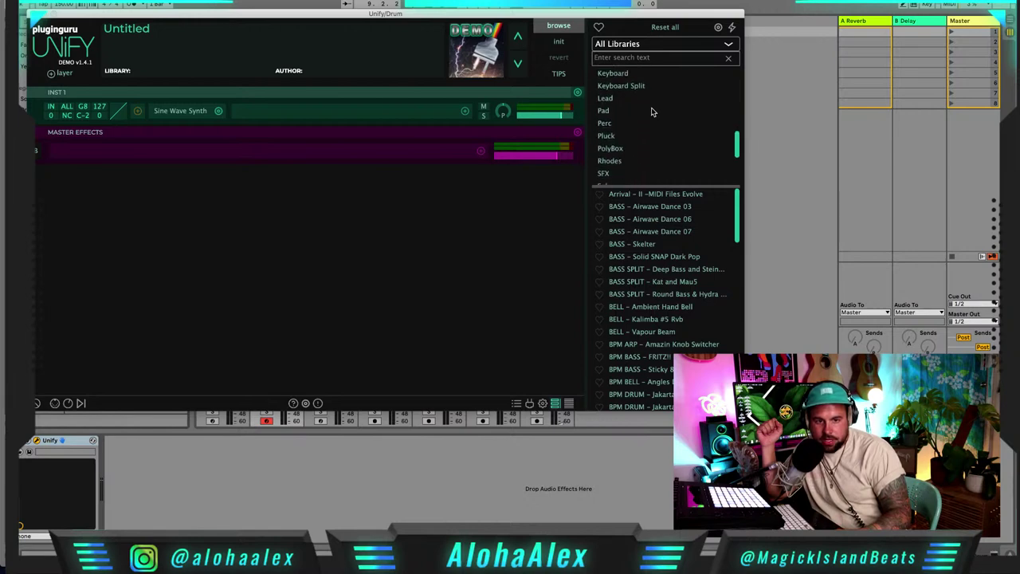
scroll(651, 112, down, 2)
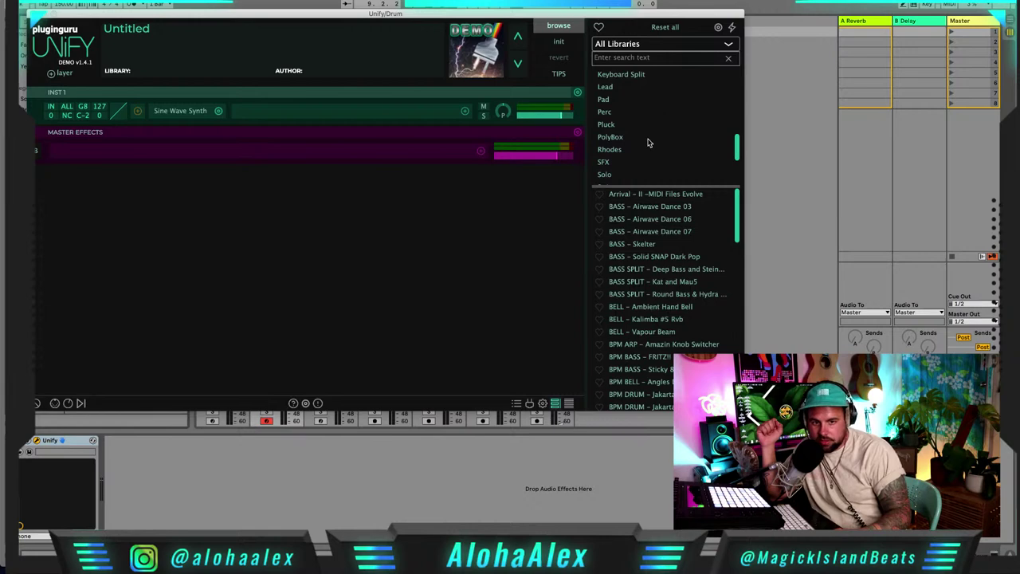
click(635, 132)
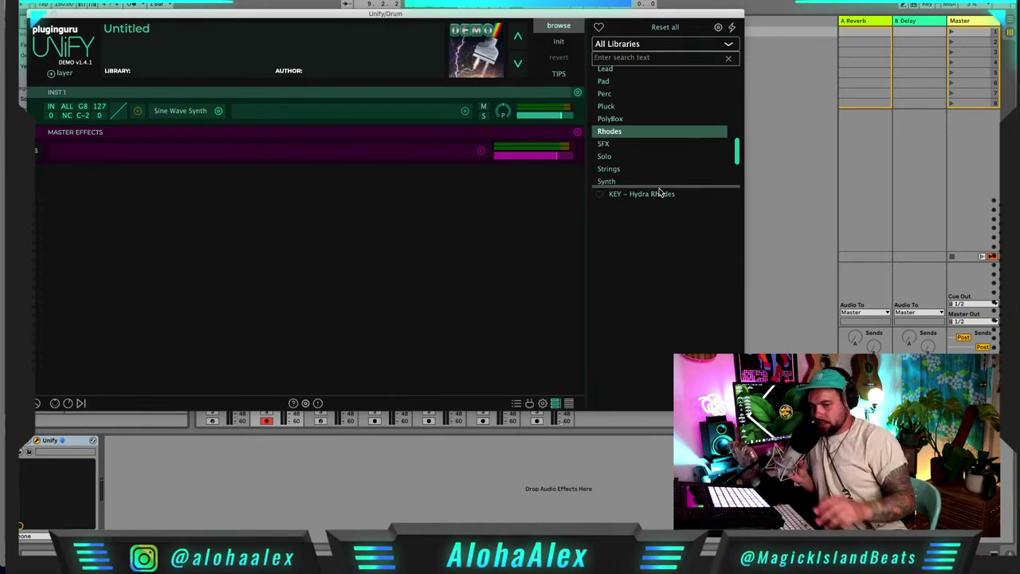
Hide the Unify plug-in window and bring it back again
key(super+w)
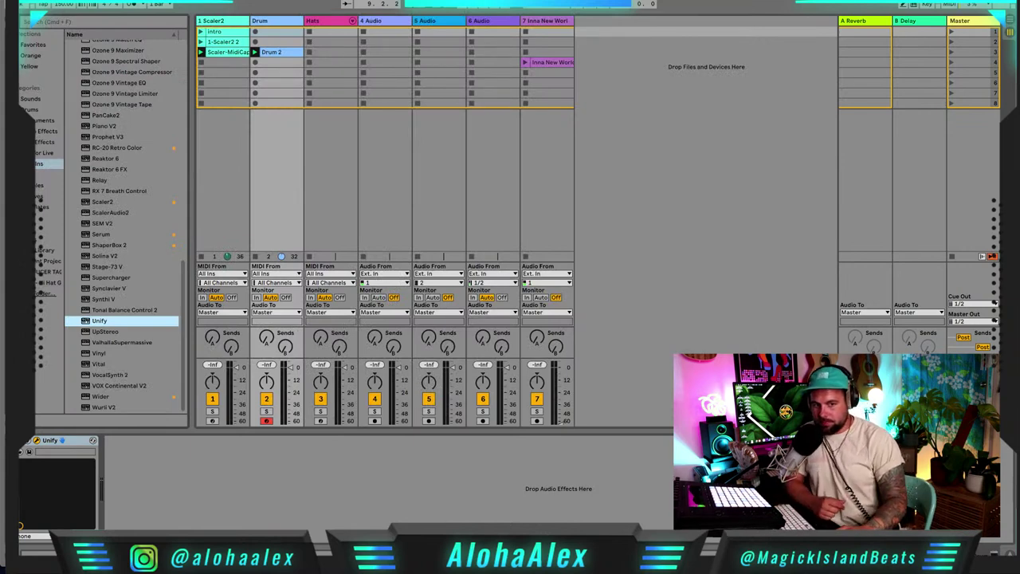
click(668, 468)
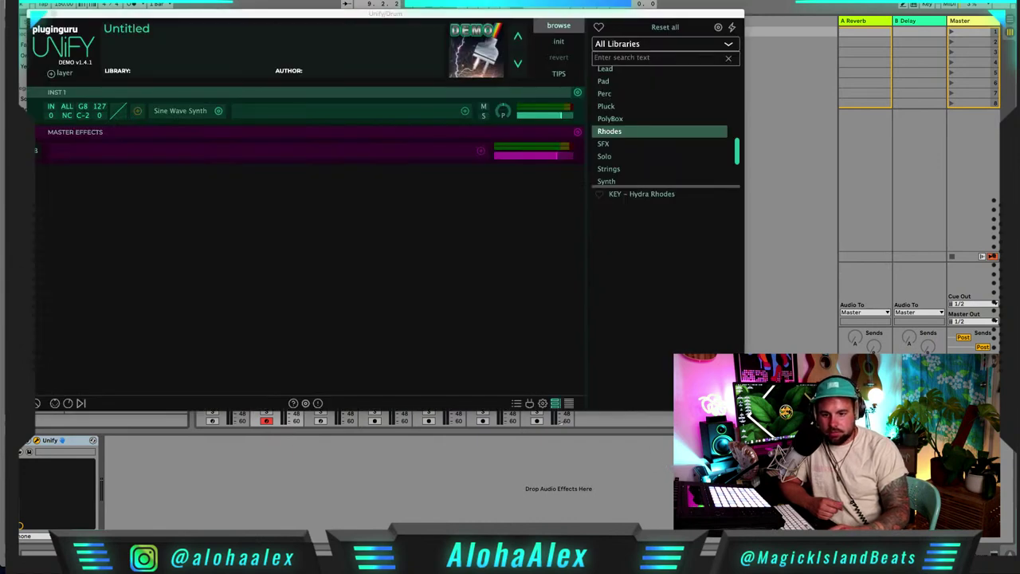
click(312, 550)
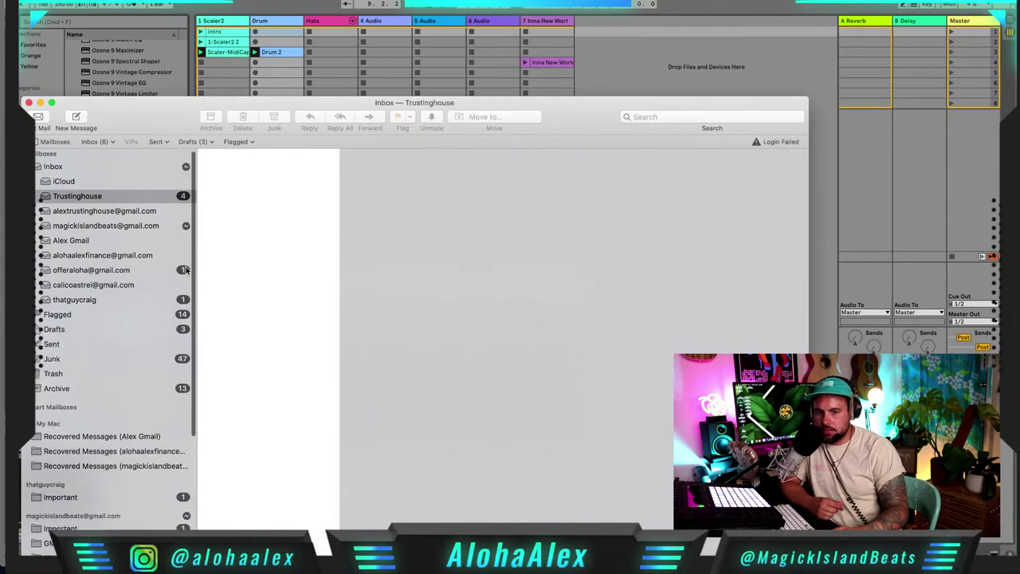
Check Mail's combined inbox and a Gmail account's inbox, then return to Live's Unify window
click(51, 167)
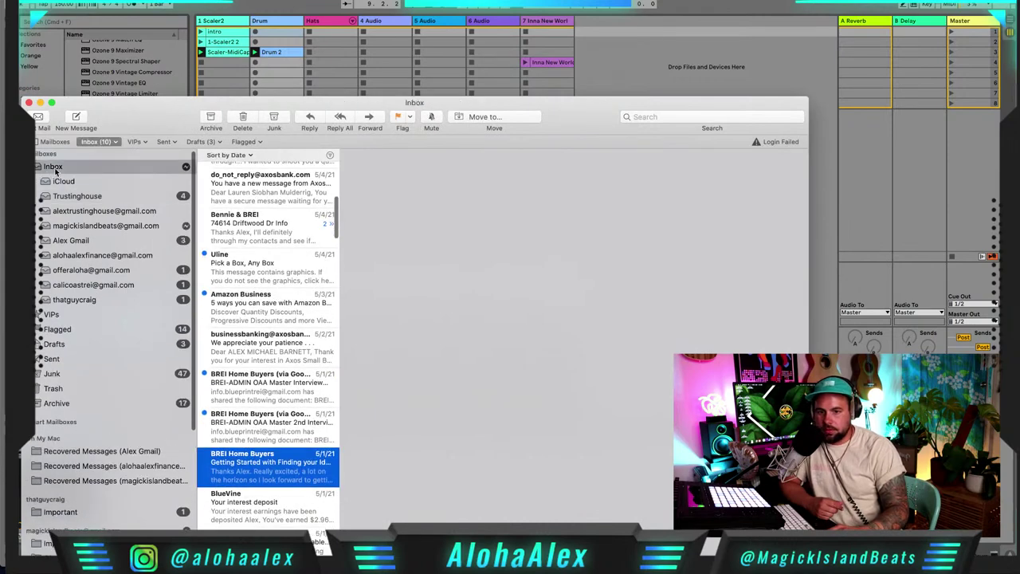
click(77, 240)
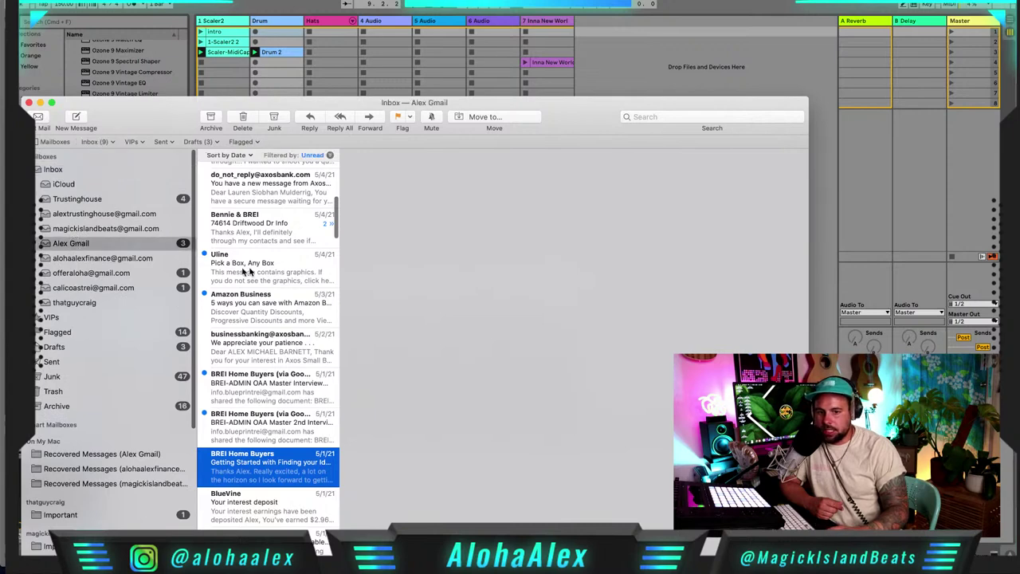
scroll(250, 270, up, 5)
click(526, 556)
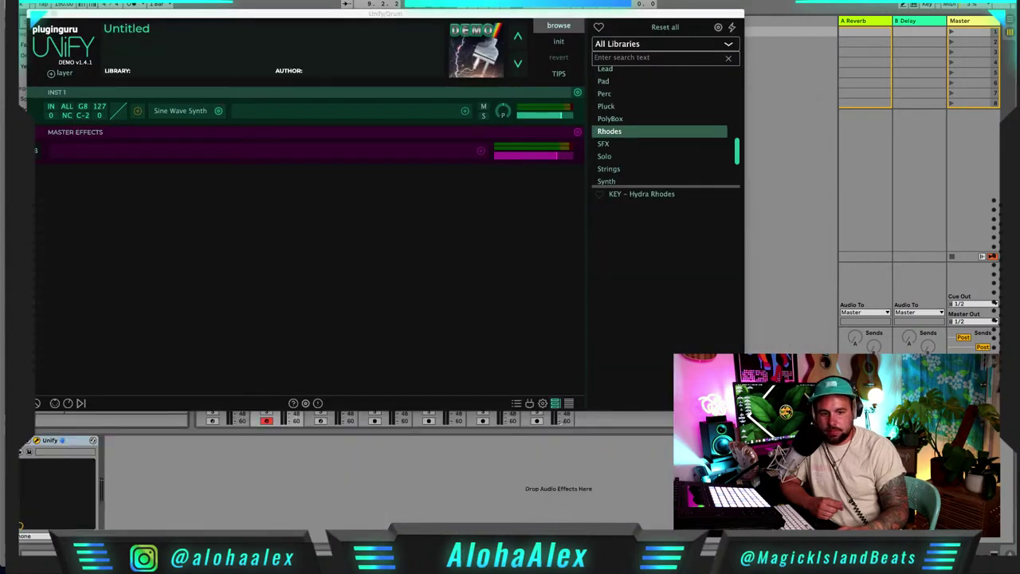
Load the KEY – Hydra Rhodes patch in Unify, then move its window aside to reach track 7's audio input
key(super+Tab)
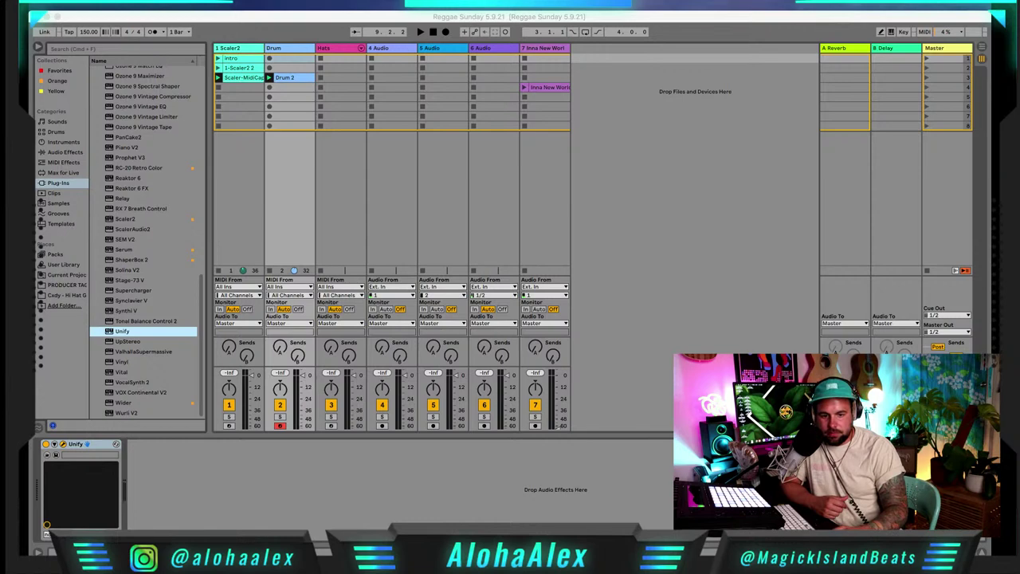
scroll(617, 196, down, 2)
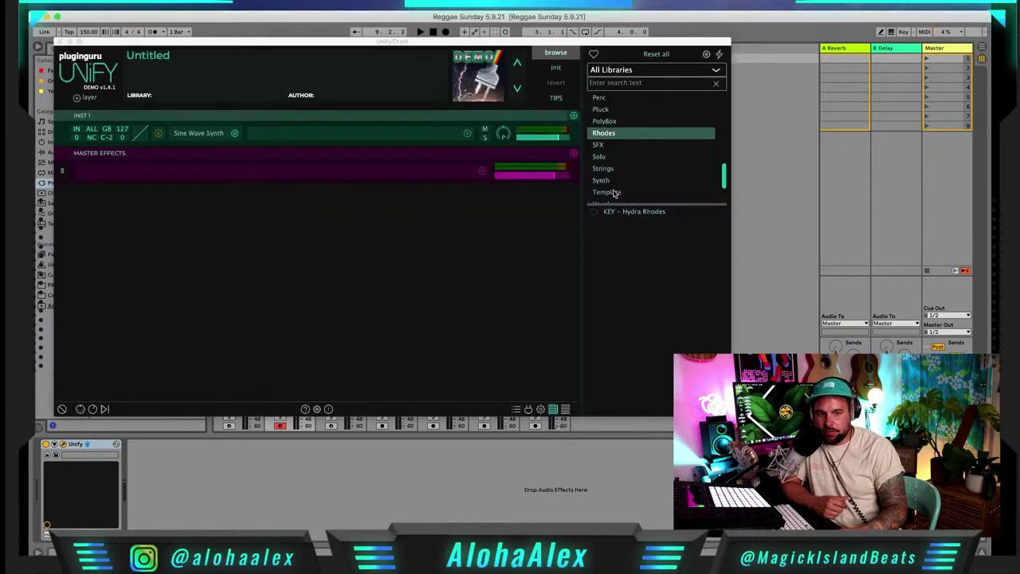
click(636, 215)
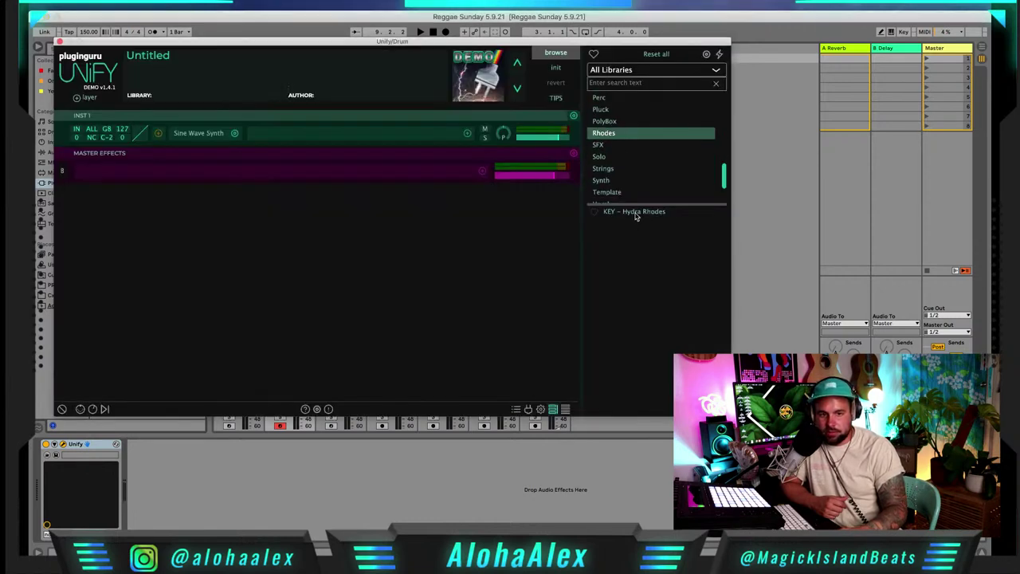
click(616, 218)
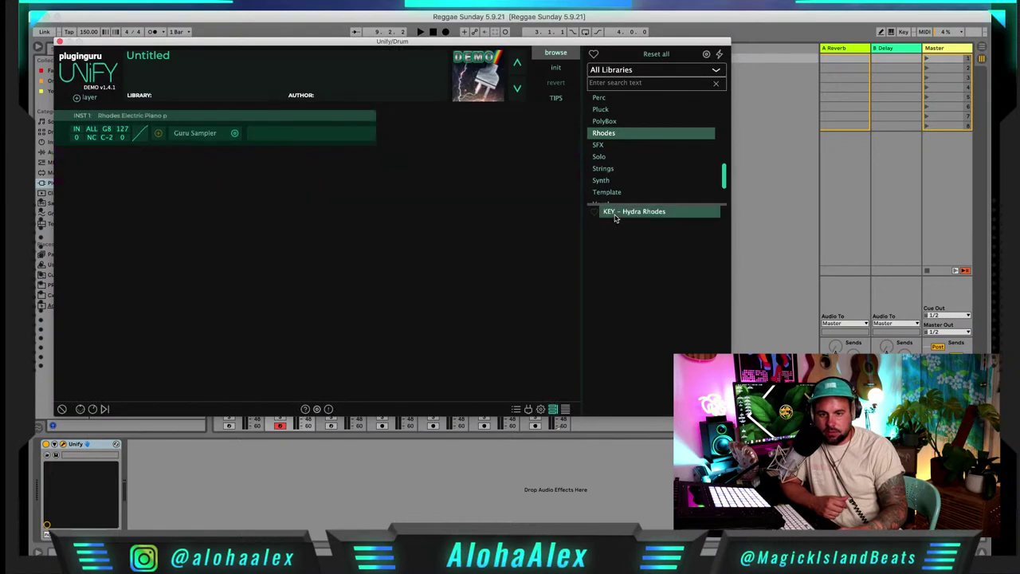
drag(198, 48, 715, 209)
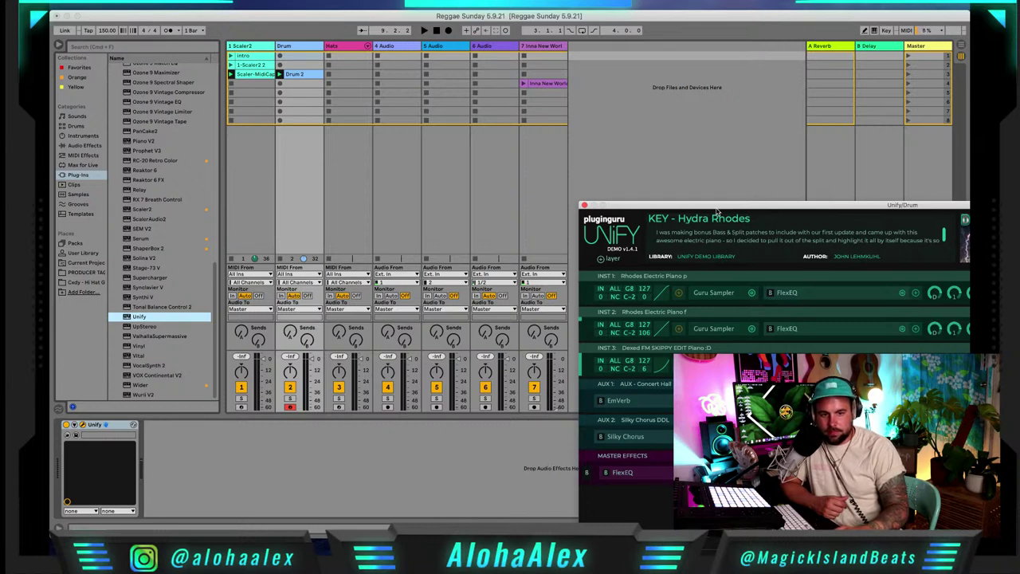
click(542, 274)
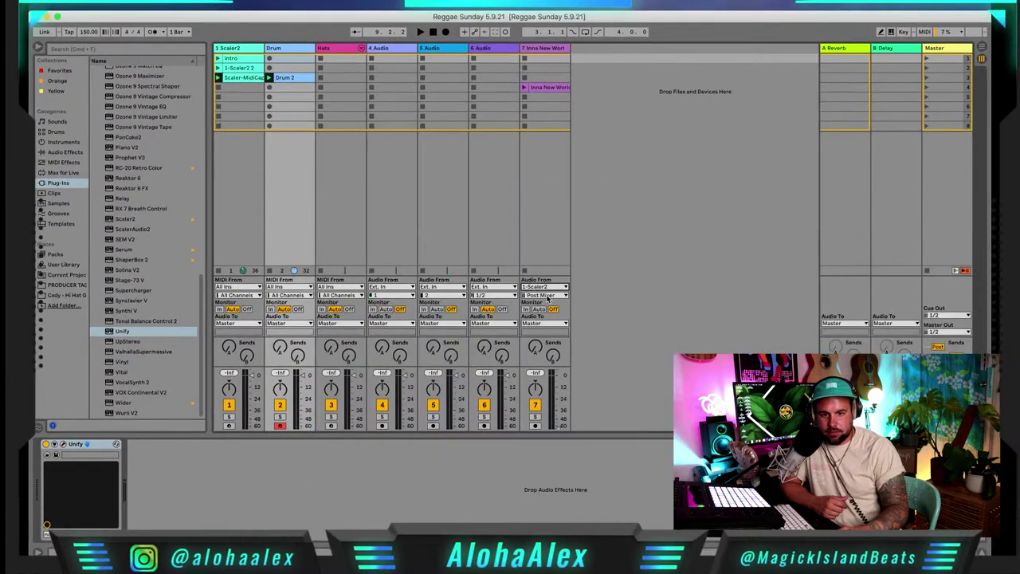
Keep Post Mixer as track 7's input tap point and delete its Inna New World clip
click(545, 295)
click(547, 297)
click(548, 296)
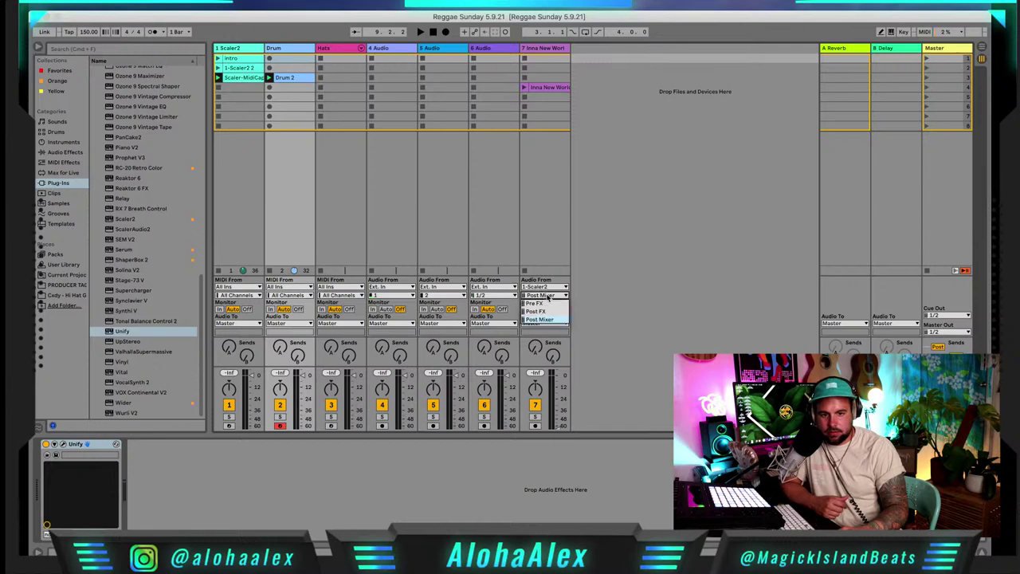
click(548, 296)
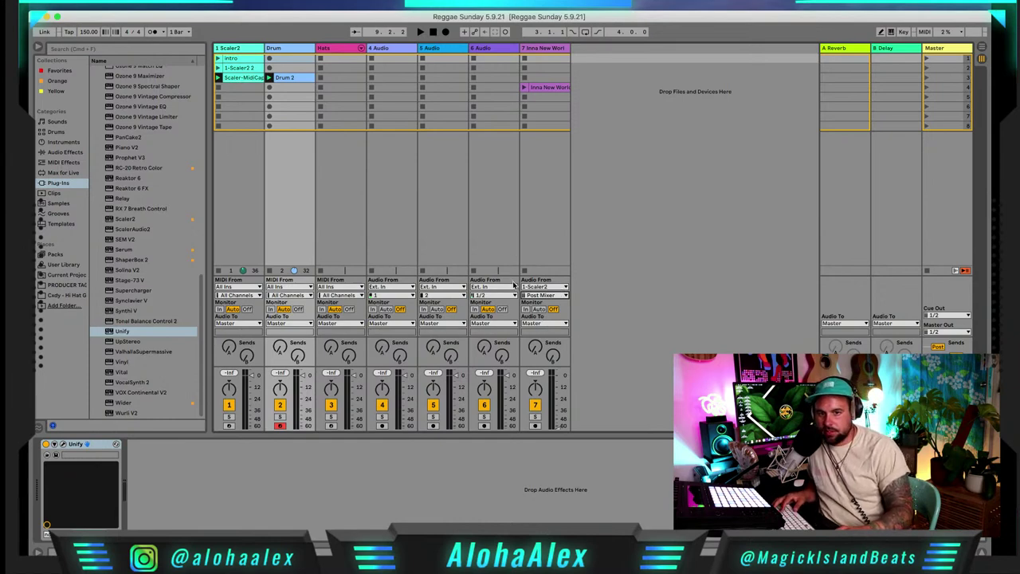
click(547, 89)
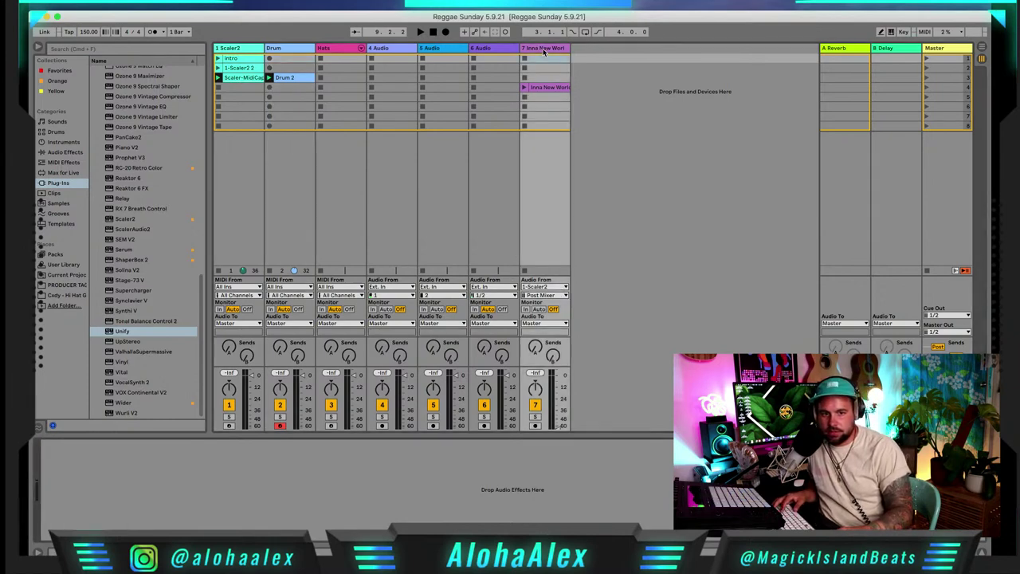
key(BackSpace)
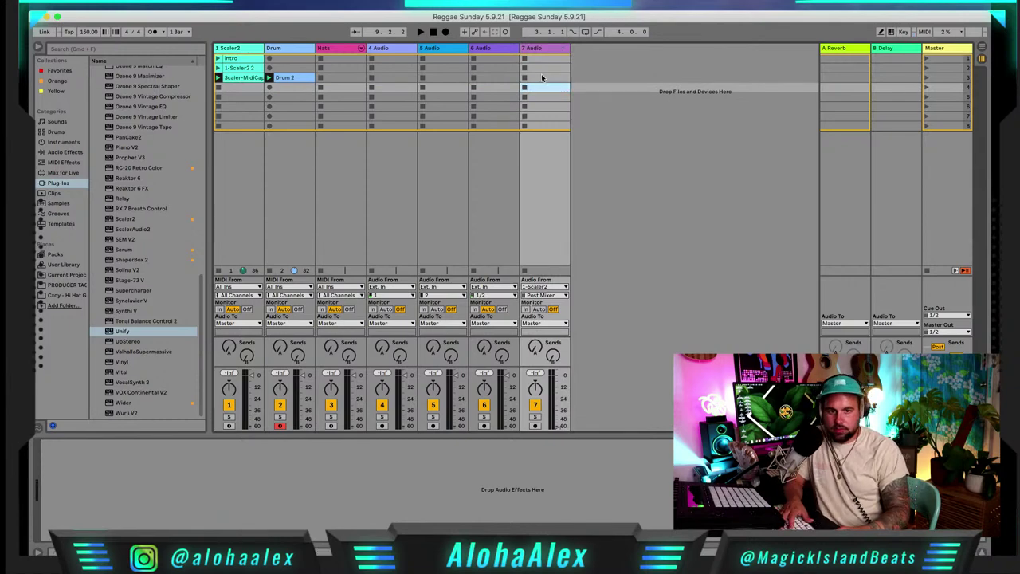
Inspect the devices on track 6, the Scaler2 track and the Drum track's Unify
click(498, 50)
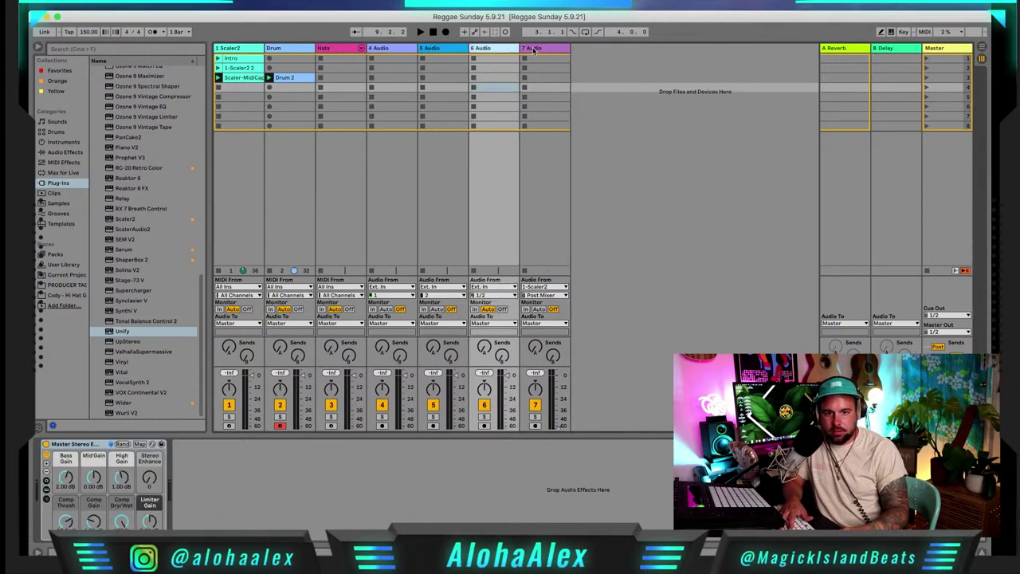
click(529, 49)
click(492, 49)
click(236, 49)
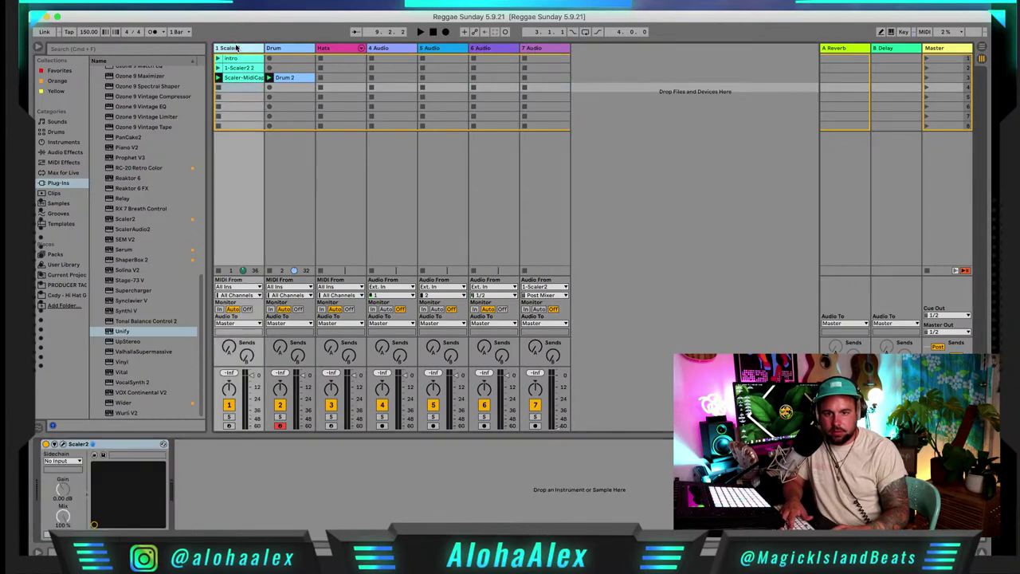
click(278, 50)
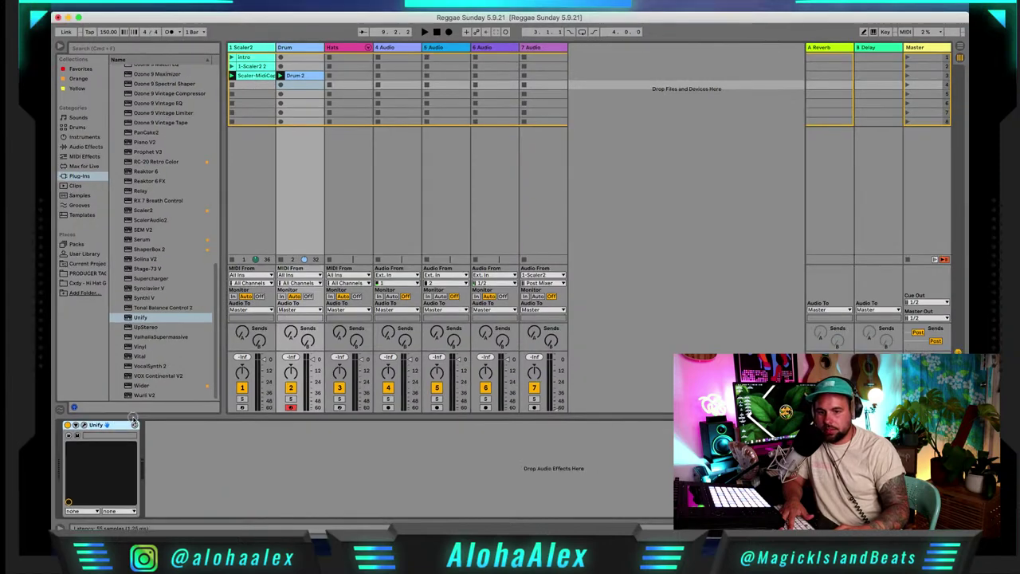
Move Unify onto its own MIDI track placed between Drum and Hats
drag(596, 217, 596, 223)
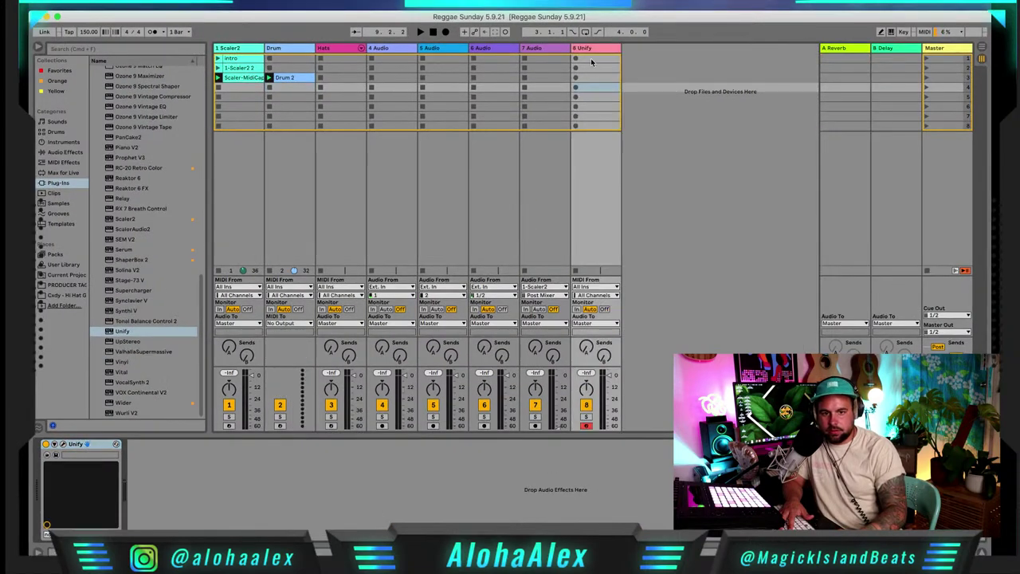
drag(595, 48, 329, 49)
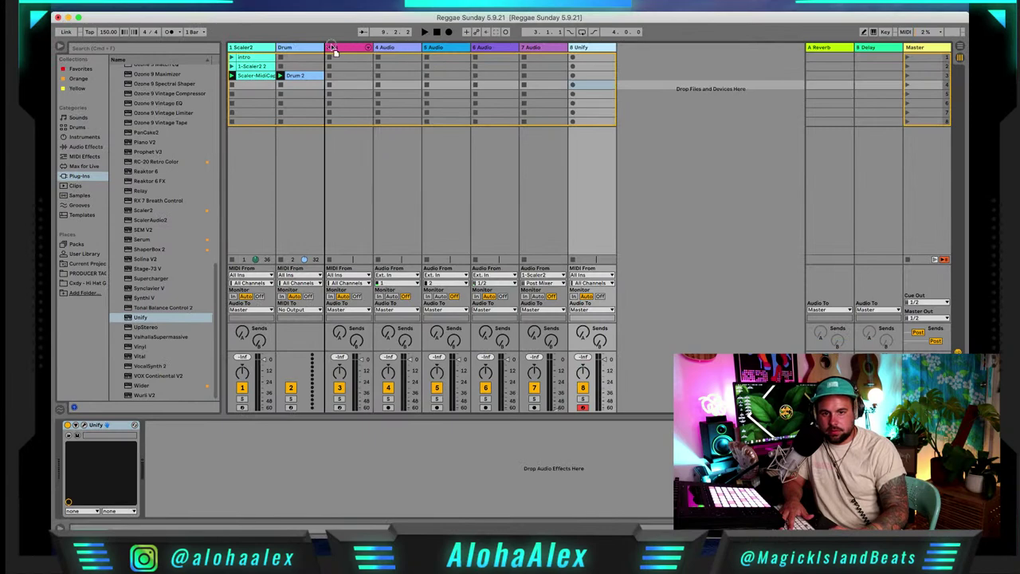
click(299, 49)
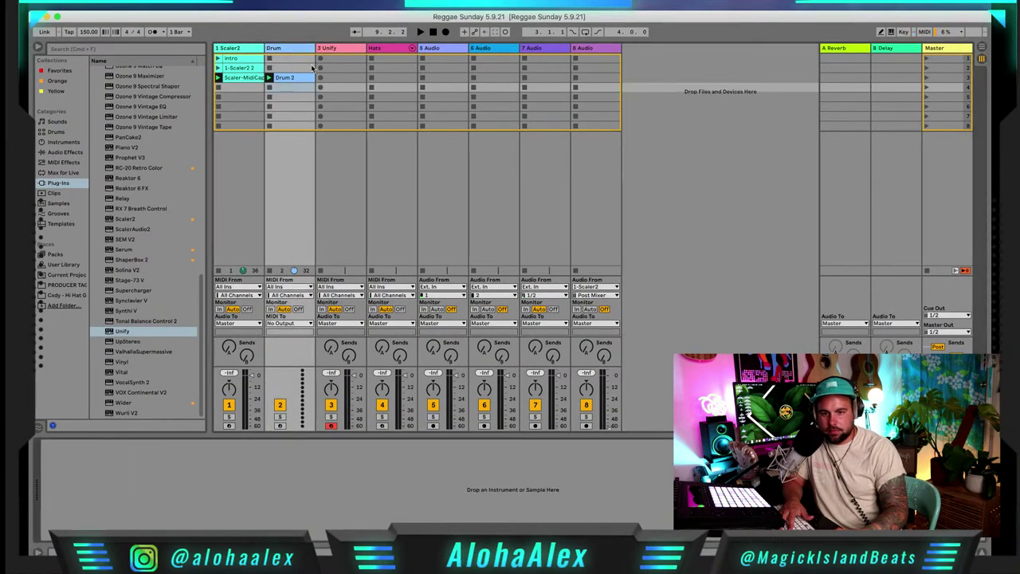
click(337, 50)
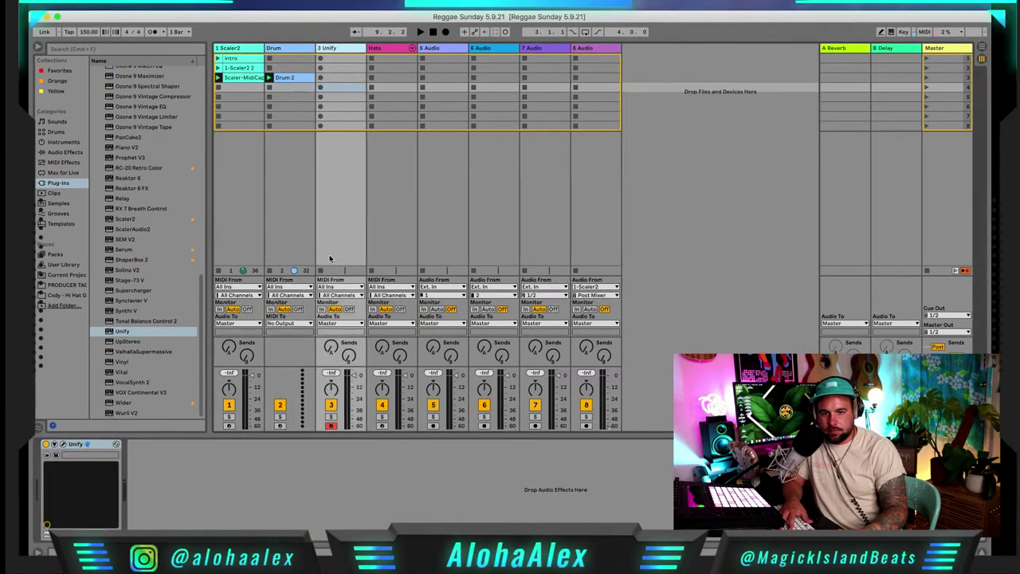
Route the Unify track's MIDI from 1-Scaler2 / Scaler2, deactivate track 1, and start playback
click(341, 286)
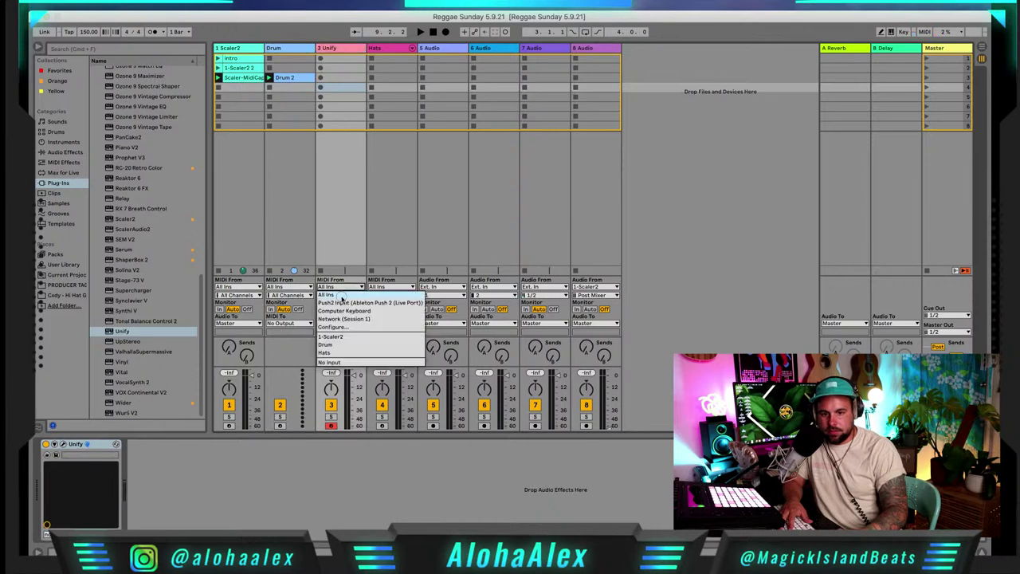
click(342, 337)
click(340, 296)
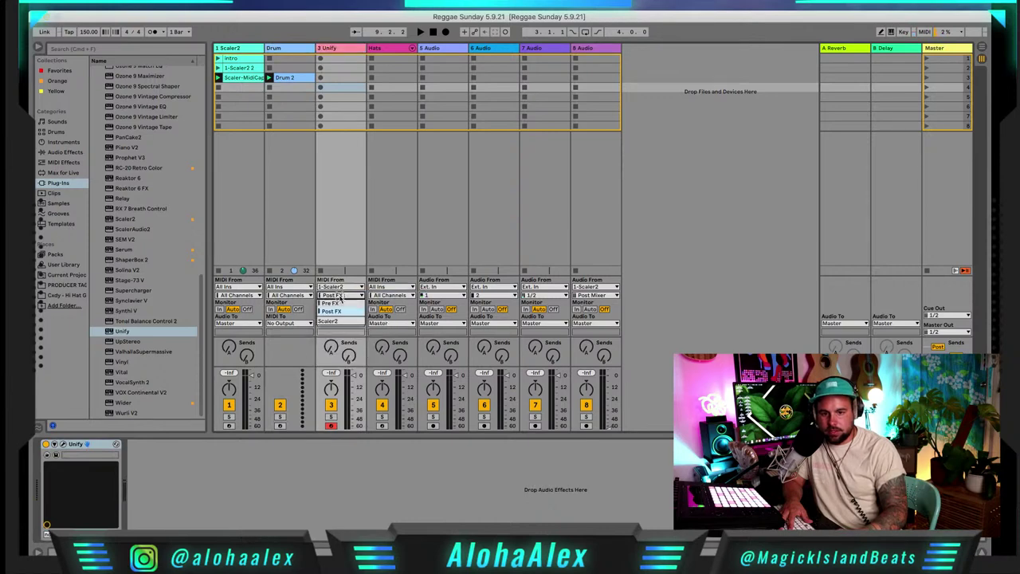
click(343, 322)
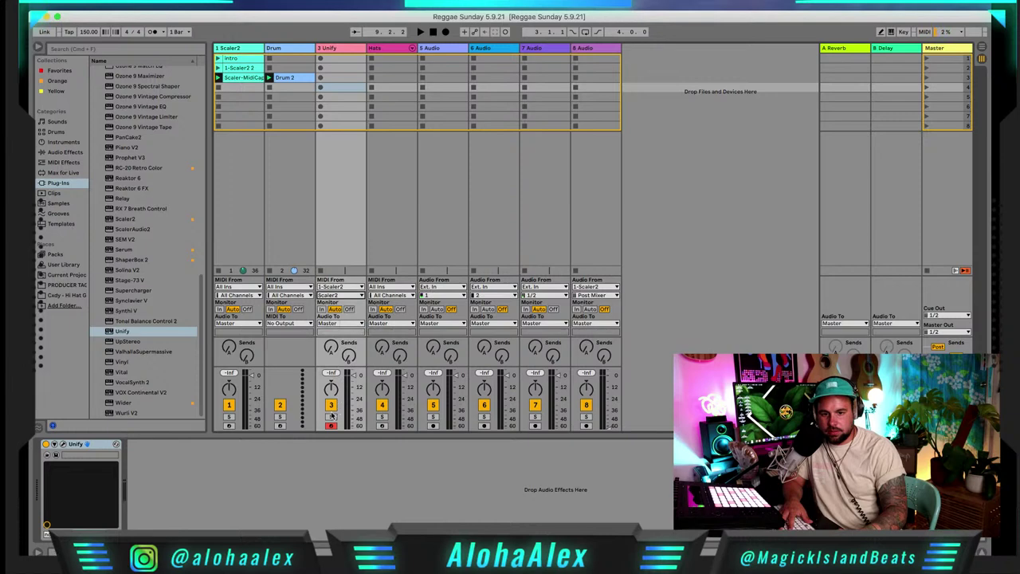
click(229, 405)
key(space)
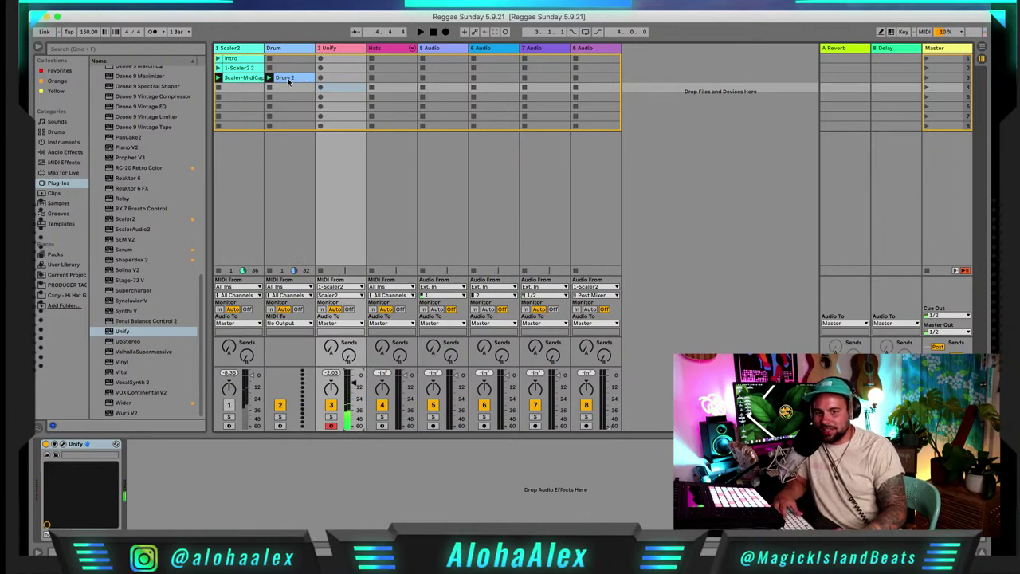
Put an empty Drum Rack from the drums browser onto the Drum track
click(290, 79)
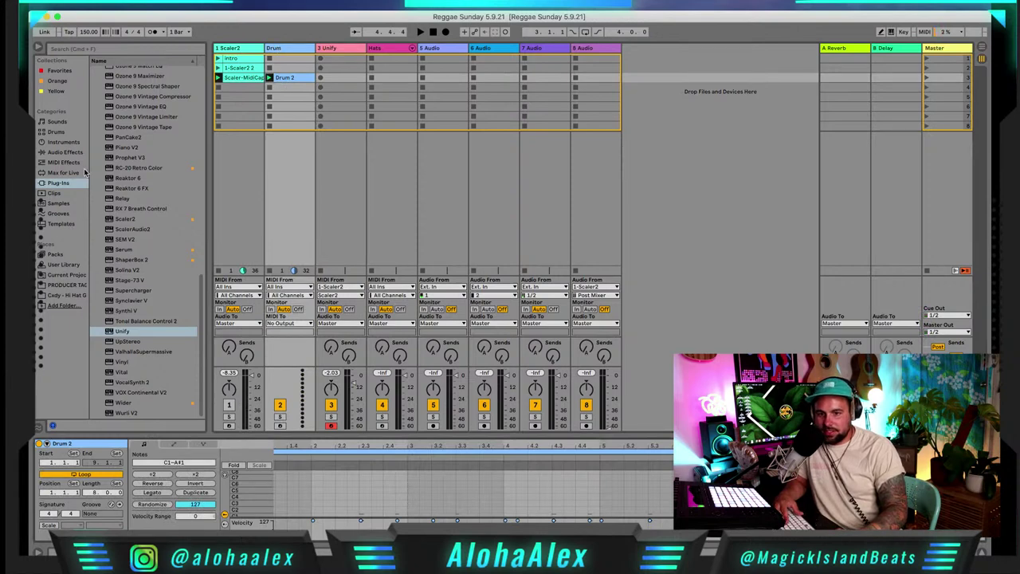
click(55, 132)
scroll(119, 99, up, 5)
drag(104, 82, 286, 50)
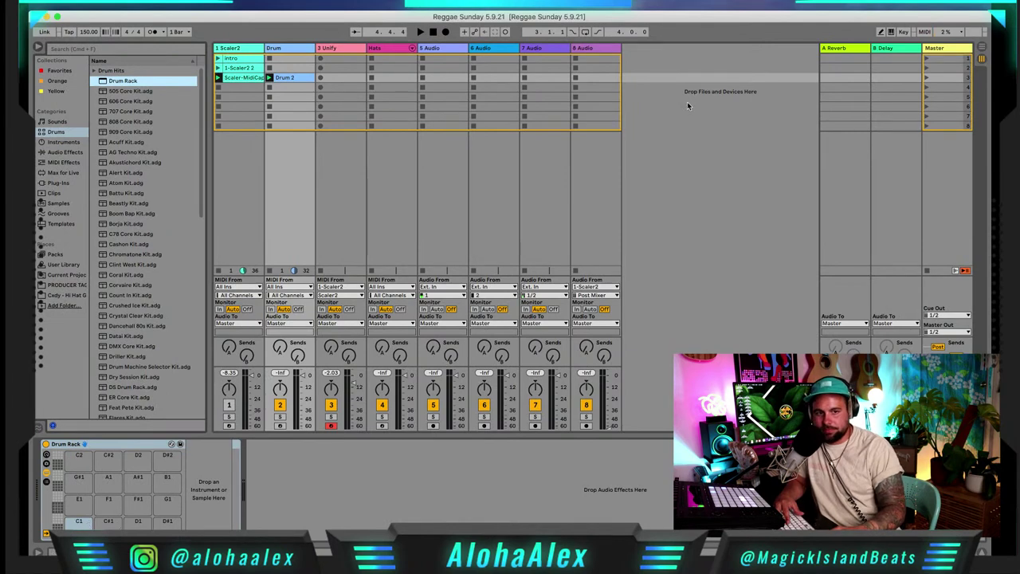
click(712, 6)
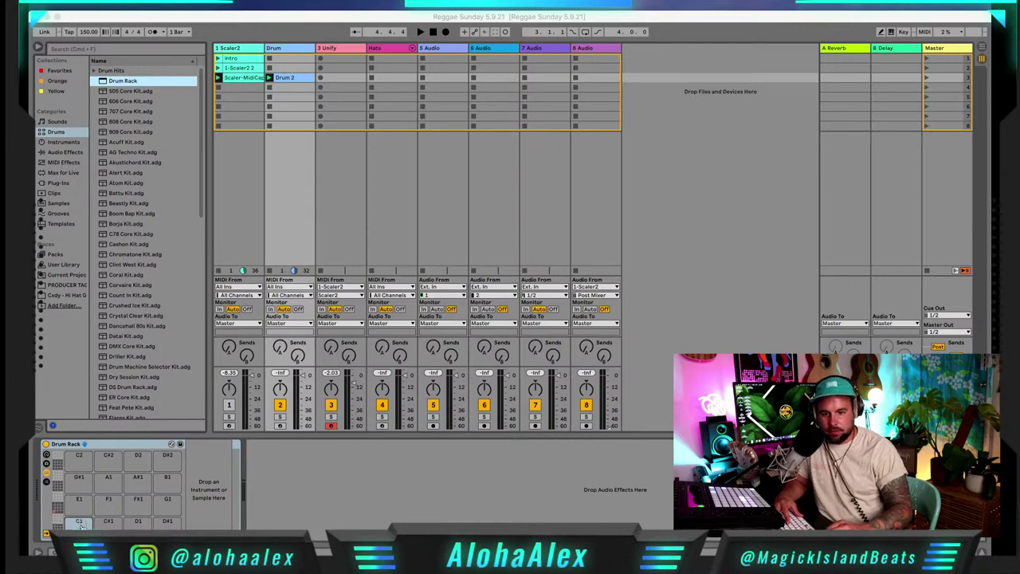
Load a kick onto C1 and two snare samples onto pads, then launch Drum 2
drag(81, 526, 81, 527)
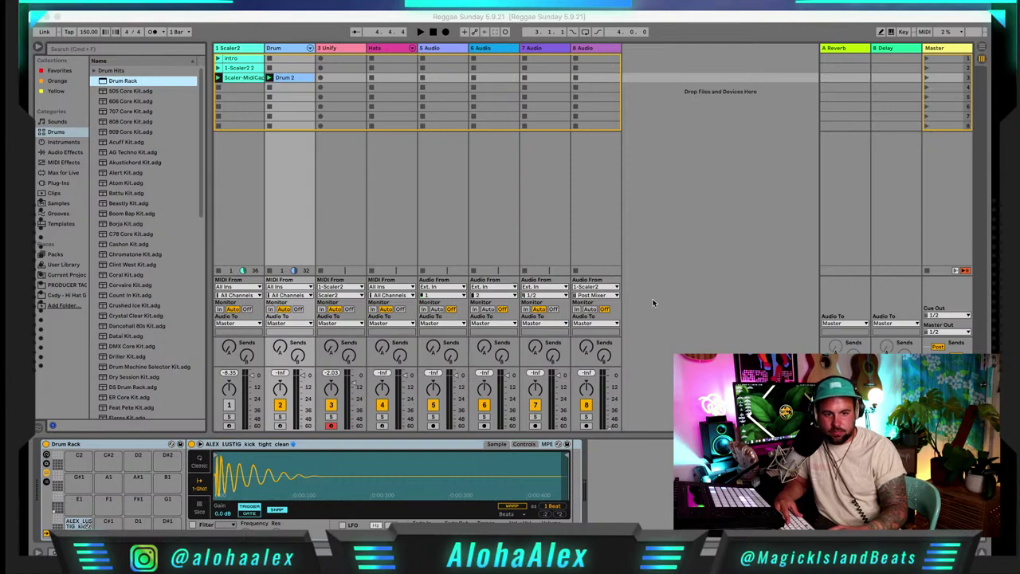
drag(935, 292, 138, 488)
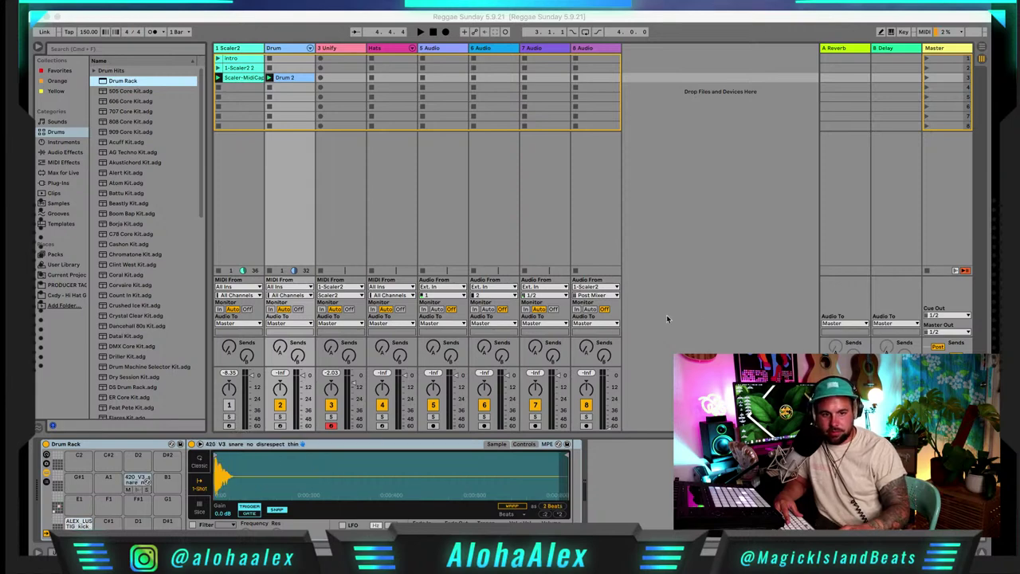
drag(932, 322, 106, 513)
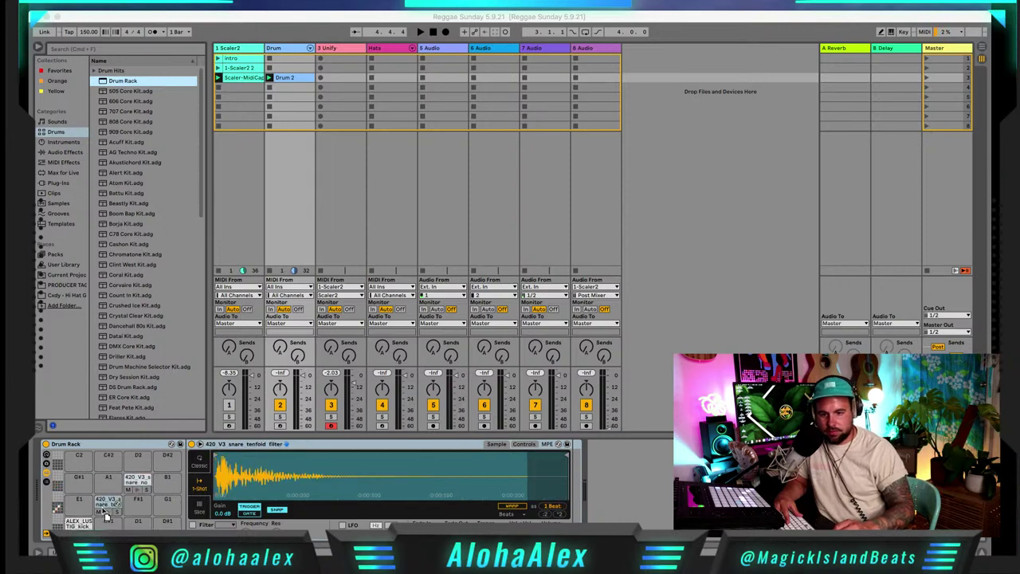
click(271, 78)
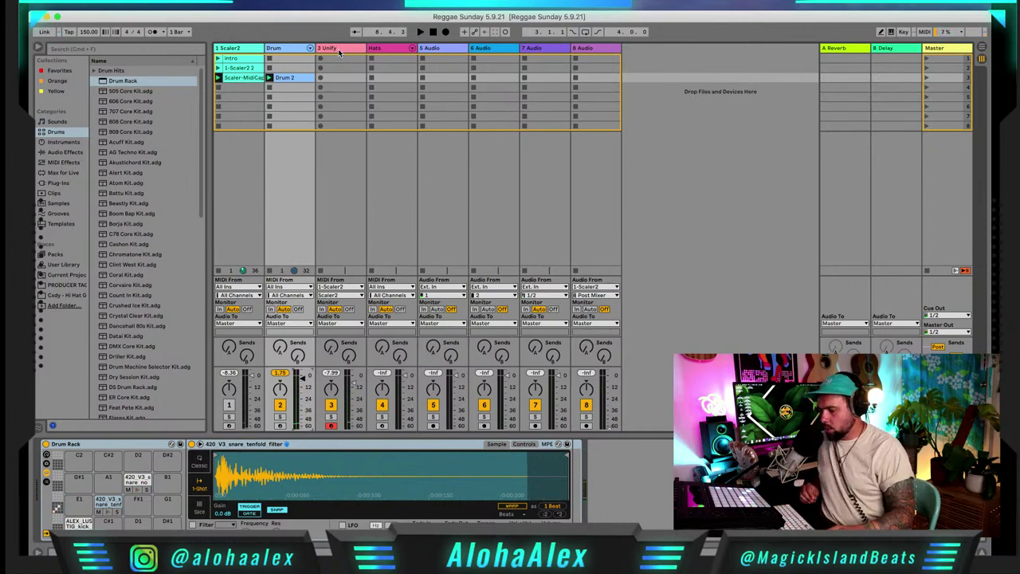
Set the 5 Audio track to record from input 2
click(387, 52)
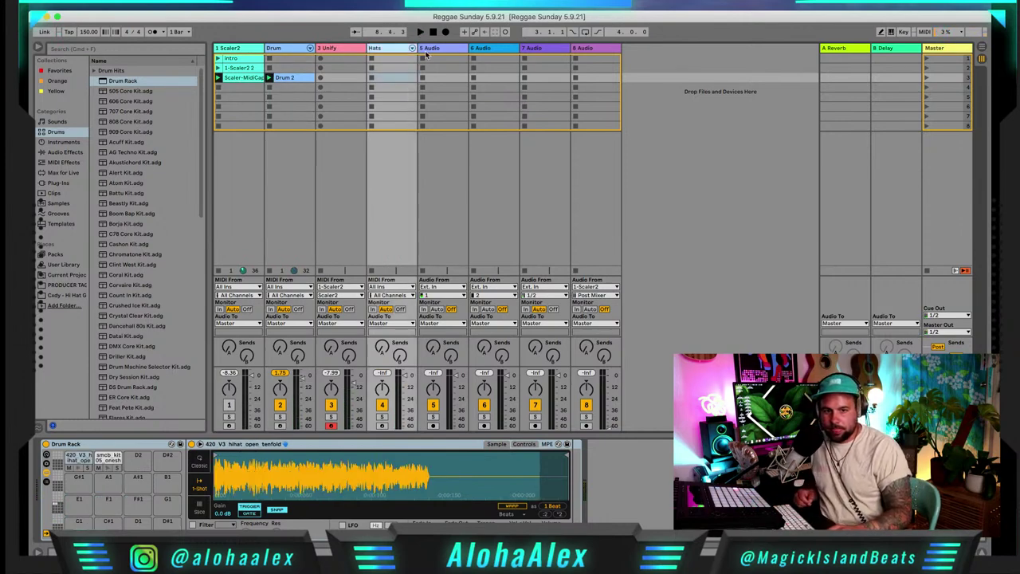
click(432, 51)
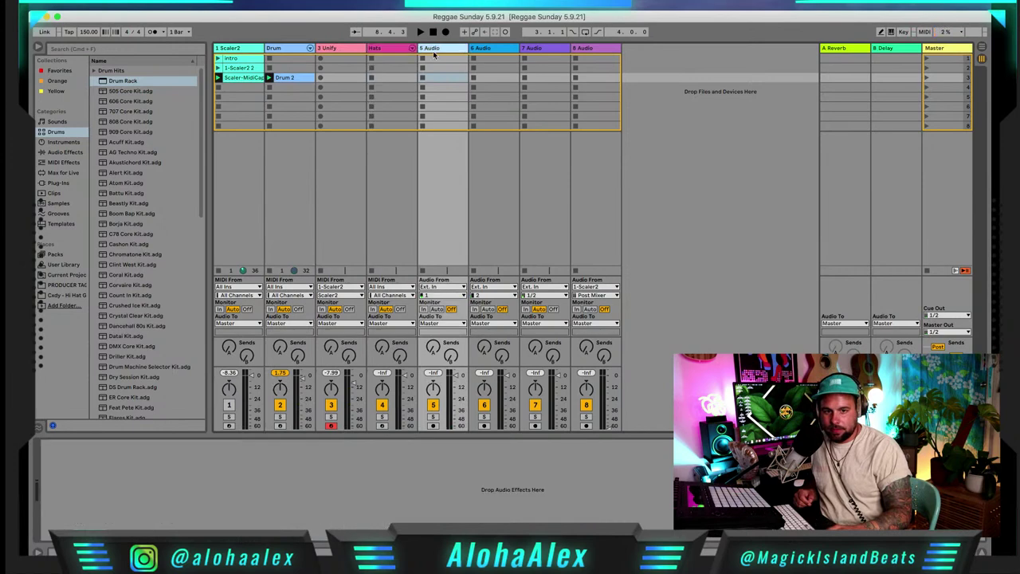
click(444, 296)
click(440, 320)
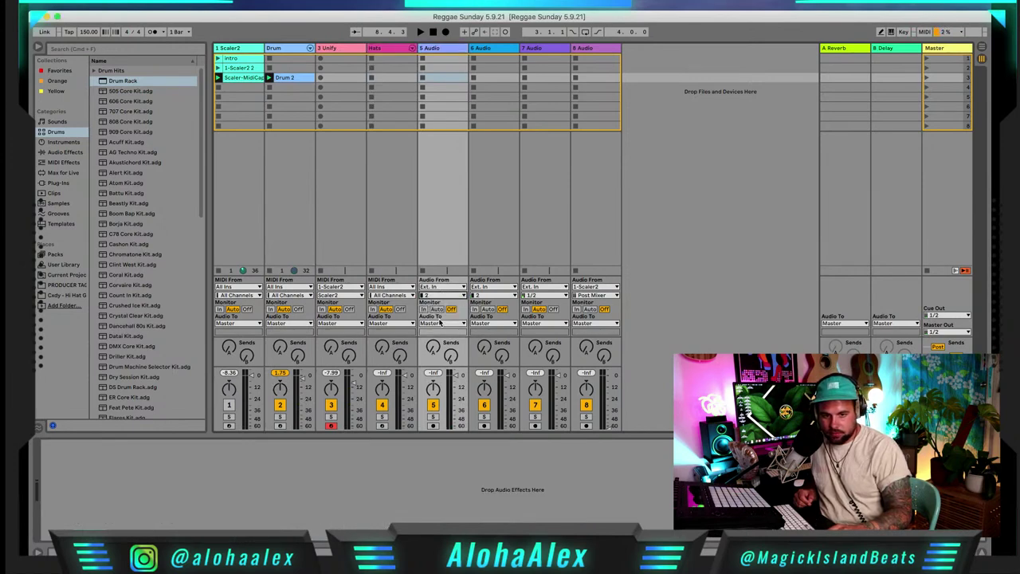
Add GTR Tool Rack Stereo to track 5 and load its CoolJam preset
click(56, 81)
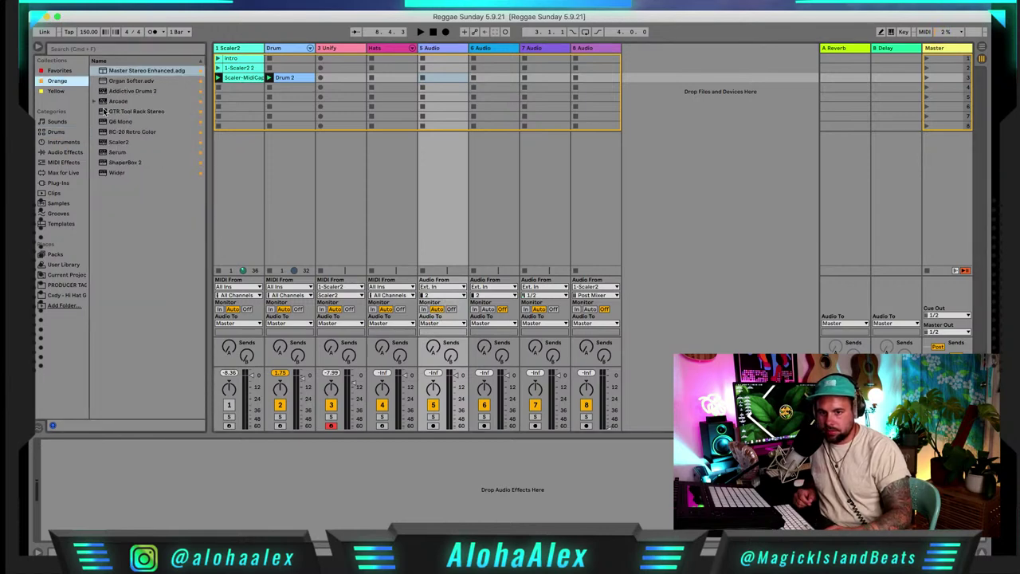
click(105, 111)
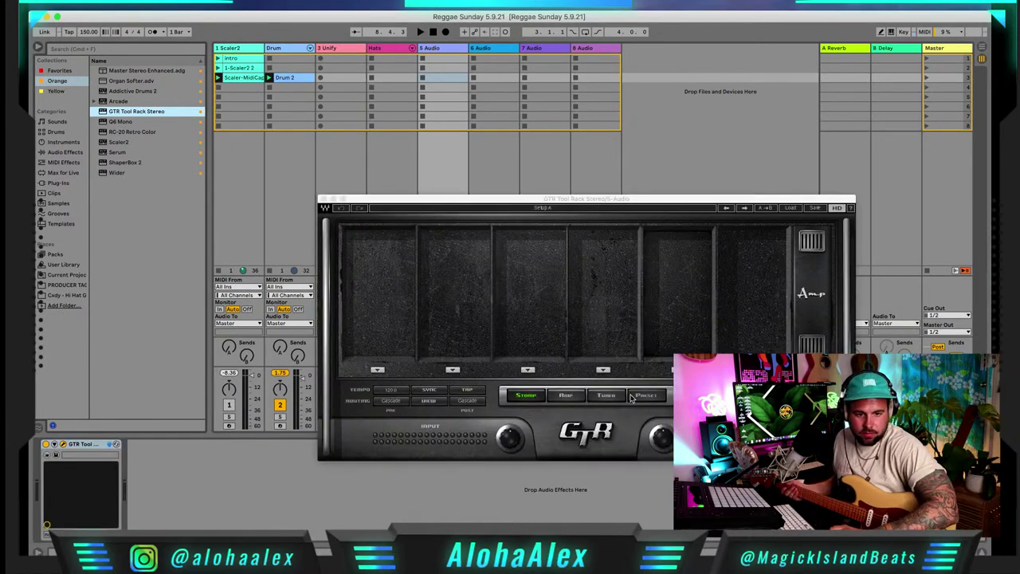
click(647, 397)
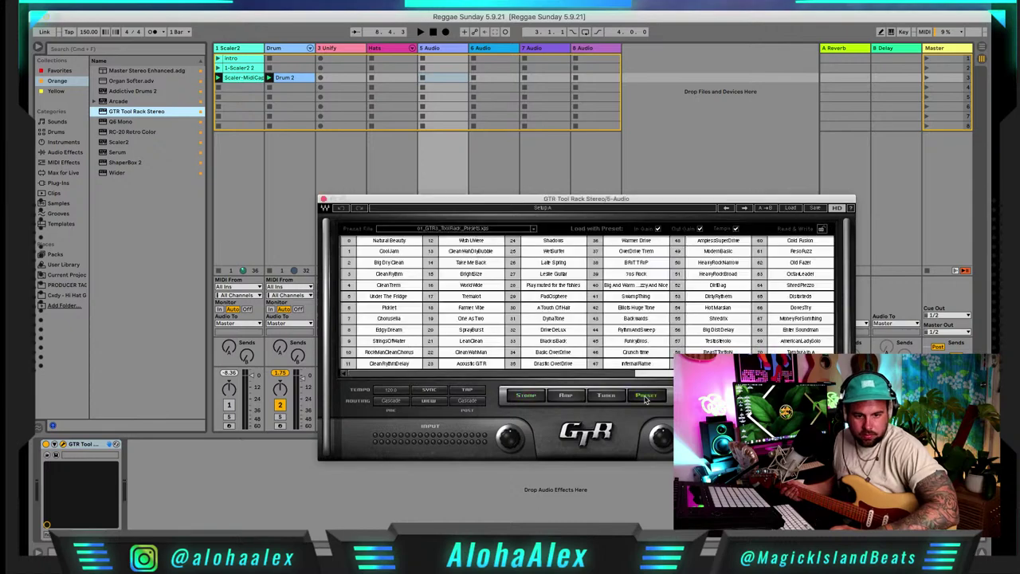
click(790, 209)
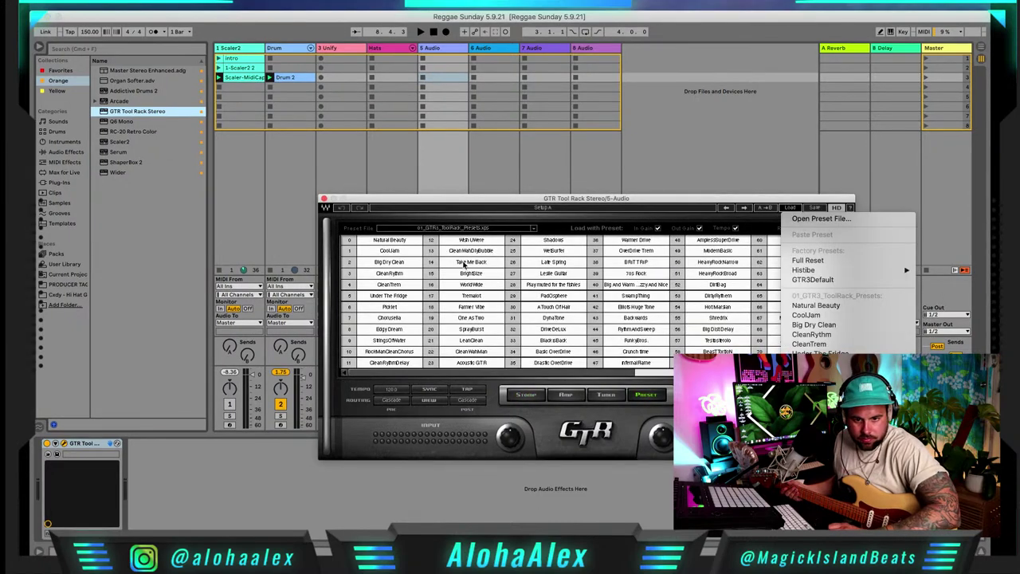
click(402, 262)
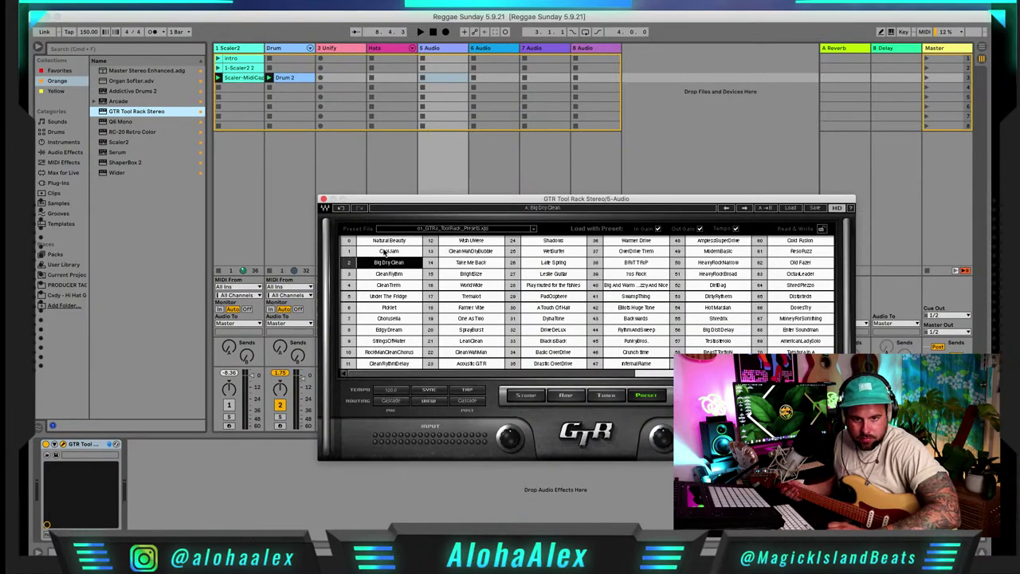
click(383, 251)
Arm the 5 Audio track, tune the guitar with GTR's tuner, and close the GTR window
drag(358, 200, 640, 233)
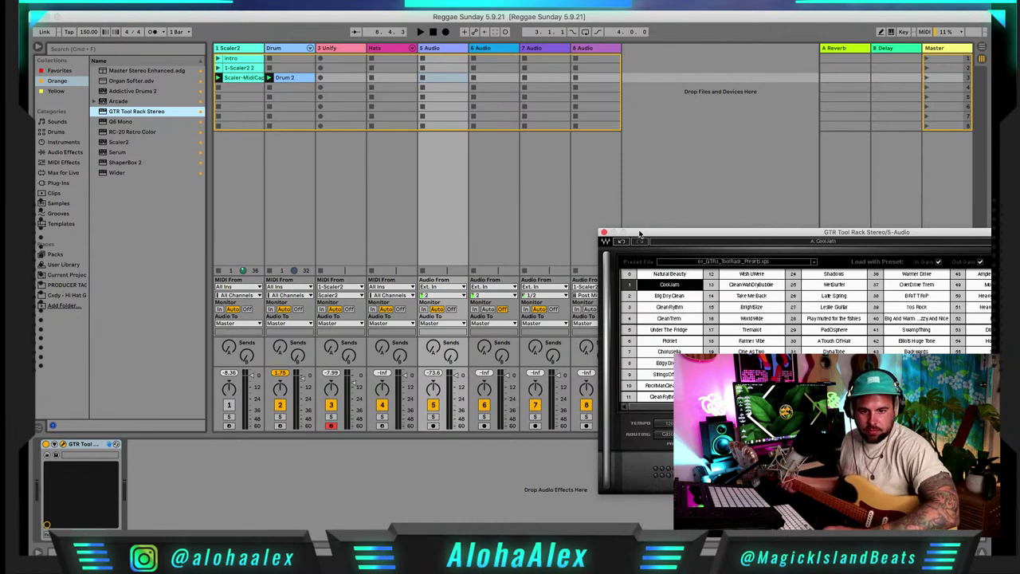
click(432, 426)
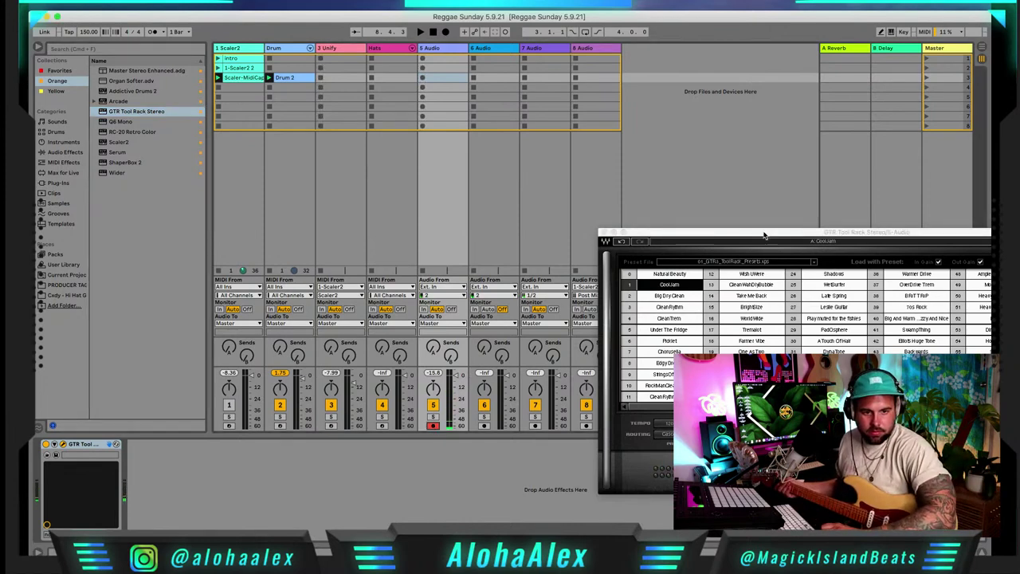
drag(770, 238, 529, 162)
click(646, 355)
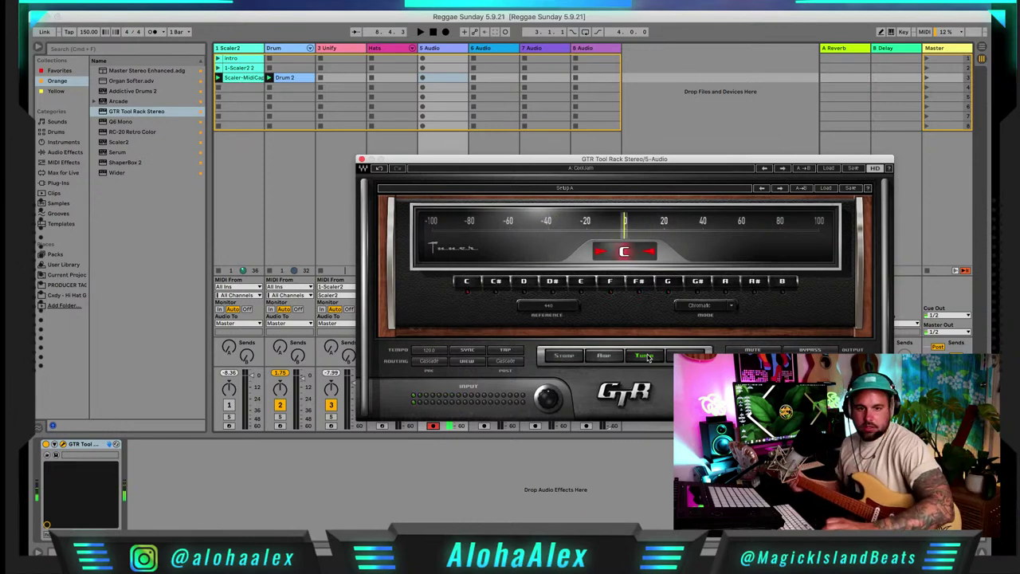
click(361, 162)
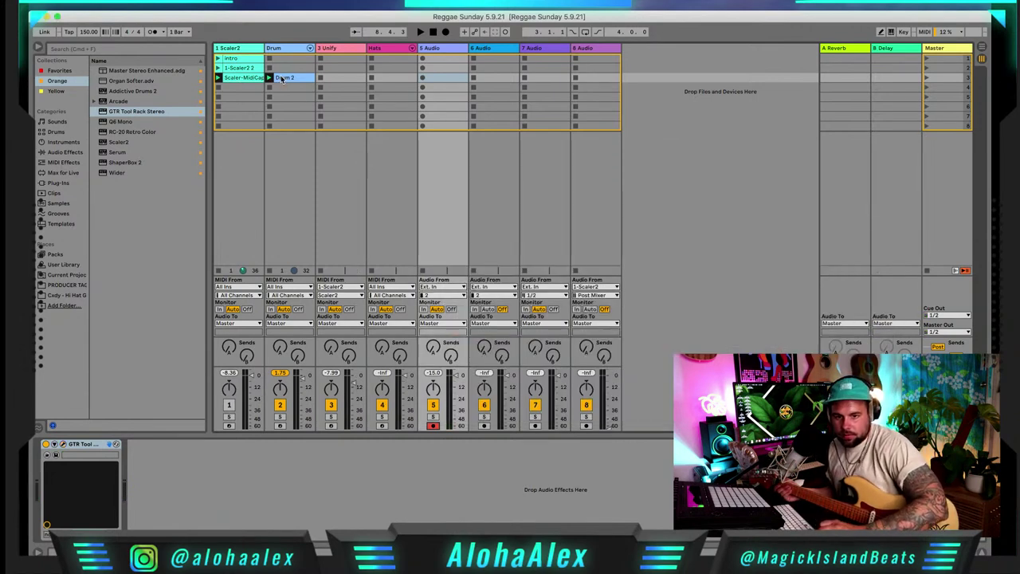
Hot-swap the Swing 8ths 54.agr groove onto the Drum 2 clip, then relaunch the clip
click(284, 78)
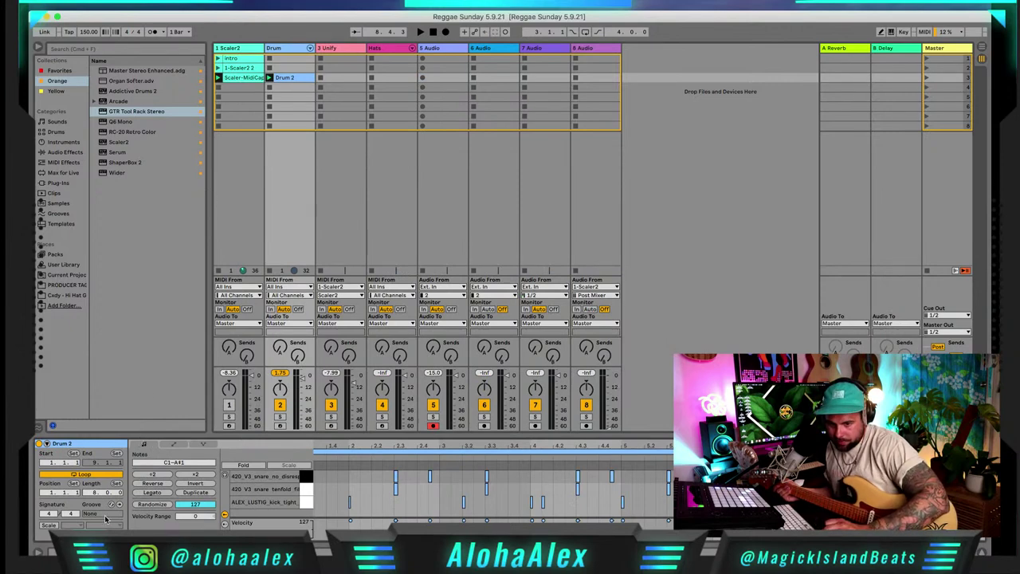
click(112, 506)
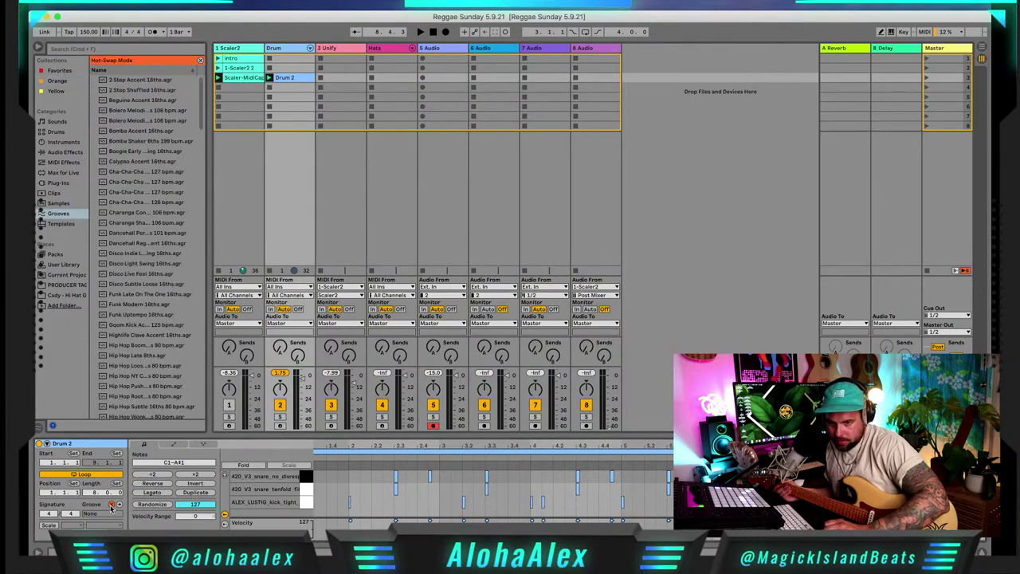
scroll(144, 374, down, 15)
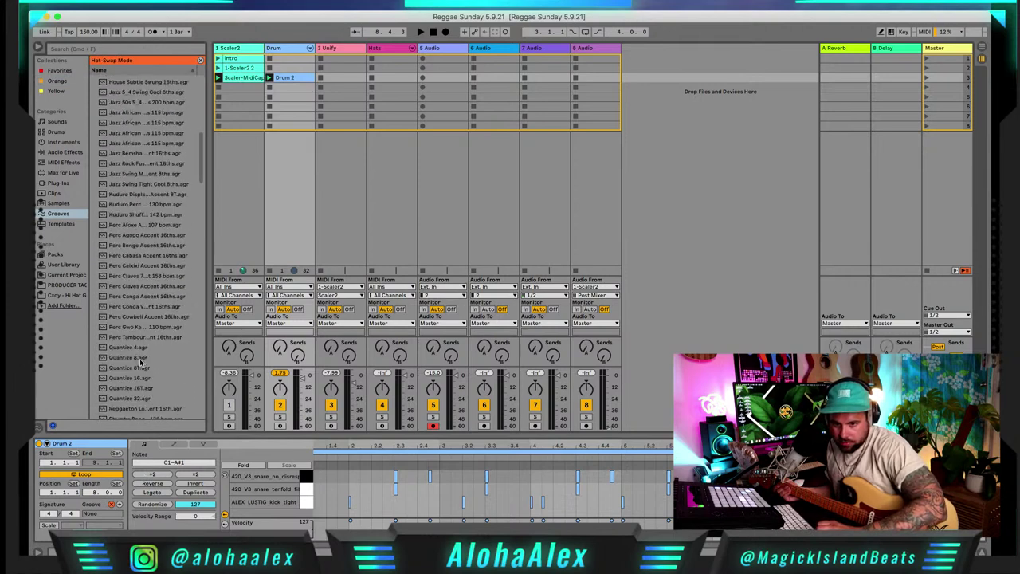
scroll(141, 363, down, 6)
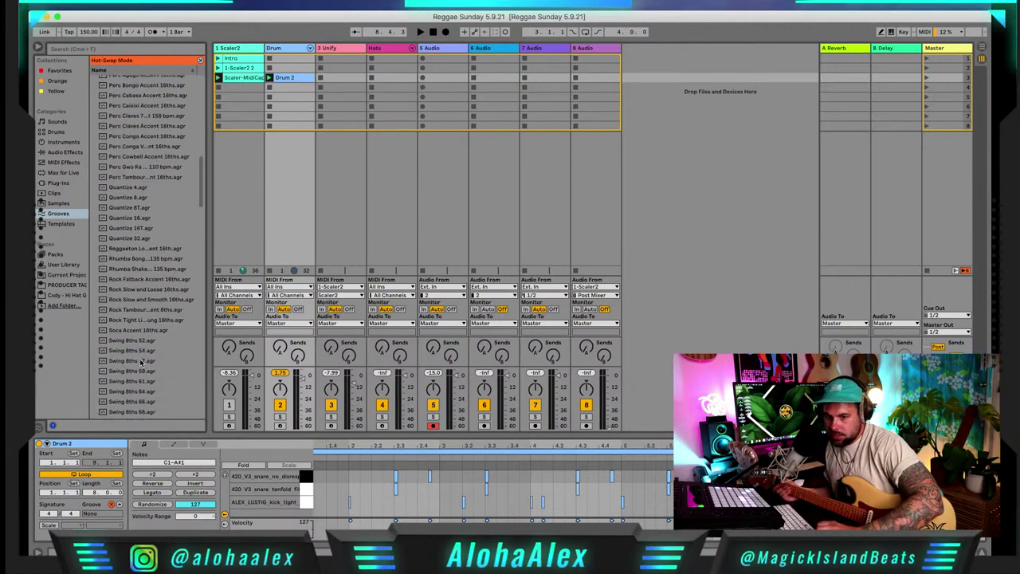
click(141, 348)
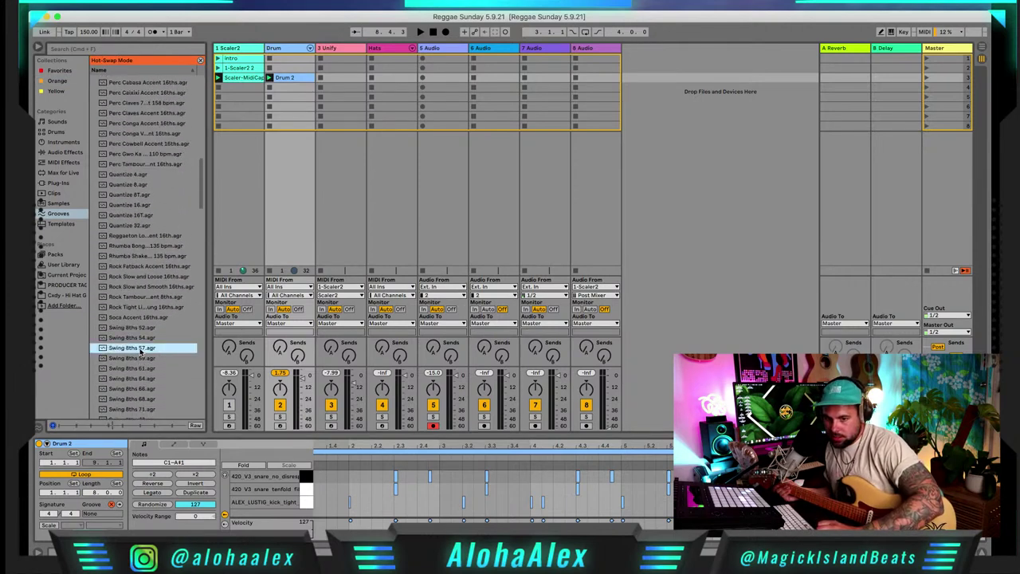
click(138, 338)
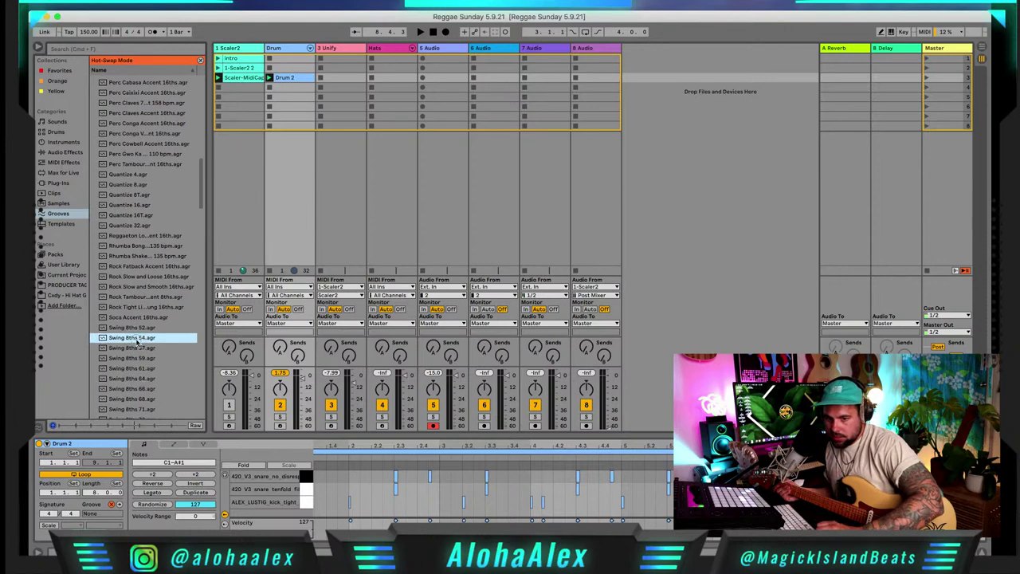
double_click(137, 338)
click(269, 77)
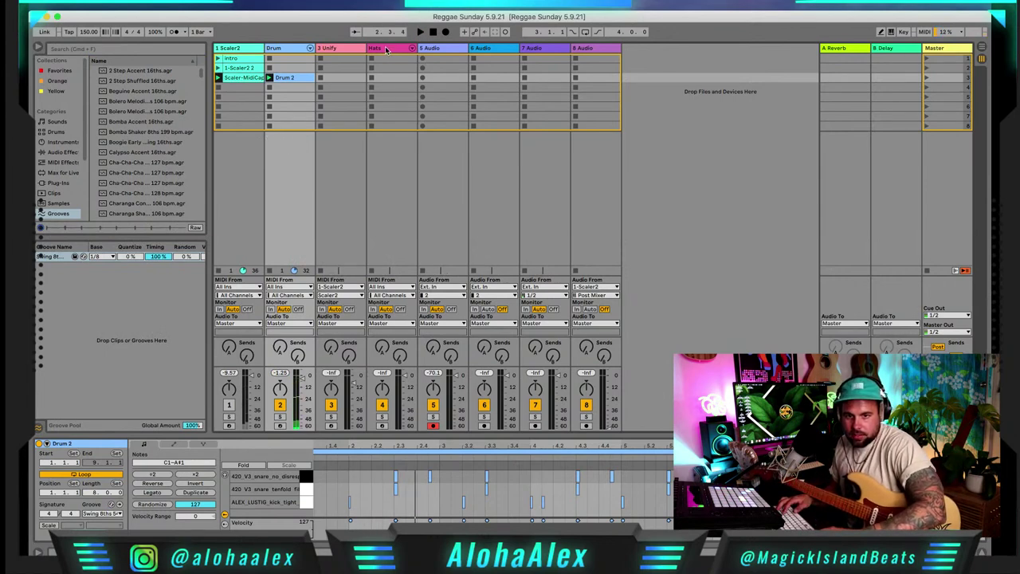
Arm the Hats track, show its Drum Rack, and start recording in its clip slot
click(386, 49)
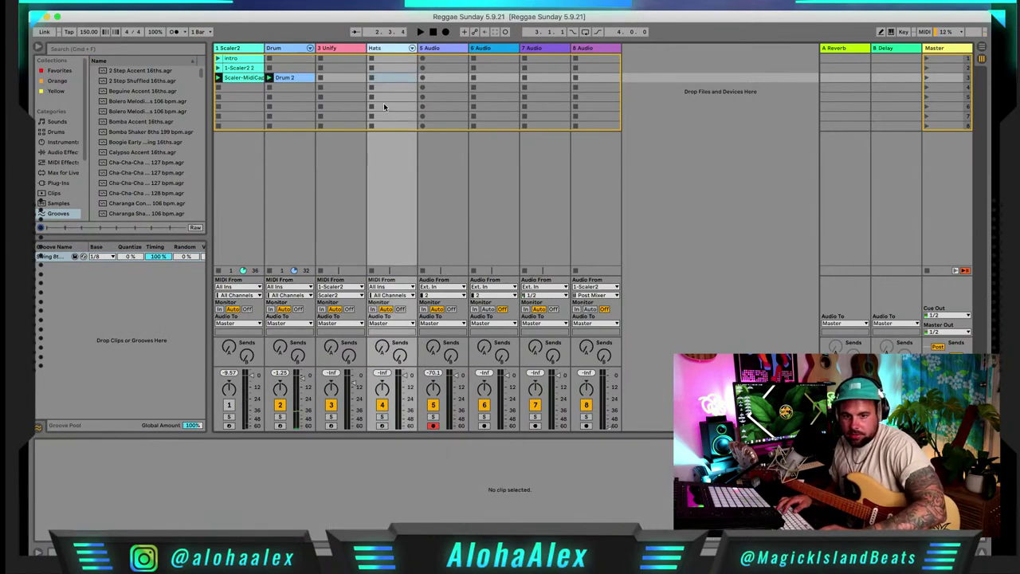
click(383, 427)
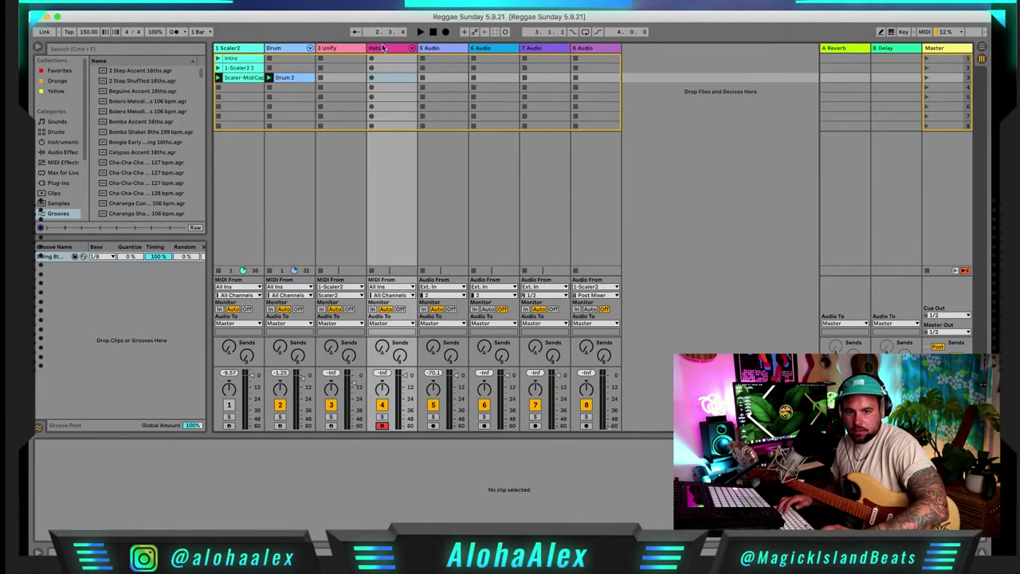
double_click(381, 49)
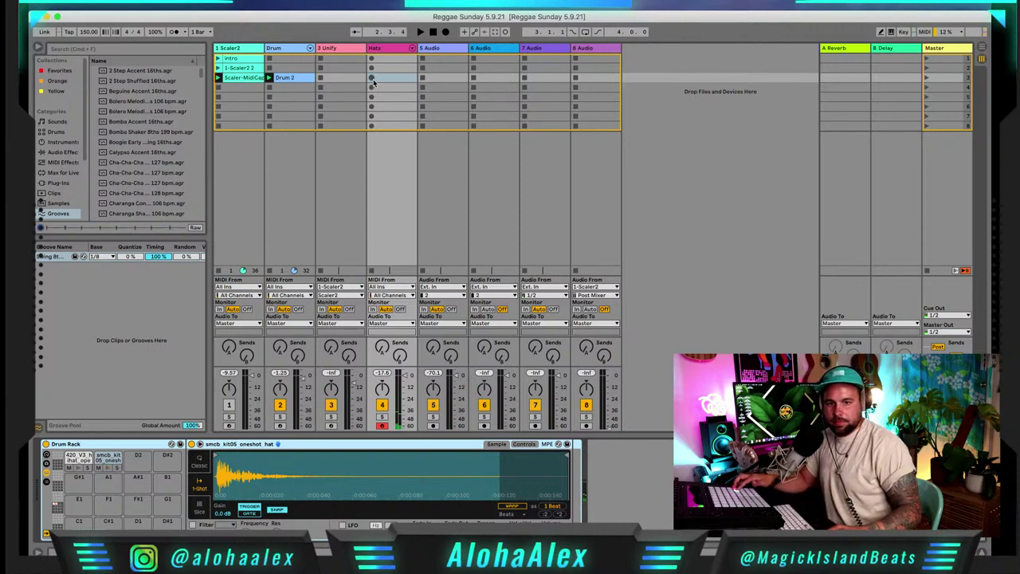
click(371, 79)
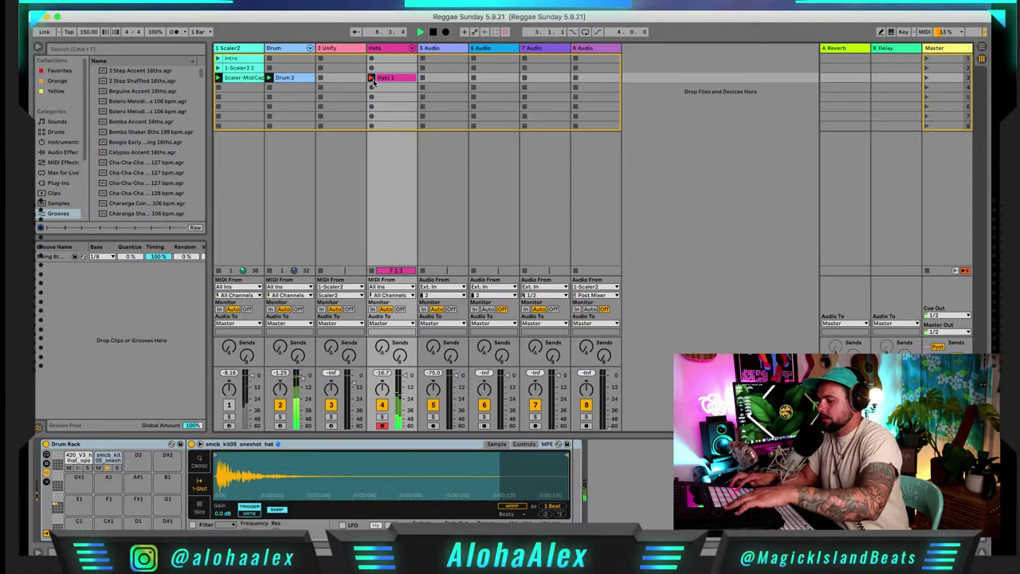
Stop recording Hats 1, shorten its loop to 8 bars, and apply a Swing 8ths groove
click(371, 78)
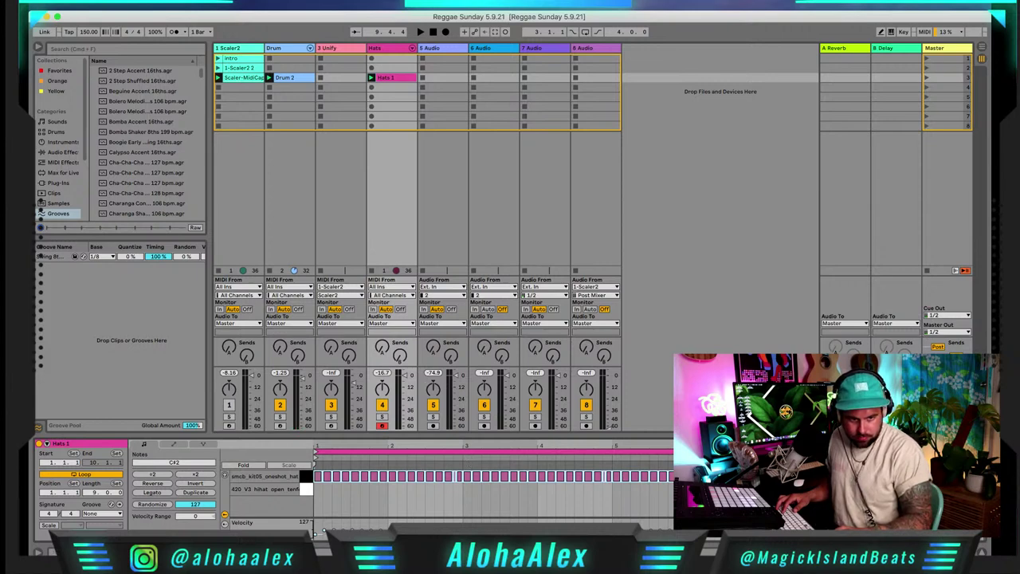
key(super+z)
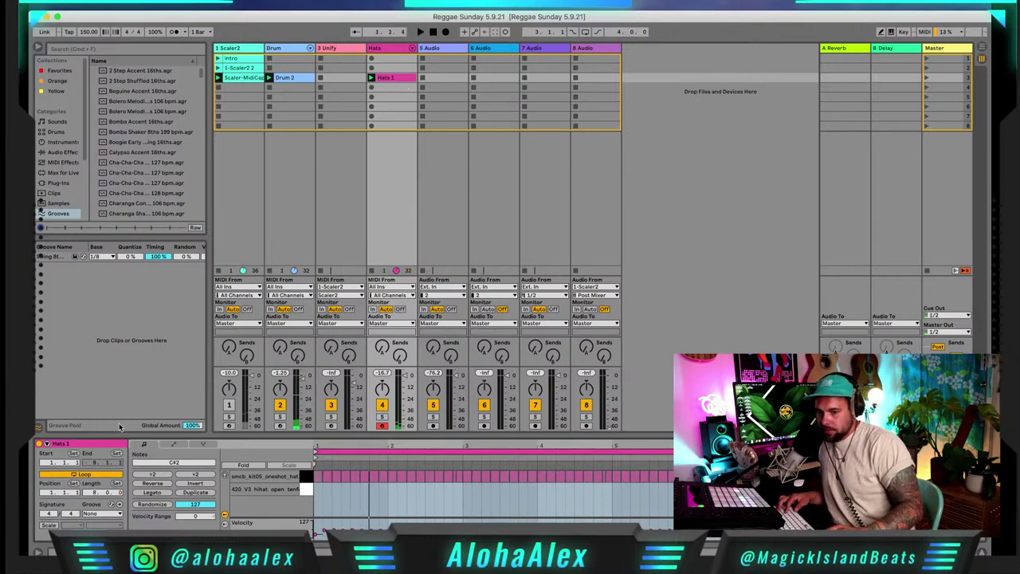
click(97, 515)
click(108, 528)
key(space)
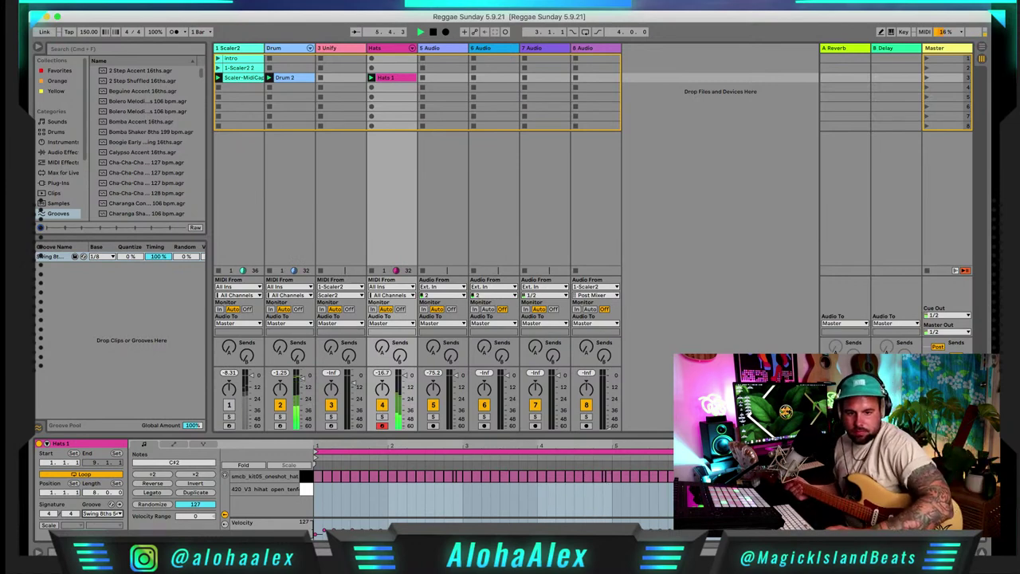
Arm the 5 Audio track, restart playback, and select the Unify track
click(433, 427)
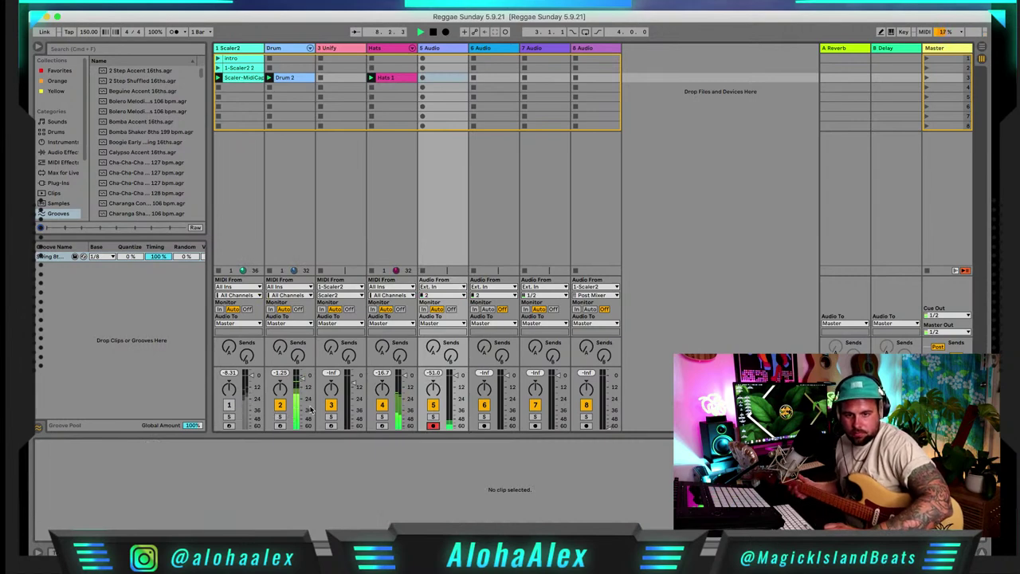
key(space)
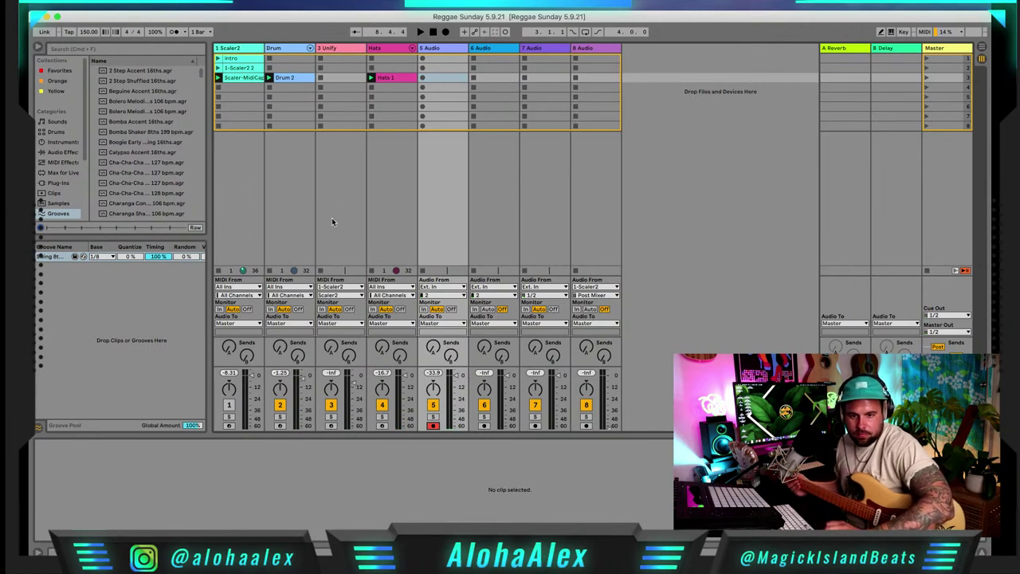
key(space)
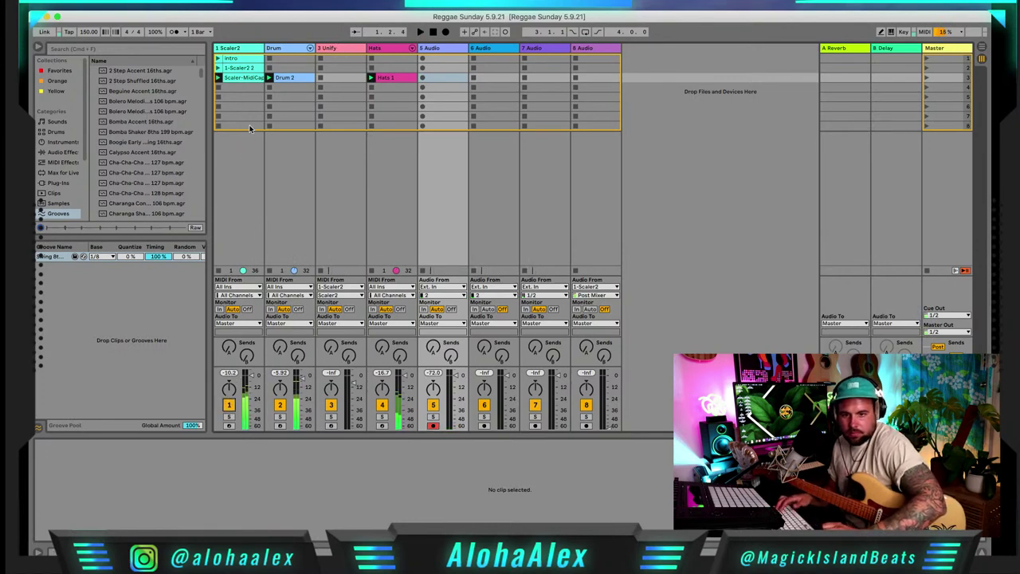
click(331, 50)
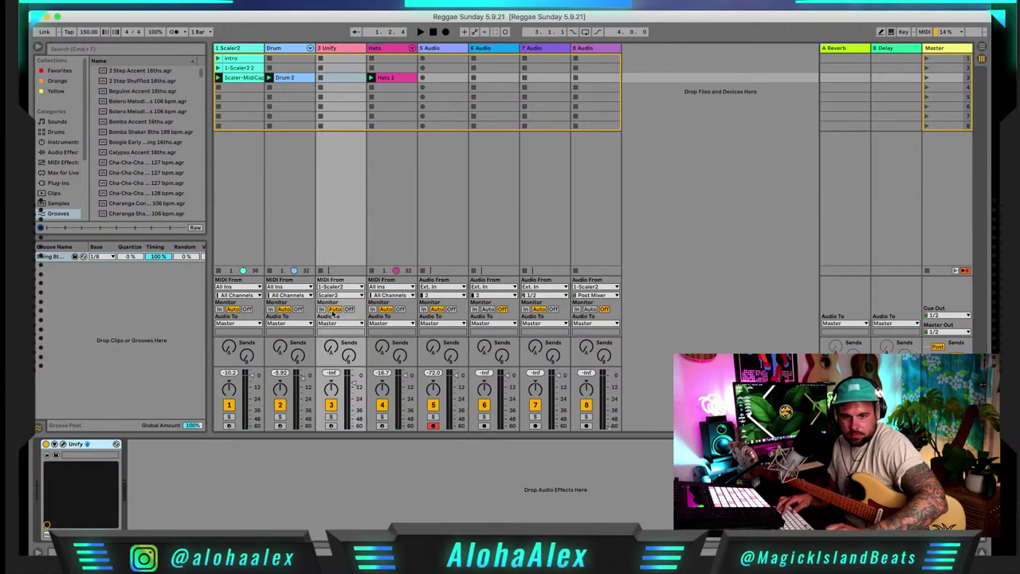
Open the Unify instrument's plug-in window from its device edit icon
click(64, 444)
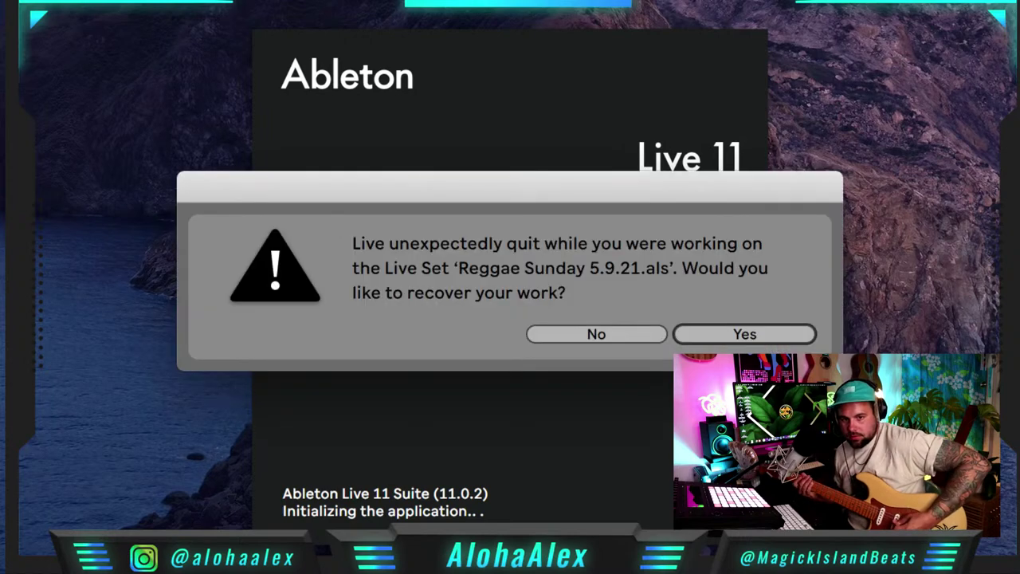
Accept the crash recovery prompt to restore the Reggae Sunday 5.9.21 set
click(712, 334)
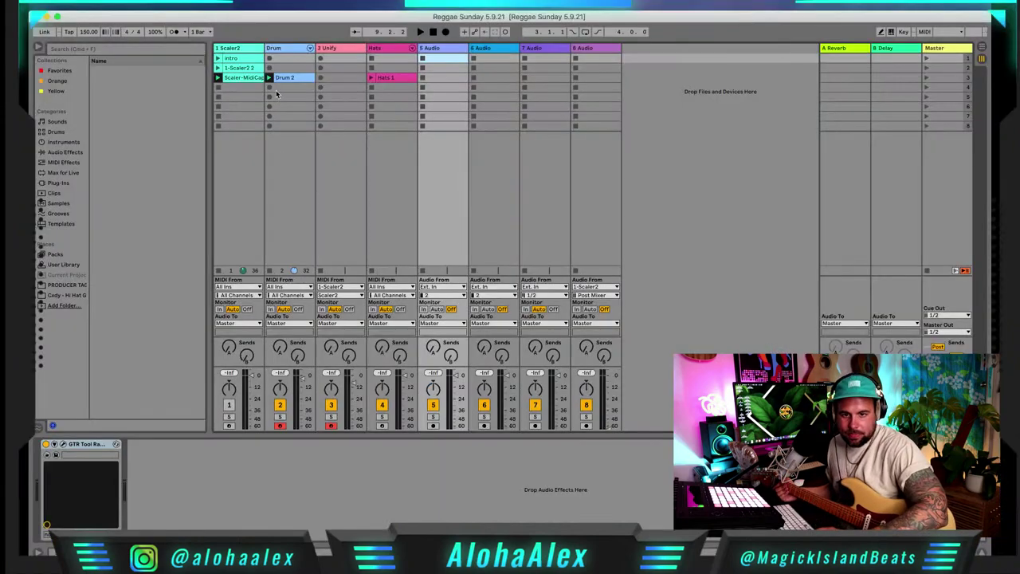
Launch the Drum 2 and Hats 1 clips with playback running
click(270, 77)
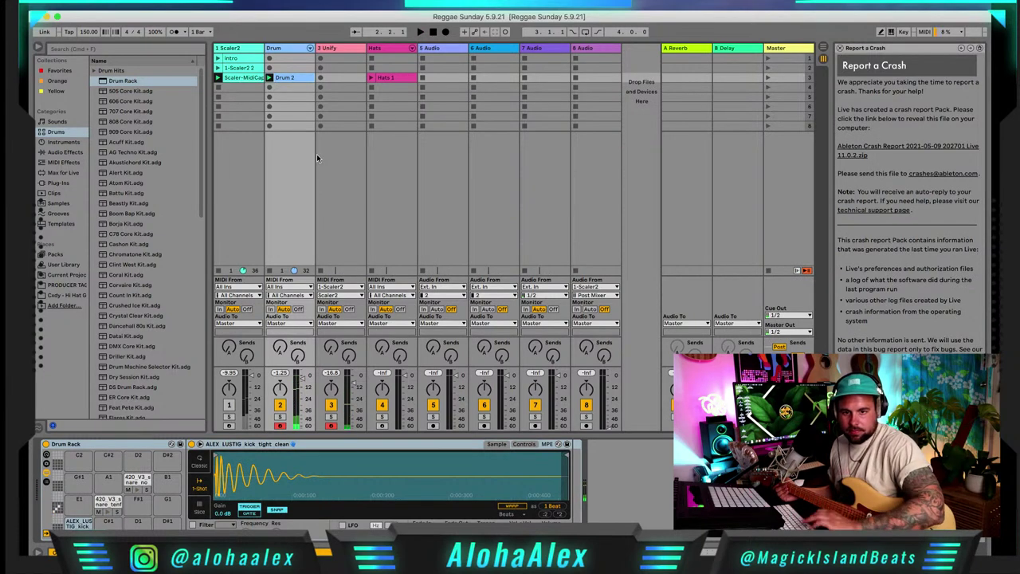
key(space)
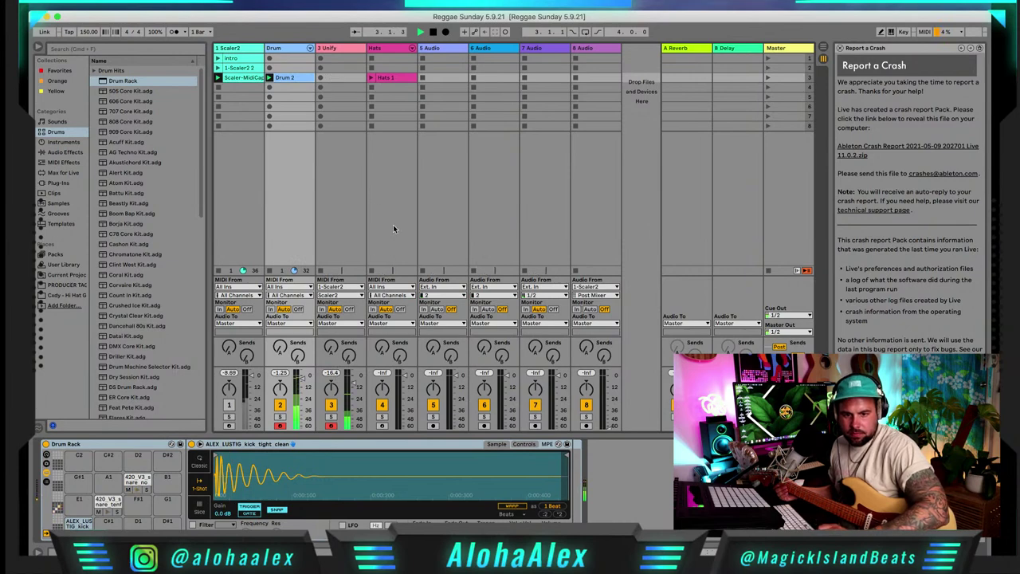
click(372, 78)
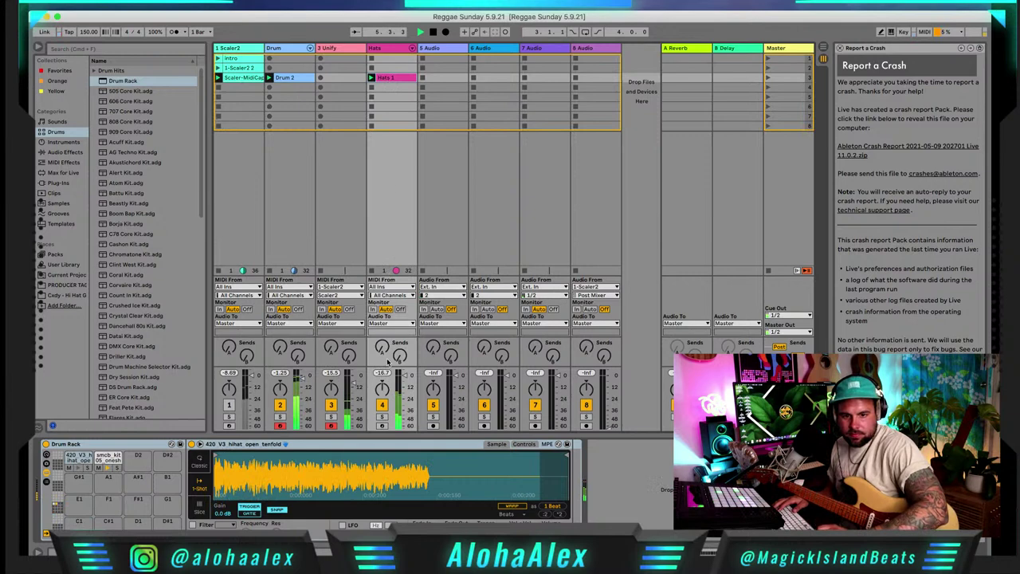
Arm the 5 Audio track, stop playback, and dismiss the crash report panel
click(434, 425)
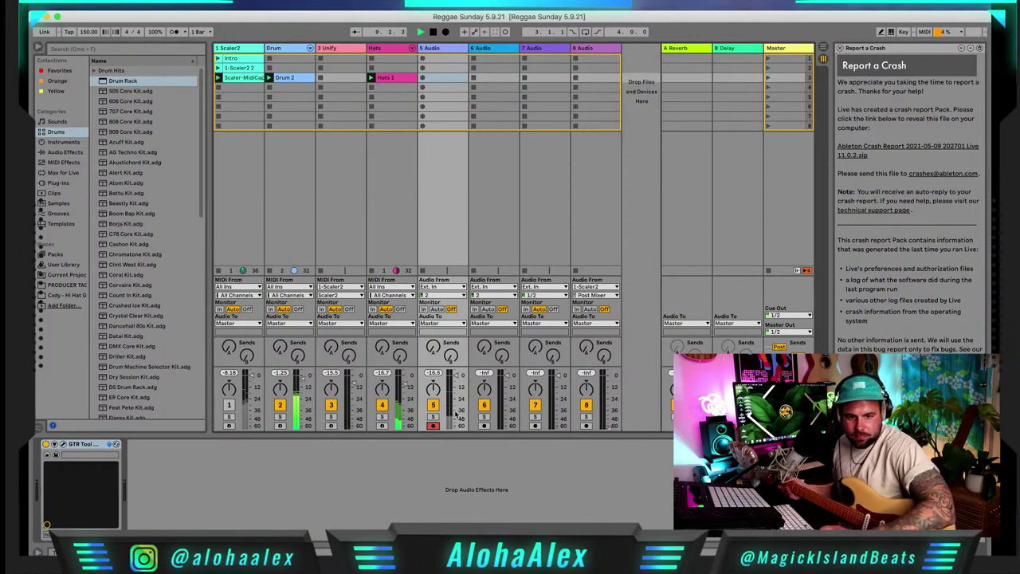
key(space)
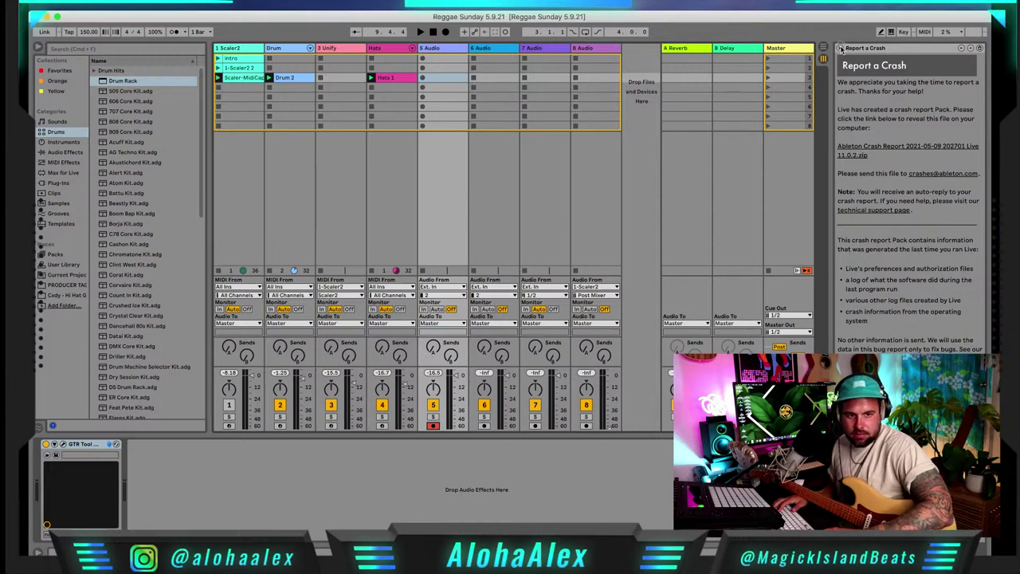
click(841, 49)
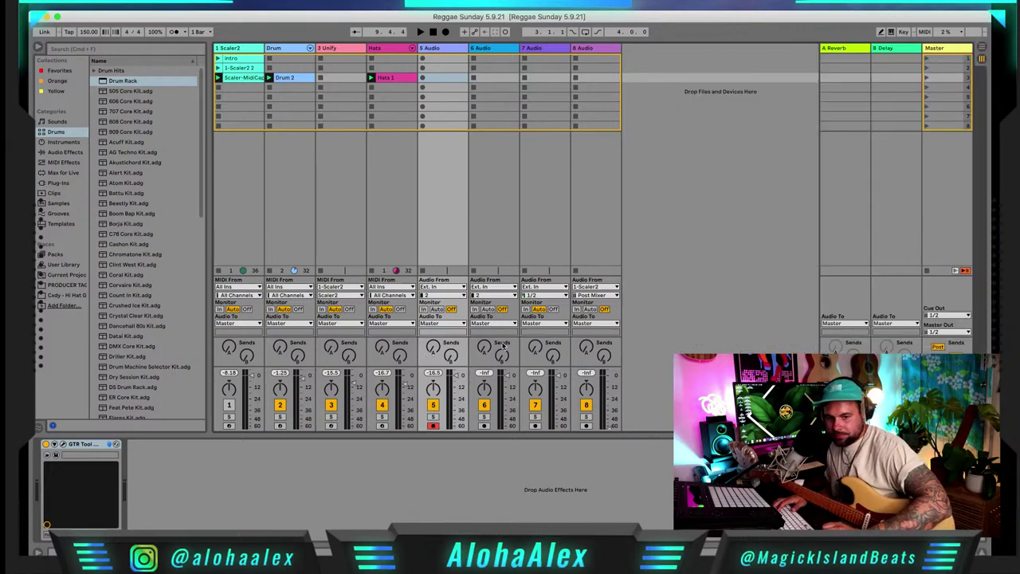
Reactivate the Scaler2 track, play the set, and browse the 6, 5, 7 and 8 Audio tracks
click(229, 406)
key(space)
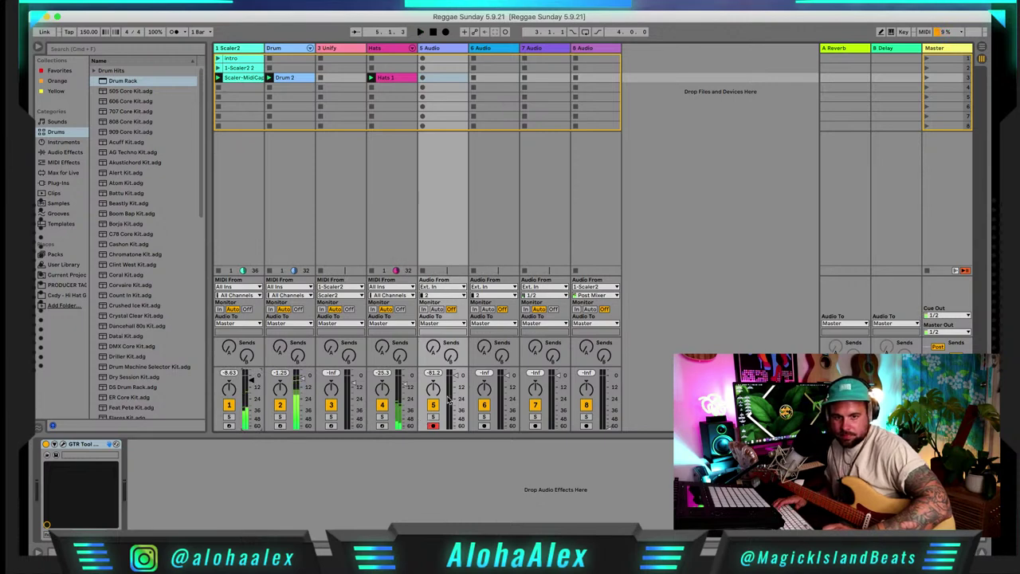
click(487, 50)
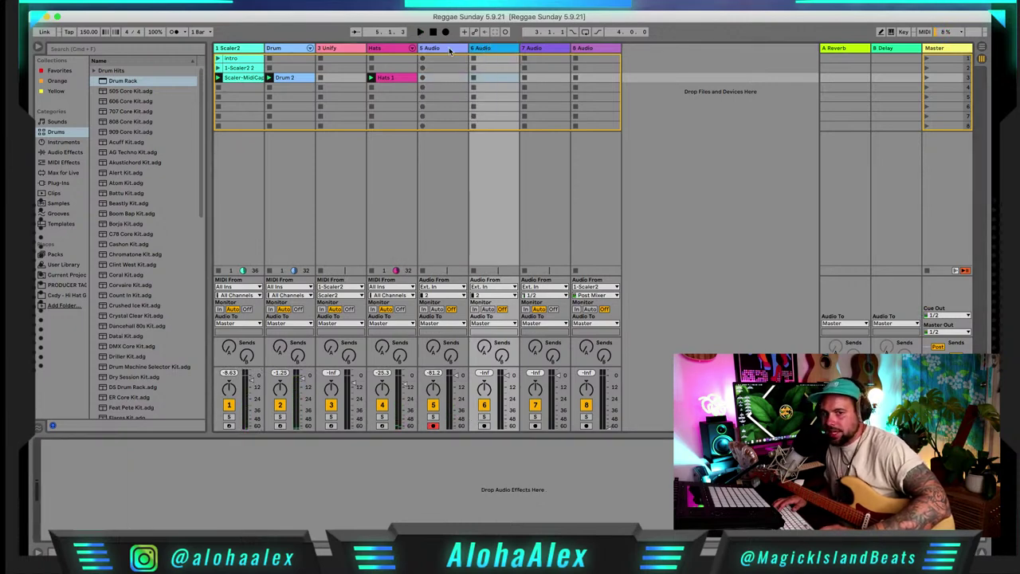
click(451, 51)
click(540, 51)
click(597, 51)
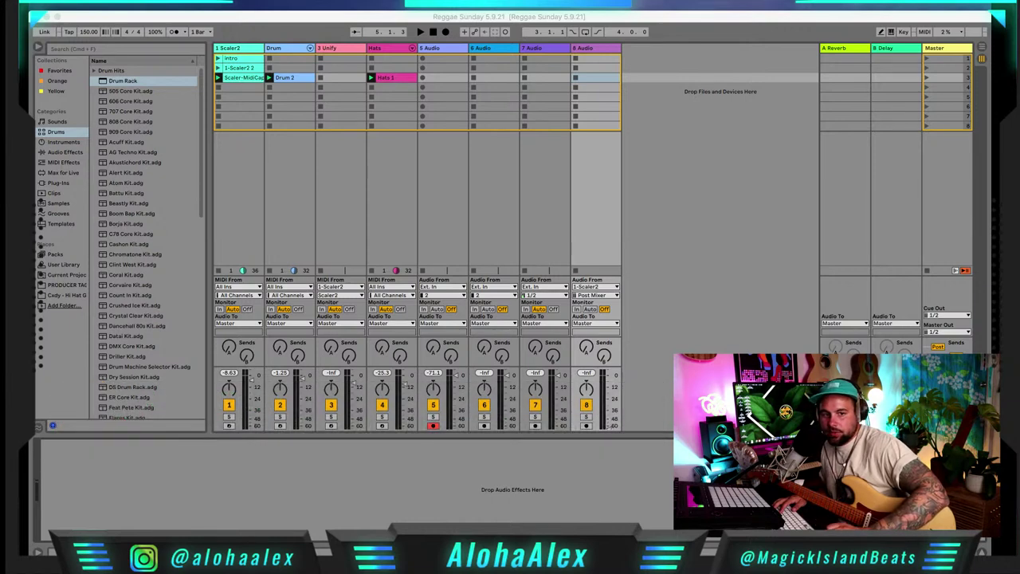
click(651, 106)
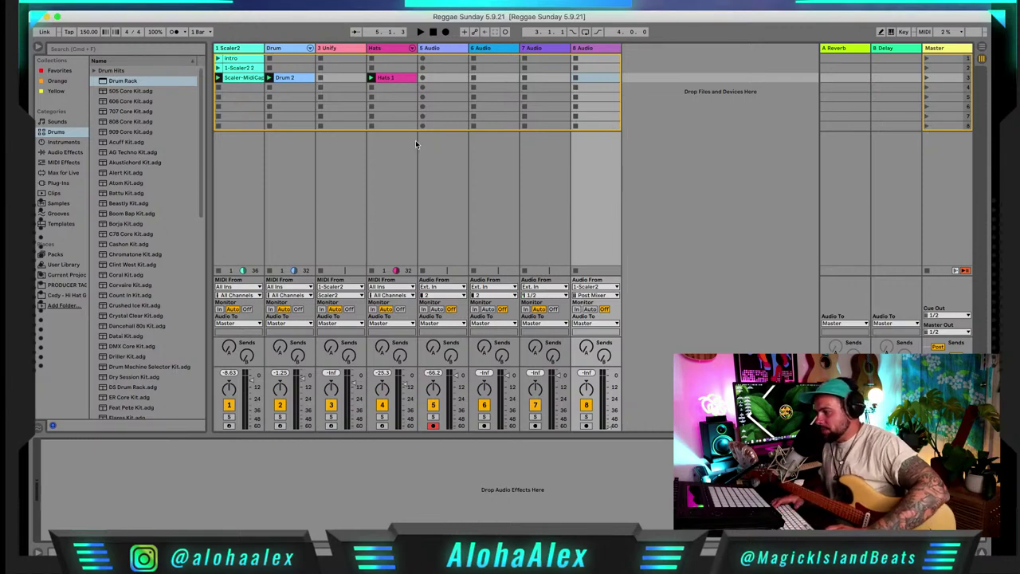
Delete the 3 Unify track and load GTR Tool Rack Stereo from the Orange collection onto 4 Audio
click(339, 49)
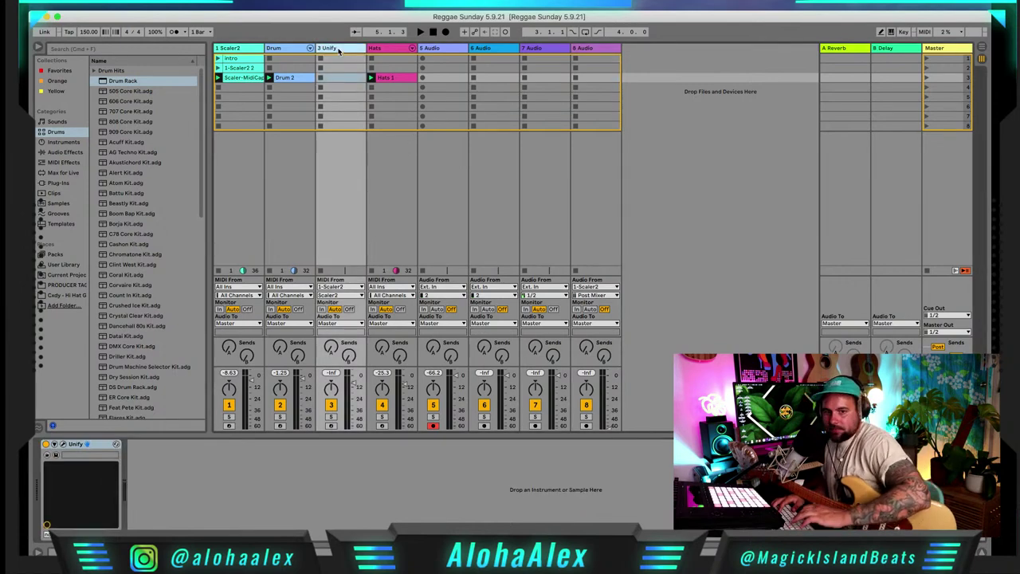
key(Delete)
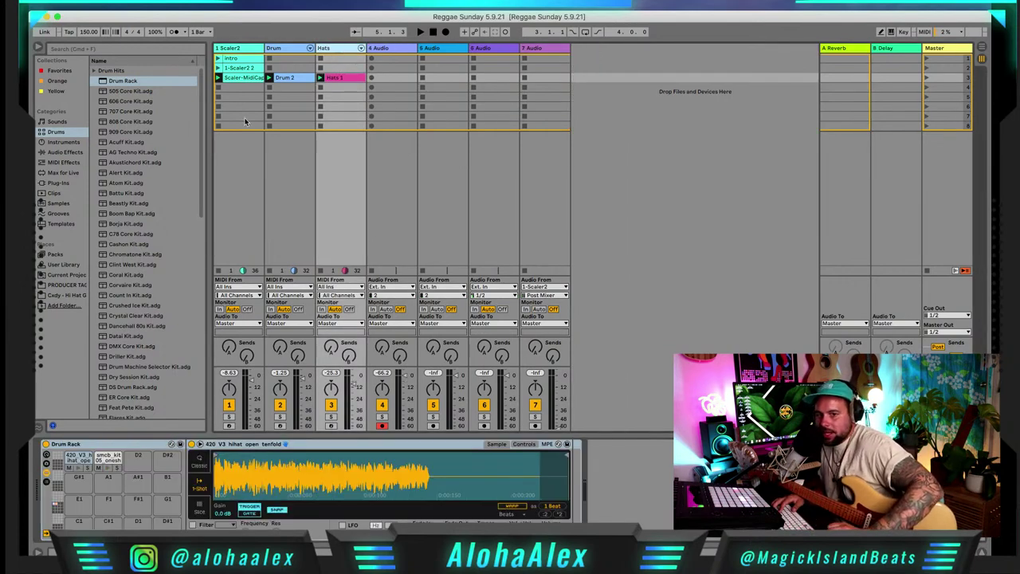
click(56, 71)
click(77, 82)
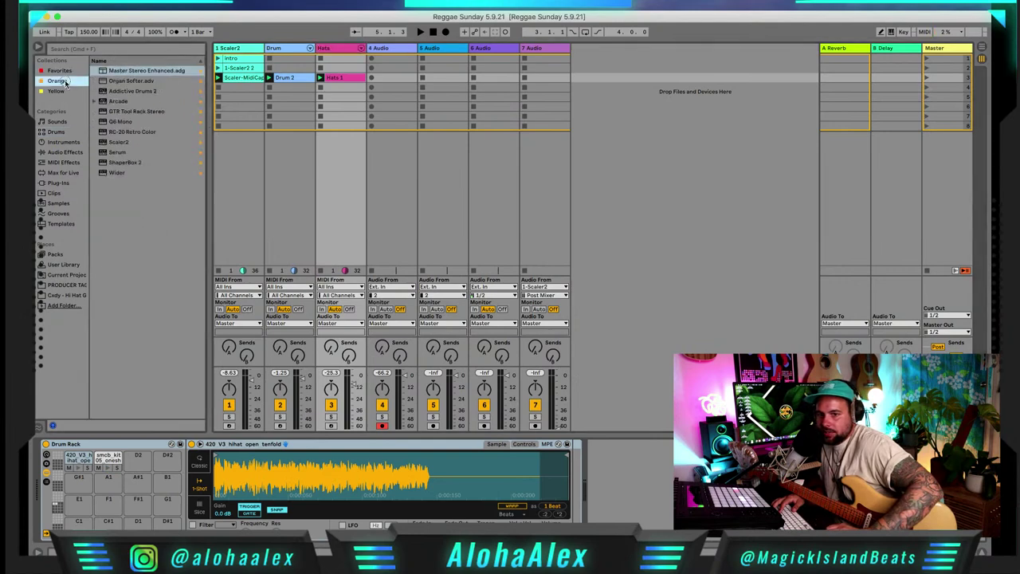
click(103, 111)
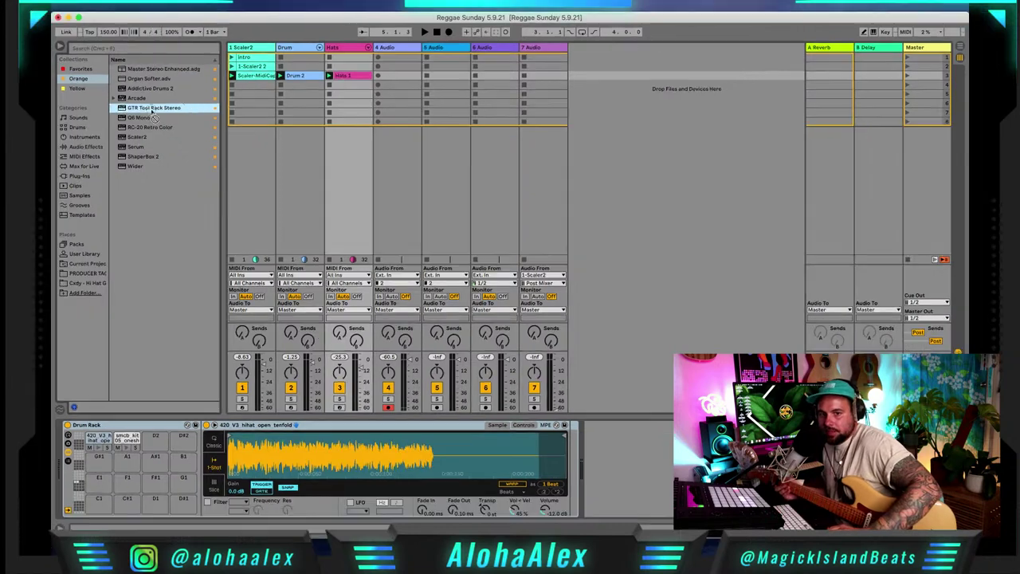
click(379, 89)
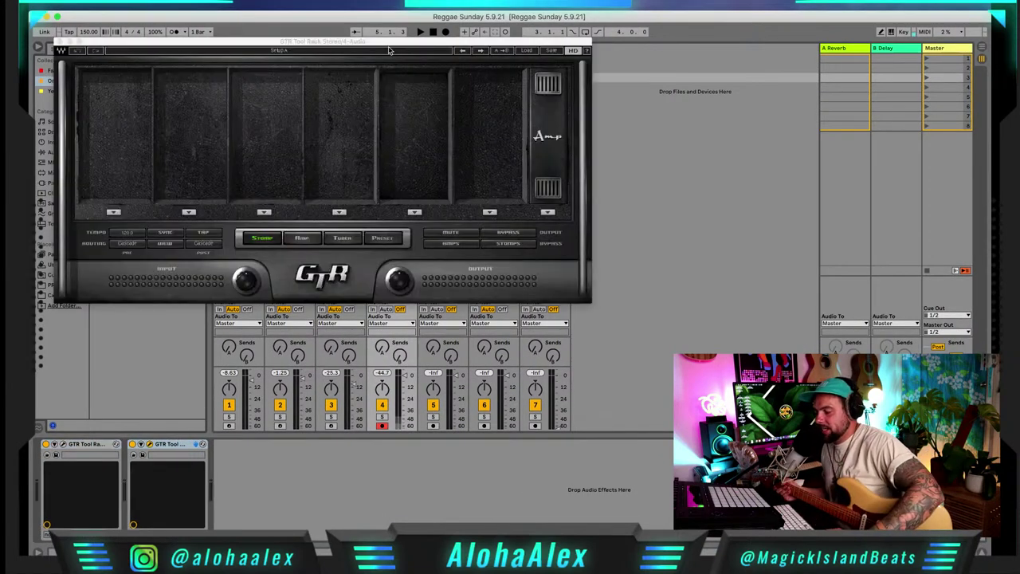
Audition the CleanRythm and Big Dry Clean presets, then settle on Cool Jam and play
drag(381, 43, 649, 84)
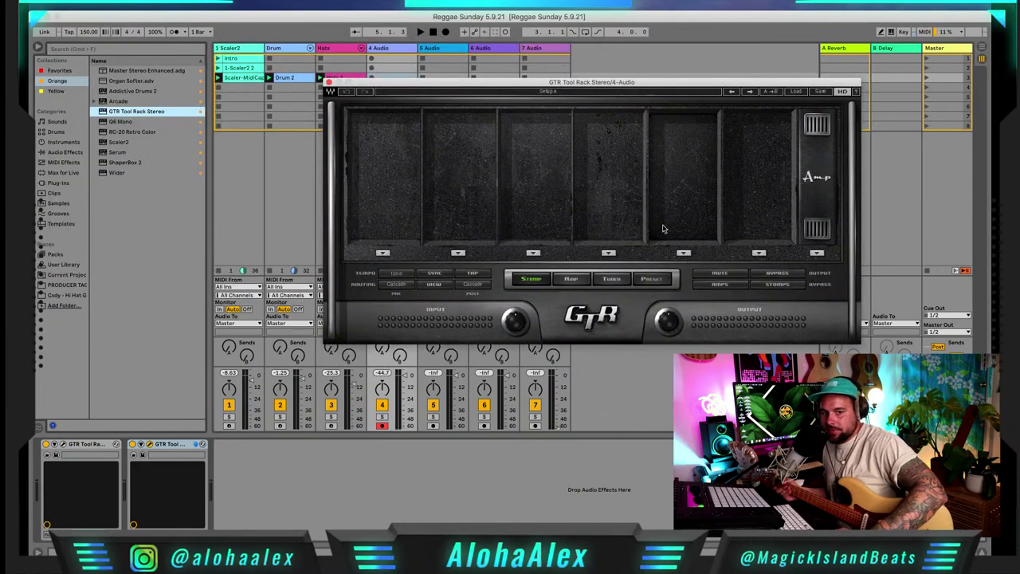
click(651, 277)
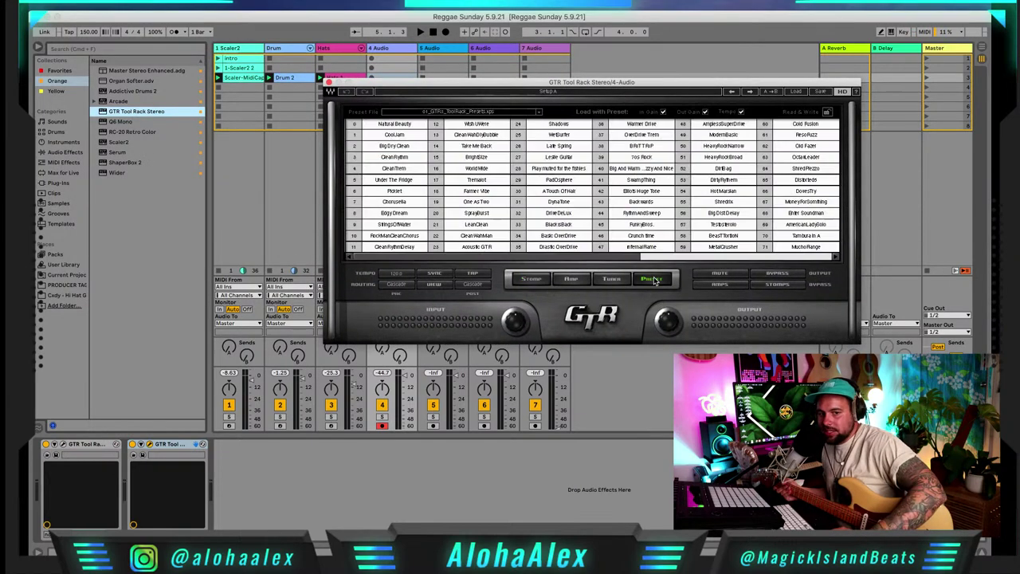
click(404, 159)
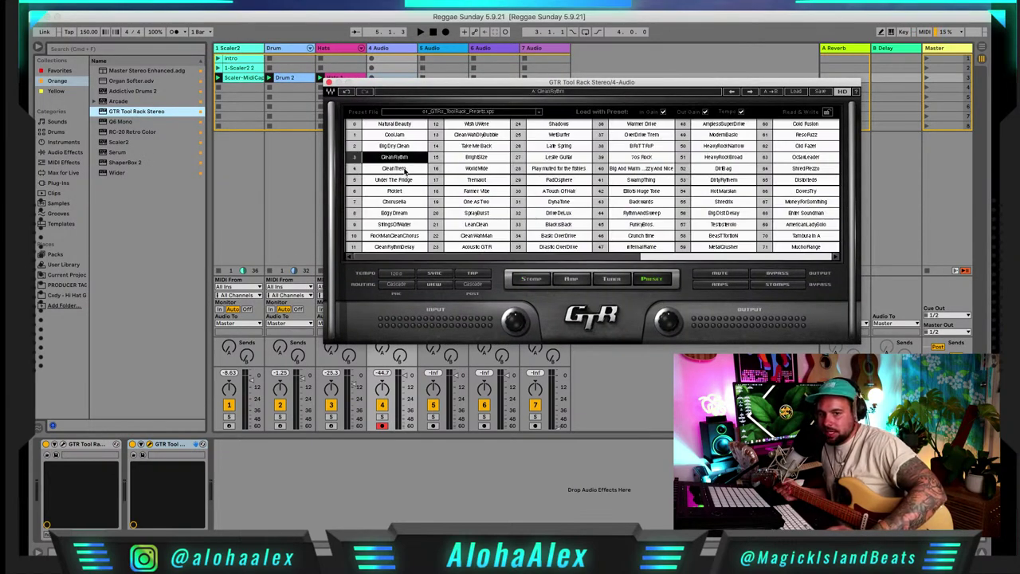
click(403, 146)
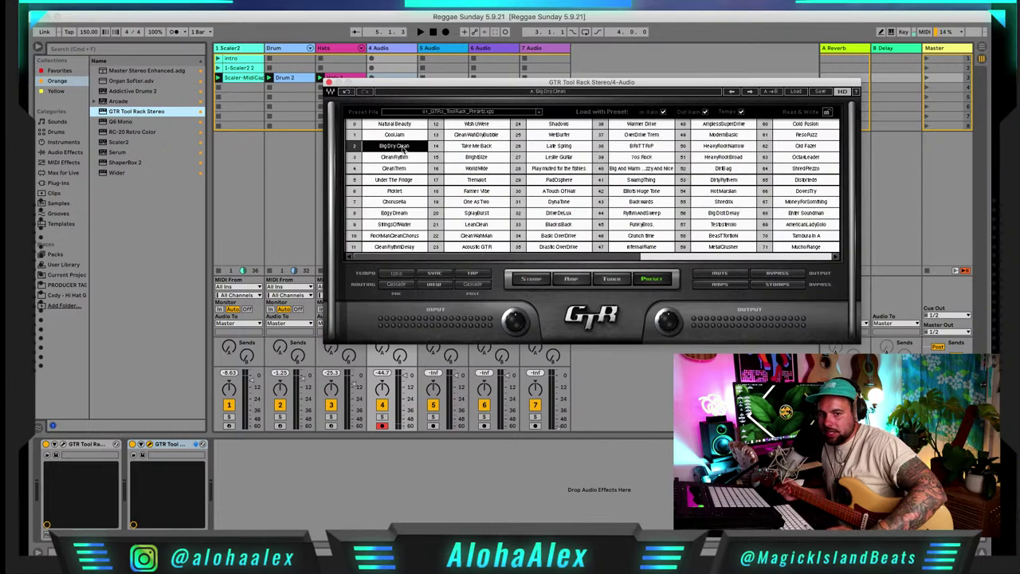
click(570, 281)
click(544, 280)
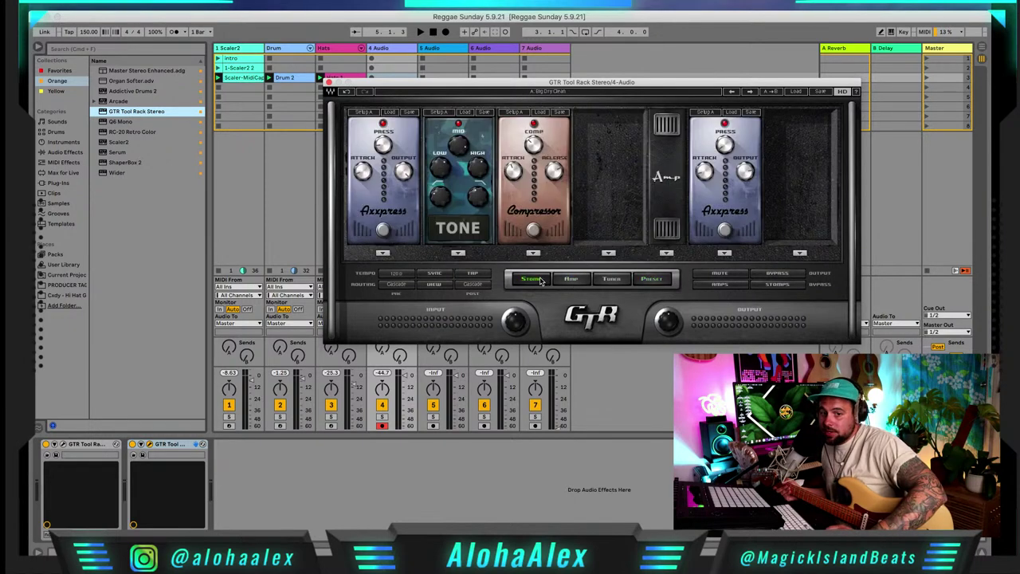
click(652, 280)
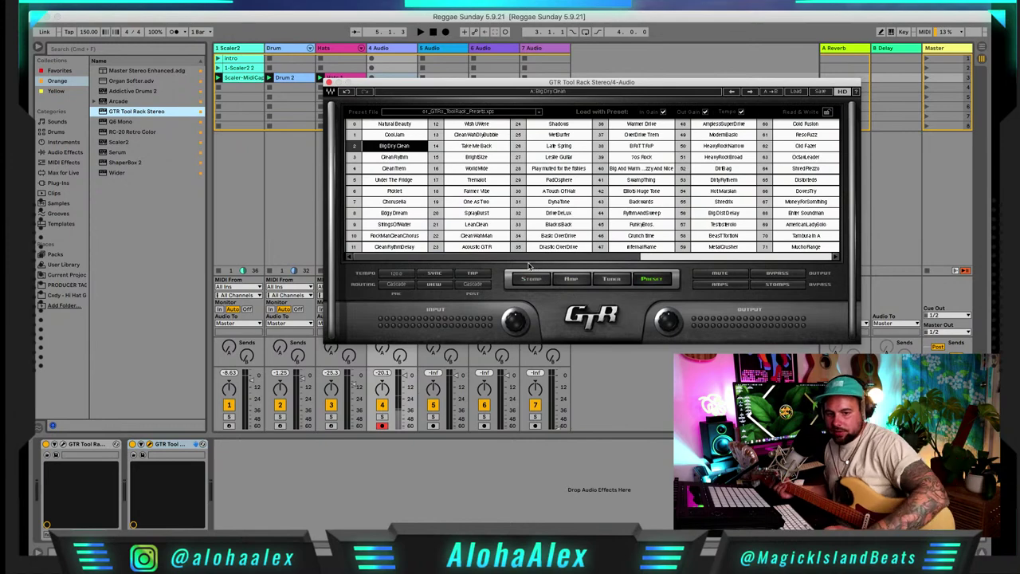
drag(375, 88, 510, 80)
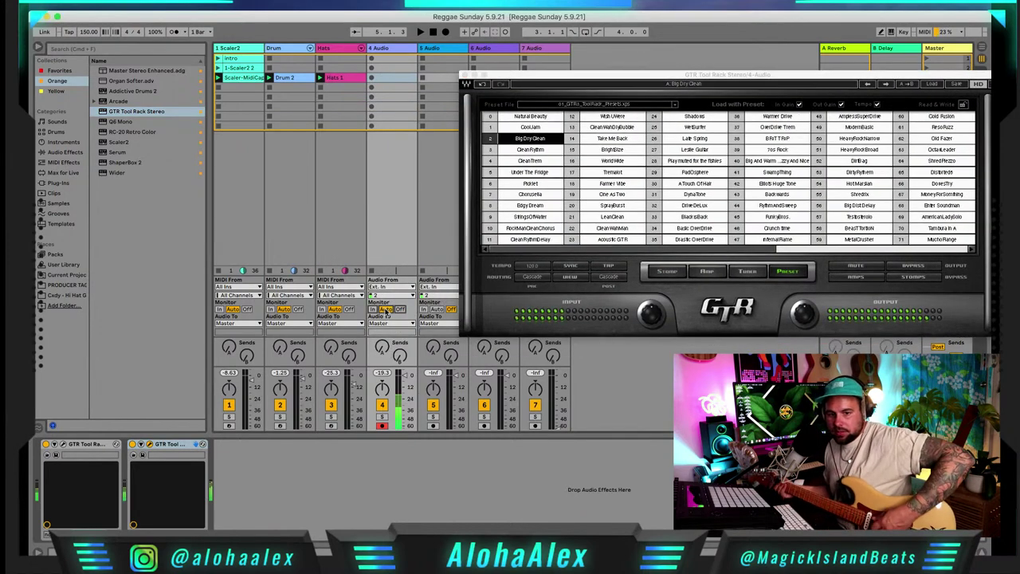
click(530, 129)
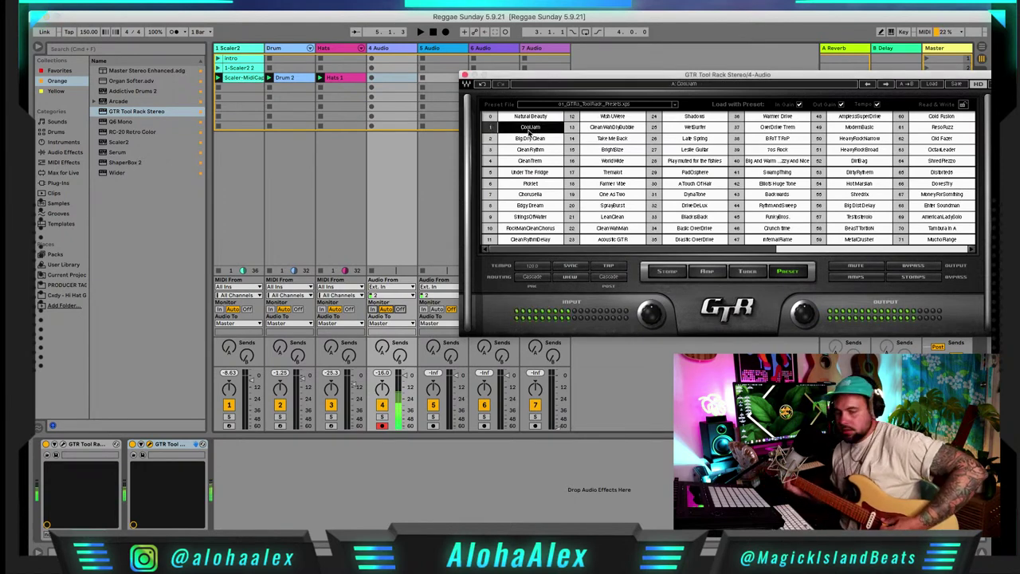
key(space)
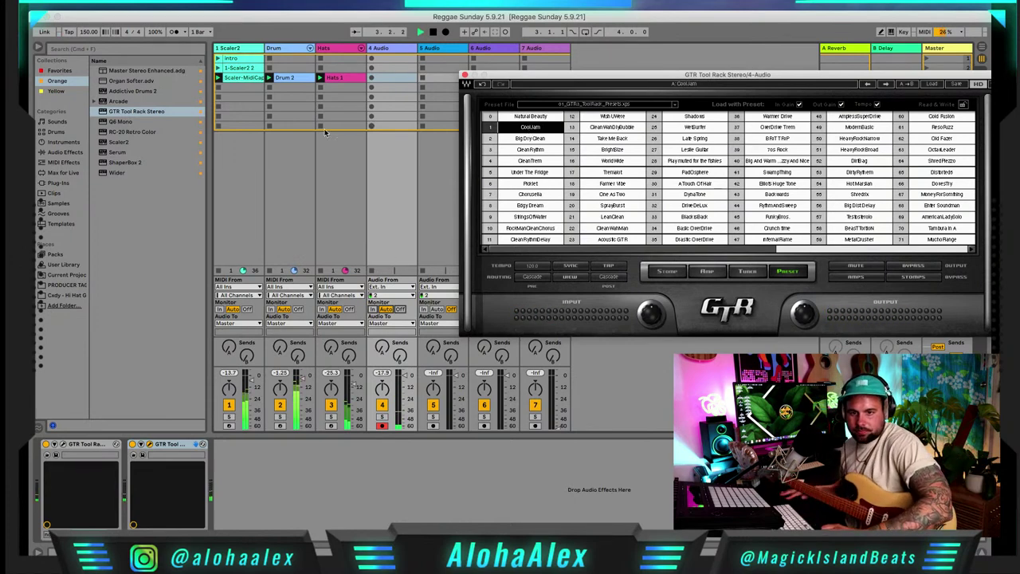
Close GTR and inspect the Scaler-MidiCapture clip and the Scaler2 plugin
click(236, 78)
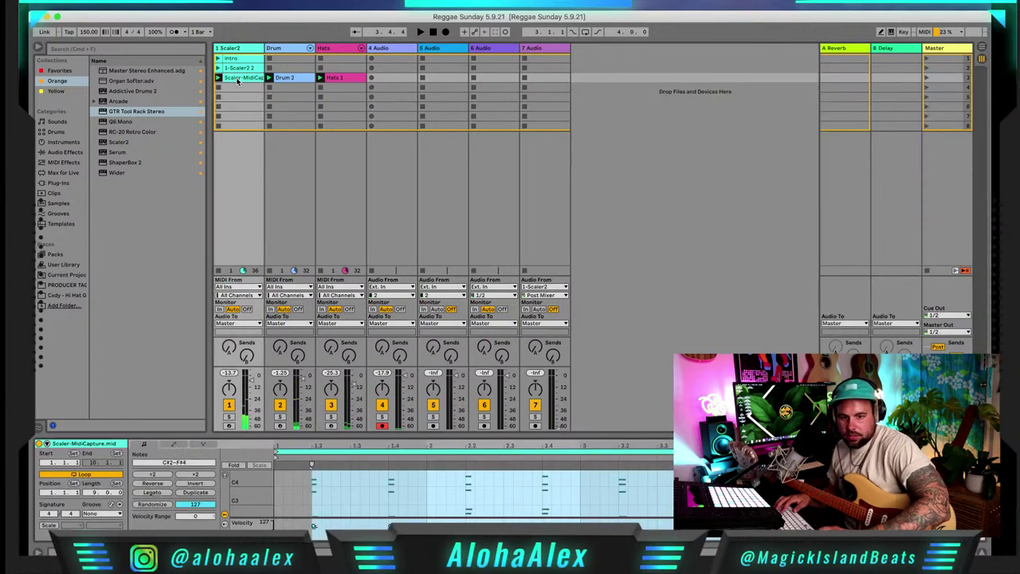
click(240, 68)
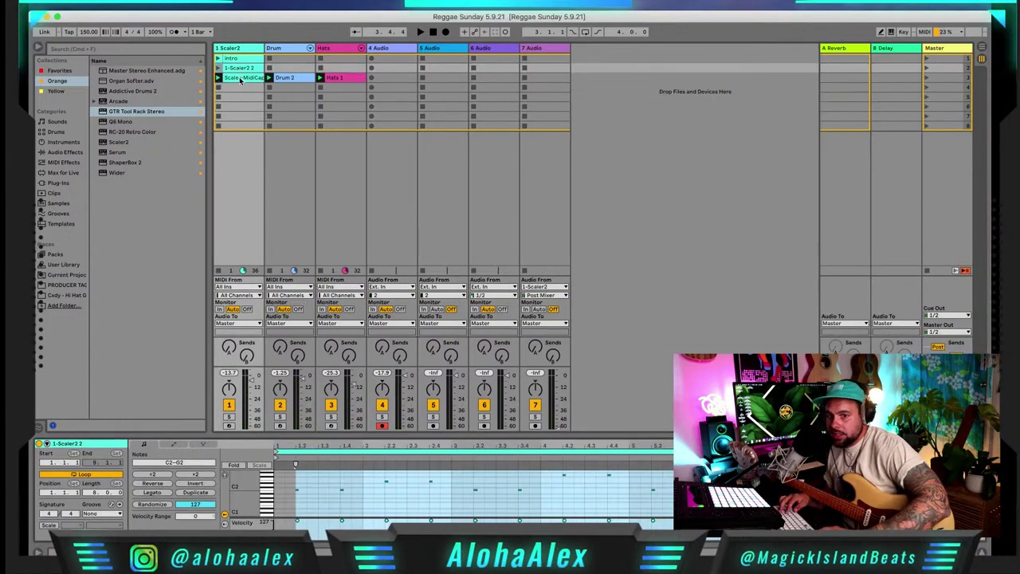
key(Down)
click(237, 49)
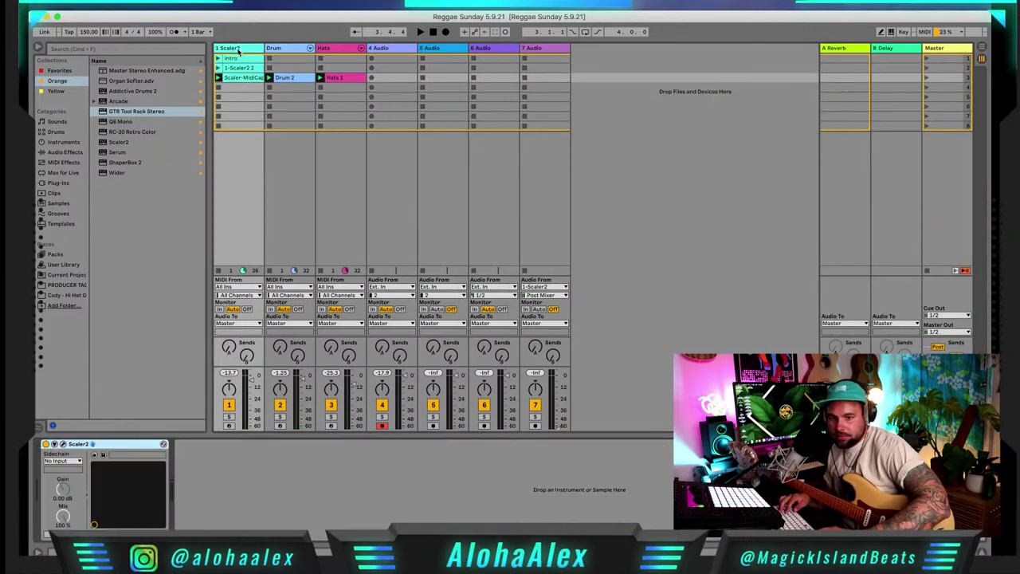
click(63, 445)
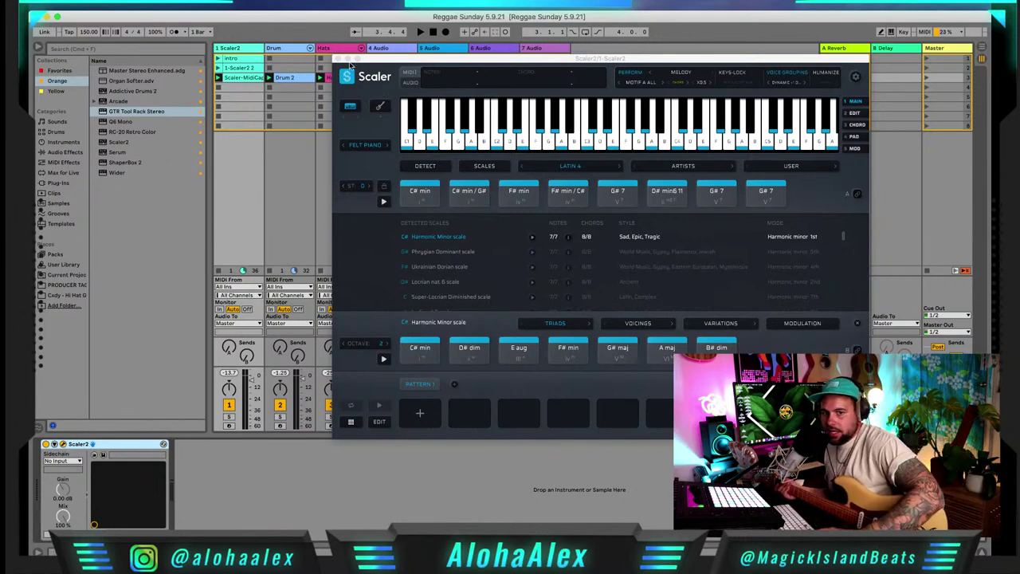
click(348, 61)
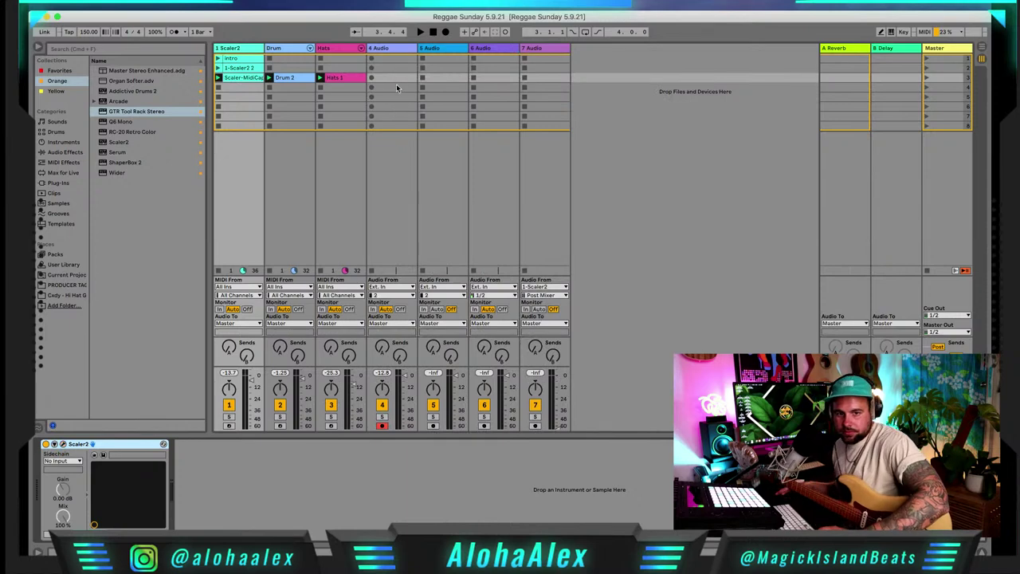
Rename track 4 to 'Guitar' and delete its duplicate GTR Tool device
click(386, 49)
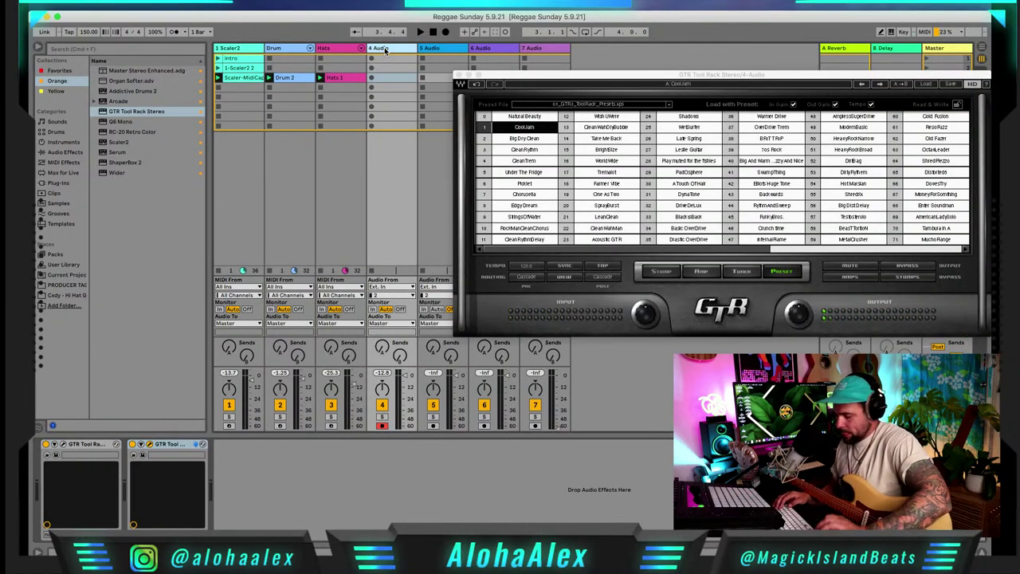
key(super+r)
text(G)
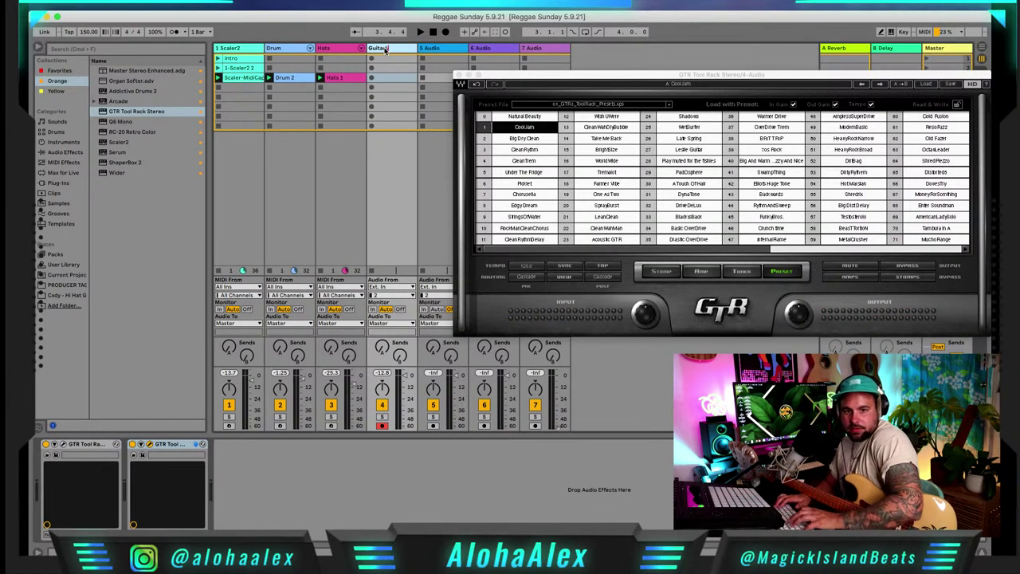
text(uitar)
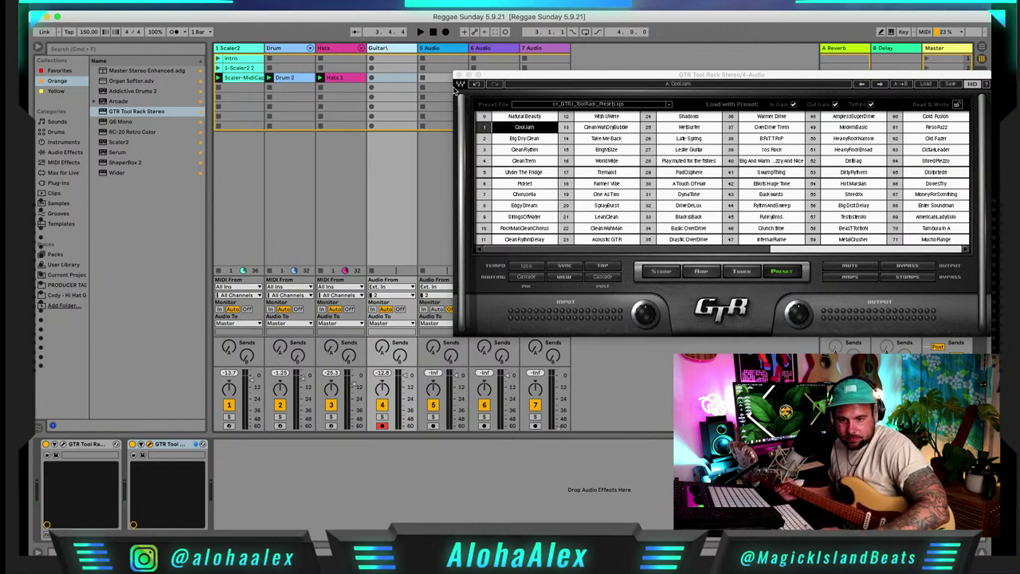
click(459, 75)
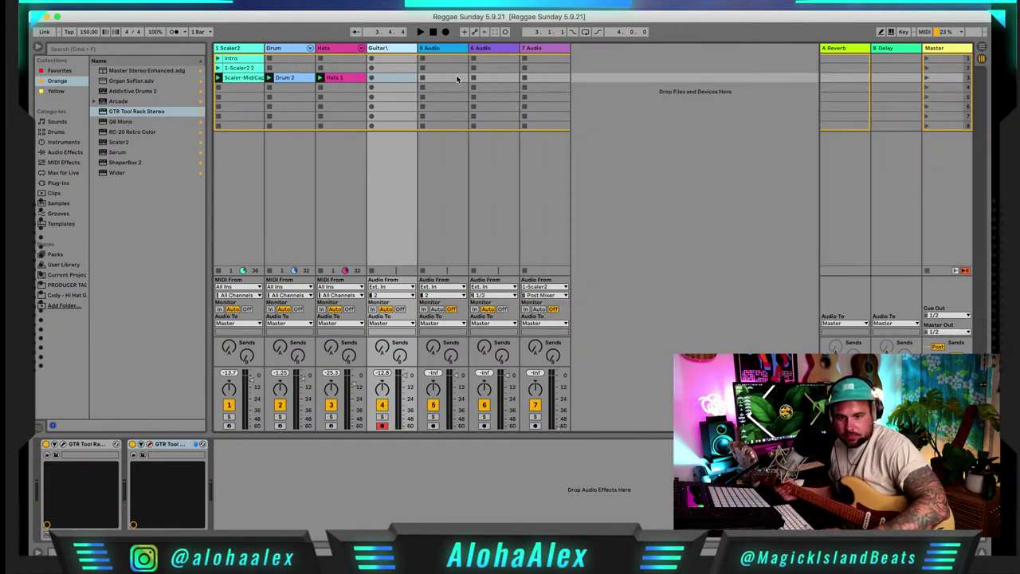
click(165, 444)
key(Delete)
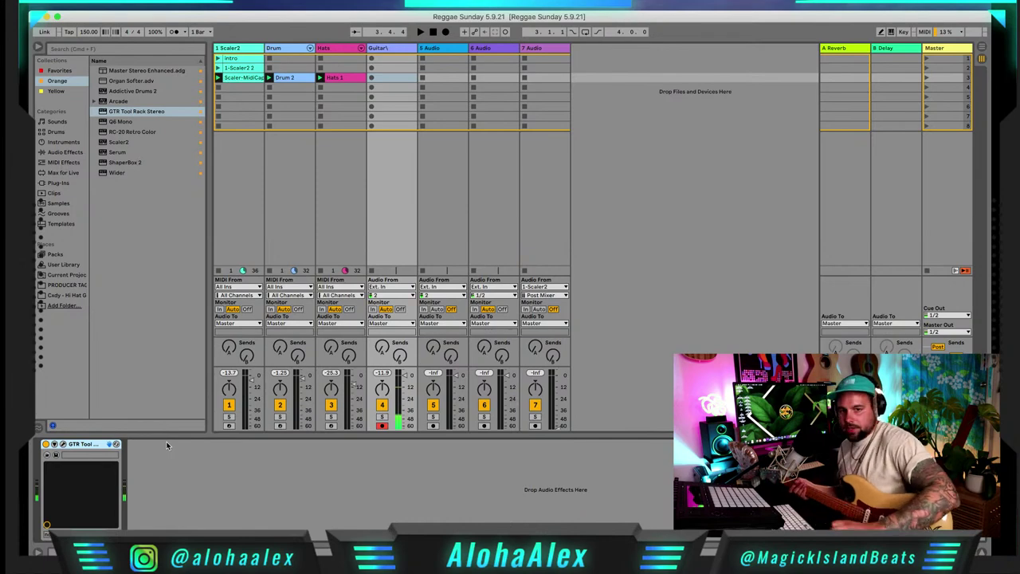
Record the Guitar_1 loop, check the Scaler-MidiCapture clip's loop length, and relaunch that clip
click(372, 78)
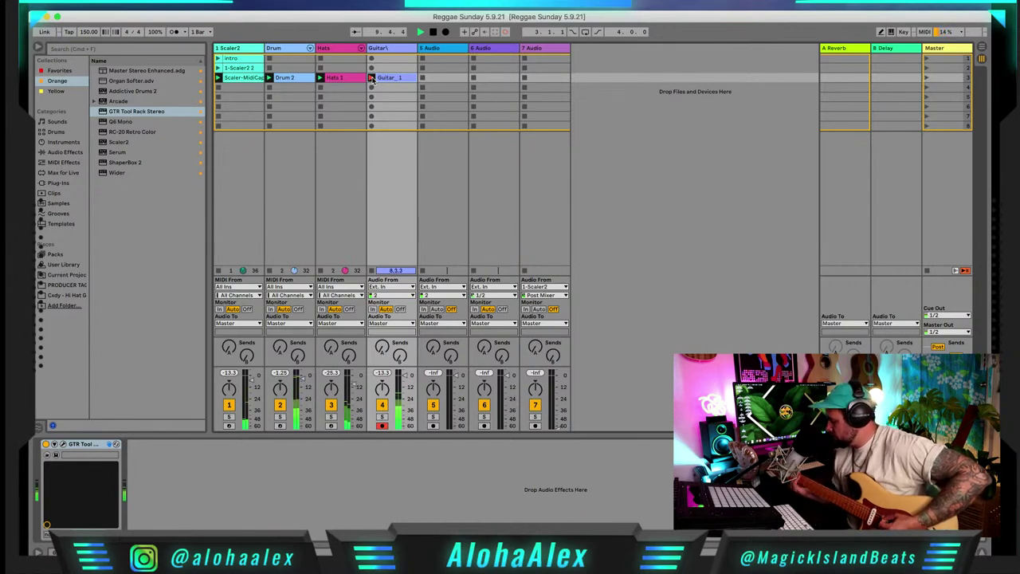
key(space)
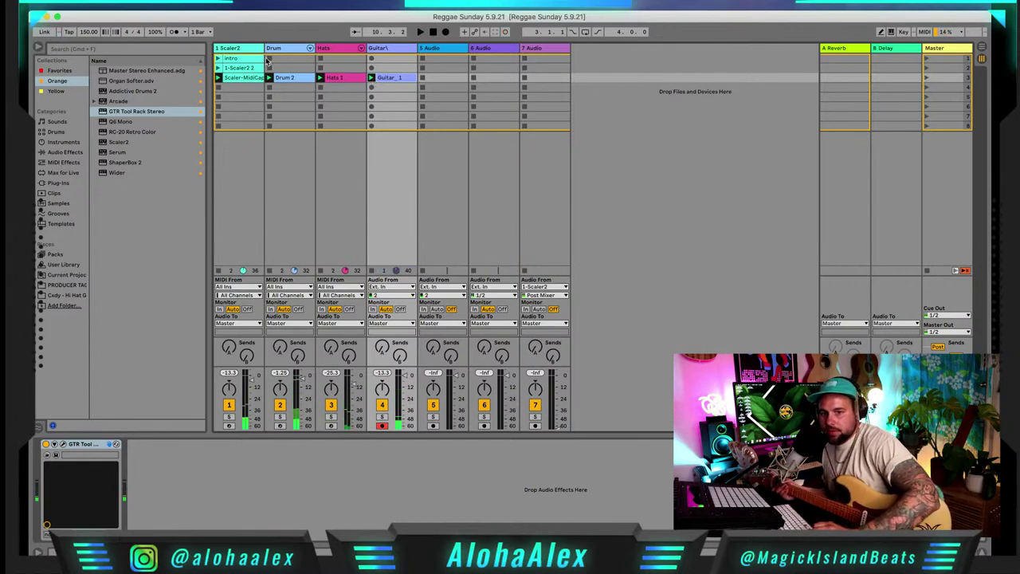
click(244, 78)
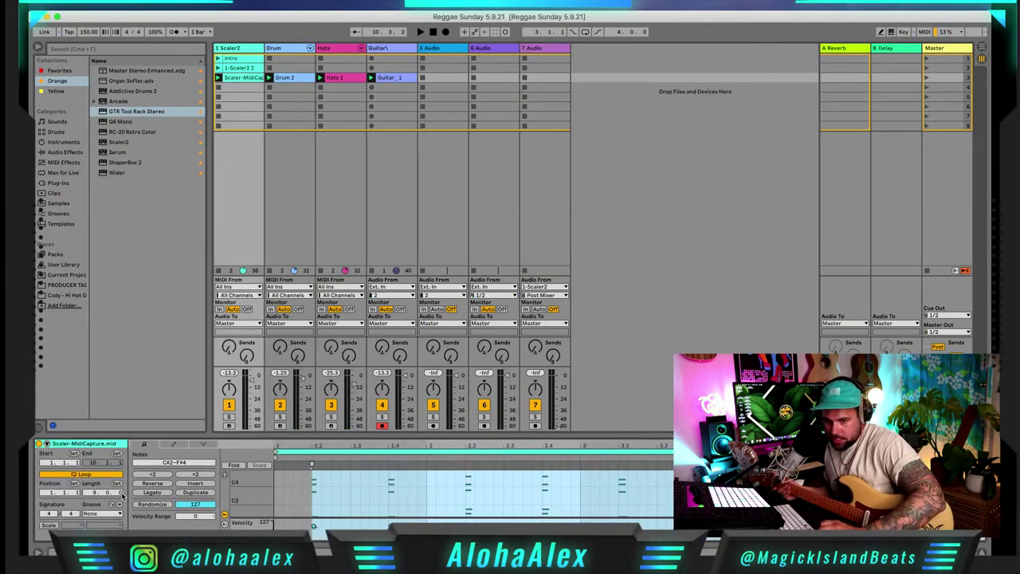
click(94, 494)
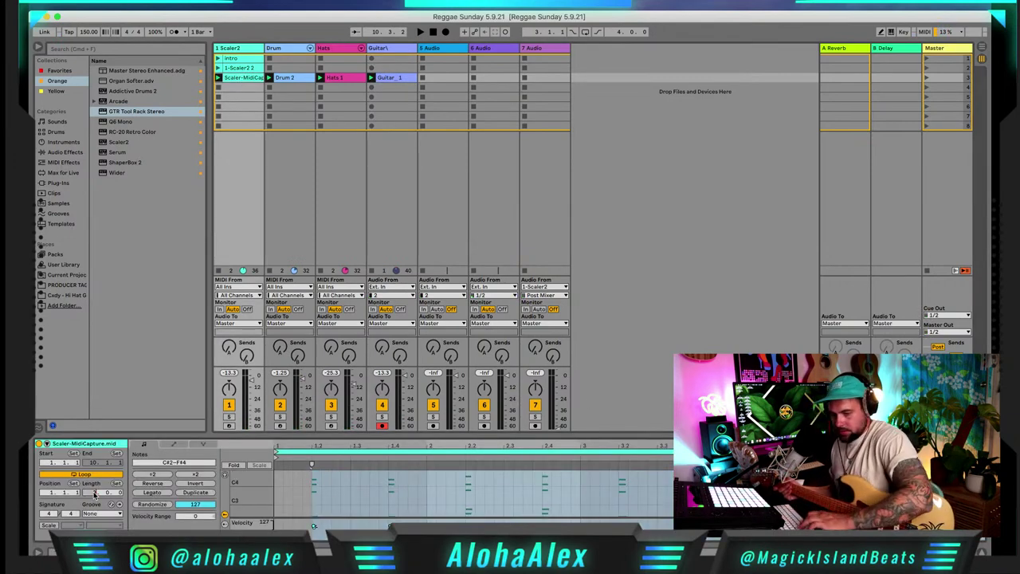
click(217, 78)
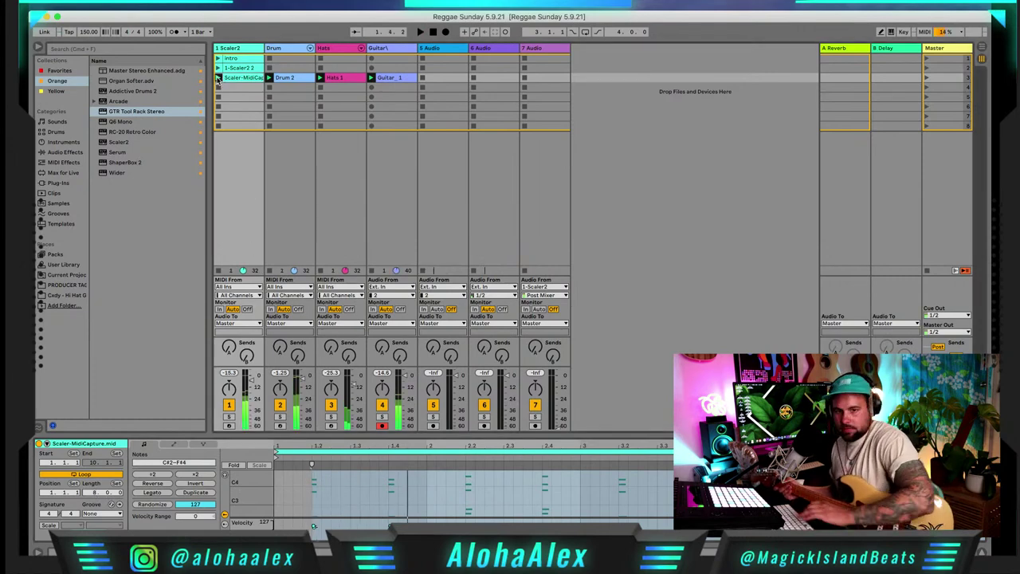
Delete Guitar_1, set the GTR rack to the CoolJam preset, and record a Guitar_2 loop
click(391, 78)
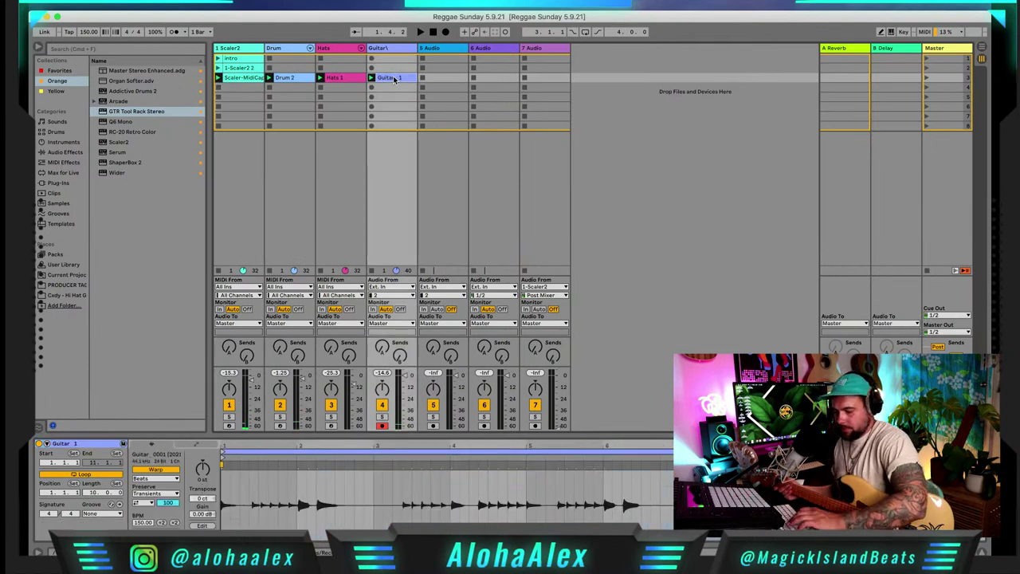
key(Delete)
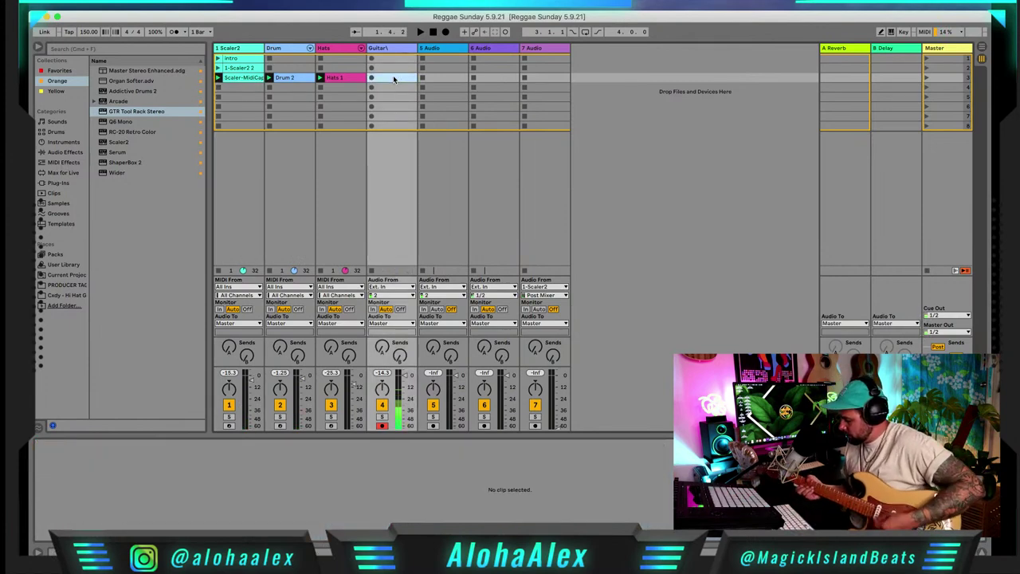
click(389, 49)
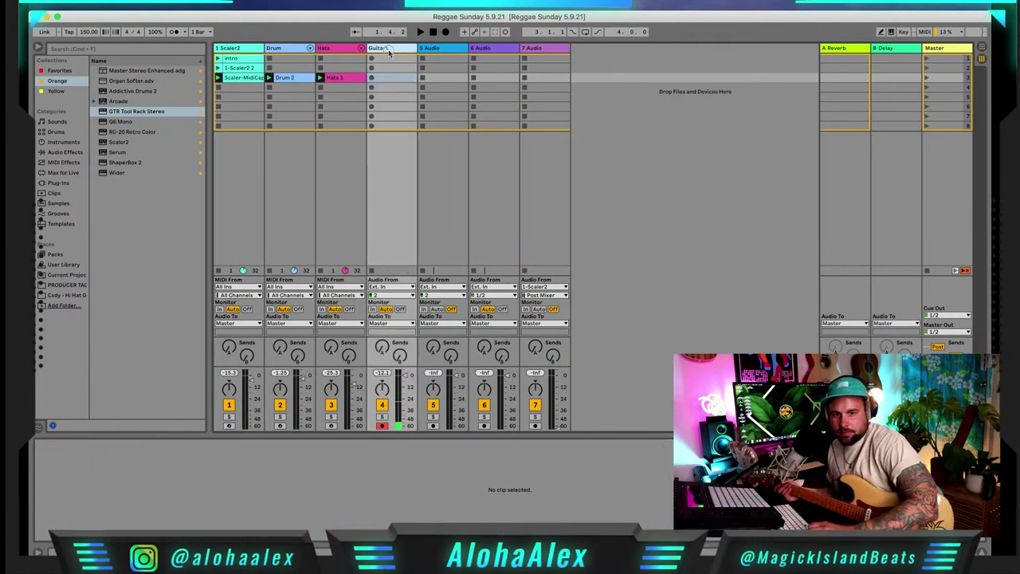
click(65, 444)
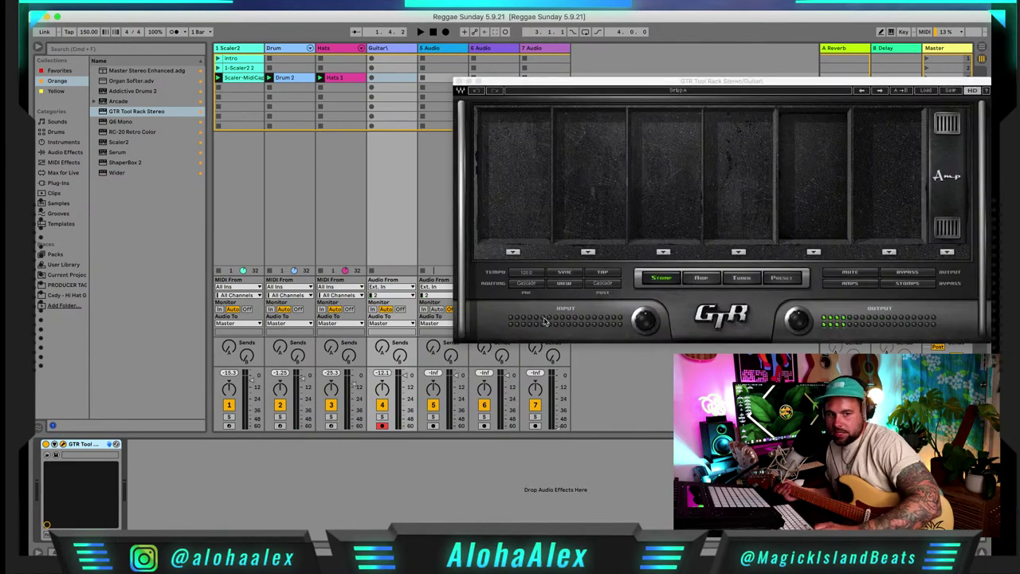
click(787, 277)
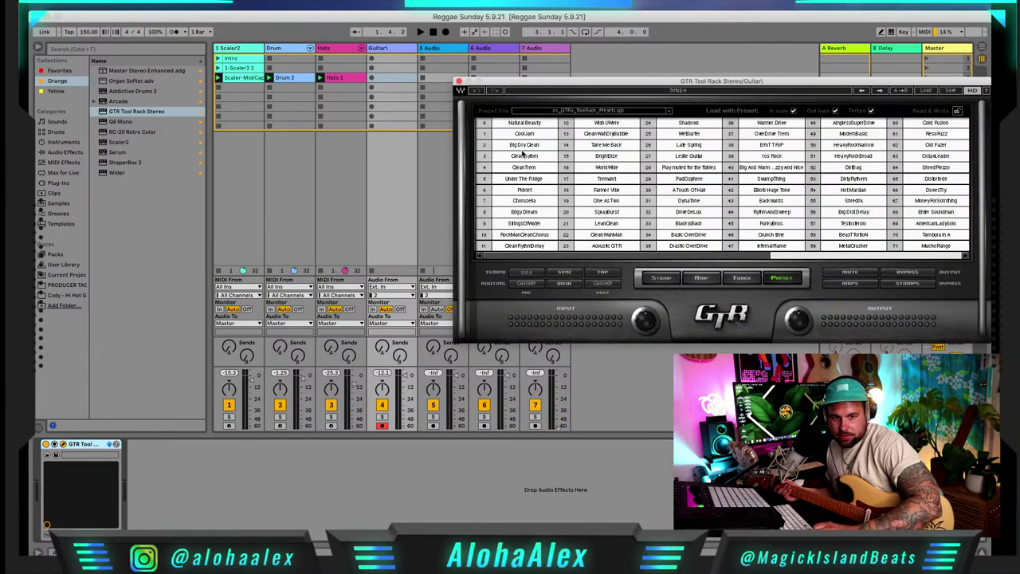
click(523, 134)
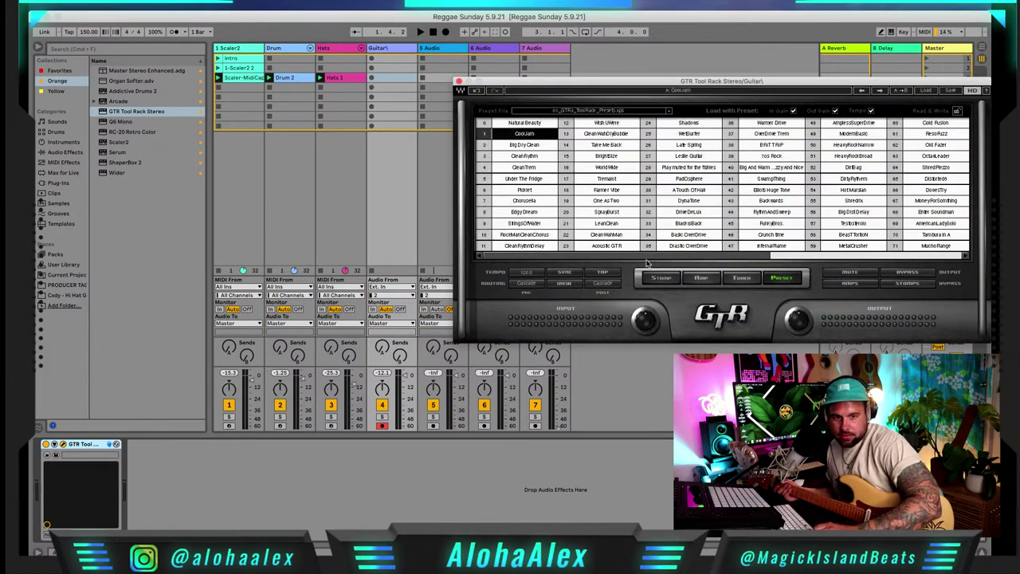
click(663, 278)
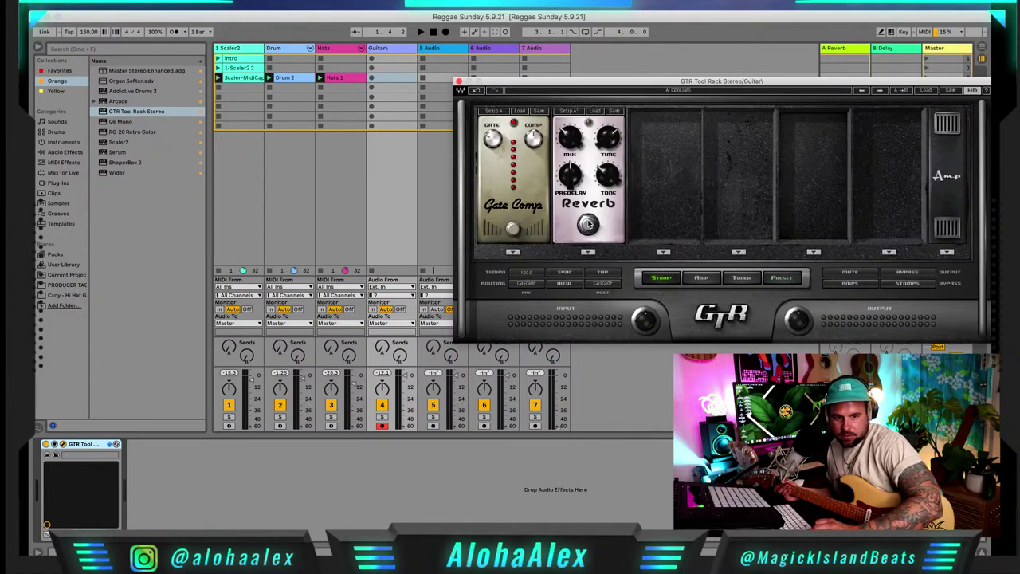
click(459, 81)
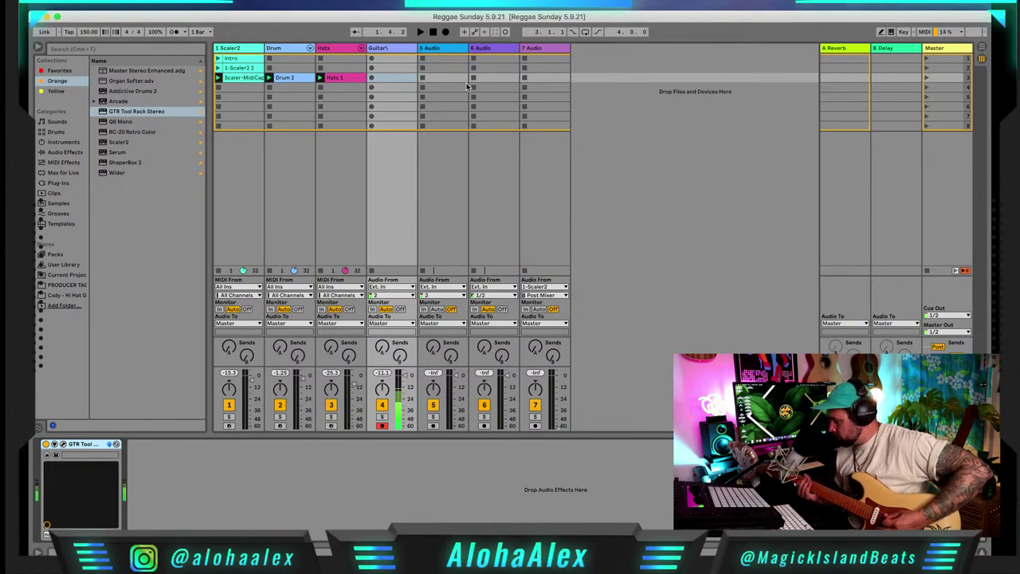
click(371, 77)
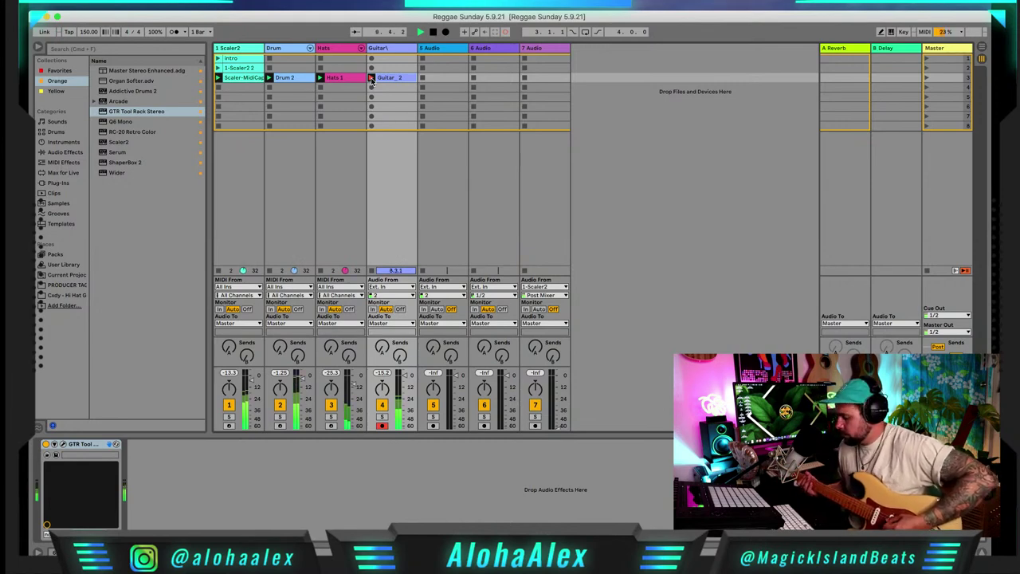
click(371, 80)
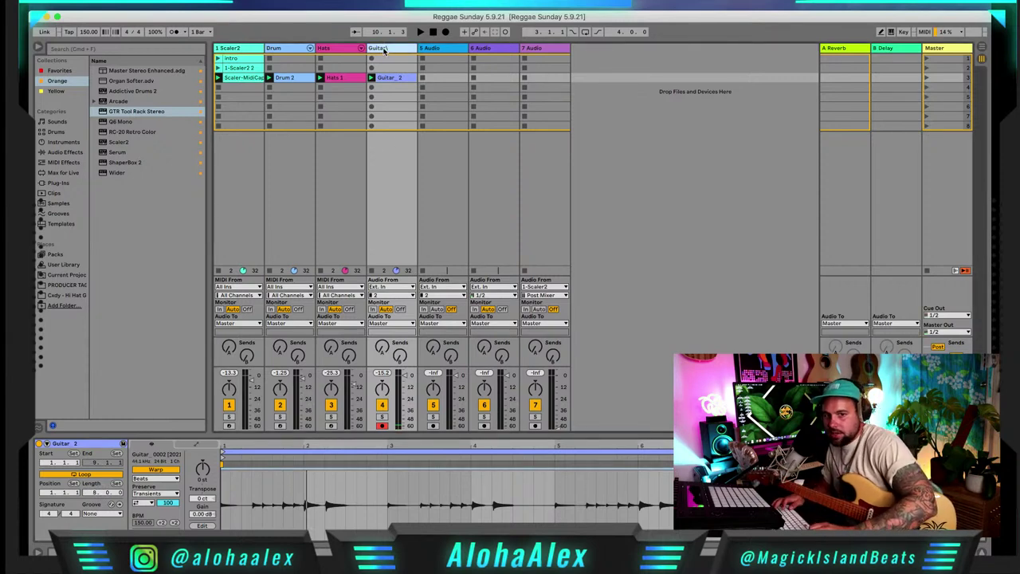
Duplicate the Guitar track and delete the copied Guitar_2 clip
key(super+d)
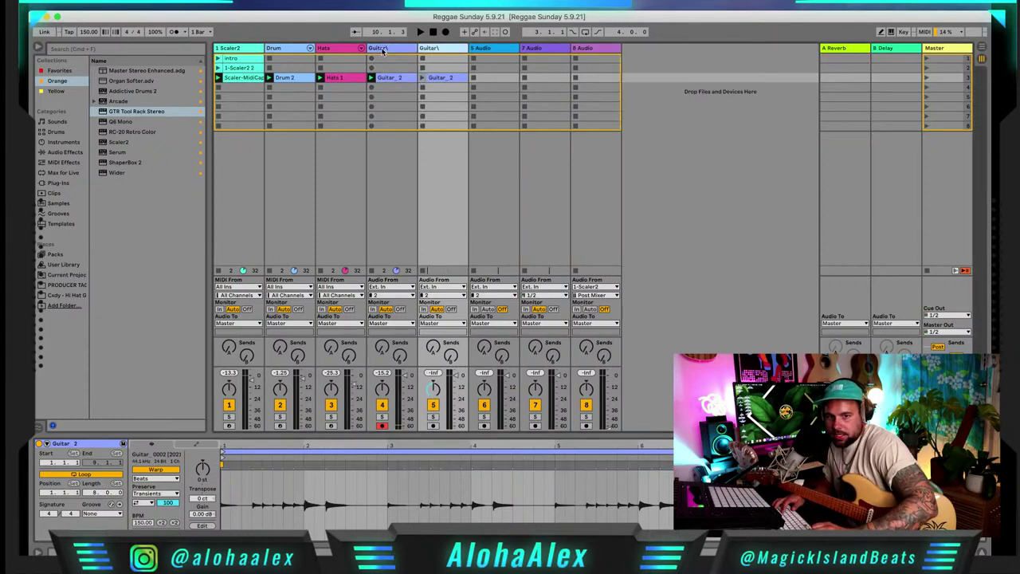
click(442, 78)
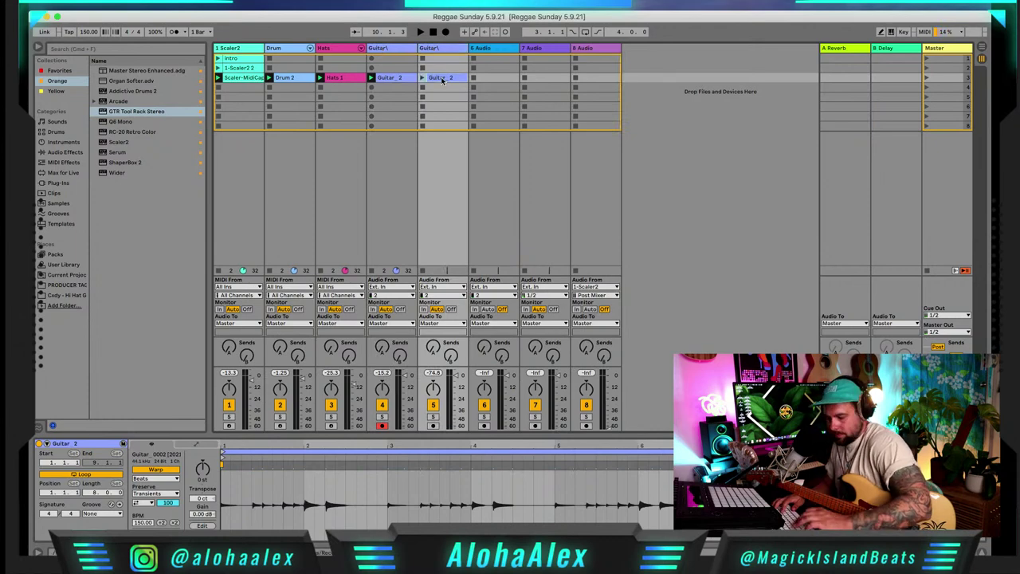
key(Delete)
Switch the new track's GTR rack to the CleanWahMan preset and arm it
click(439, 51)
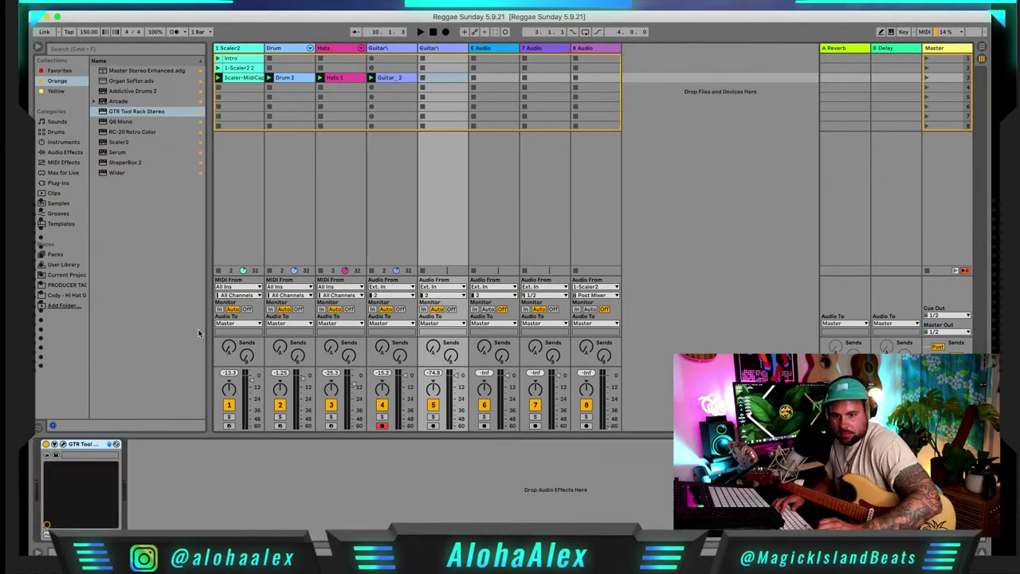
click(67, 444)
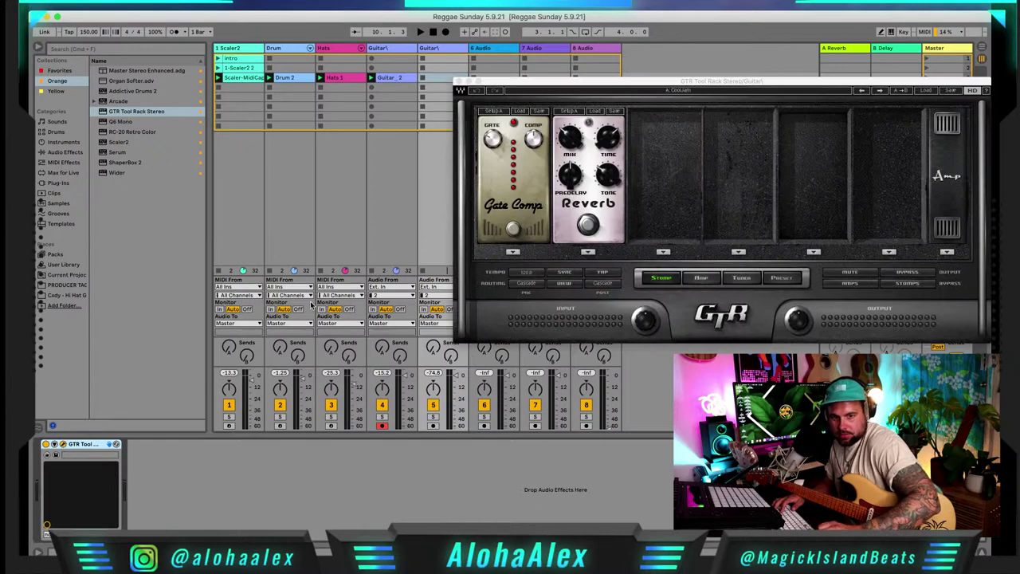
click(777, 279)
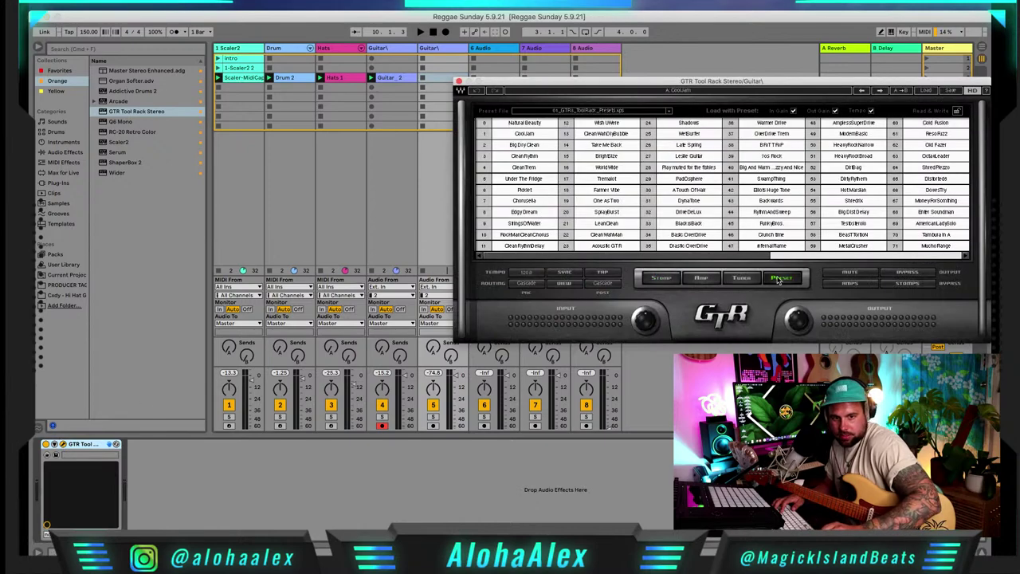
click(617, 236)
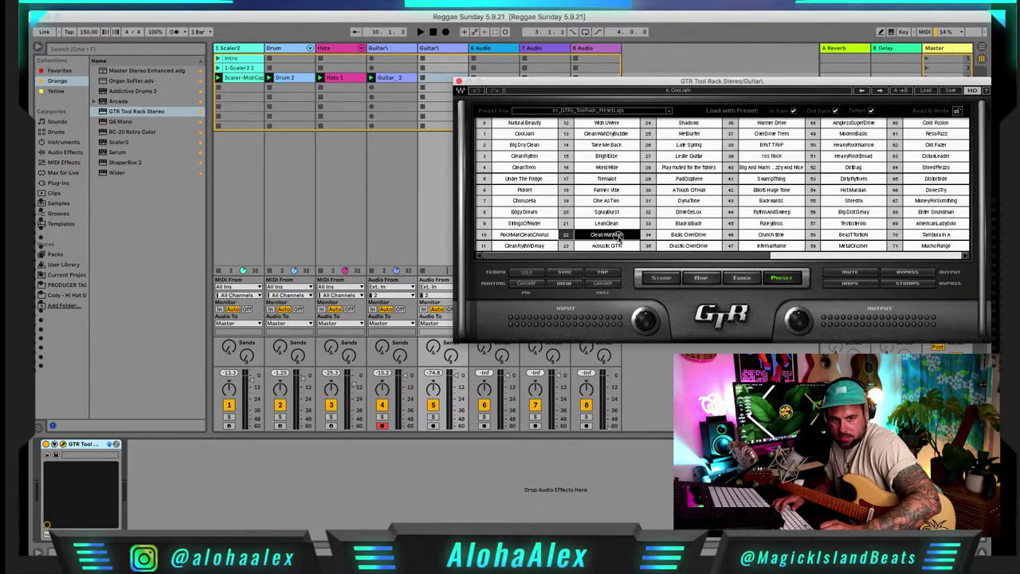
click(660, 278)
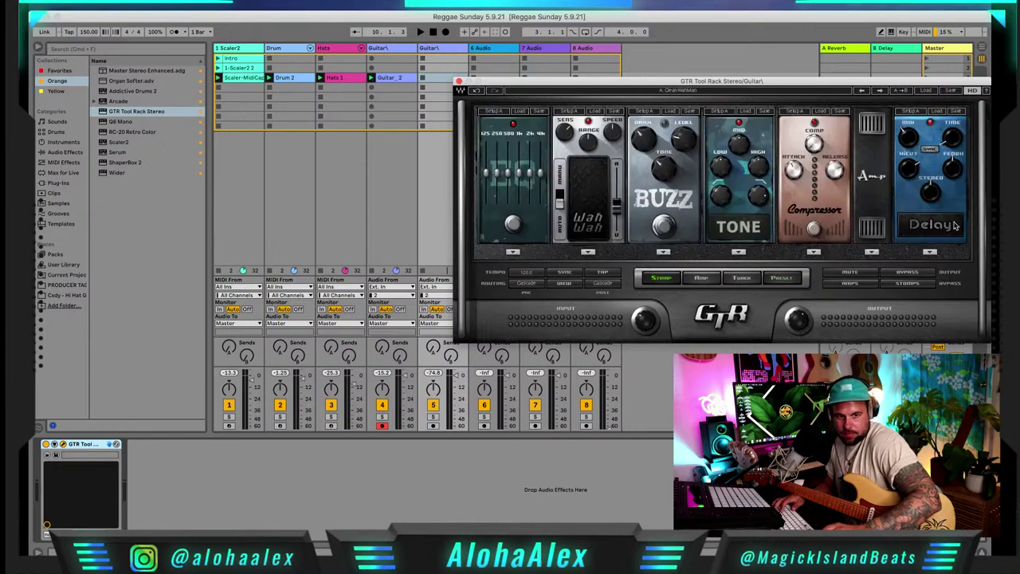
click(459, 81)
click(435, 425)
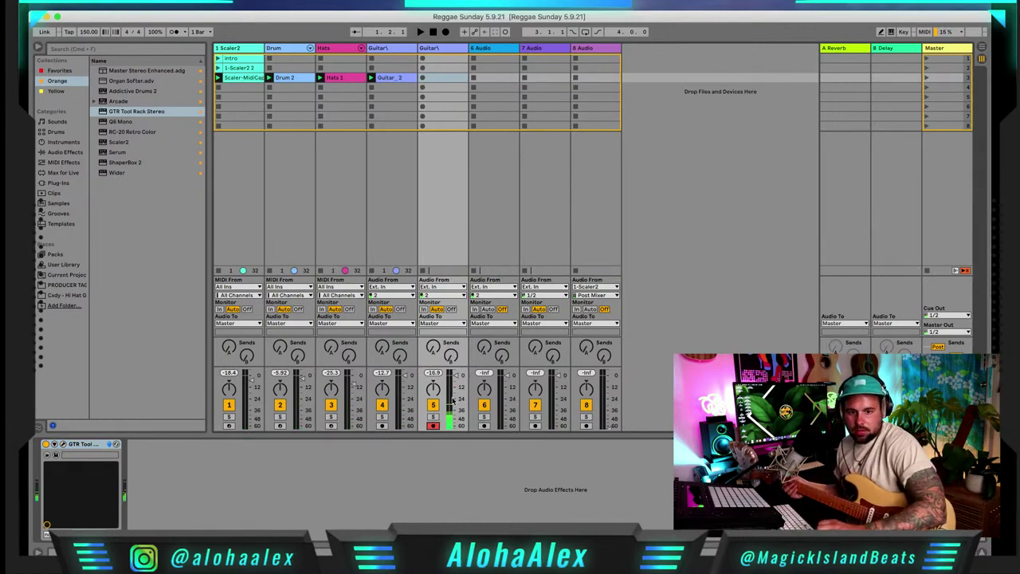
Record a Guitar_1 loop on the second guitar track and view its waveform
click(423, 78)
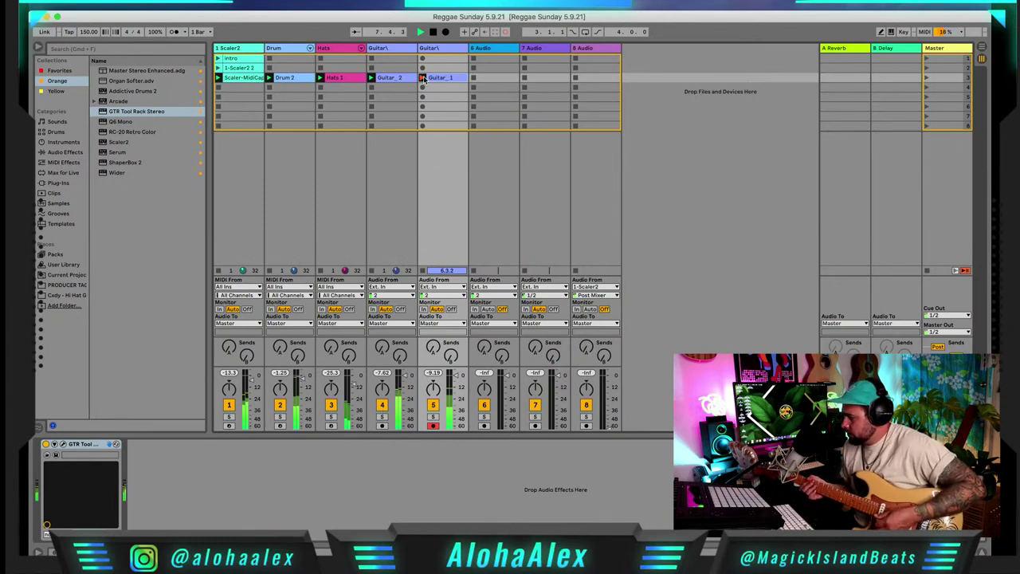
key(space)
click(439, 77)
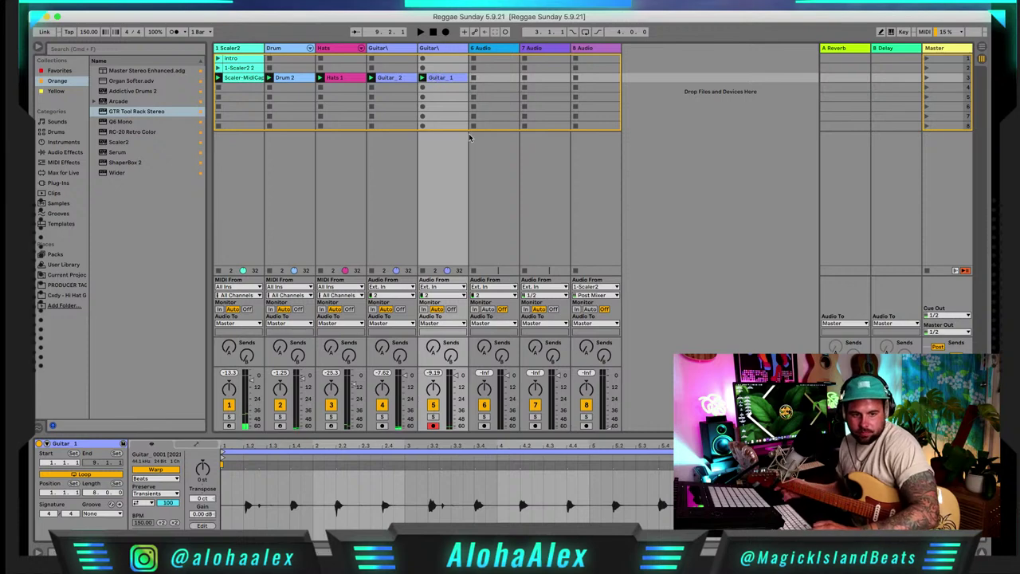
Play the loops and pull down the volume faders of both guitar tracks
key(space)
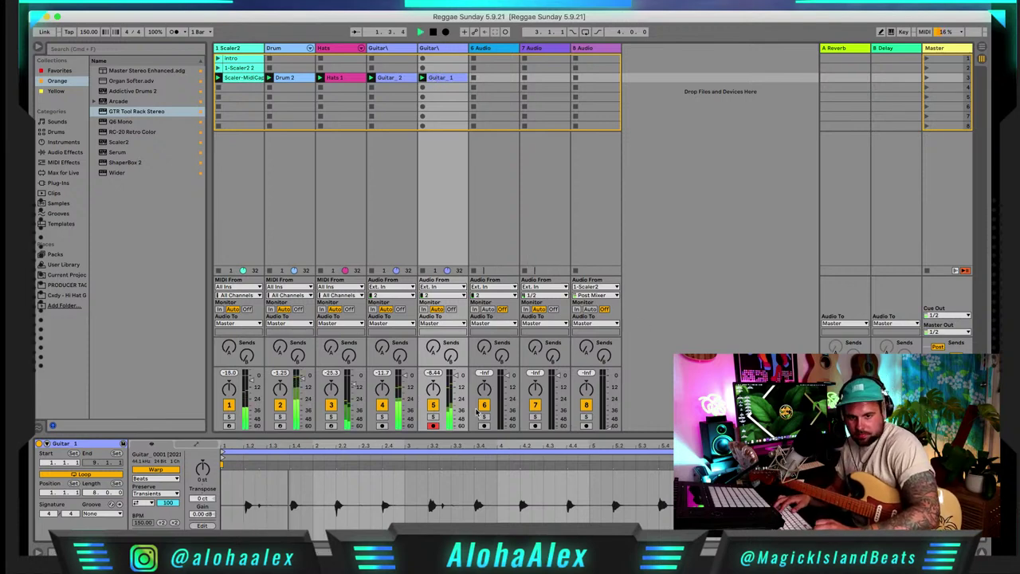
key(space)
drag(456, 376, 405, 384)
key(space)
key(space)
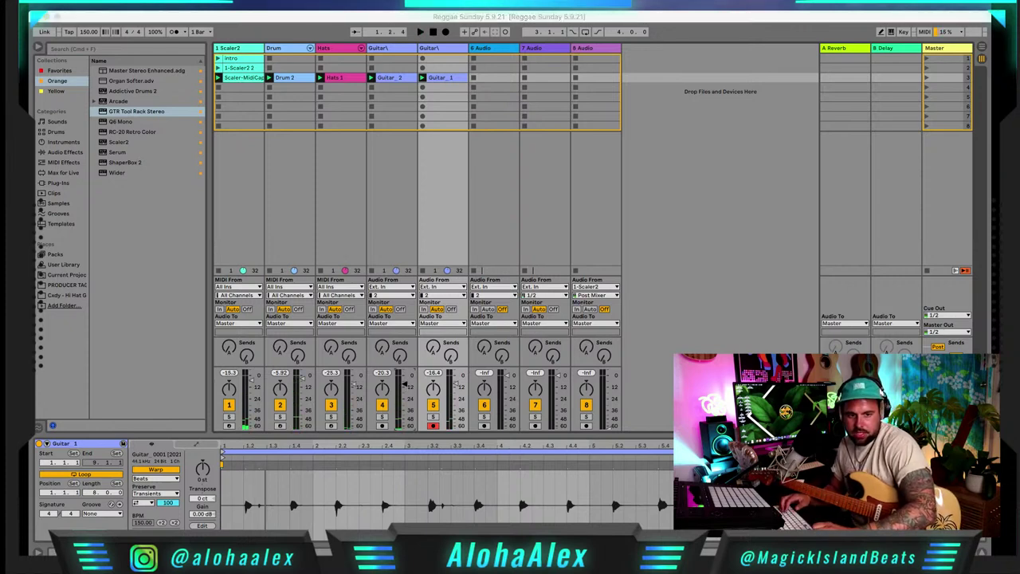
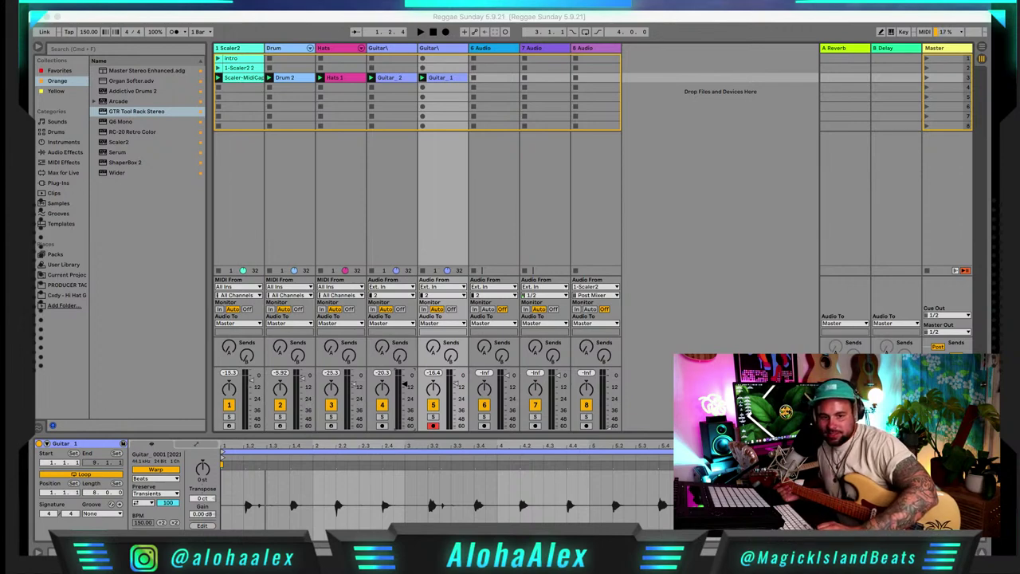
Add a new empty MIDI track, 2 MIDI, directly after the Scaler2 track
click(658, 395)
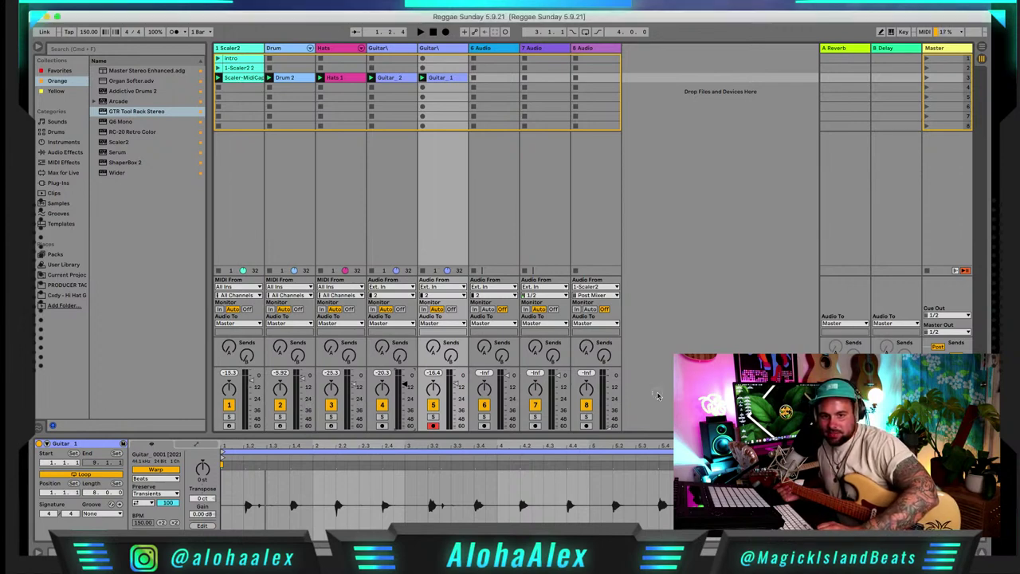
click(433, 49)
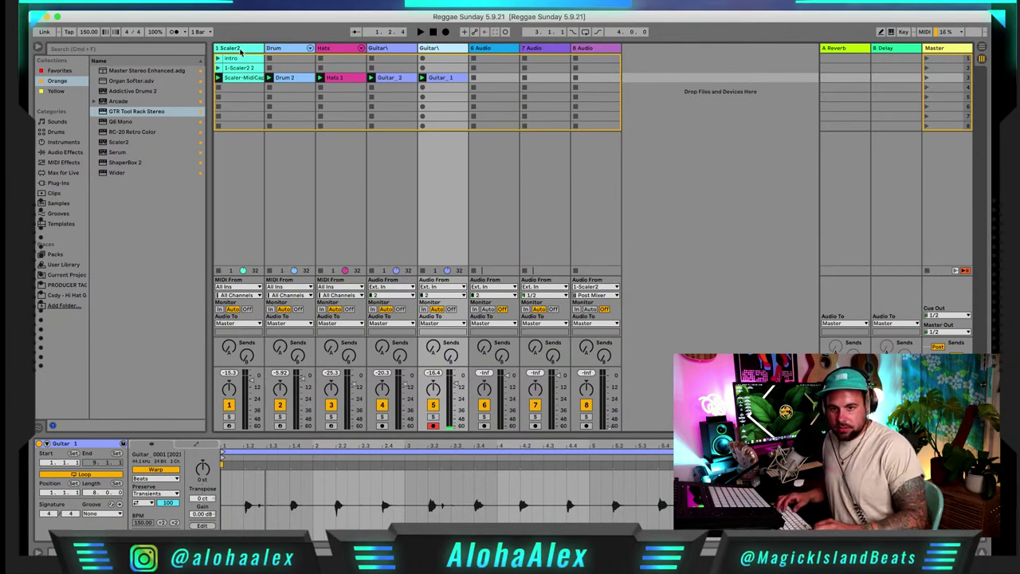
click(240, 50)
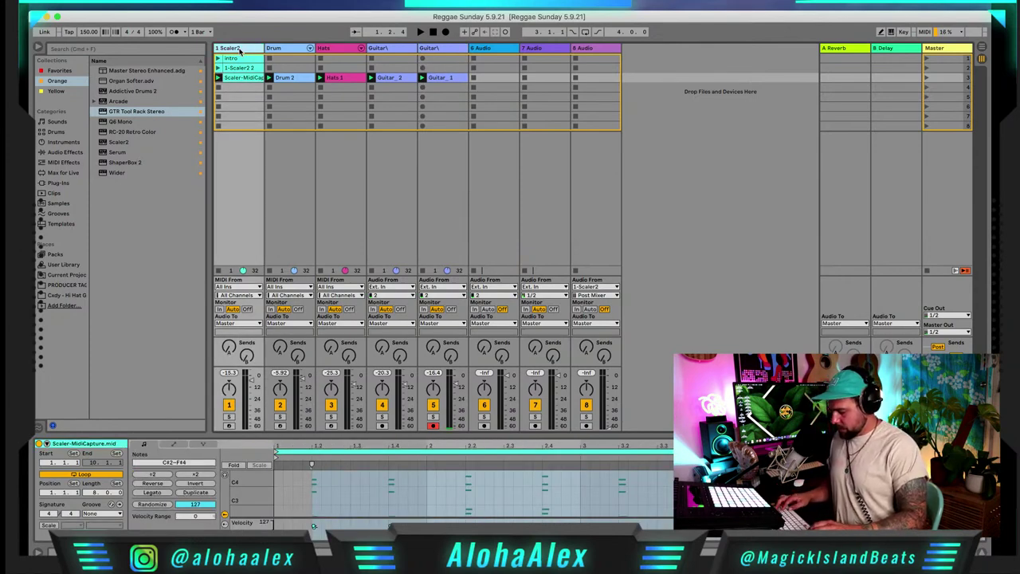
key(super+shift+t)
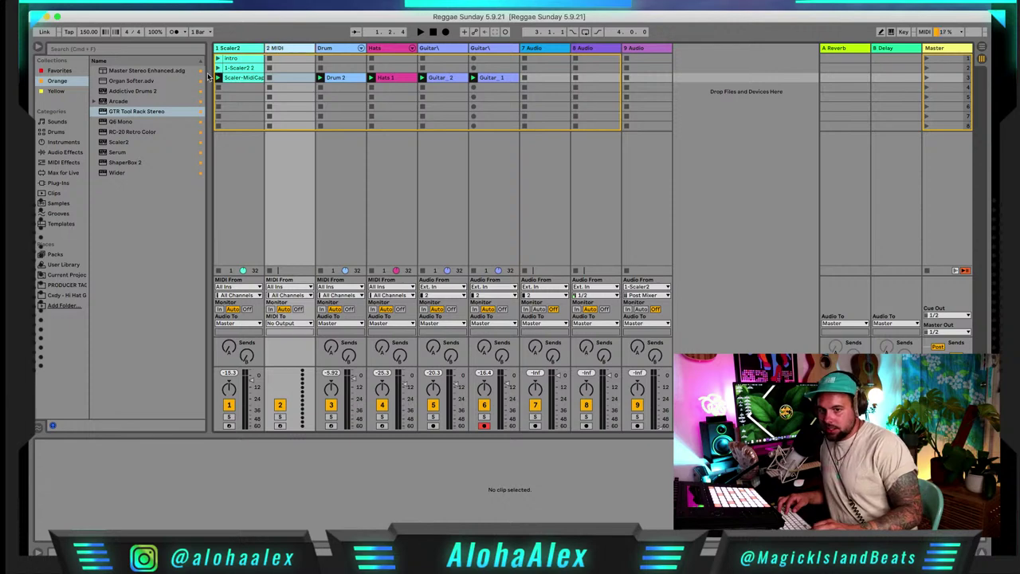
Load the Organ Softer preset onto track 2 and copy the Scaler-MidiCapture chord clip into it
click(61, 71)
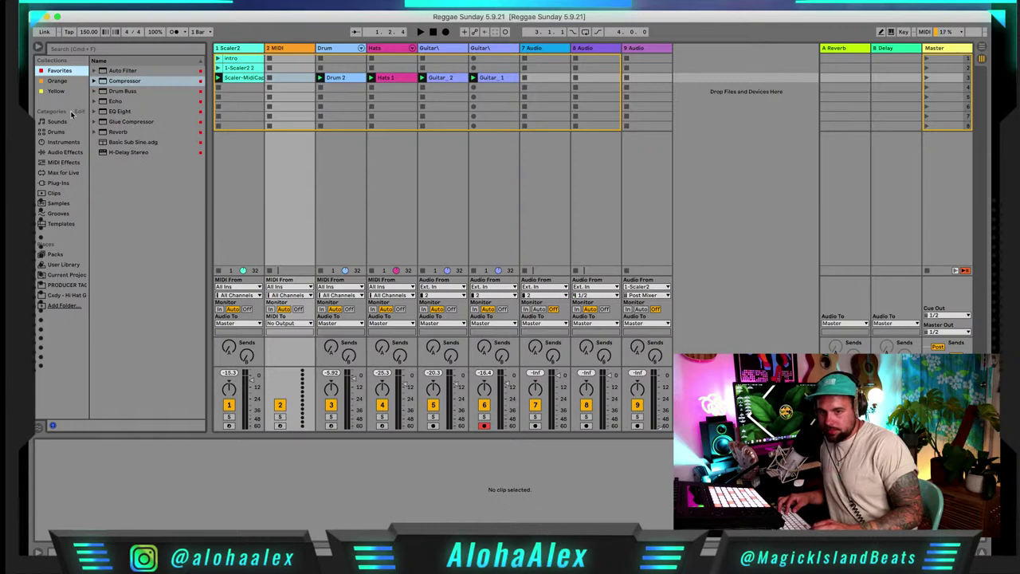
click(110, 50)
text(softer)
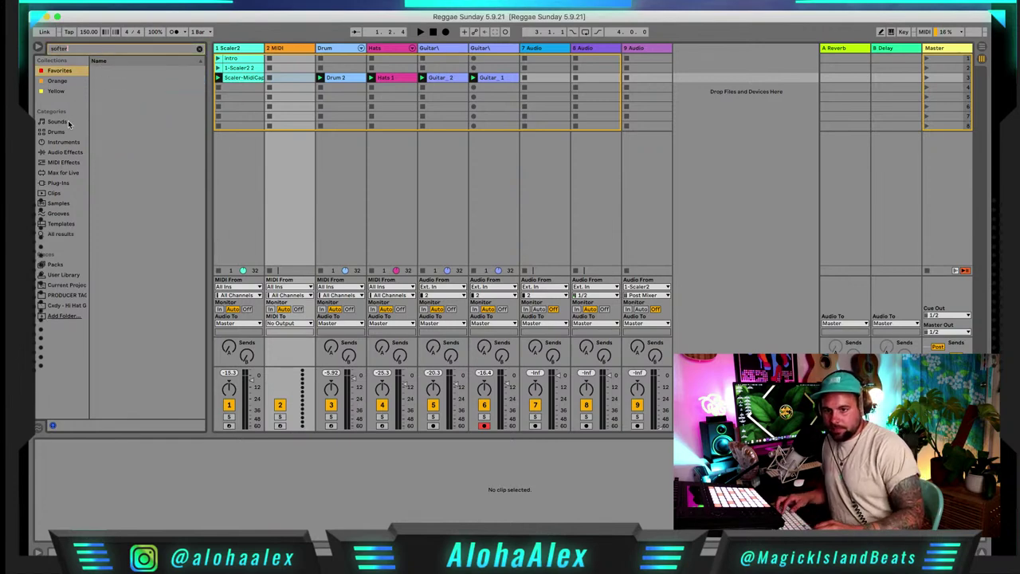
click(63, 126)
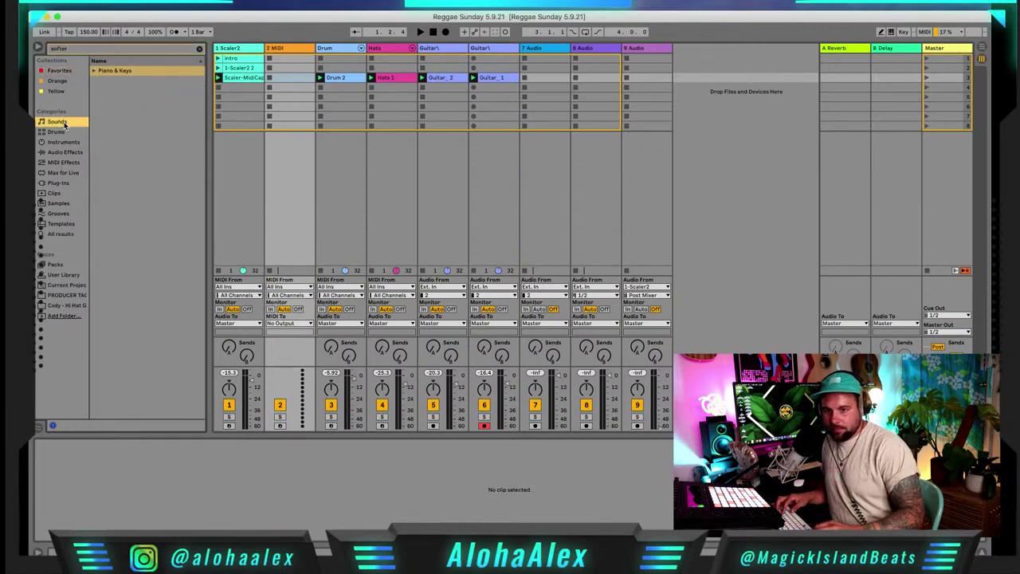
click(94, 71)
drag(119, 81, 288, 52)
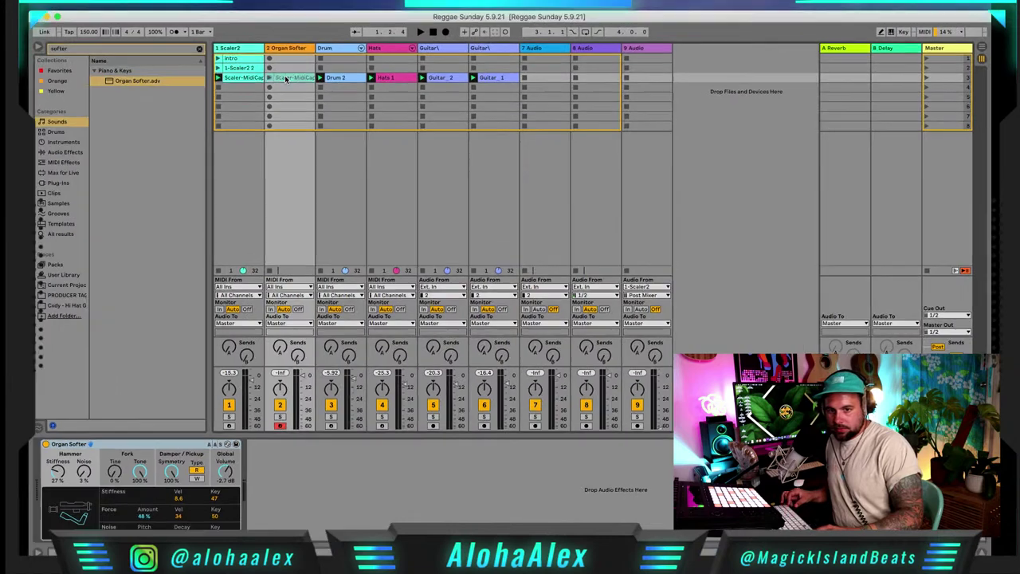
drag(247, 80, 289, 77)
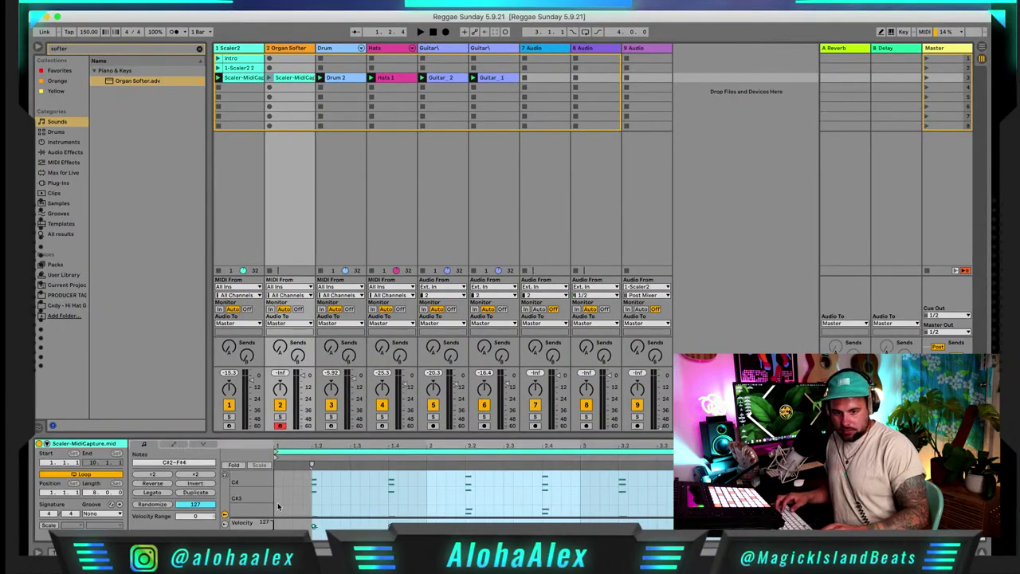
Select all the organ clip's notes and nudge them slightly earlier
click(330, 488)
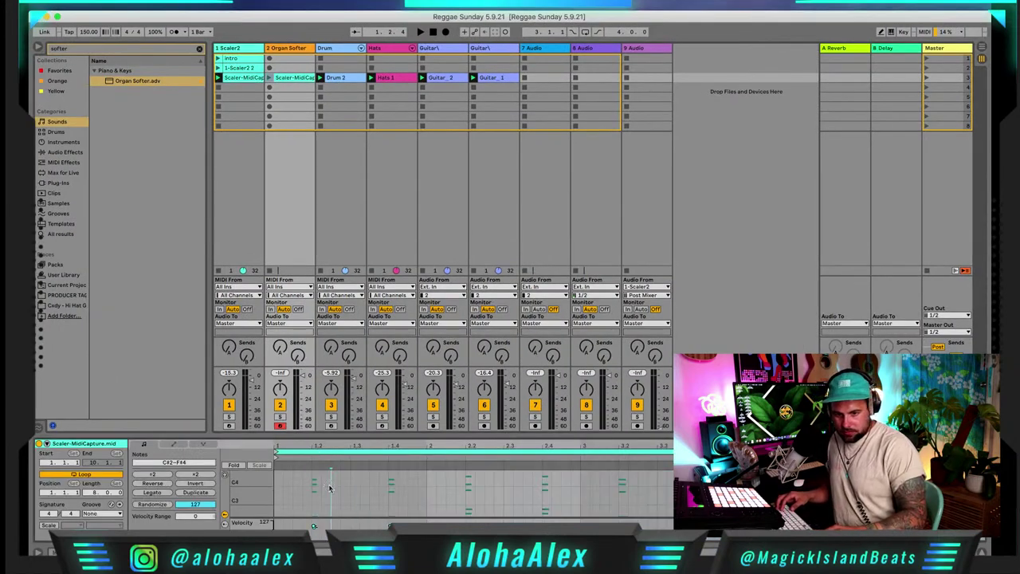
key(super+a)
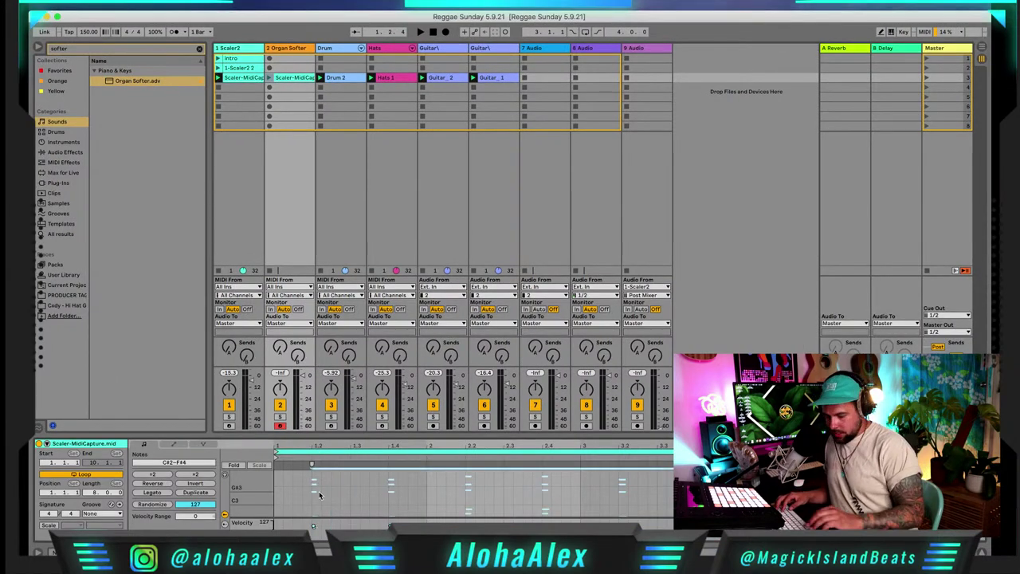
key(Left)
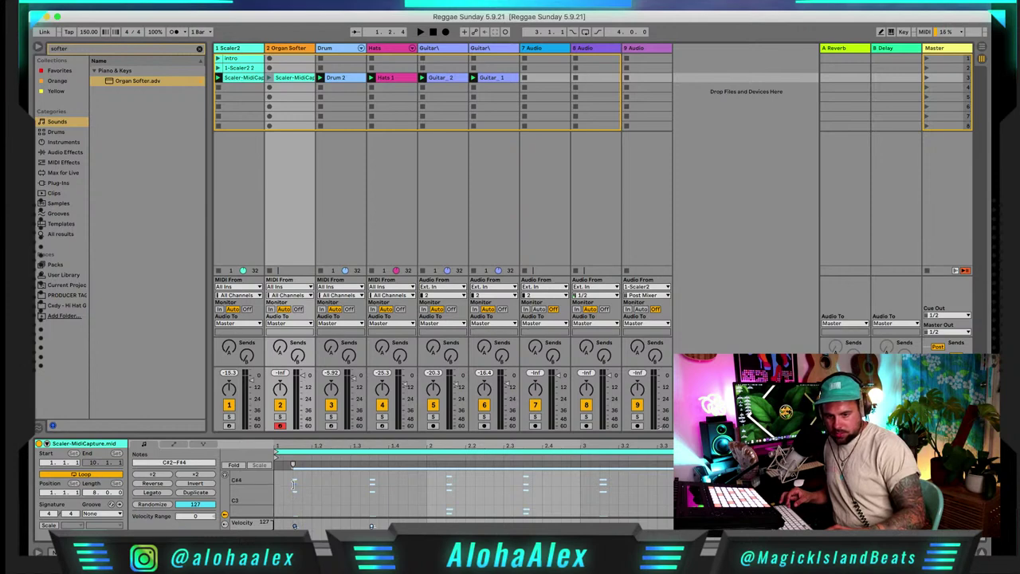
drag(294, 489, 310, 489)
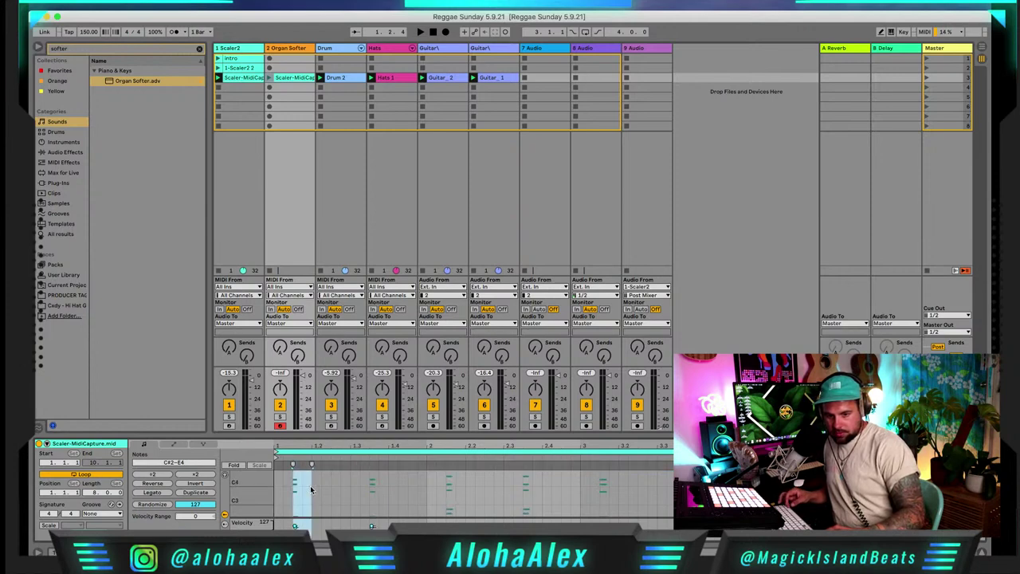
key(super+a)
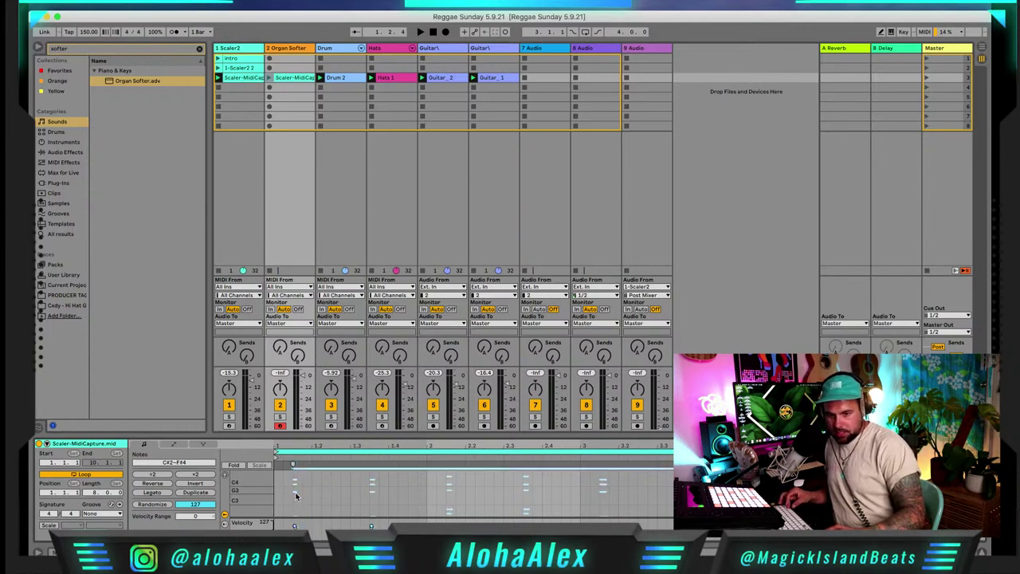
drag(296, 495, 310, 495)
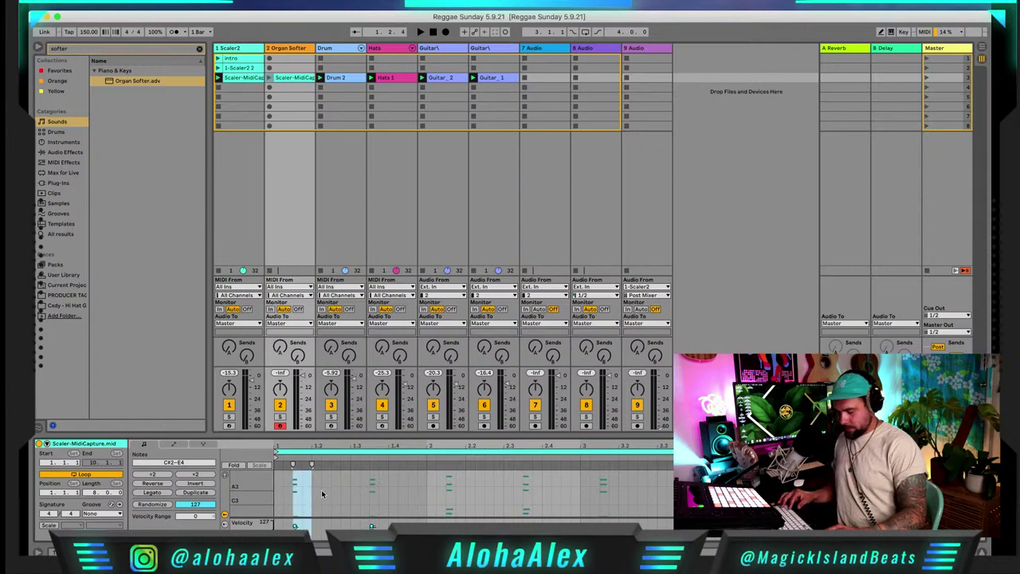
key(super+a)
Copy the chords half a beat later between the originals and drop every note an octave, to C#1–F#3
click(233, 464)
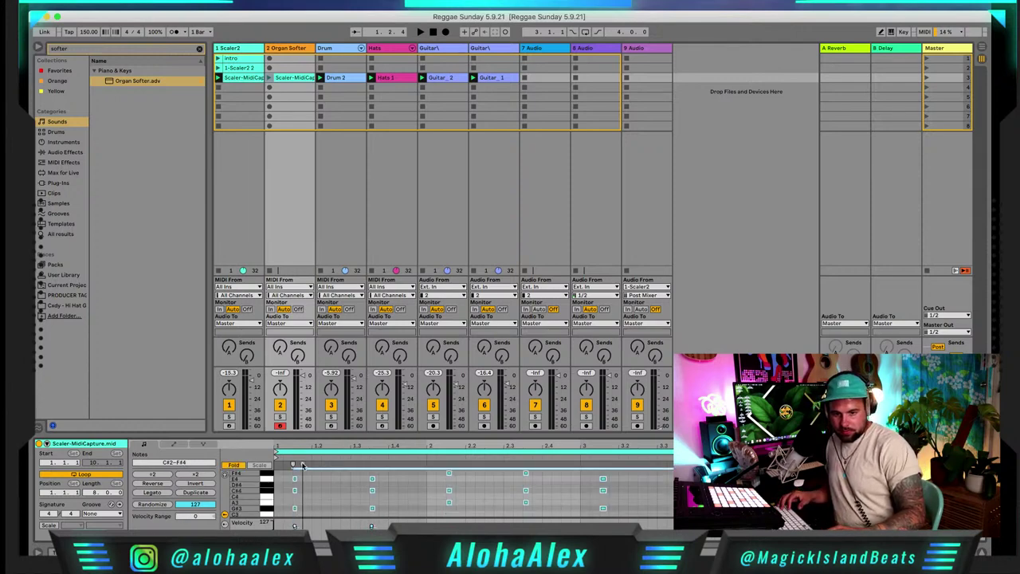
drag(294, 448, 302, 477)
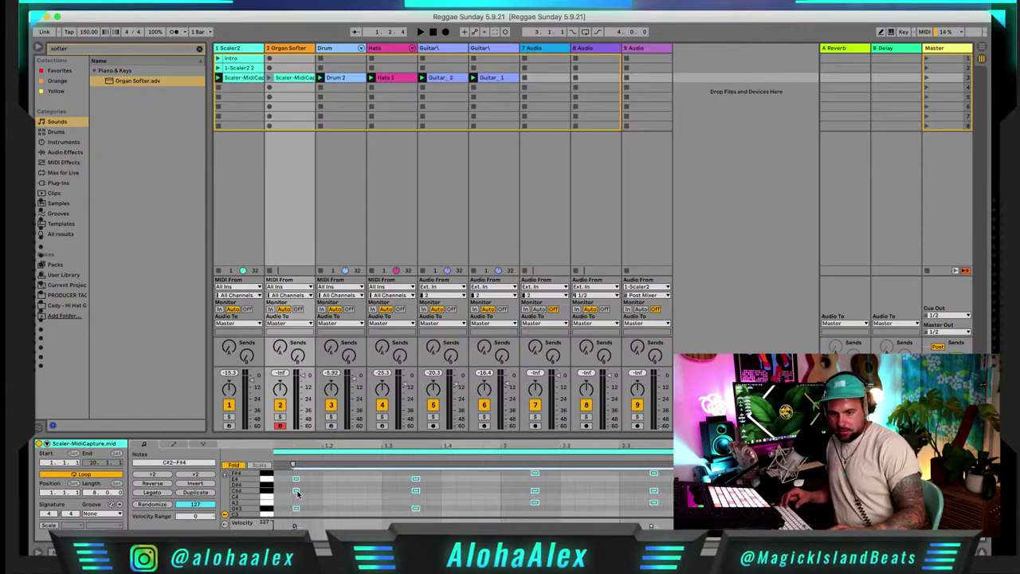
drag(297, 494, 355, 494)
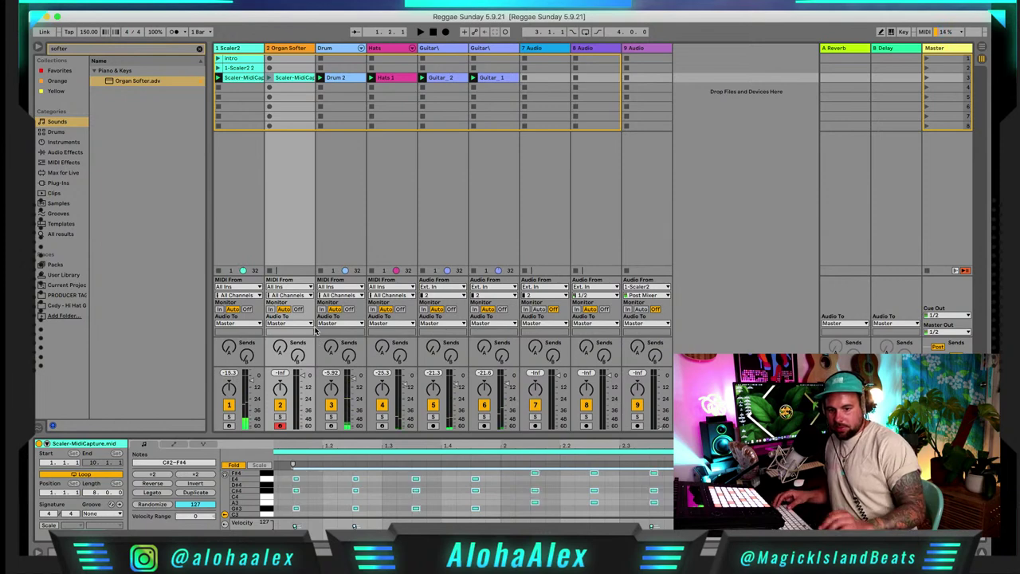
key(shift+Down)
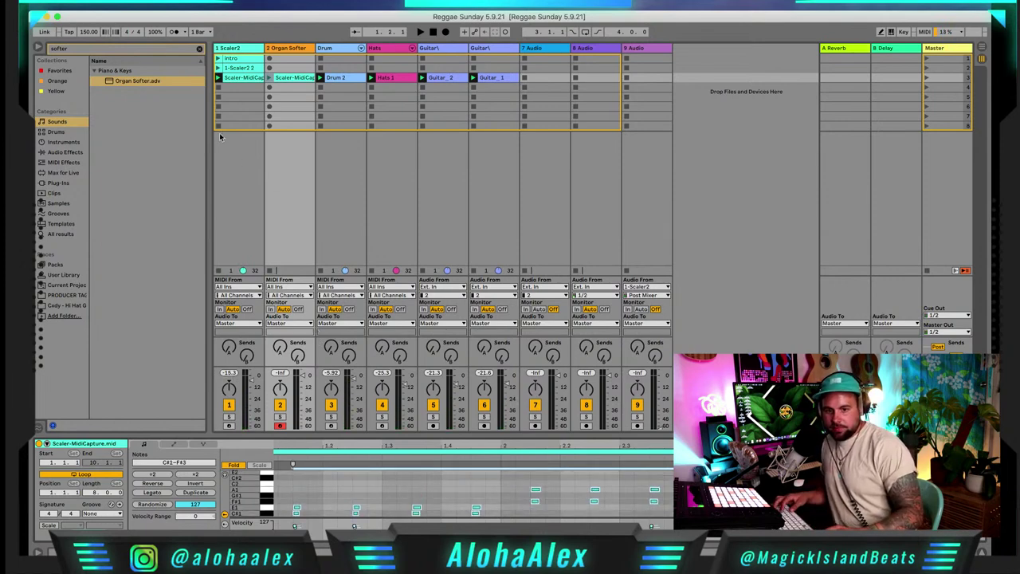
Put an EQ Eight on the Organ Softer track with a low-cut around 114 Hz while the organ plays
click(270, 78)
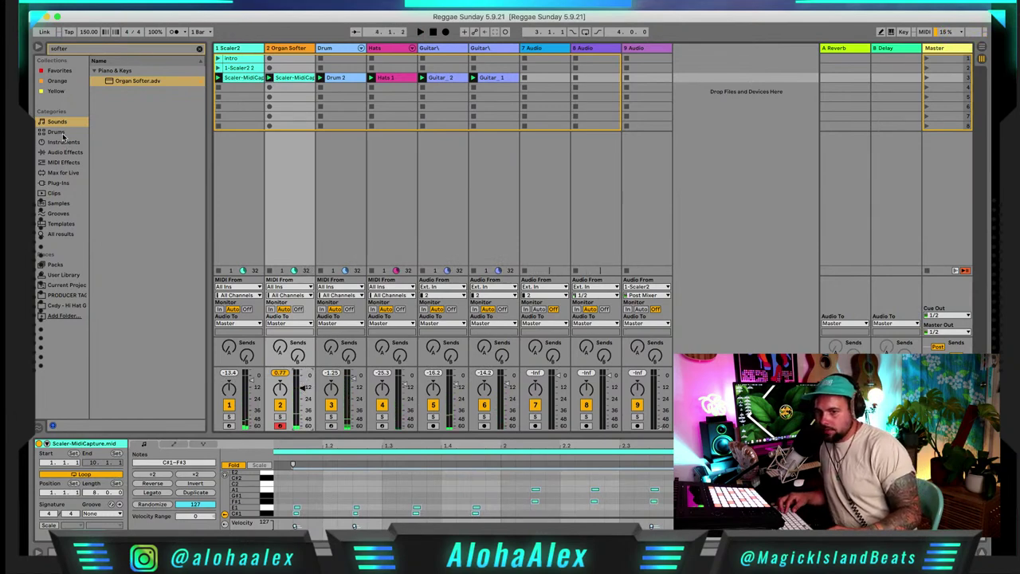
click(59, 70)
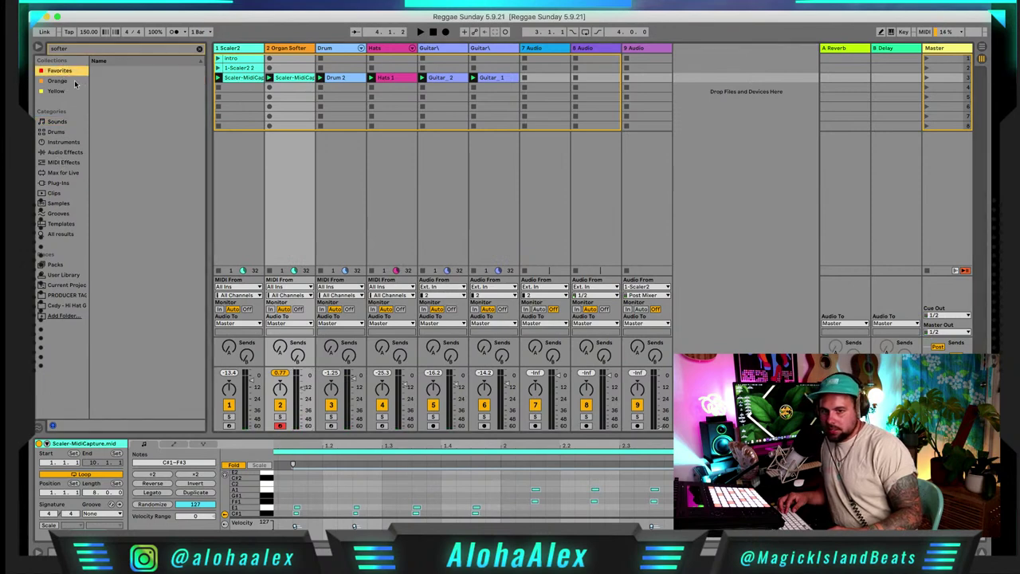
click(199, 50)
click(126, 112)
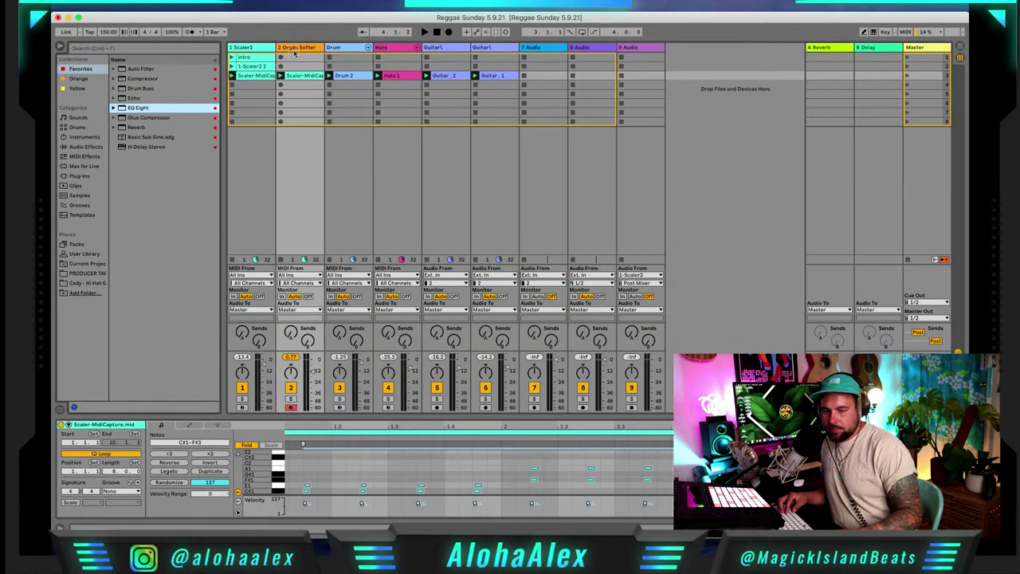
click(294, 50)
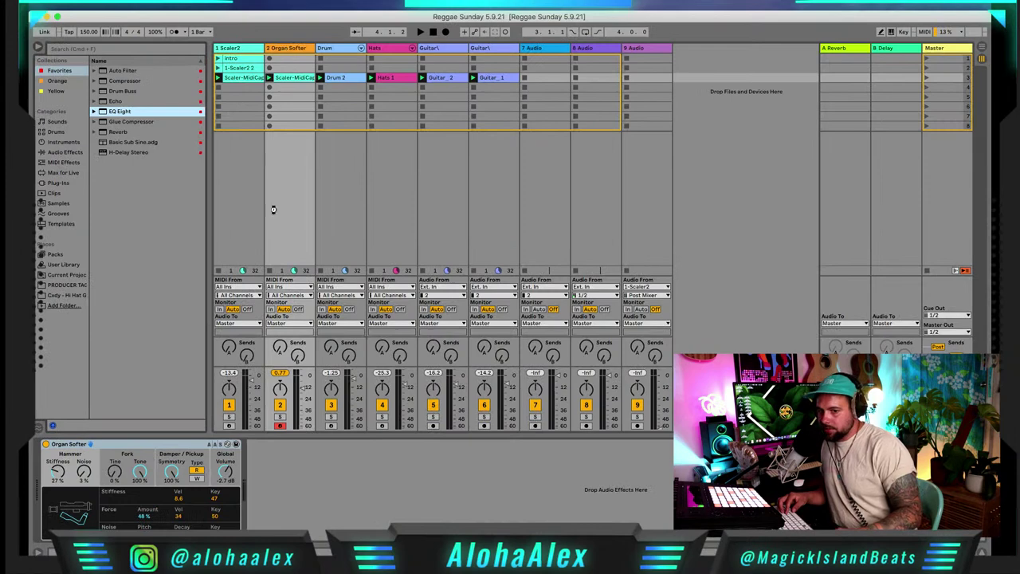
key(Return)
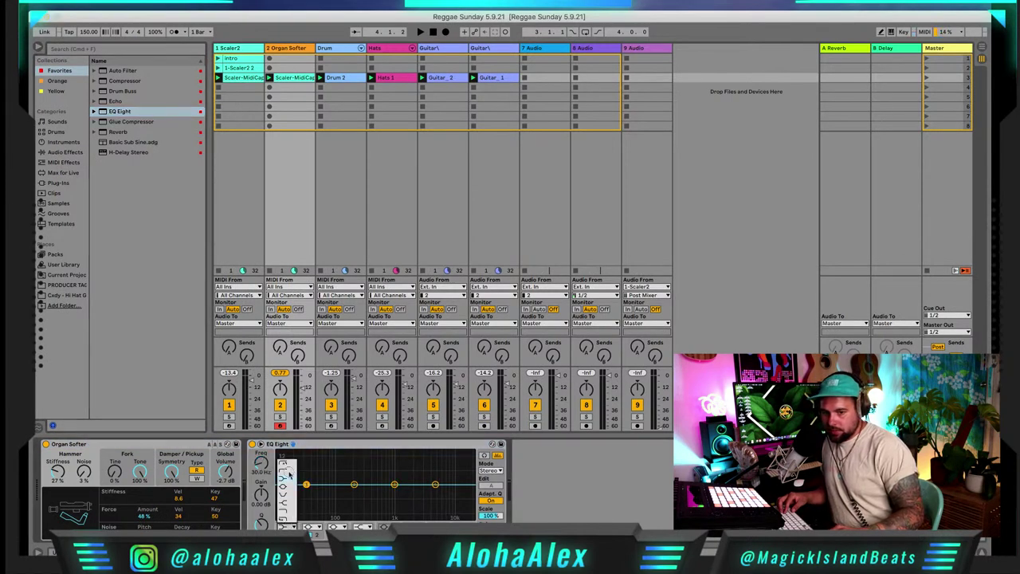
key(space)
drag(306, 483, 339, 493)
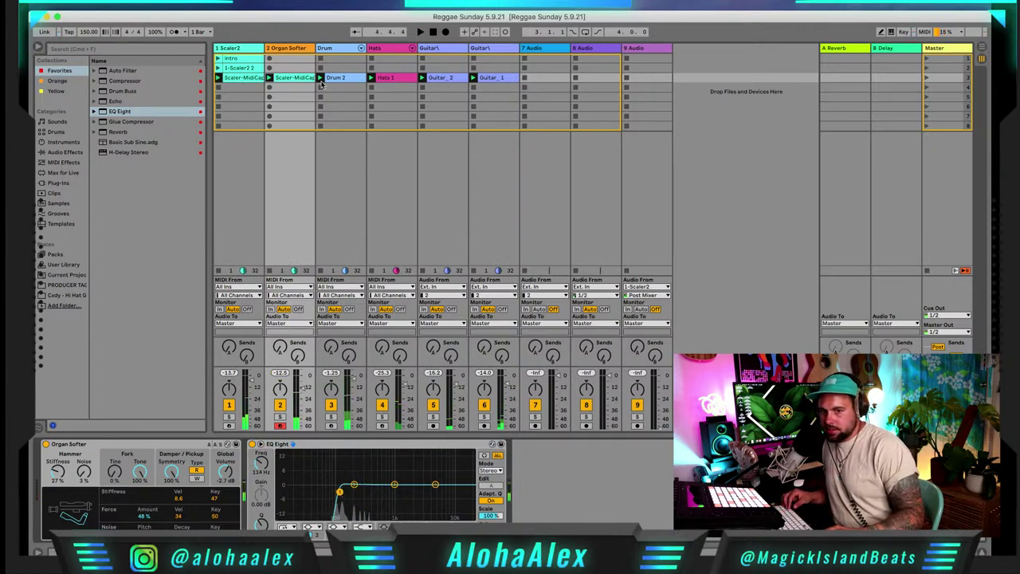
click(285, 78)
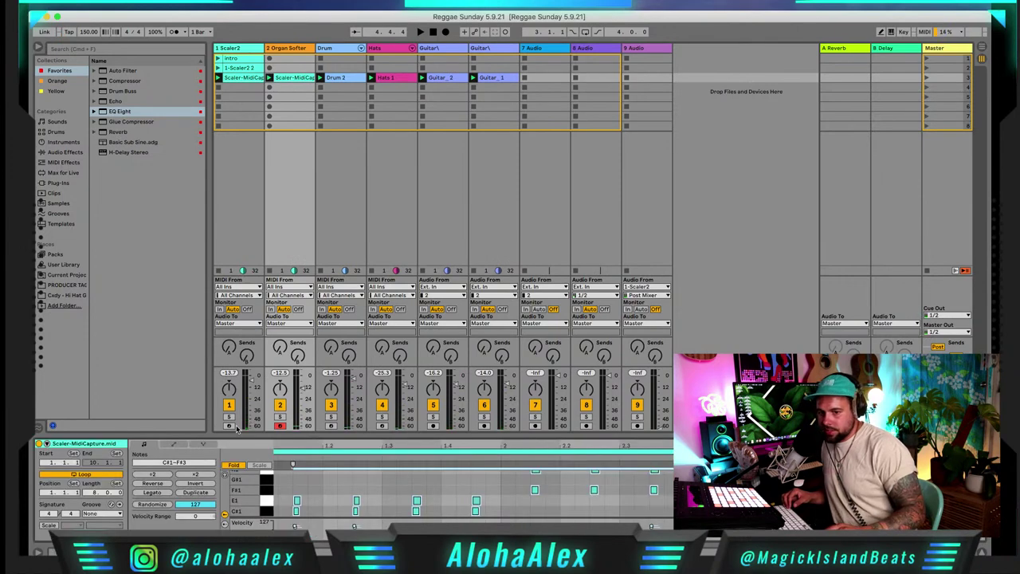
Set both the organ clip and the chord clip to a Swing 8ths groove and audition them
click(104, 513)
click(104, 528)
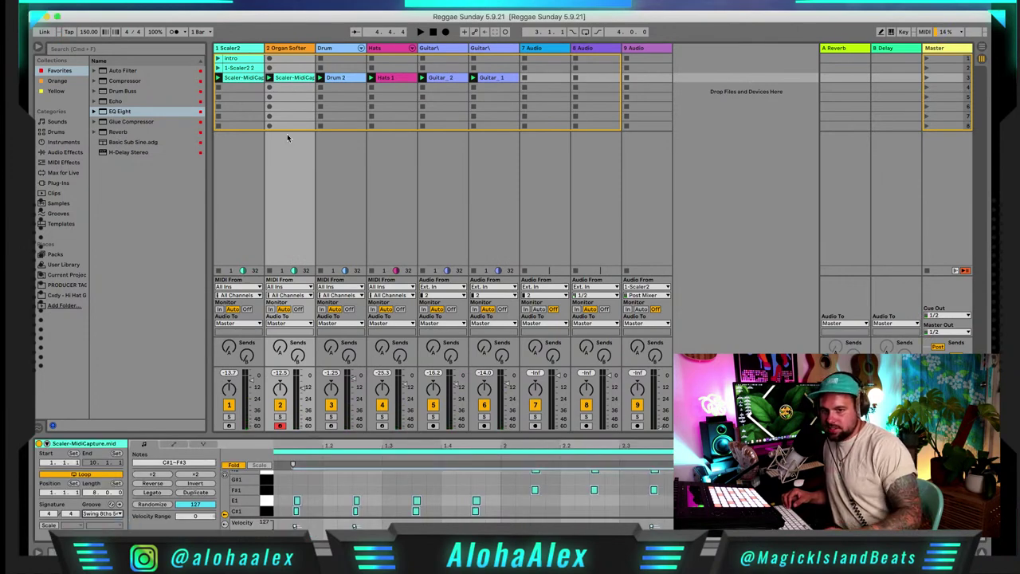
click(239, 78)
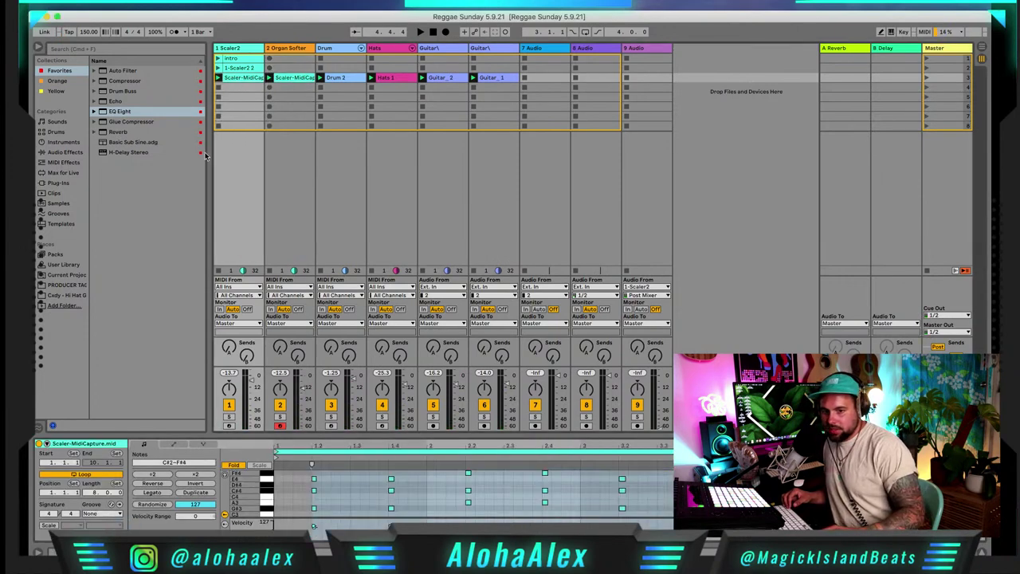
click(103, 514)
click(110, 525)
key(space)
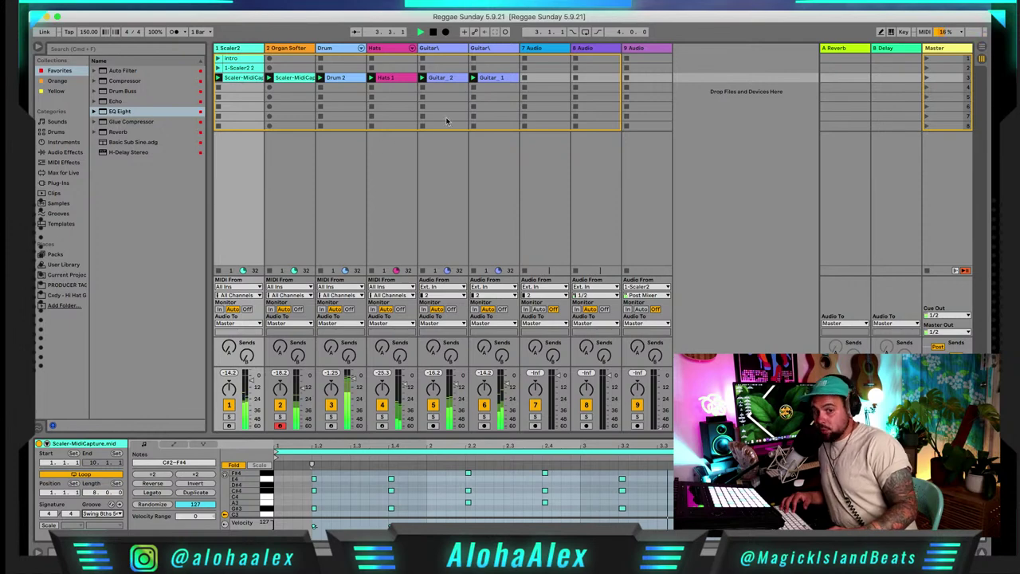
key(space)
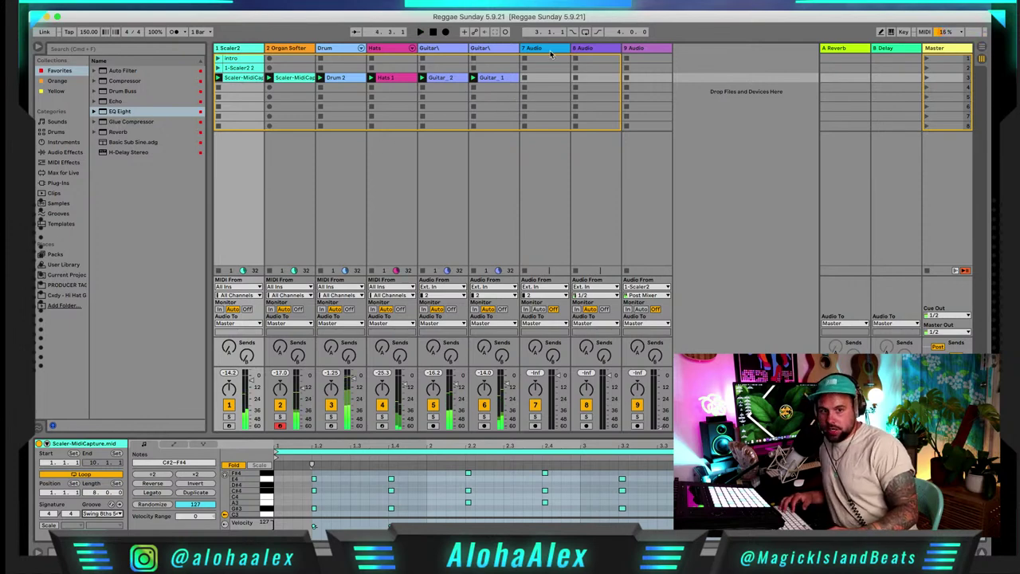
Insert a new empty MIDI track, 3 MIDI, after the Organ Softer track
click(285, 49)
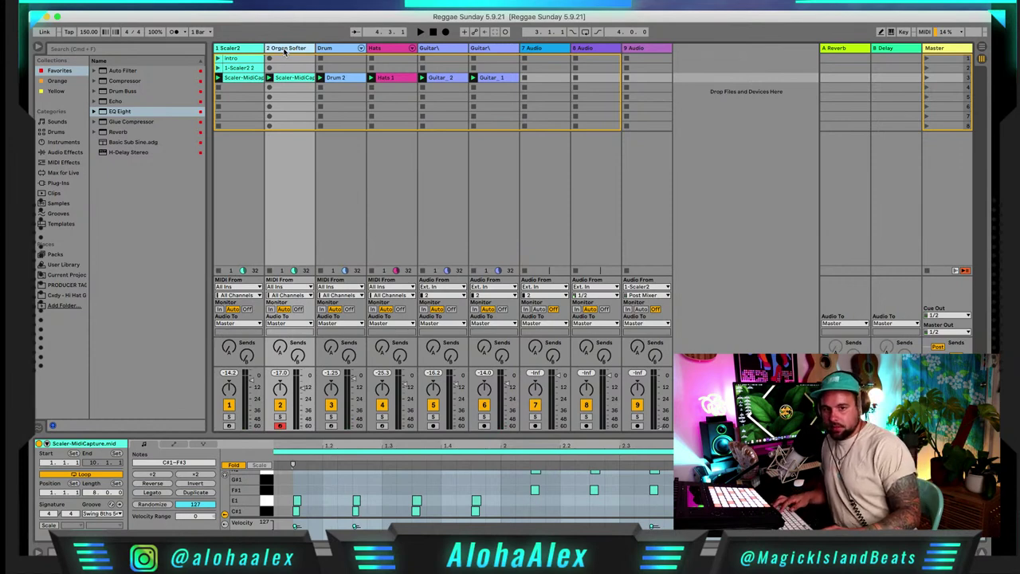
key(super+shift+t)
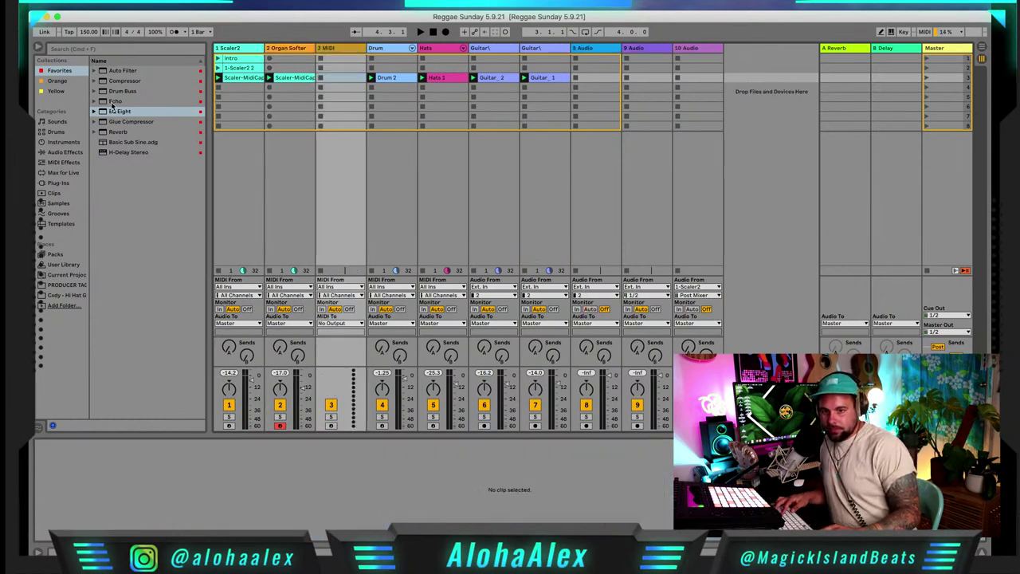
click(130, 142)
click(339, 48)
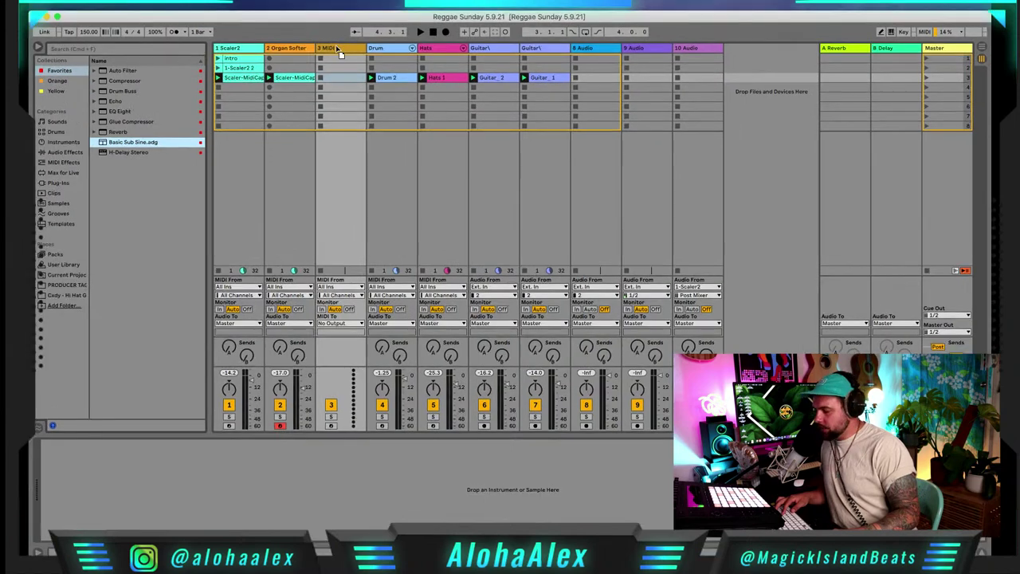
Load Basic Sub Sine.adg onto the new 3 MIDI track
key(Return)
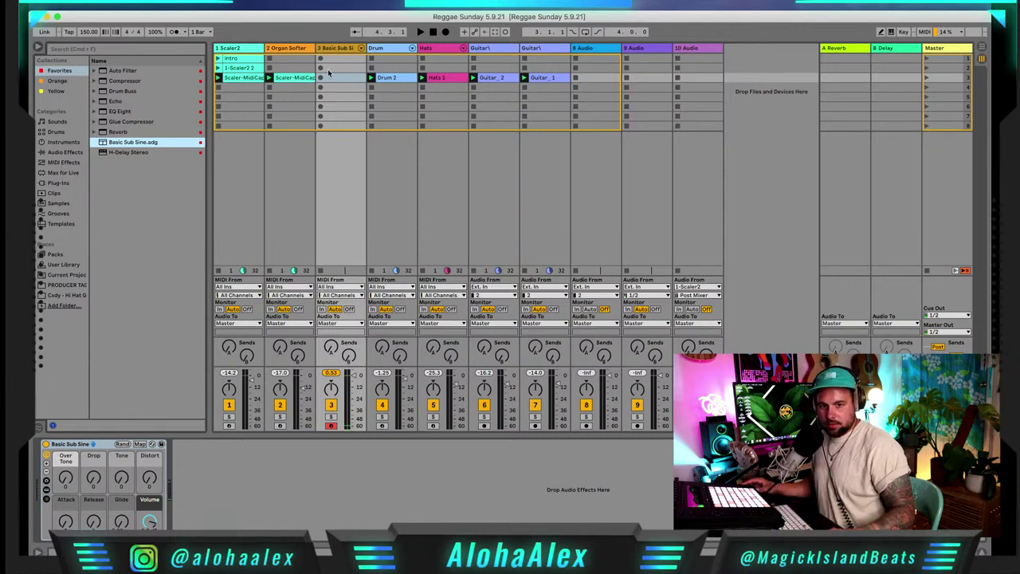
Record a bass part on track 3 and open the new 3-Basic Sub Sine 1 clip
click(320, 78)
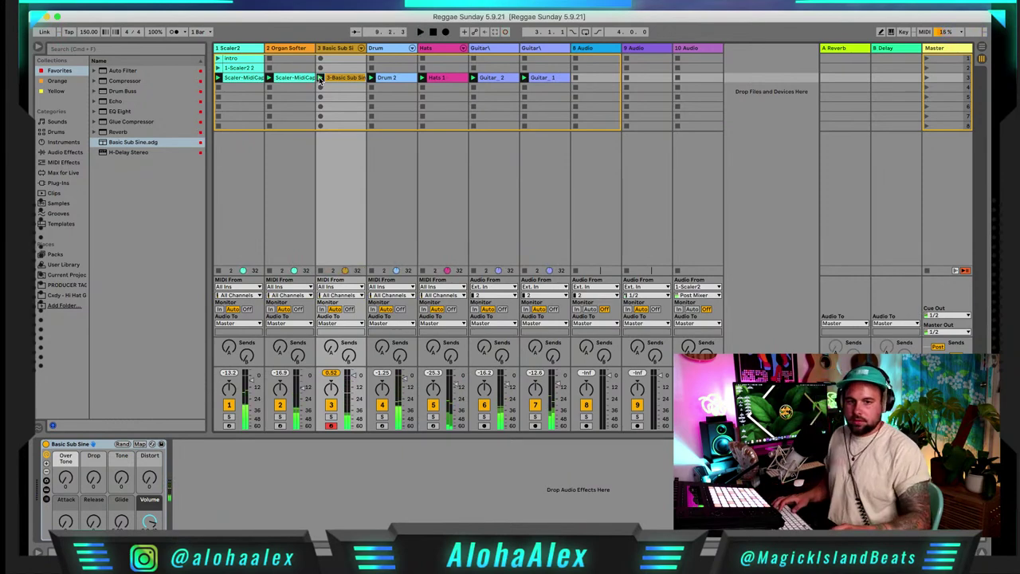
click(328, 78)
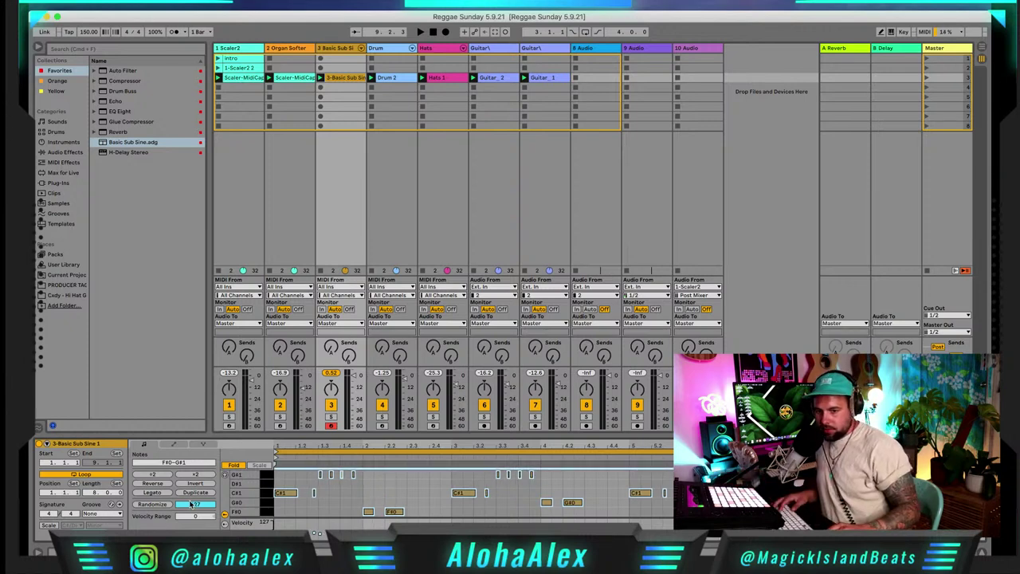
Give the bass clip a Swing 8ths groove and check the notes' timing on playback
click(111, 513)
click(109, 526)
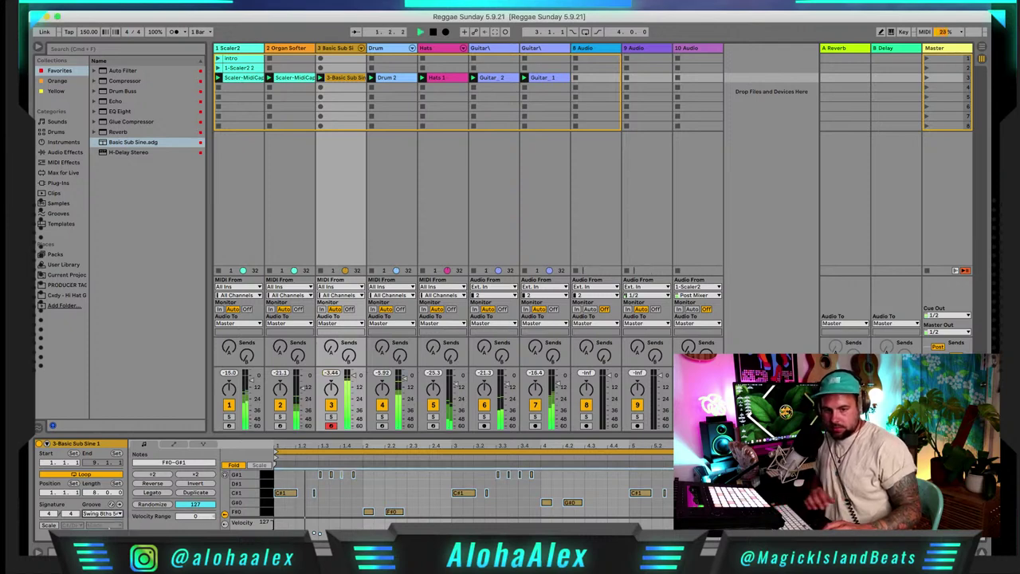
drag(317, 446, 314, 471)
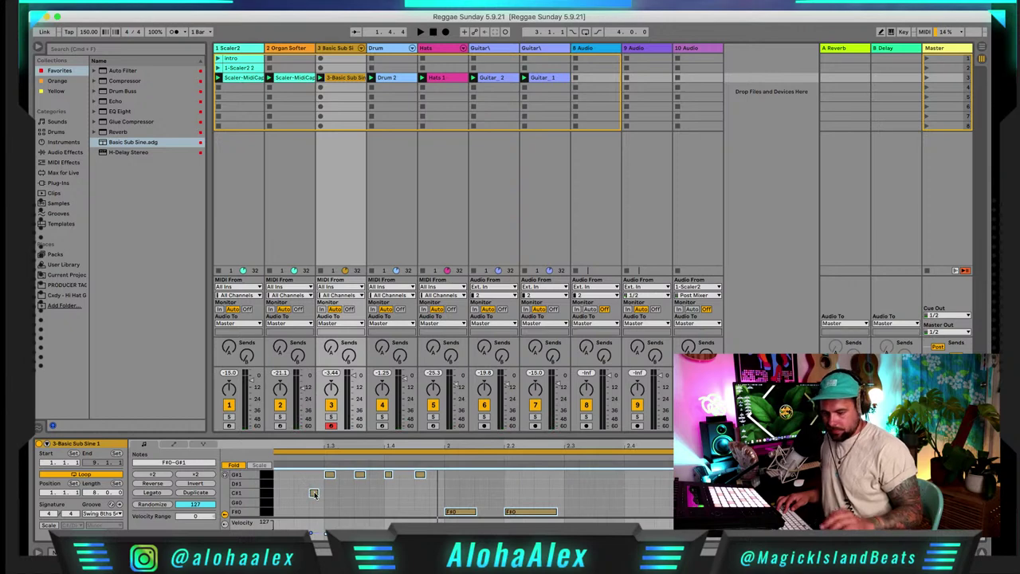
key(Left)
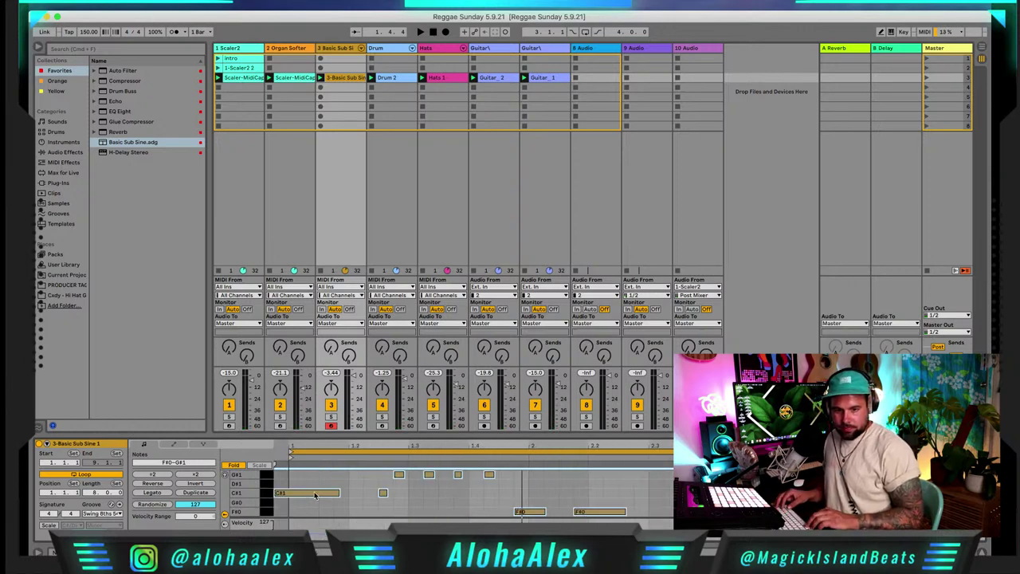
key(Right)
key(space)
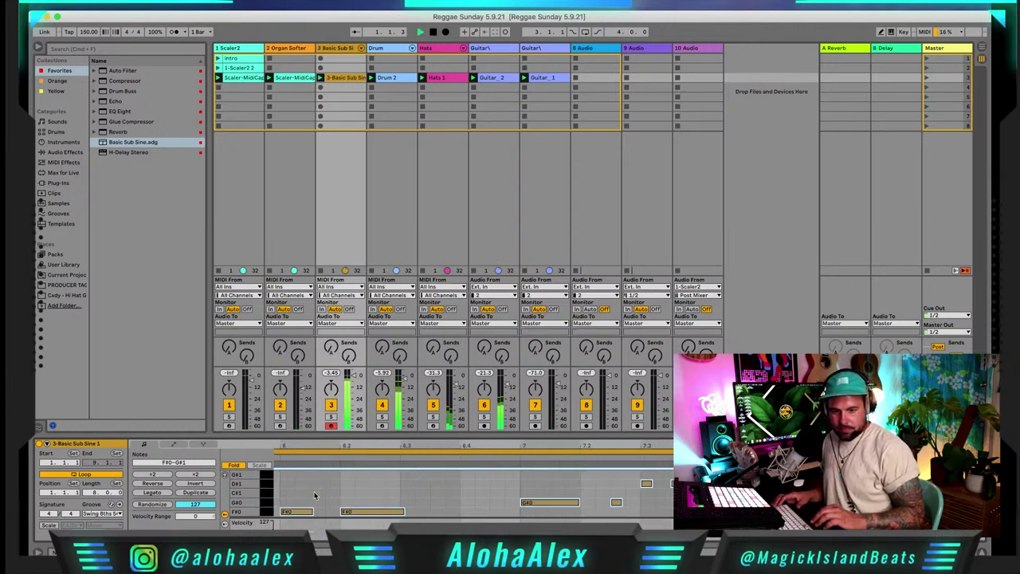
Nudge the two short C#1 bass notes slightly earlier
scroll(345, 485, left, 3)
click(355, 482)
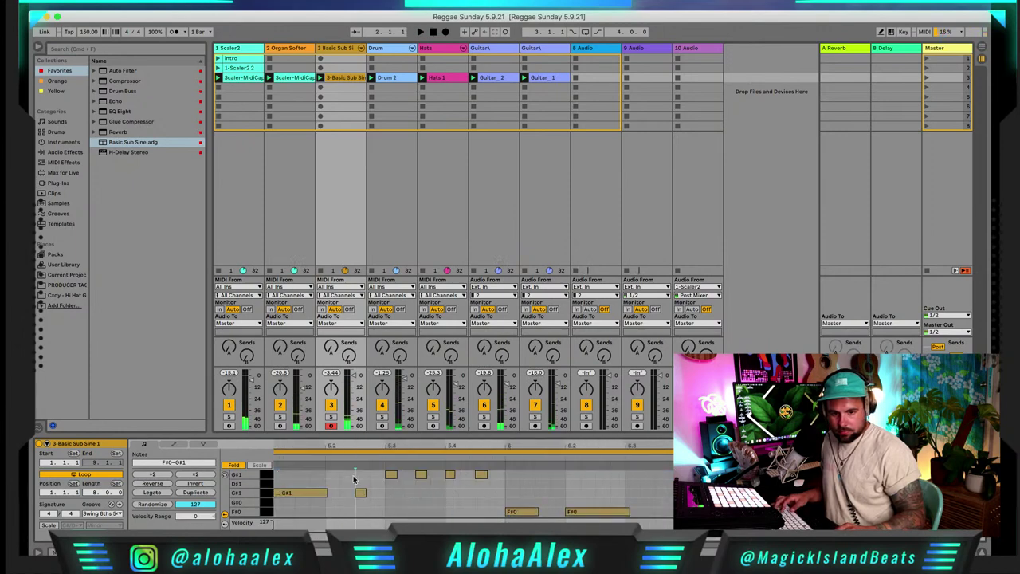
click(363, 494)
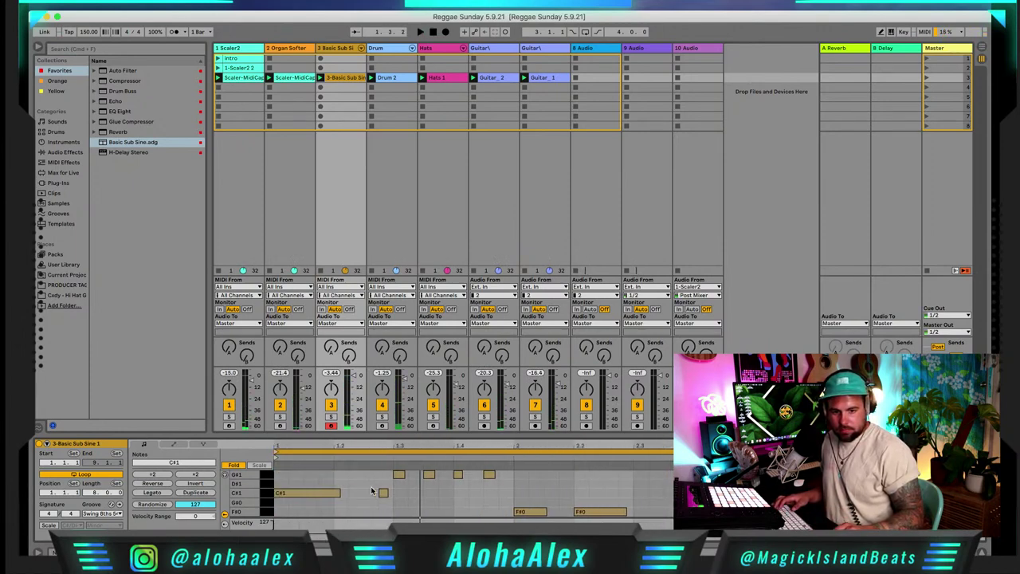
key(Left)
key(space)
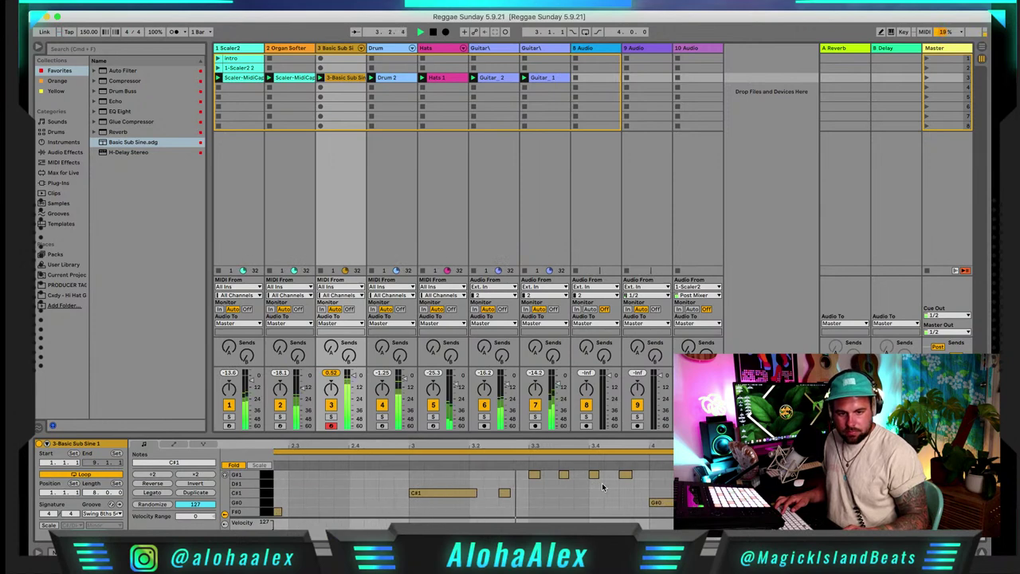
click(557, 495)
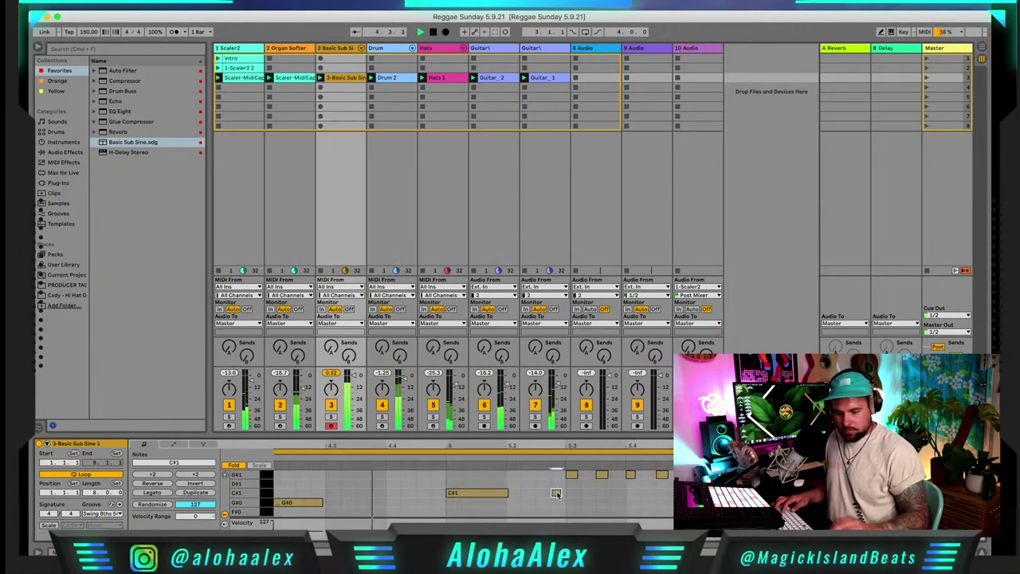
key(Left)
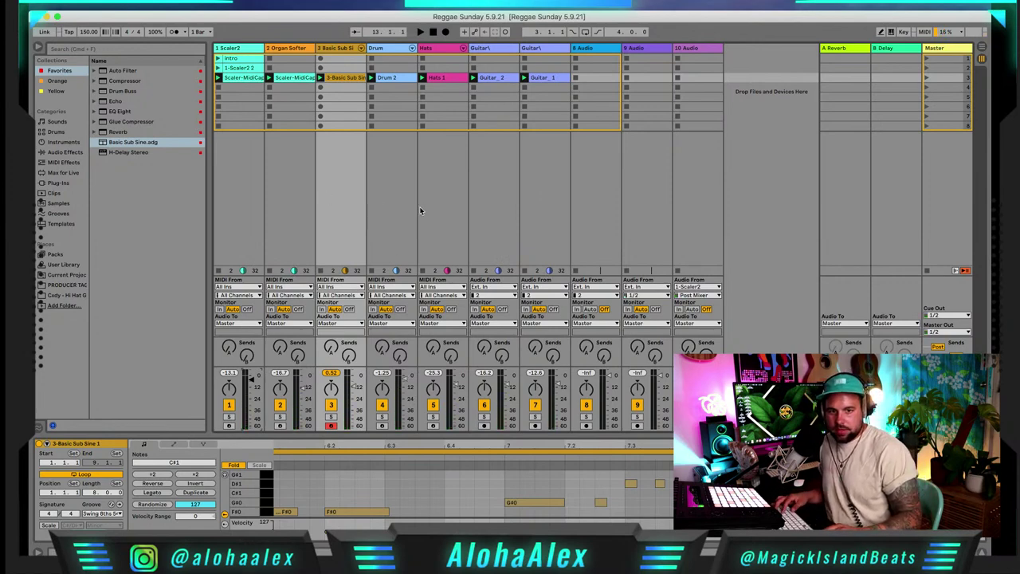
Duplicate the Guitar track and delete the copied Guitar_1 clip
click(587, 51)
click(548, 53)
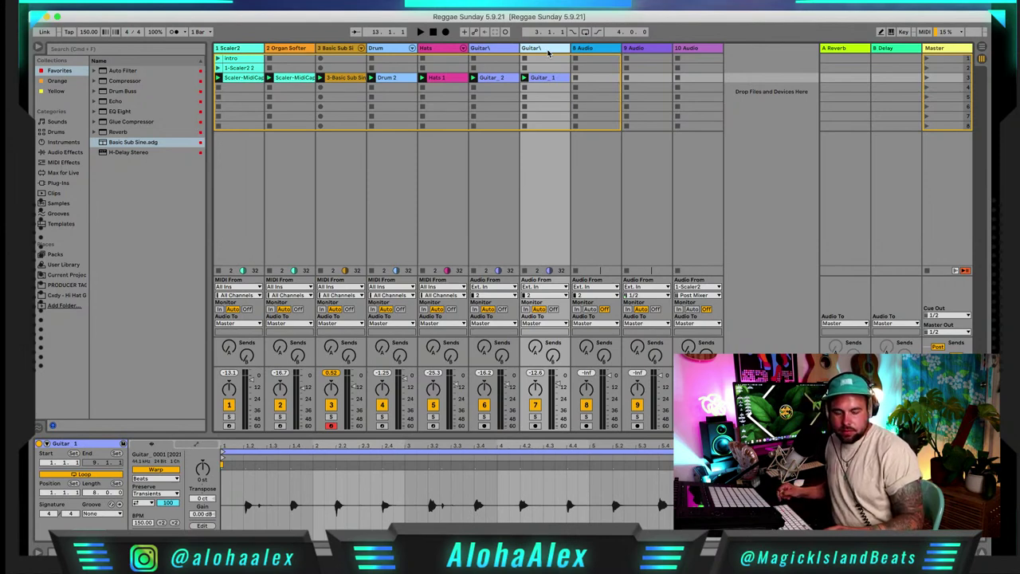
key(super+d)
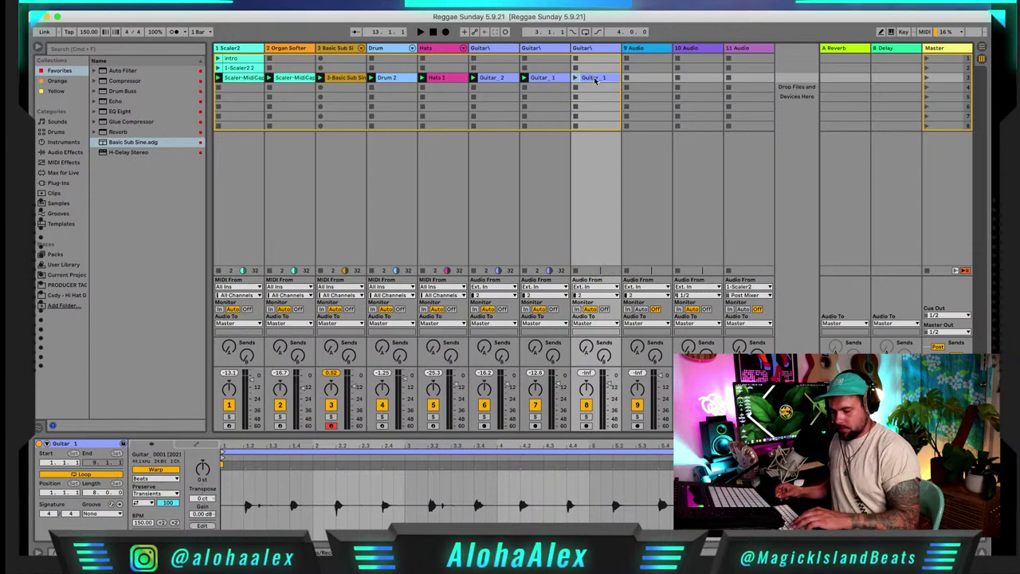
key(Delete)
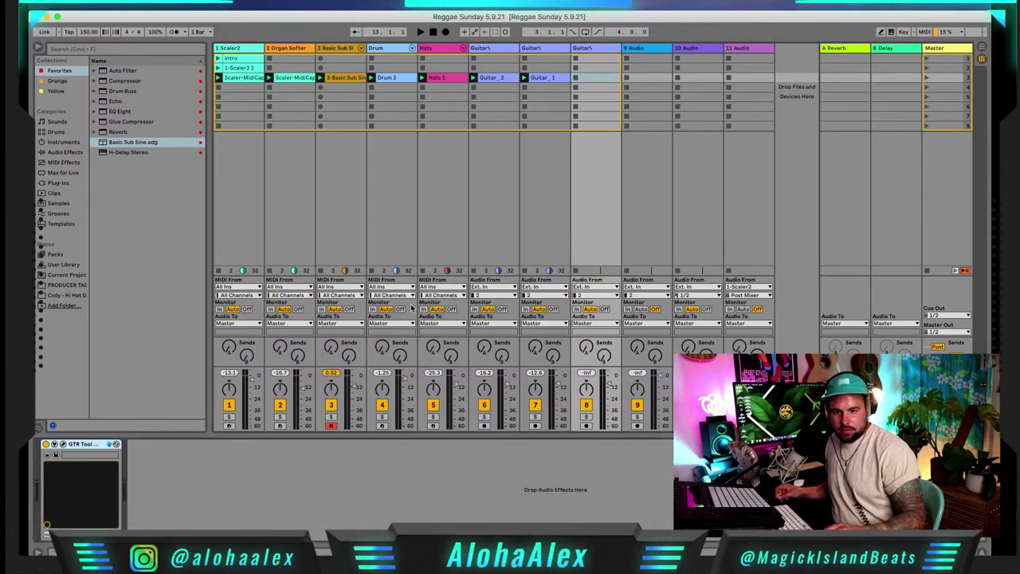
Load the DynaTone preset into the new track's GTR rack and arm the track
click(56, 444)
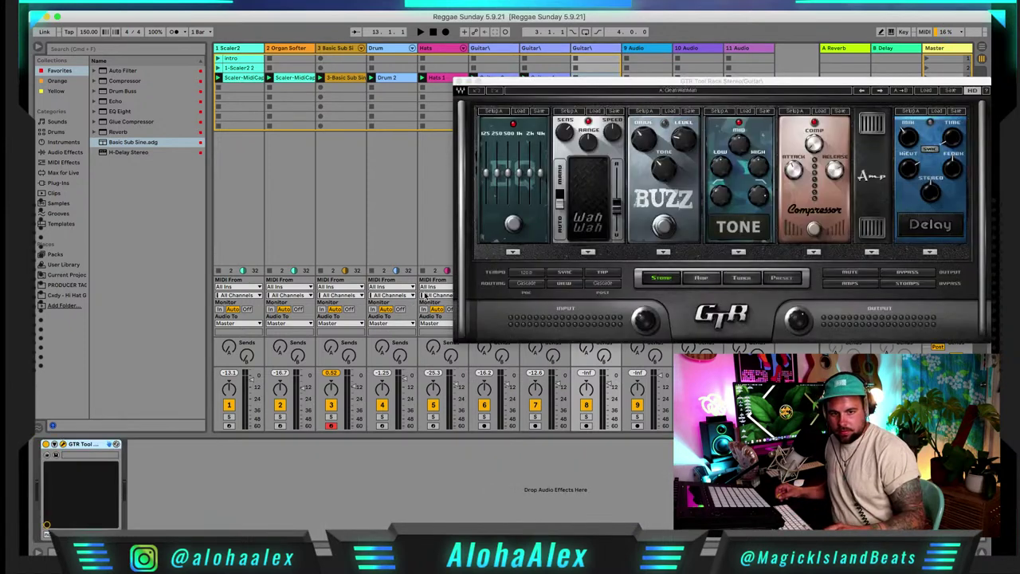
click(782, 277)
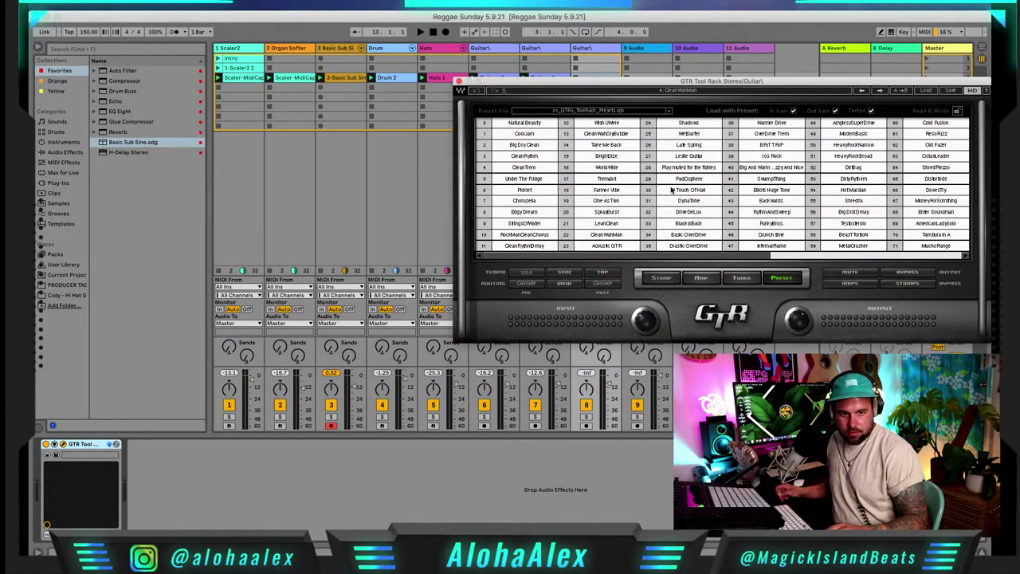
click(698, 202)
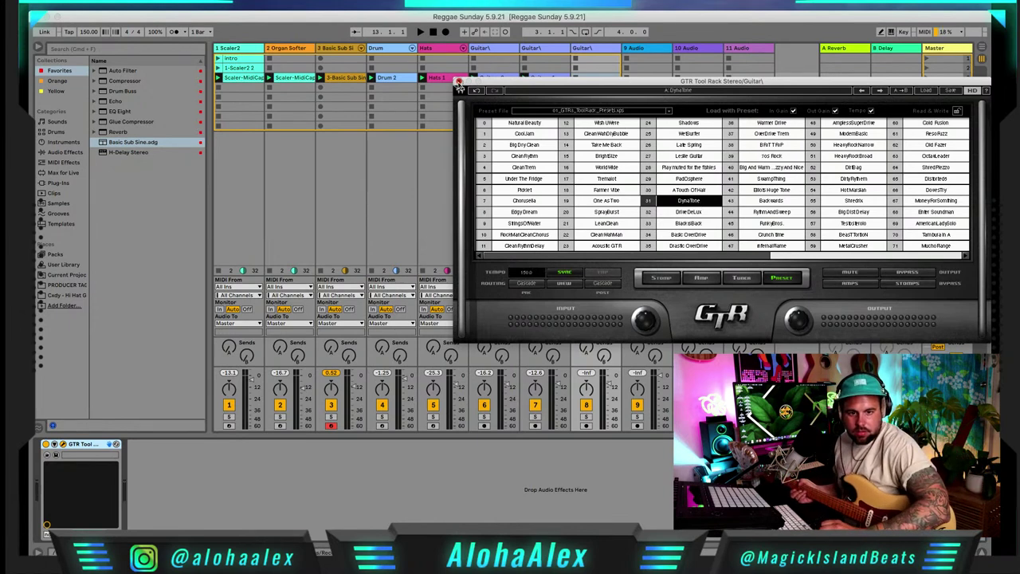
click(459, 81)
click(586, 426)
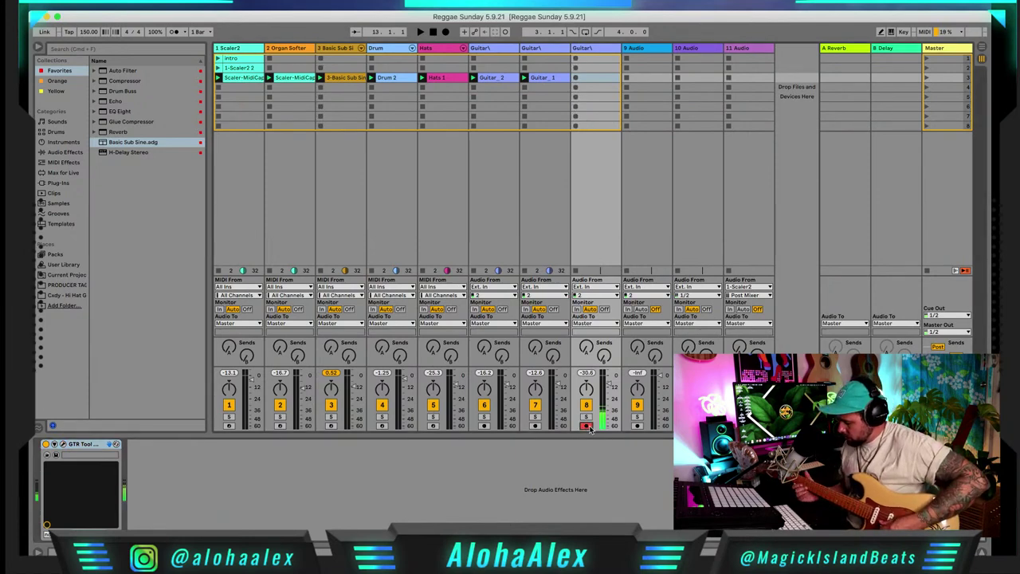
Start transport playback of the full set
key(space)
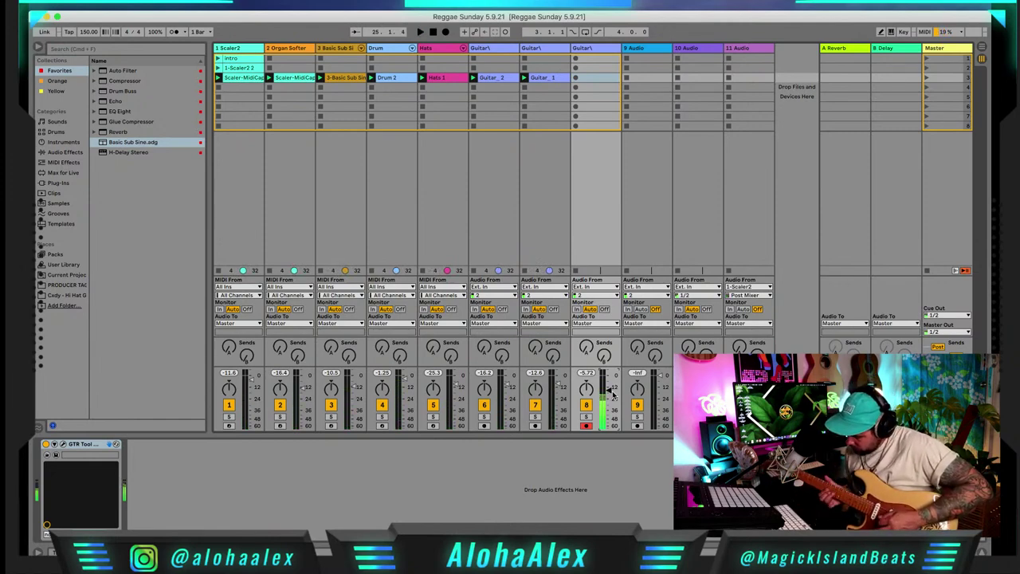
Restart the Reggae Sunday set from the top and leave it playing for guitar practice
key(space)
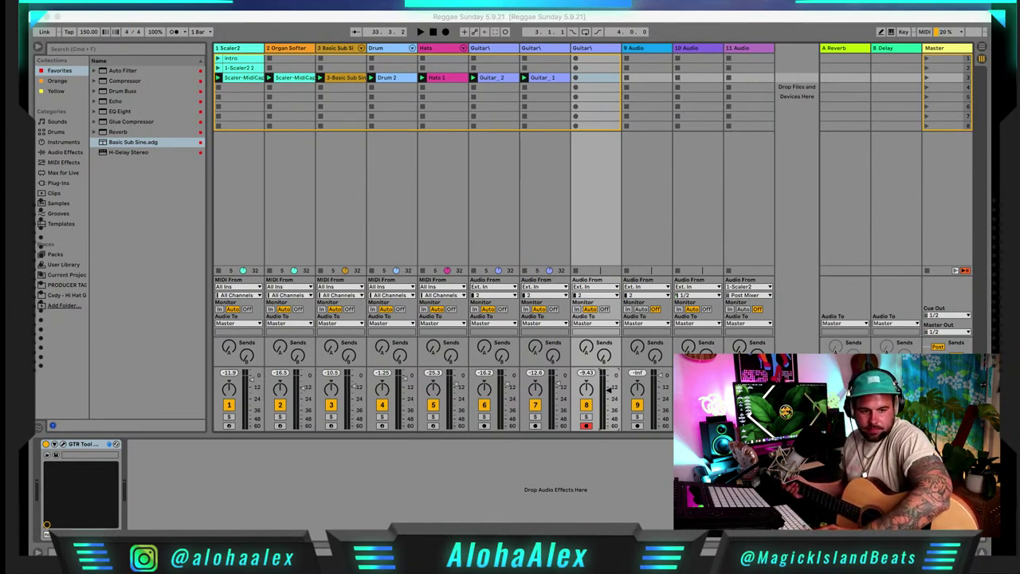
Set track 8's guitar input to channel 1 and record a new Guitar_1 clip in its first slot
click(491, 466)
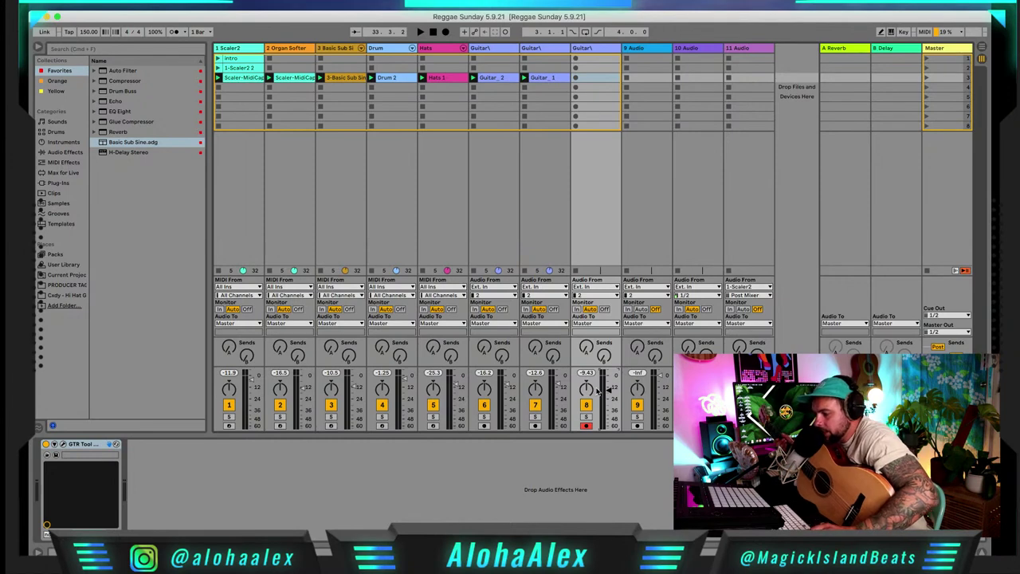
click(590, 295)
click(590, 313)
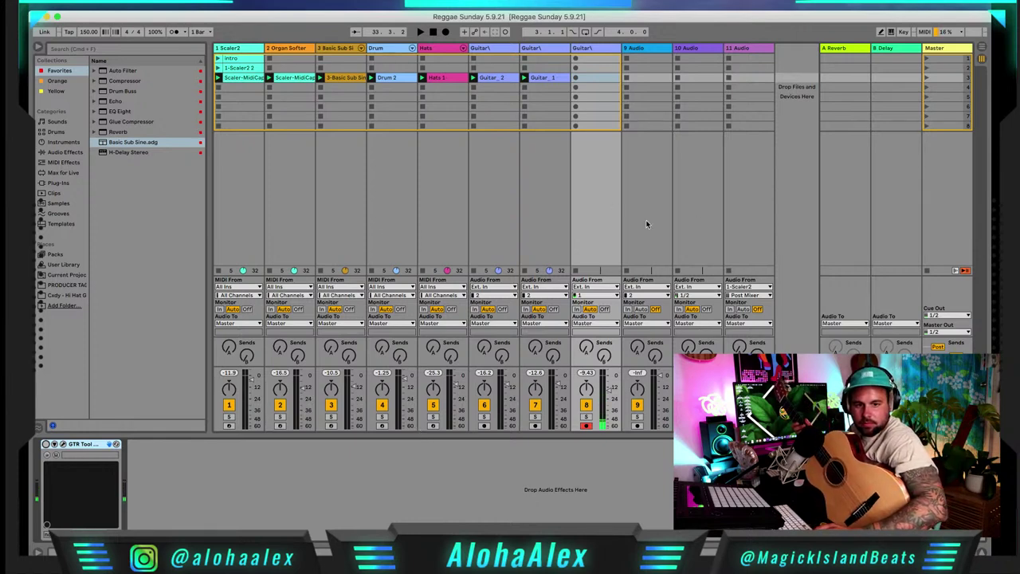
click(577, 78)
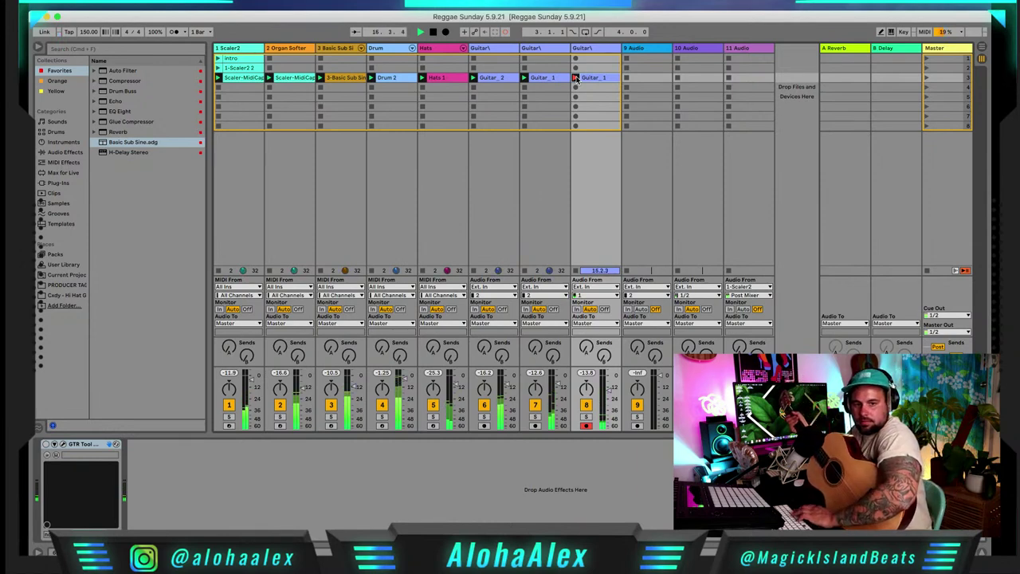
Stop the Guitar_1 recording, disarm track 8 and play the set back
key(space)
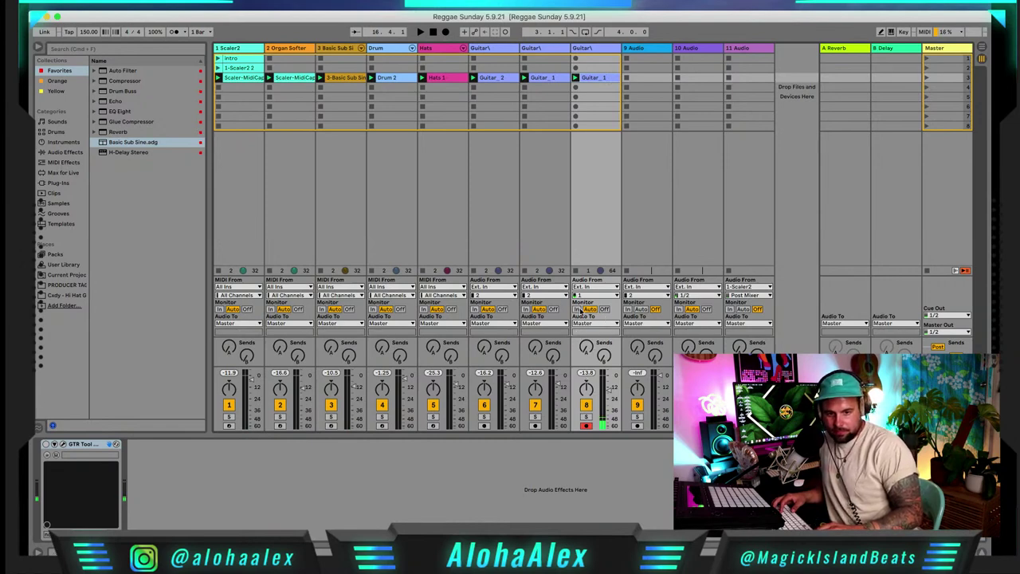
click(586, 426)
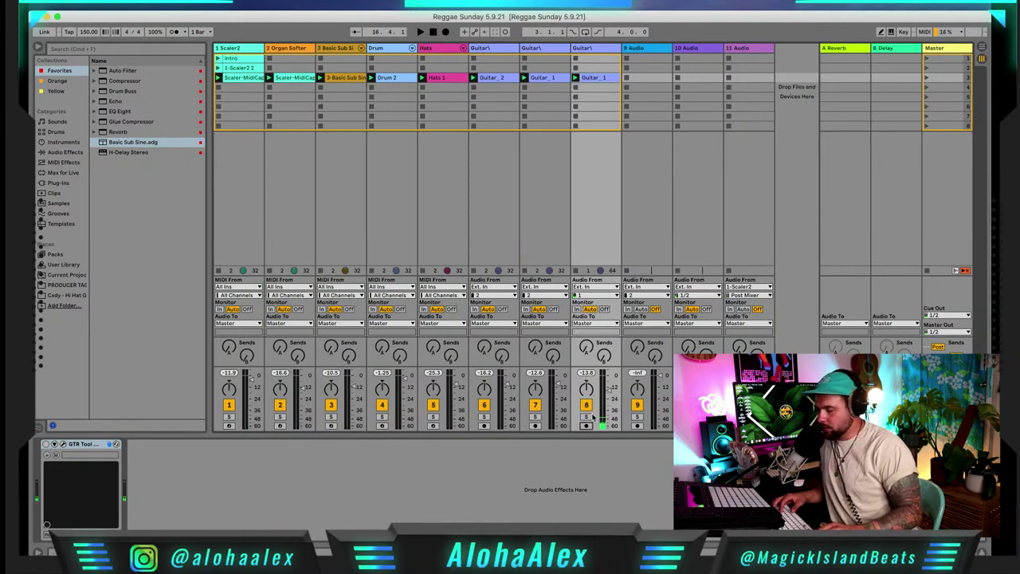
key(space)
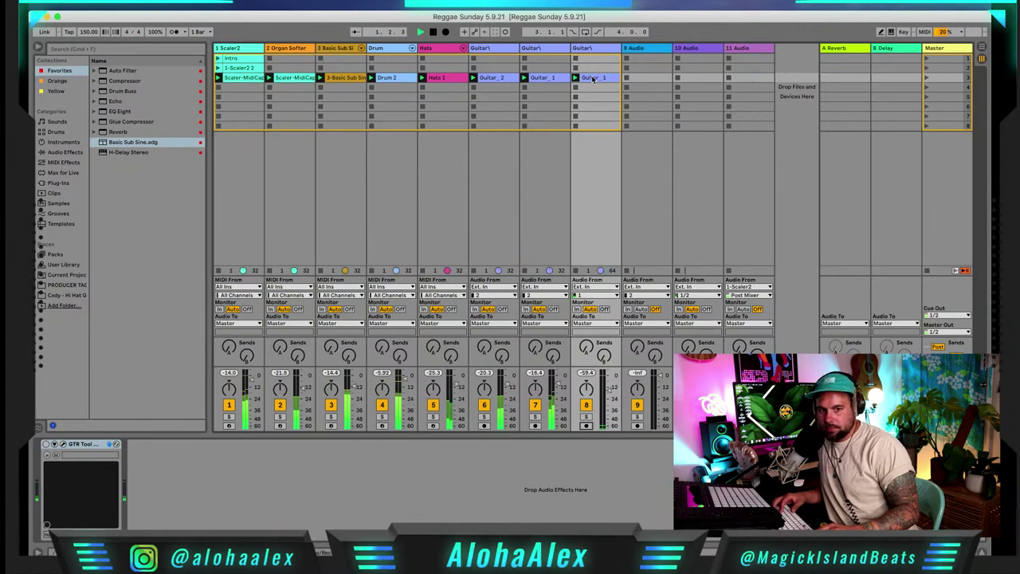
Warp Guitar_1's first transient onto the downbeat, giving a clip tempo of 141.90 BPM
click(593, 78)
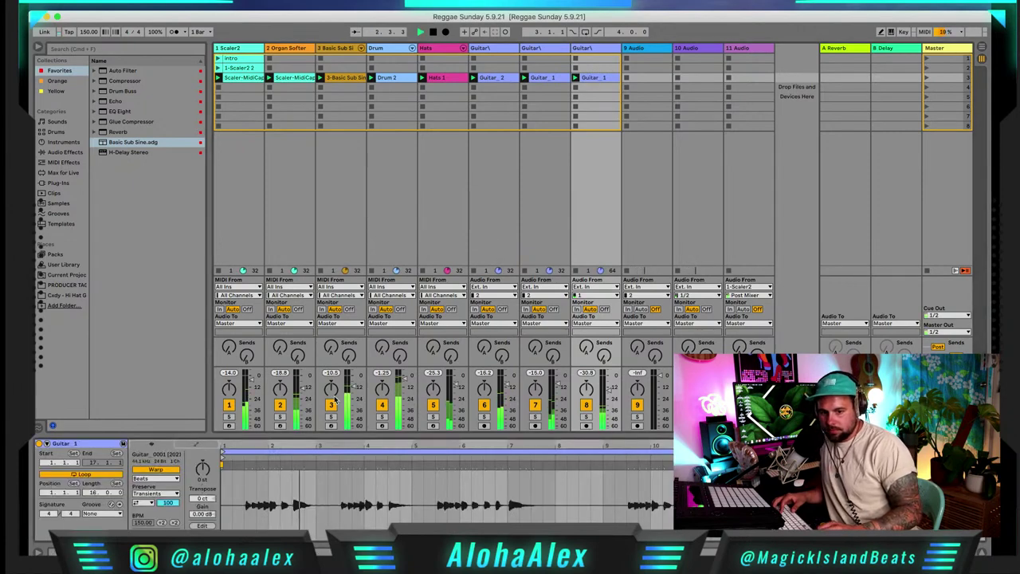
drag(244, 448, 249, 486)
drag(246, 447, 252, 502)
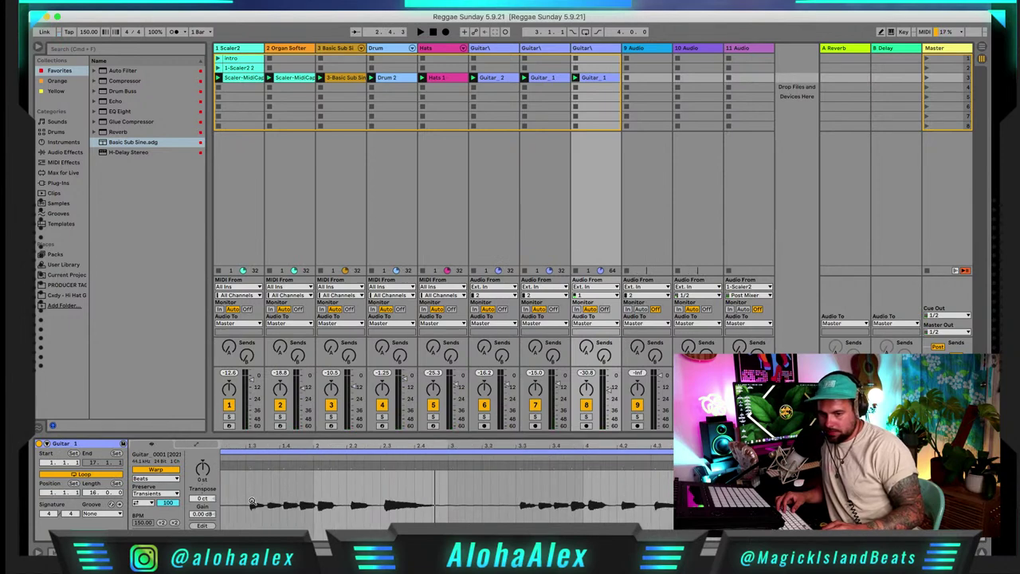
double_click(251, 465)
drag(250, 464, 245, 465)
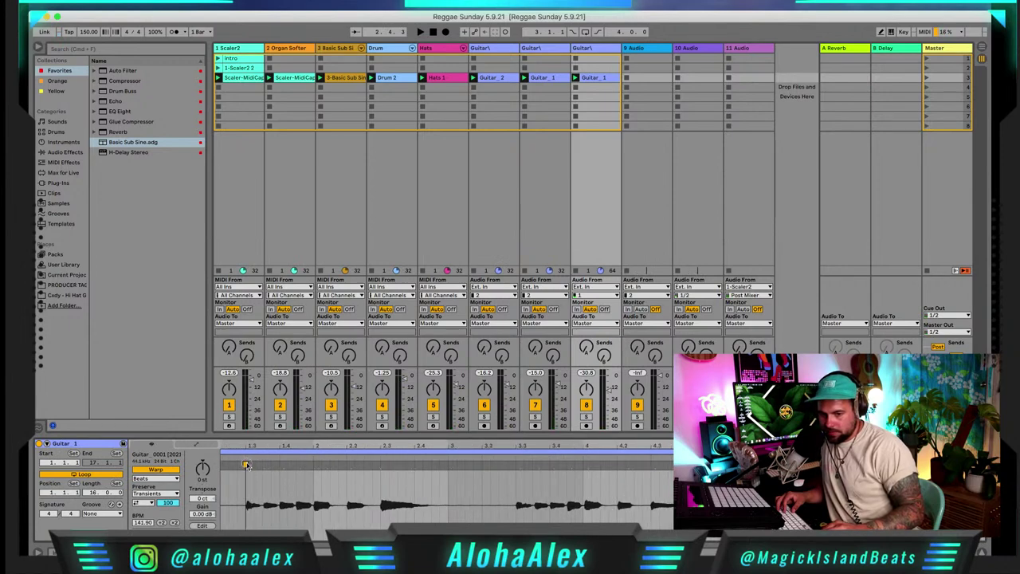
key(space)
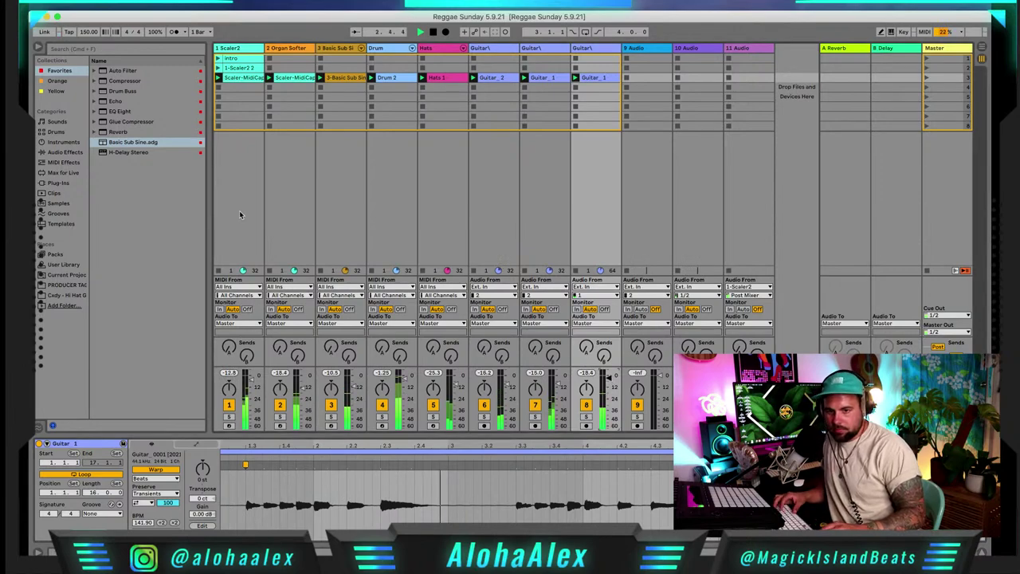
click(123, 80)
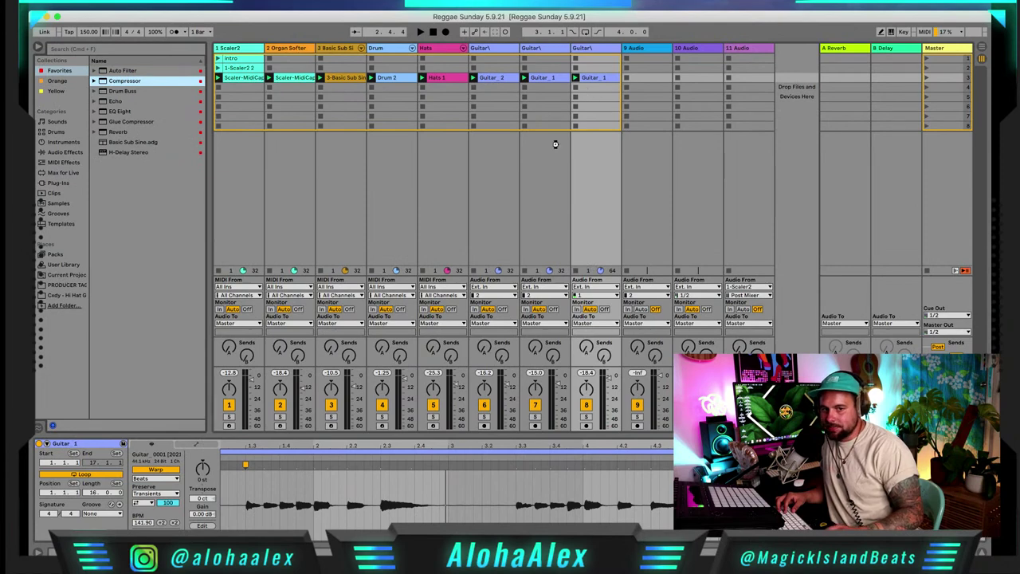
Load a Compressor on the guitar with a 2.14:1 ratio and about −14 dB threshold
key(Return)
drag(143, 466, 187, 527)
click(185, 532)
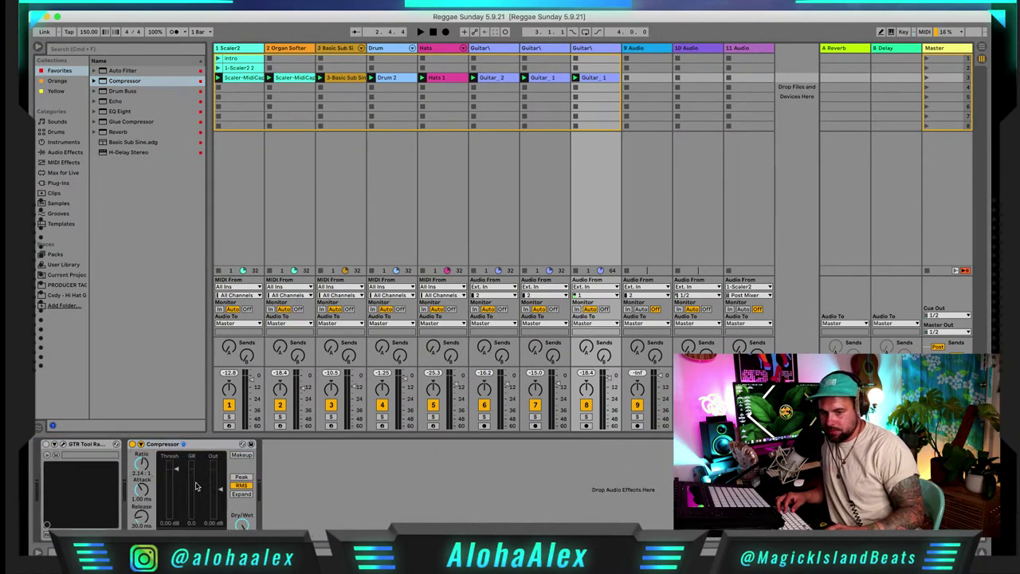
drag(176, 467, 177, 488)
key(space)
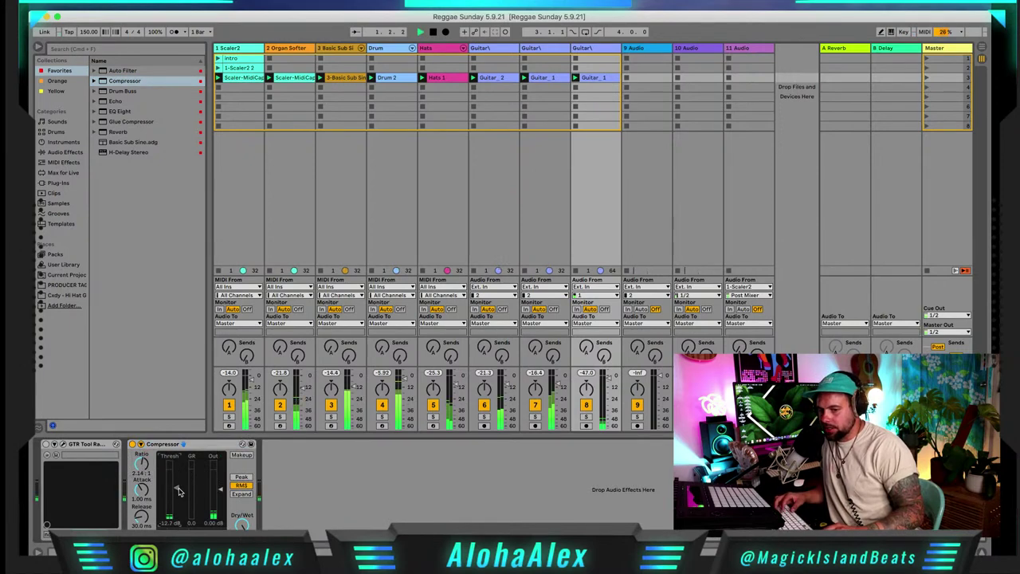
Add EQ Eight after the Compressor with its band 1 low cut raised to 135 Hz
click(119, 111)
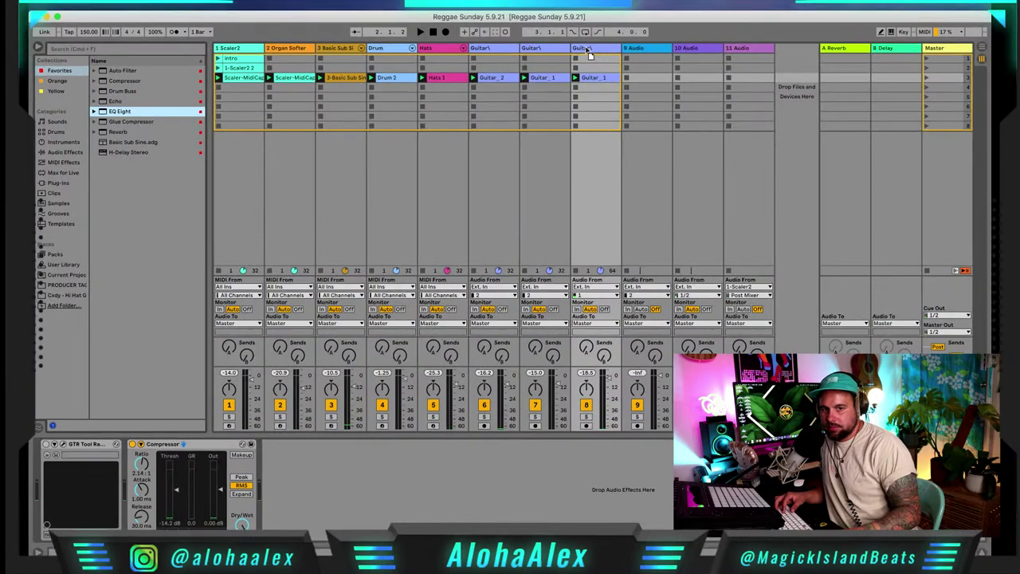
key(Return)
double_click(321, 486)
drag(321, 491, 435, 482)
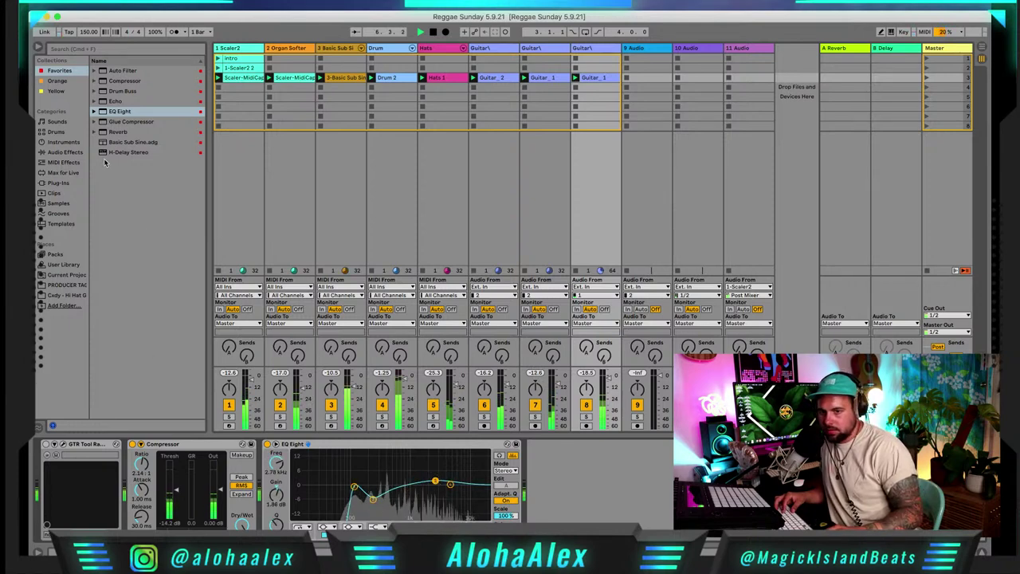
Load RC-20 Retro Color from the Orange collection, with Noise at 10% and Wobble at 13%
click(58, 81)
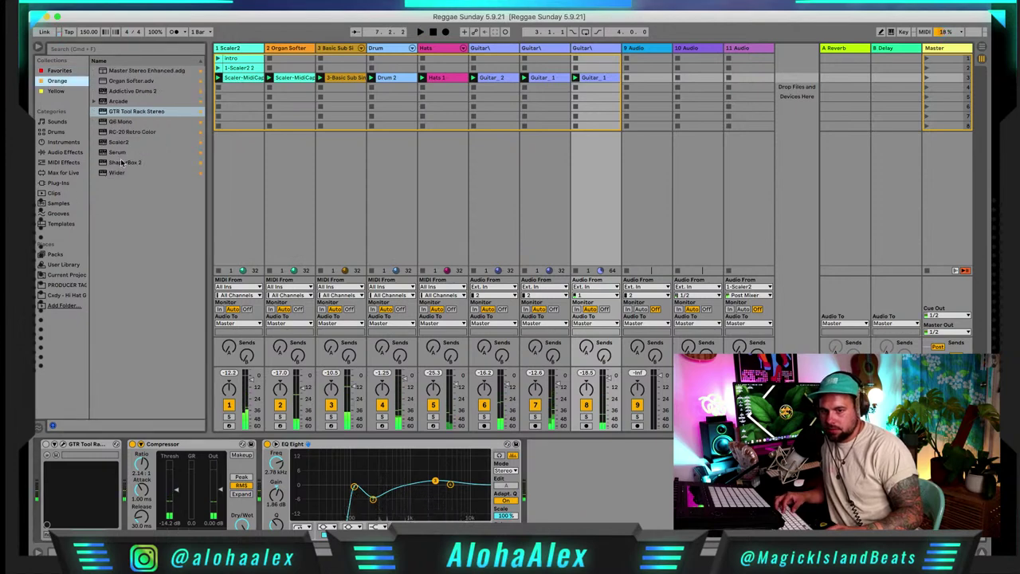
click(120, 143)
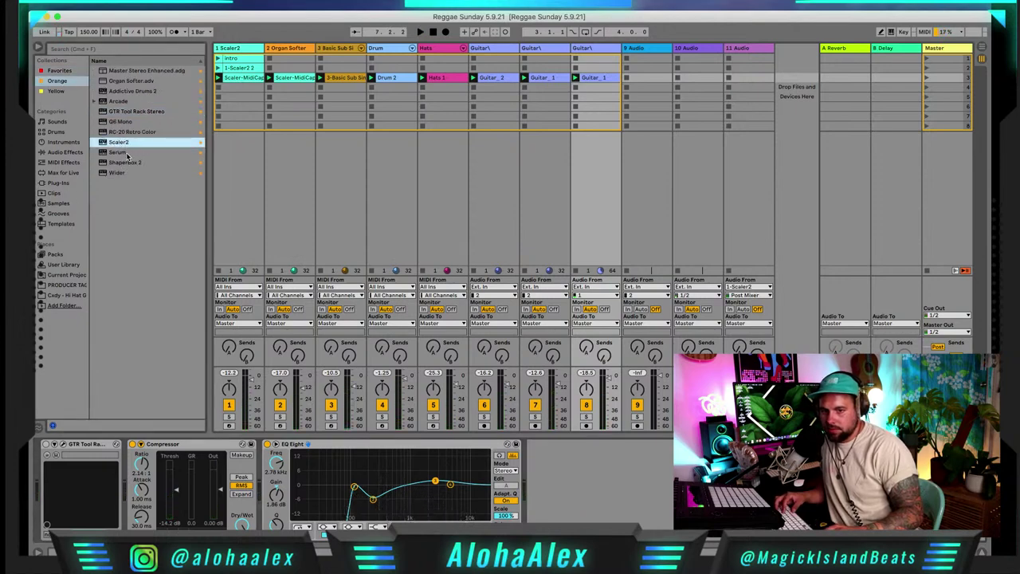
click(118, 153)
click(125, 132)
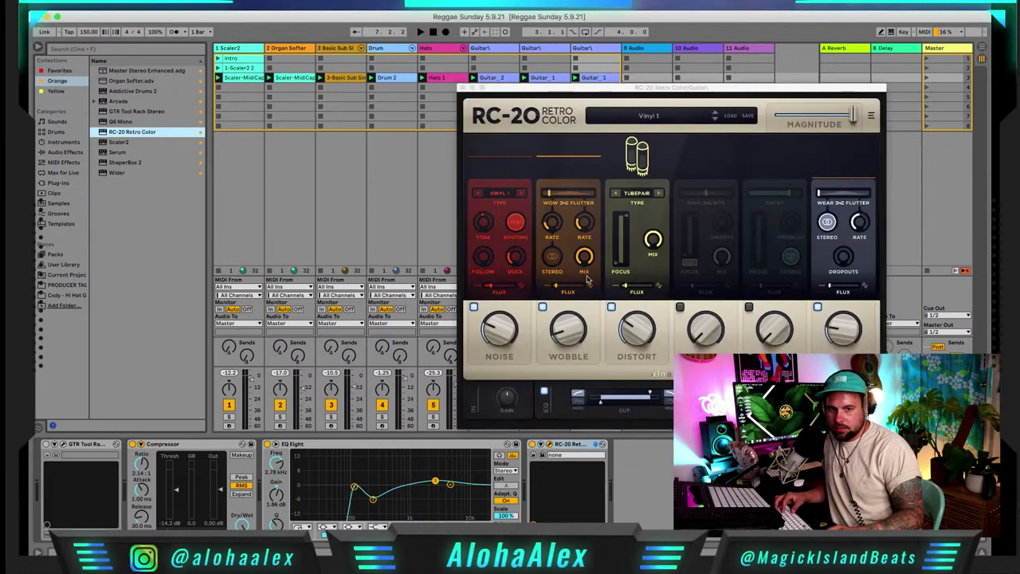
key(space)
drag(501, 337, 499, 355)
drag(568, 335, 568, 327)
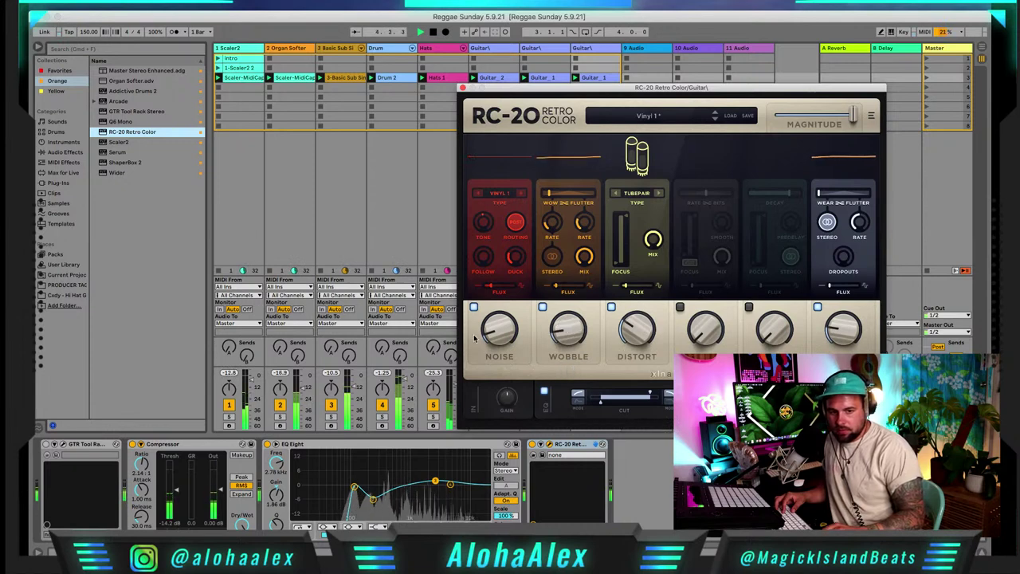
Switch RC-20 to Vinyl 2 with duck at 83% and tone up 2.5 dB, then move its window right
click(522, 192)
drag(520, 259, 490, 238)
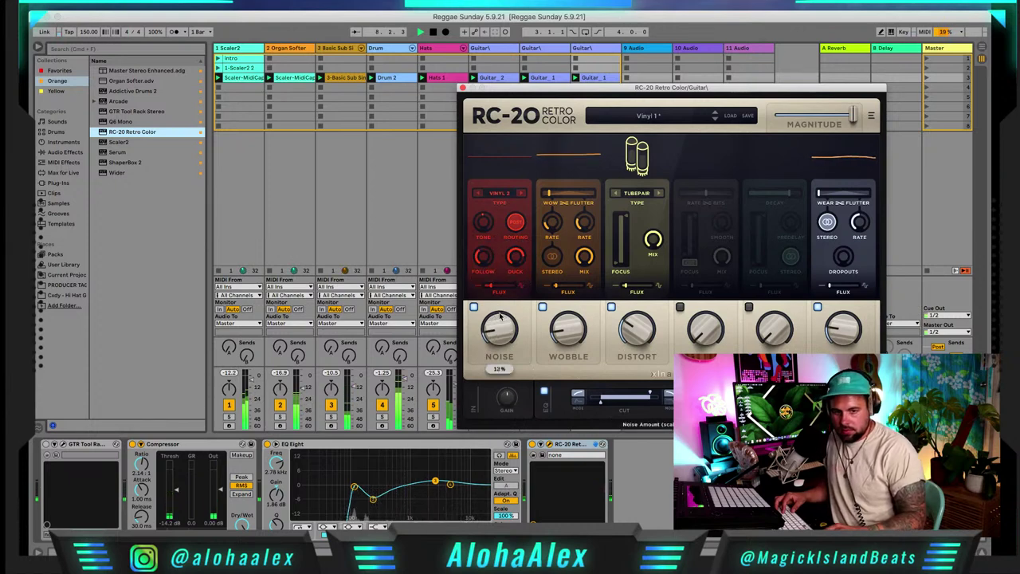
mouse_move(485, 225)
mouse_down()
mouse_move(496, 212)
mouse_move(478, 241)
mouse_up()
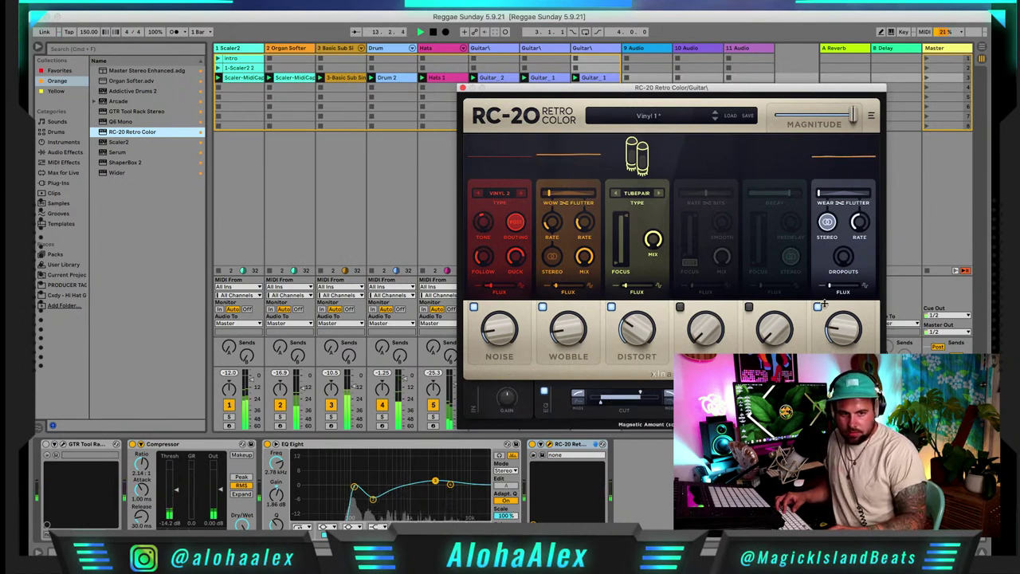
drag(627, 89, 836, 144)
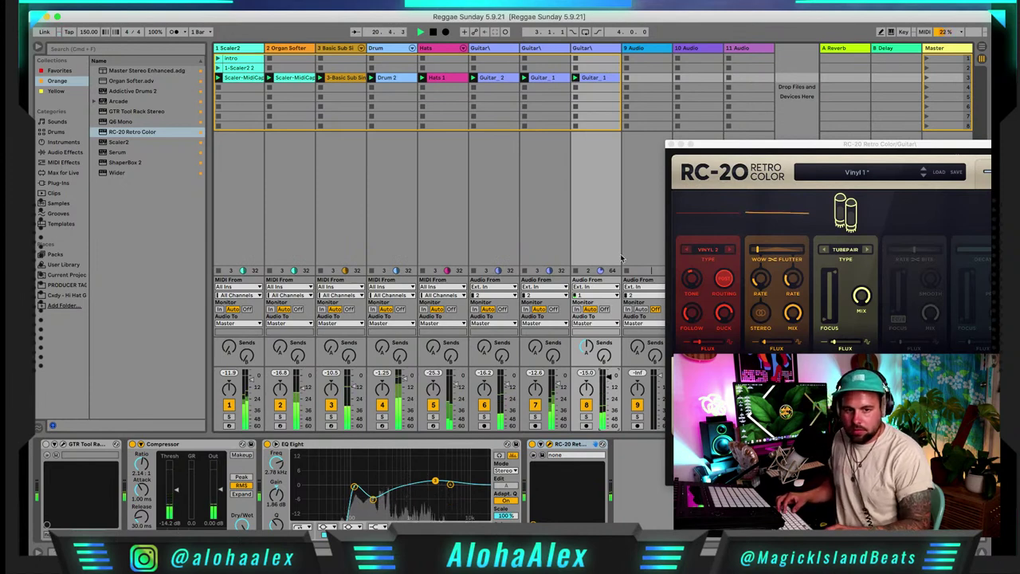
Close the RC-20 window, play and stop the set, then show the Scaler2 intro clip and devices
click(671, 145)
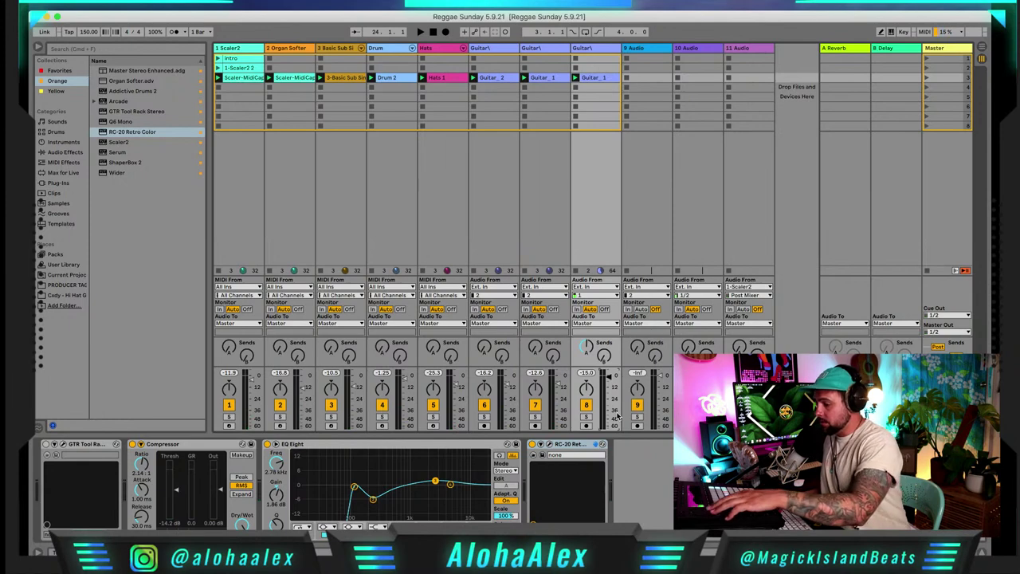
key(space)
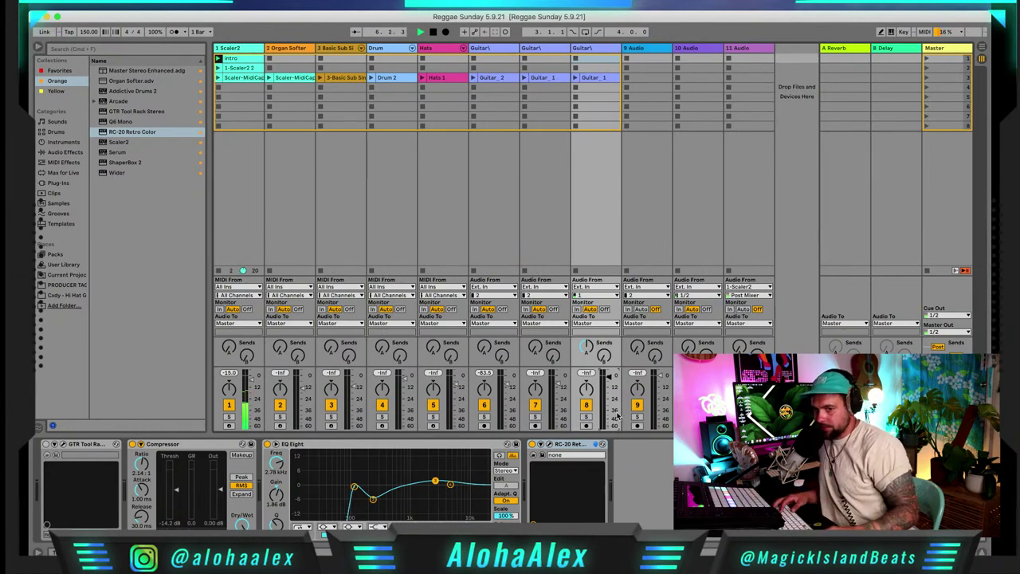
key(space)
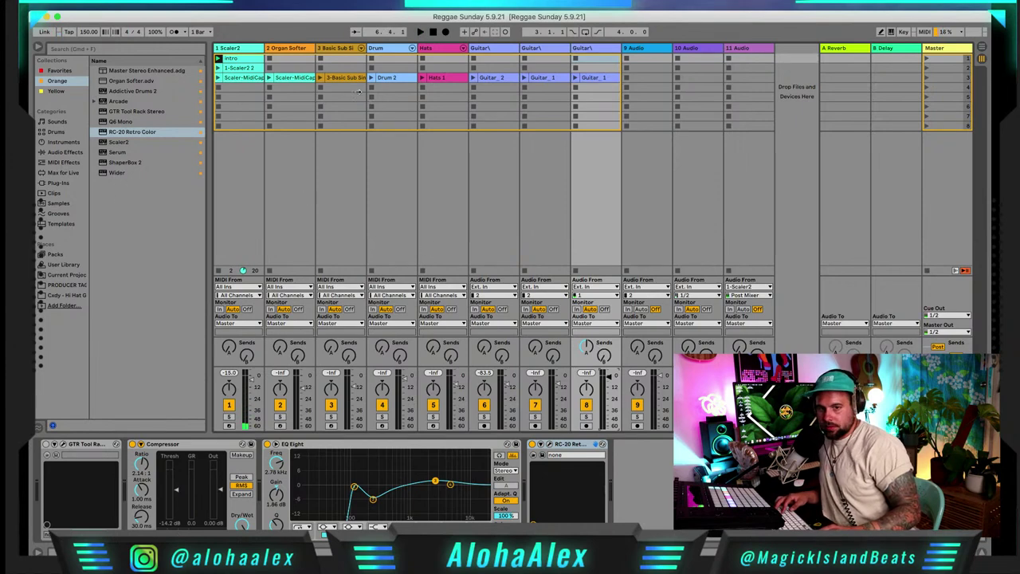
click(240, 59)
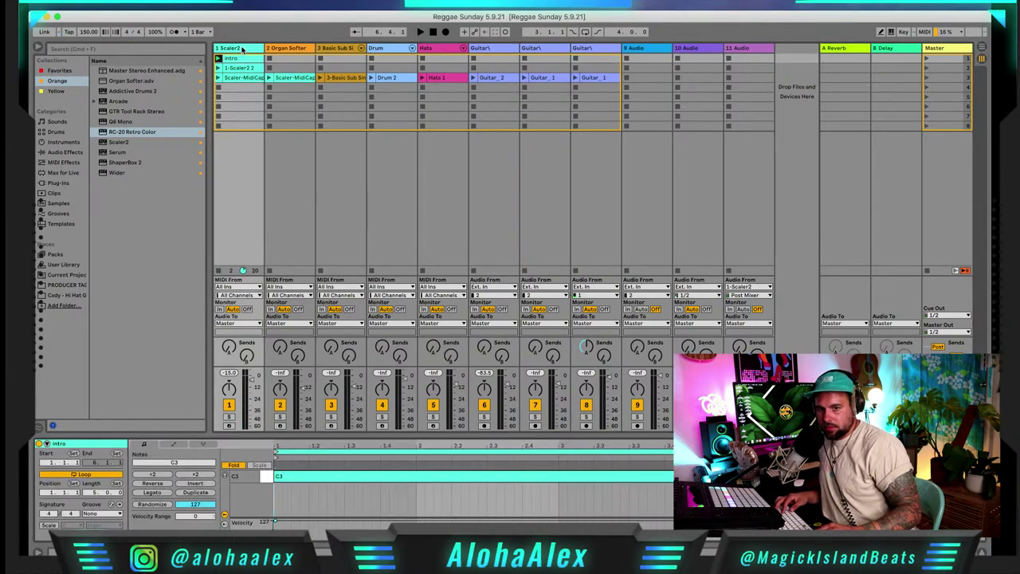
click(242, 50)
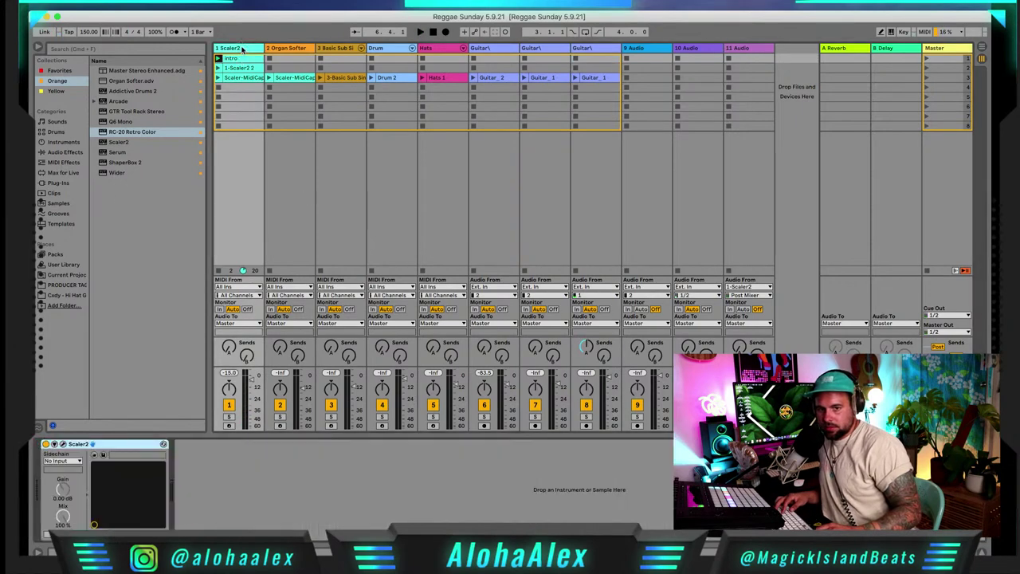
Open Scaler 2, preview the G# 7 chord and bind row A chords to the computer keyboard
click(63, 444)
key(space)
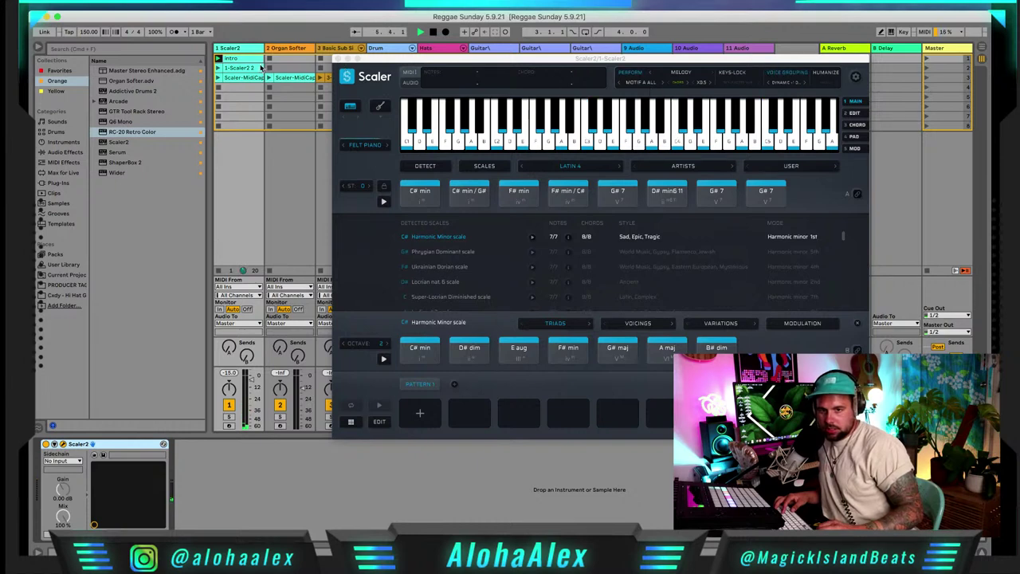
click(244, 61)
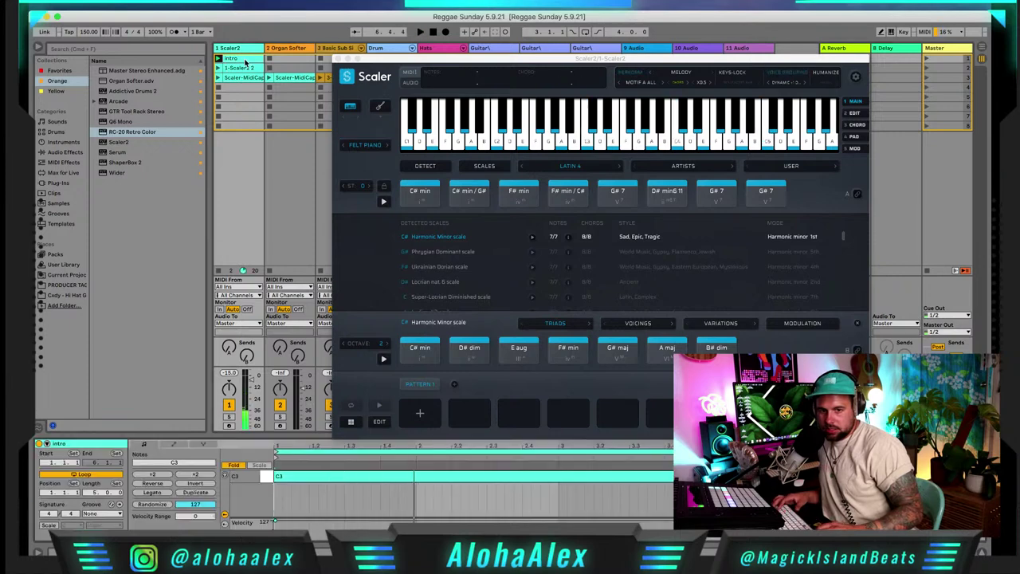
click(603, 193)
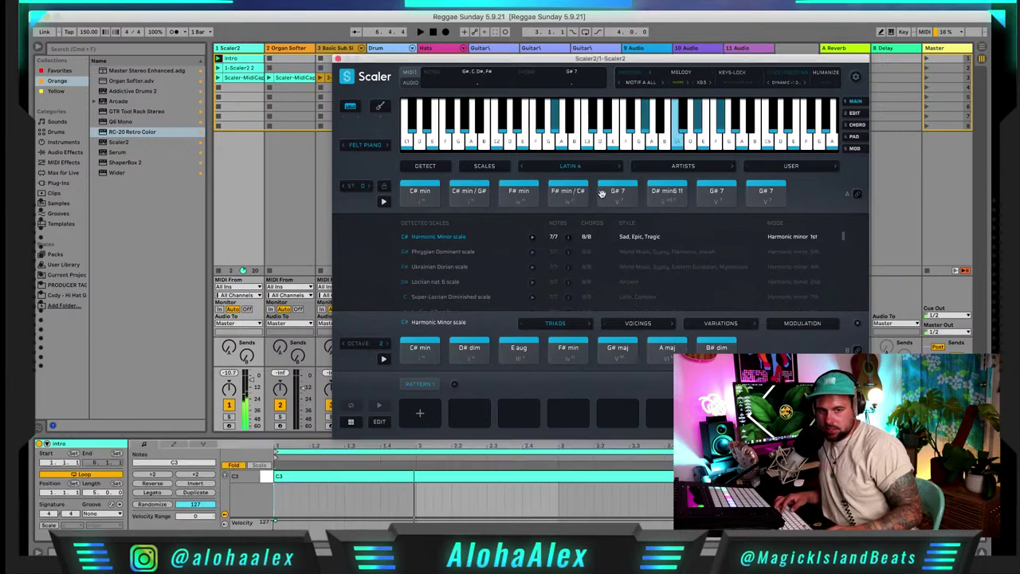
click(858, 196)
key(space)
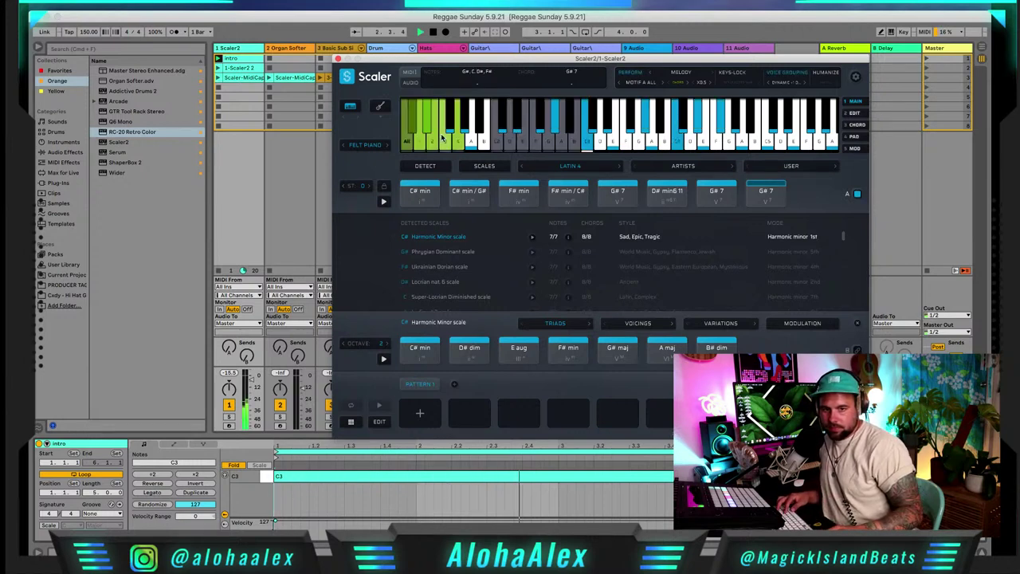
Move the Scaler clips into scenes 3 and 4, launch the intro and row 3, then close Scaler
click(217, 69)
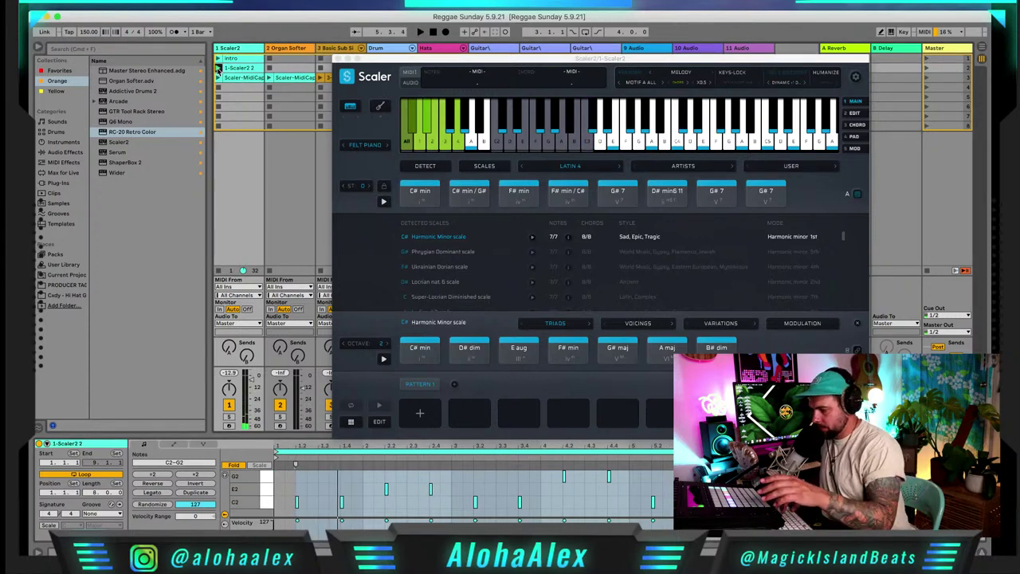
drag(393, 63, 380, 148)
mouse_move(240, 78)
mouse_down()
mouse_move(241, 92)
mouse_move(252, 78)
mouse_up()
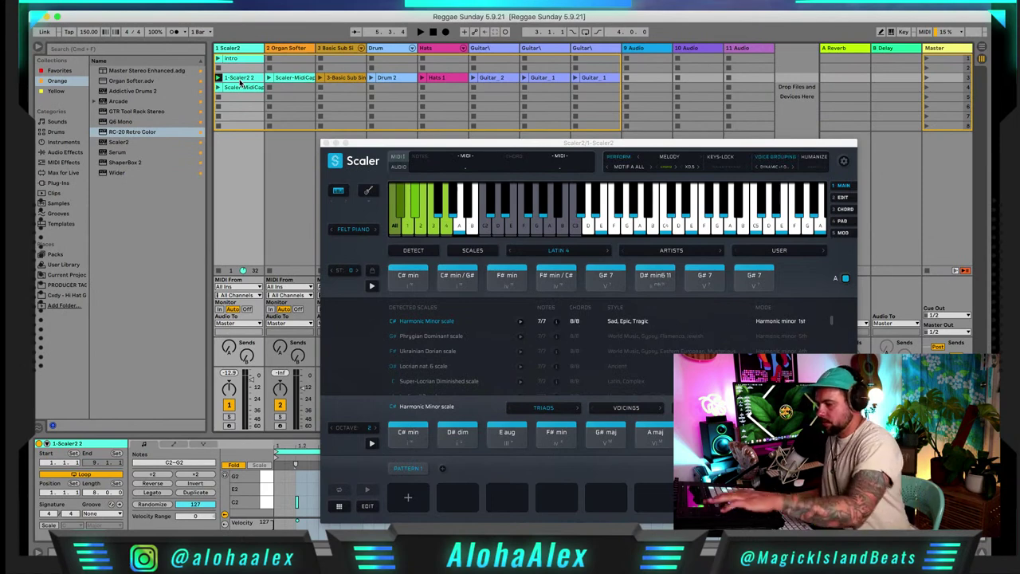
key(Up)
key(Up)
key(Return)
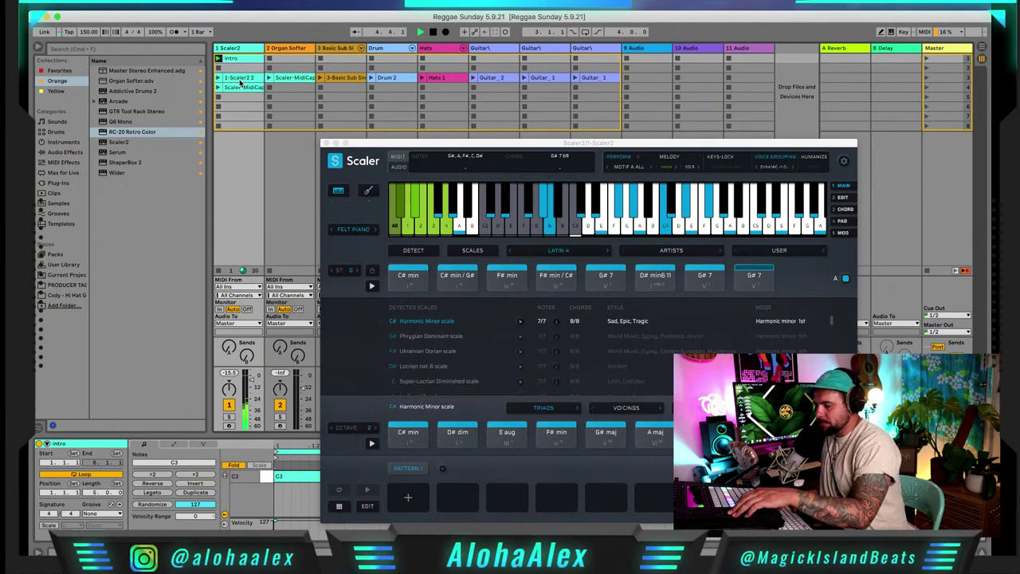
key(Down)
key(Down)
key(Return)
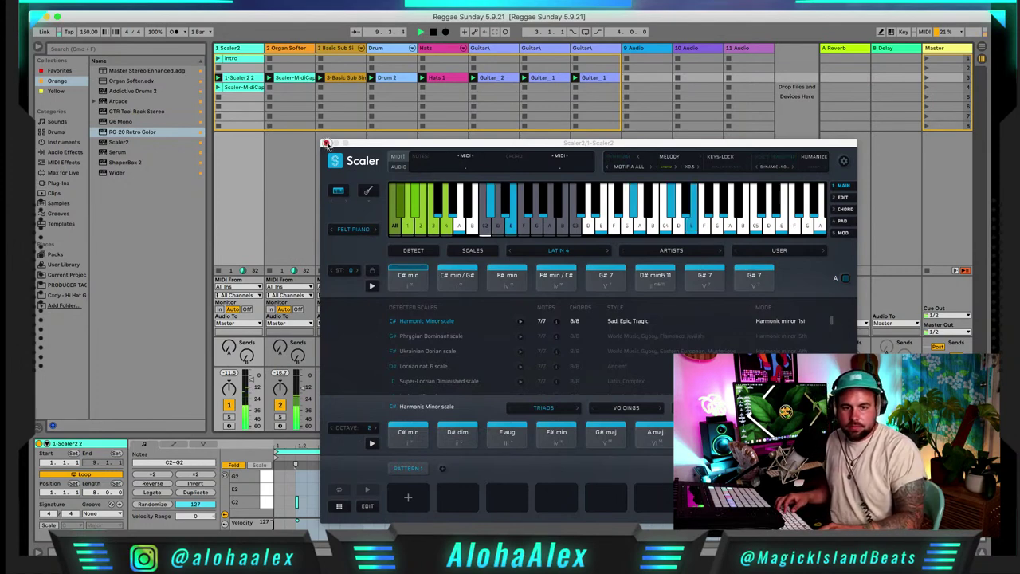
click(325, 144)
click(593, 77)
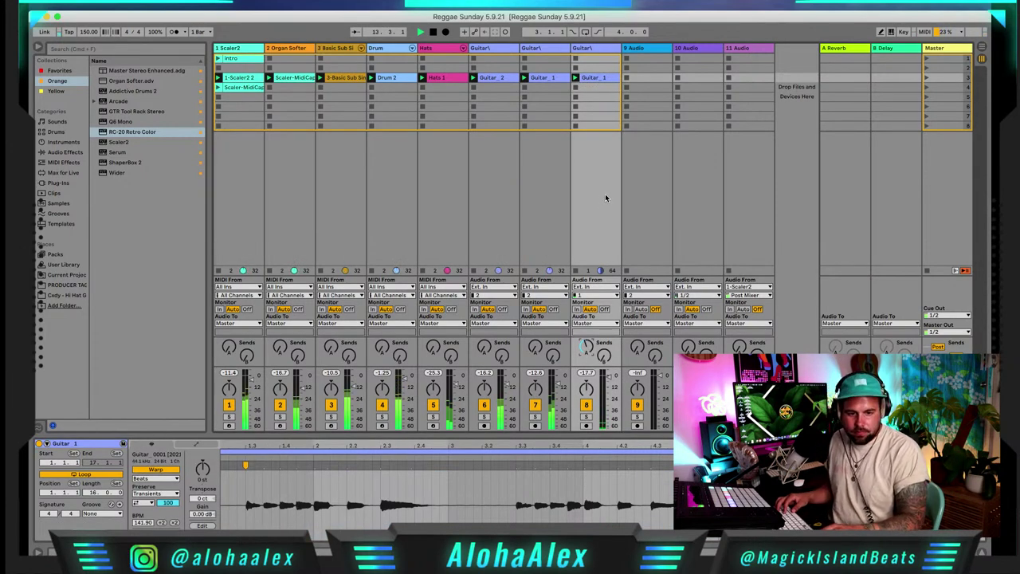
Show the guitar's Compressor, EQ Eight and RC-20 chain, briefly opening and closing the RC-20 window
click(589, 49)
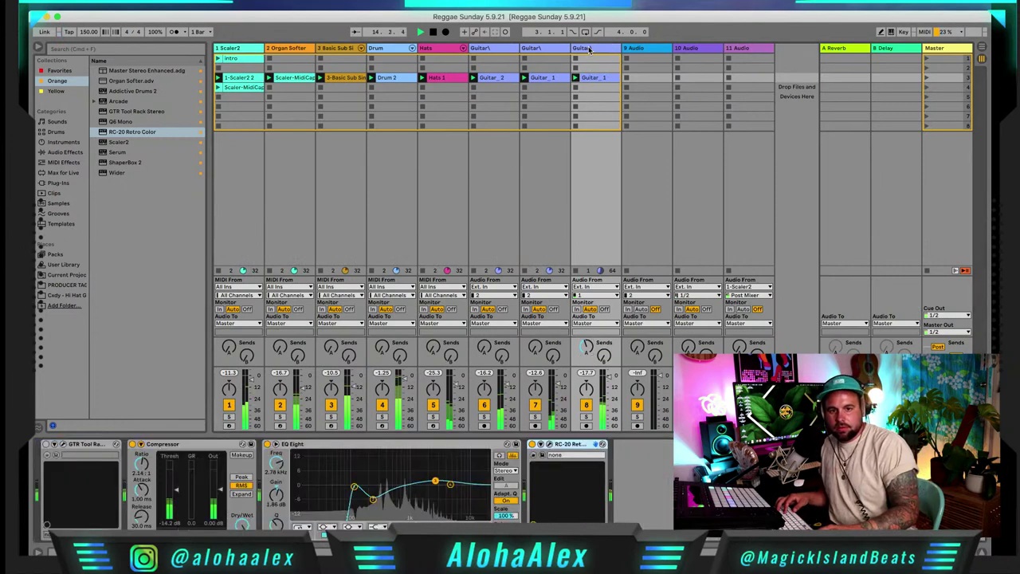
click(548, 444)
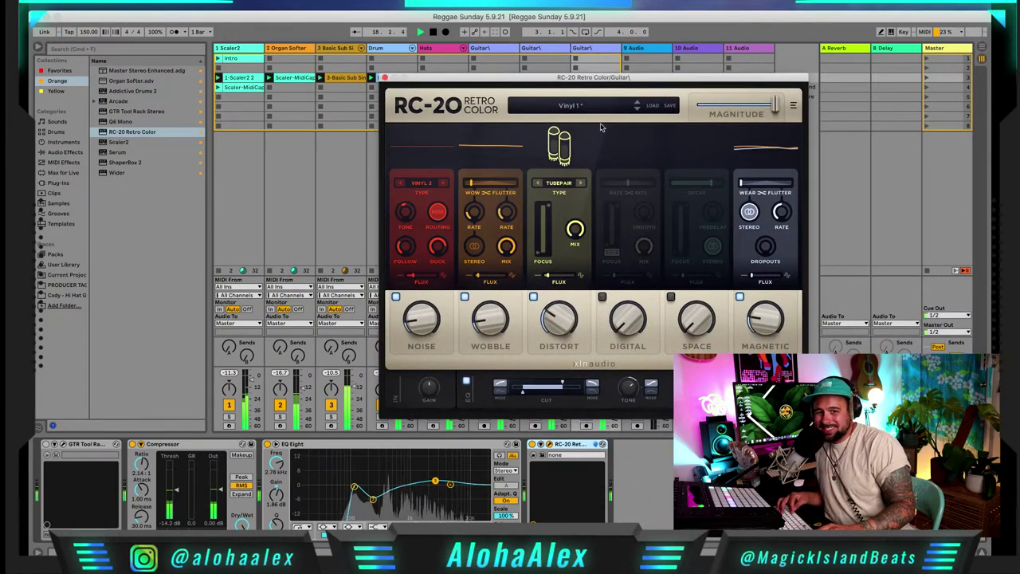
click(384, 77)
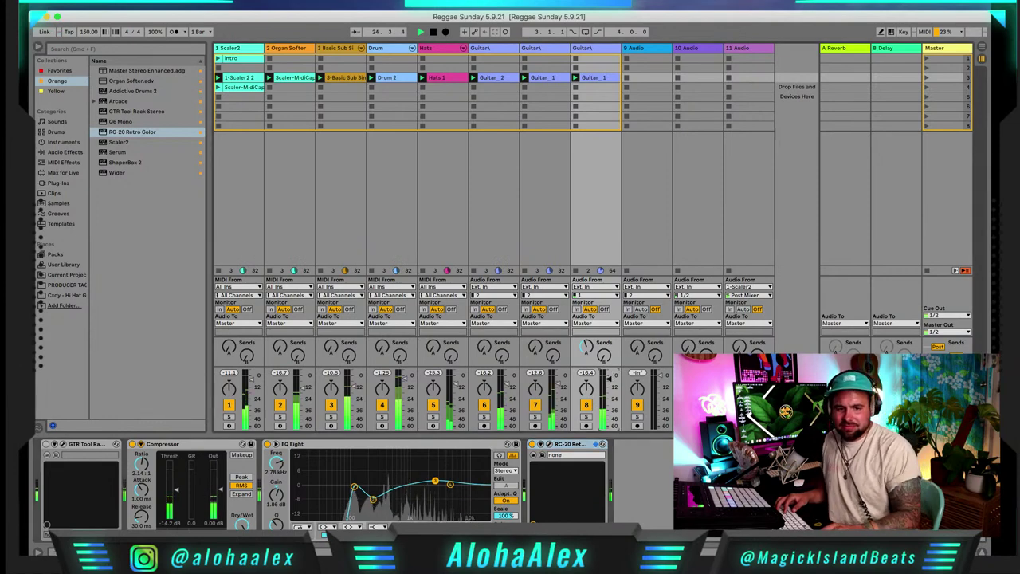
Switch away from Ableton Live and back, then play the set again from the song's start
key(super+Tab)
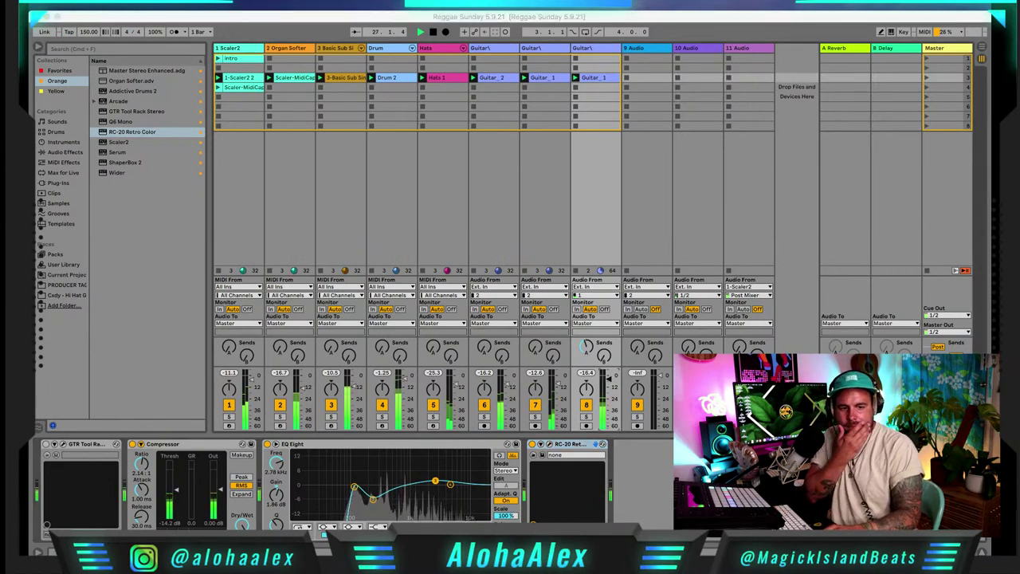
key(super+Tab)
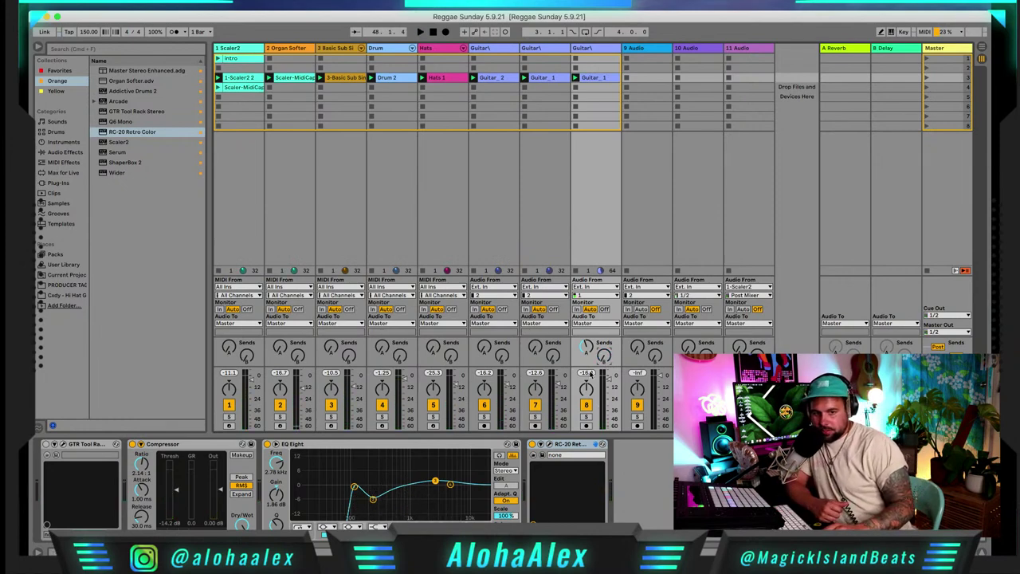
key(space)
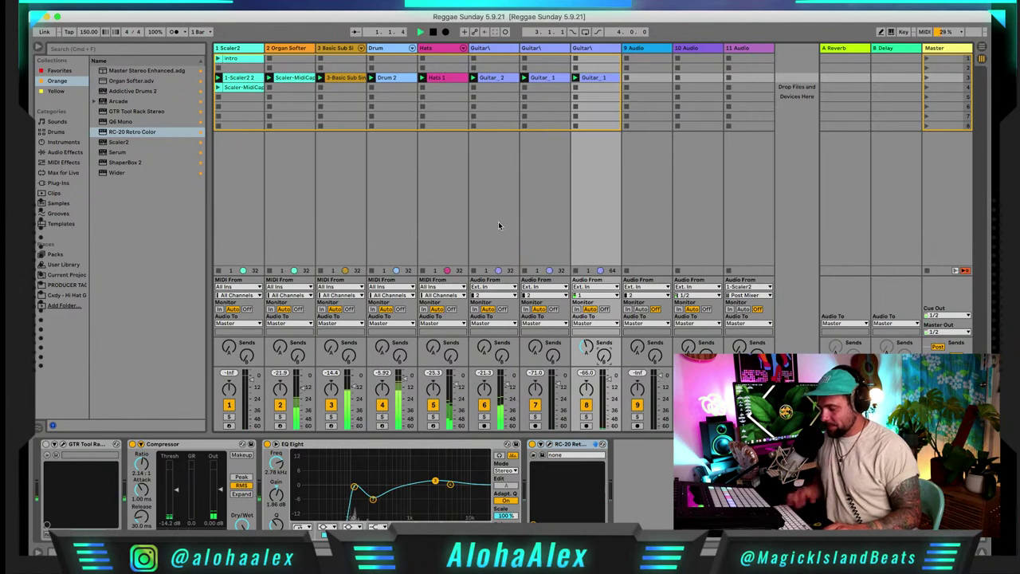